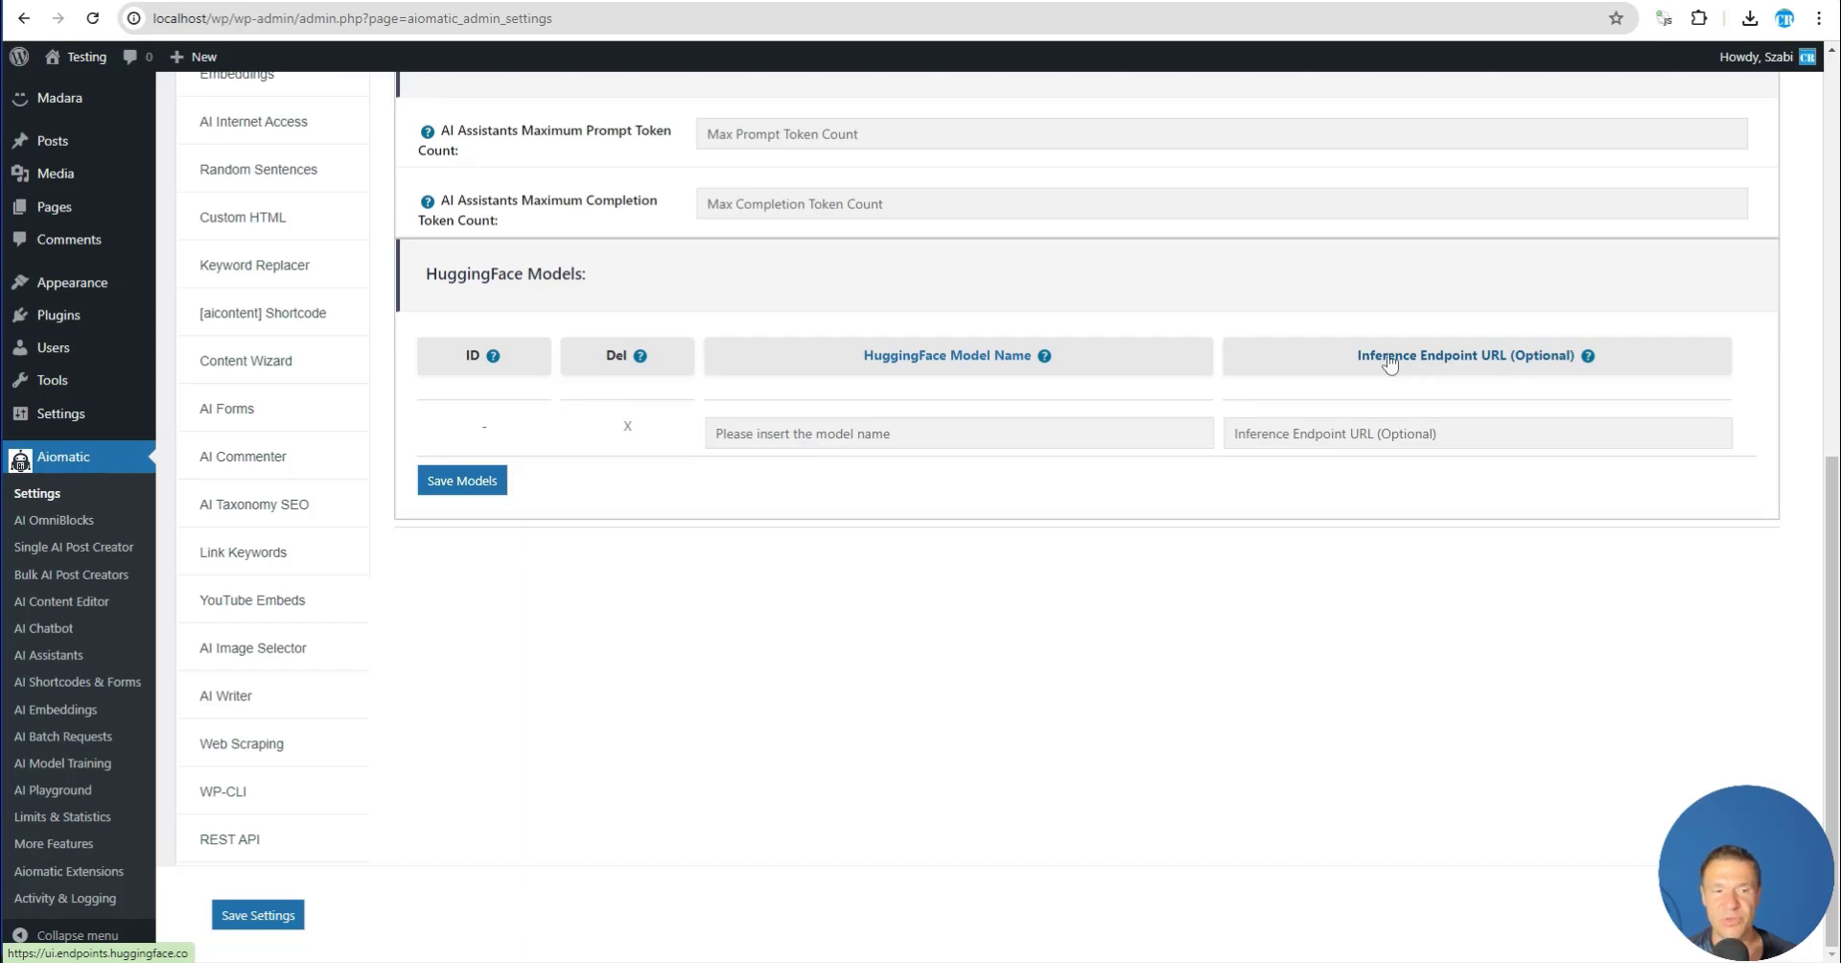
Open Hugging Face Inference Endpoints from the plugin's Inference Endpoint URL heading and start creating a new dedicated endpoint
left_click(1450, 362)
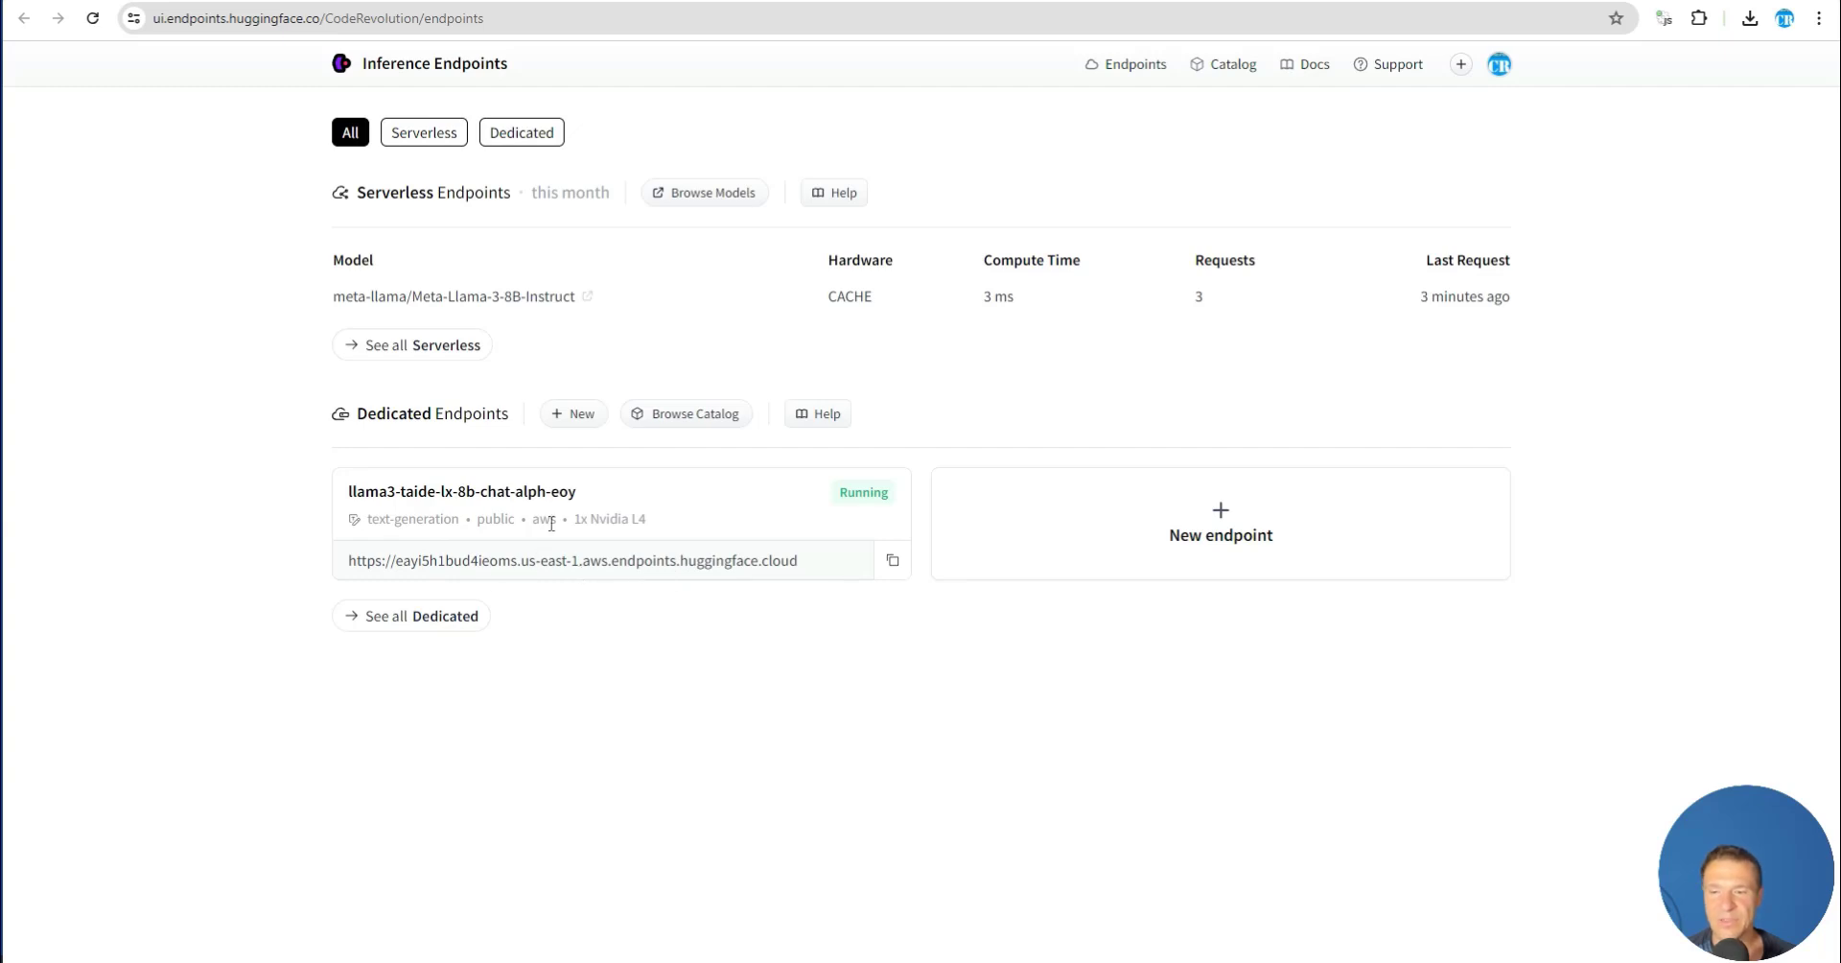
left_click(572, 414)
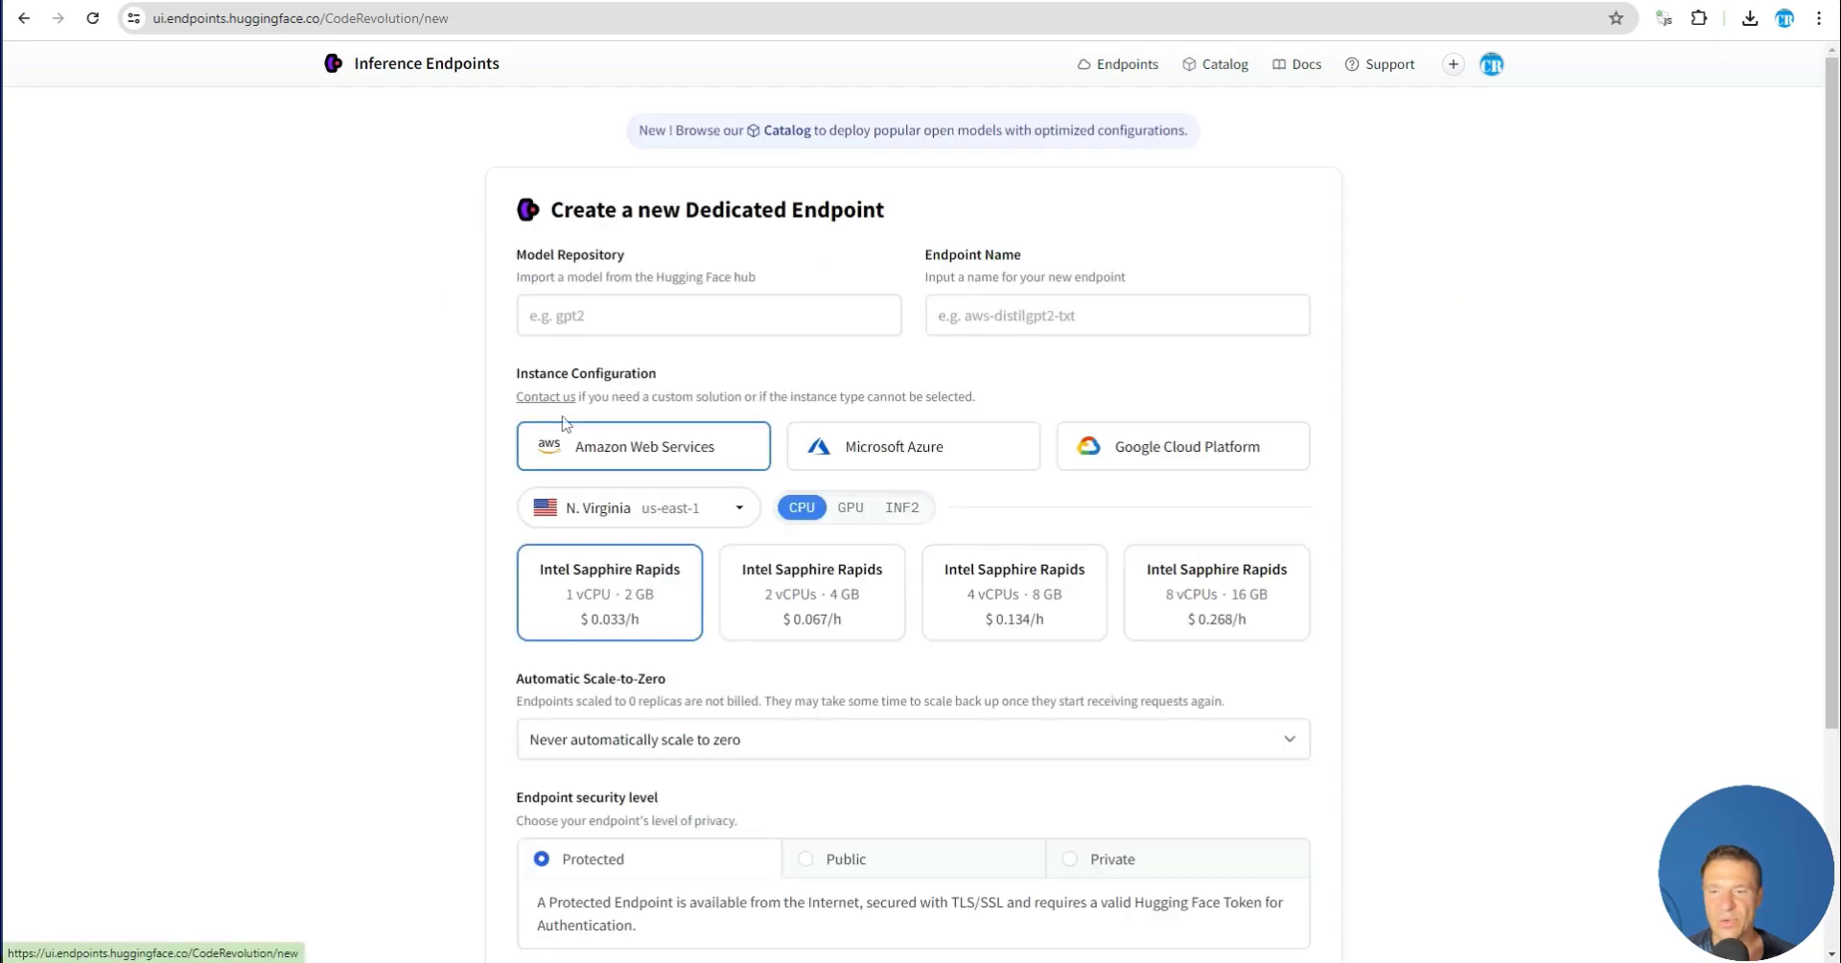
Try to select meta-llama/Meta-Llama-3-8B as the model repository and check its access request page
left_click(572, 327)
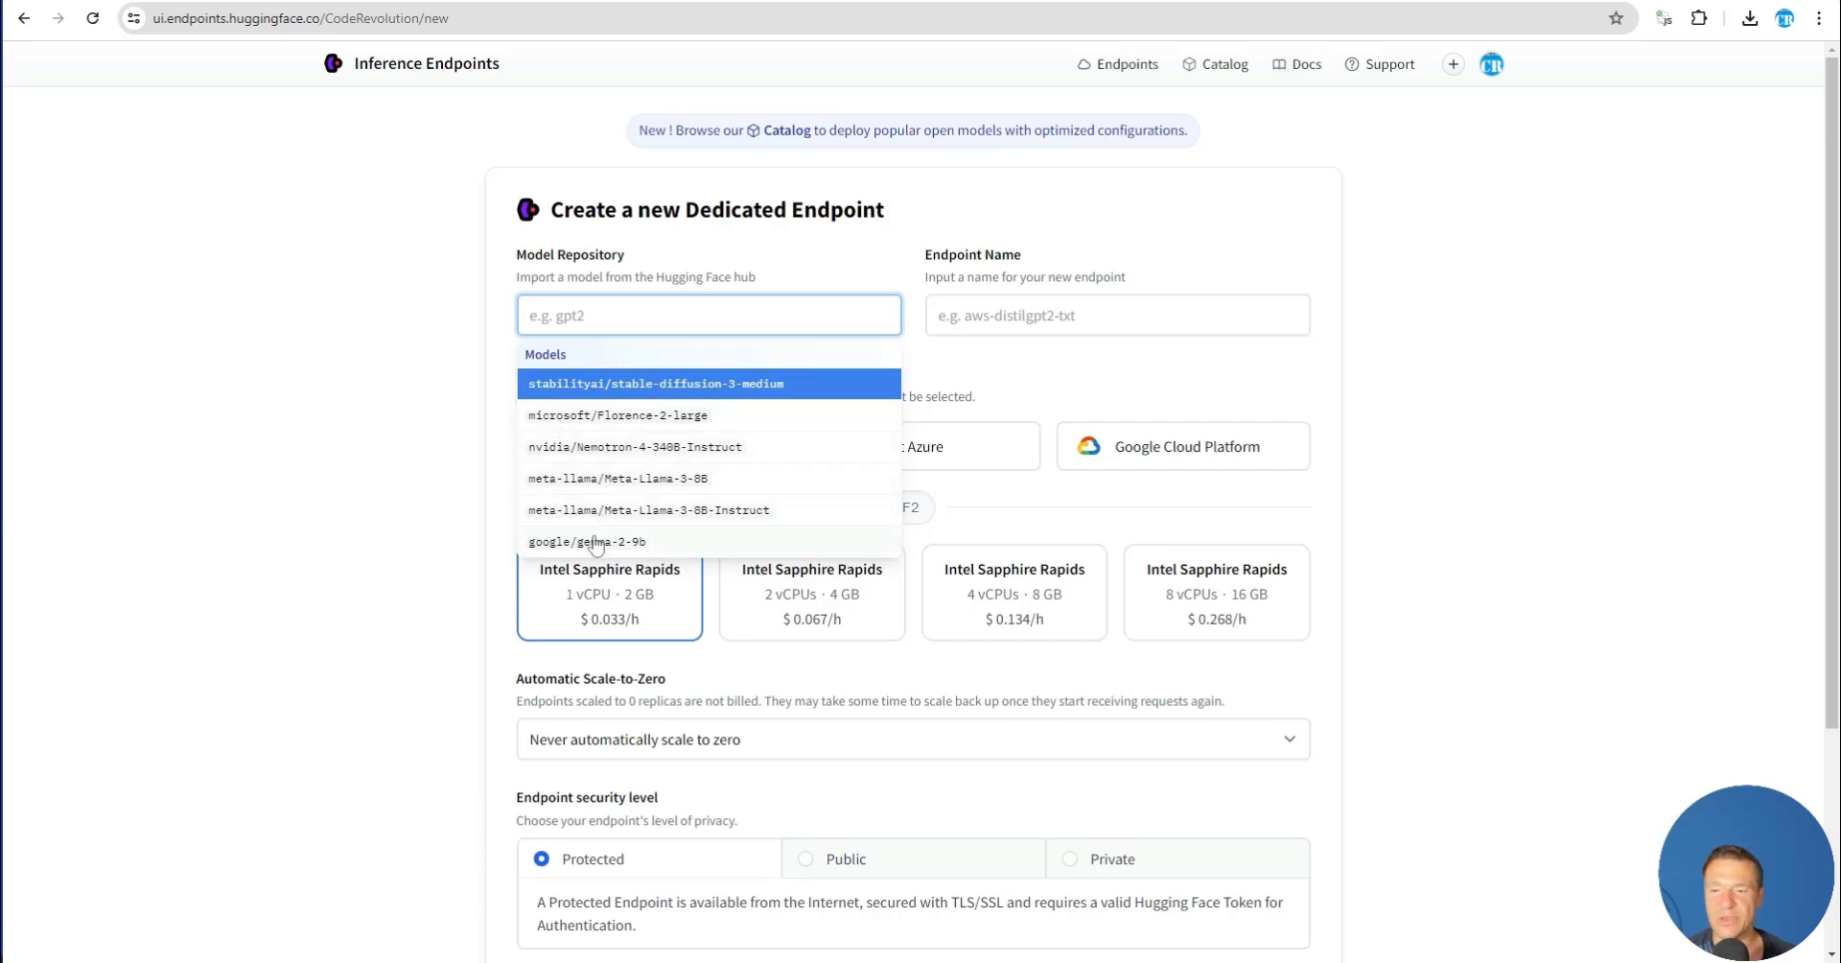
left_click(587, 480)
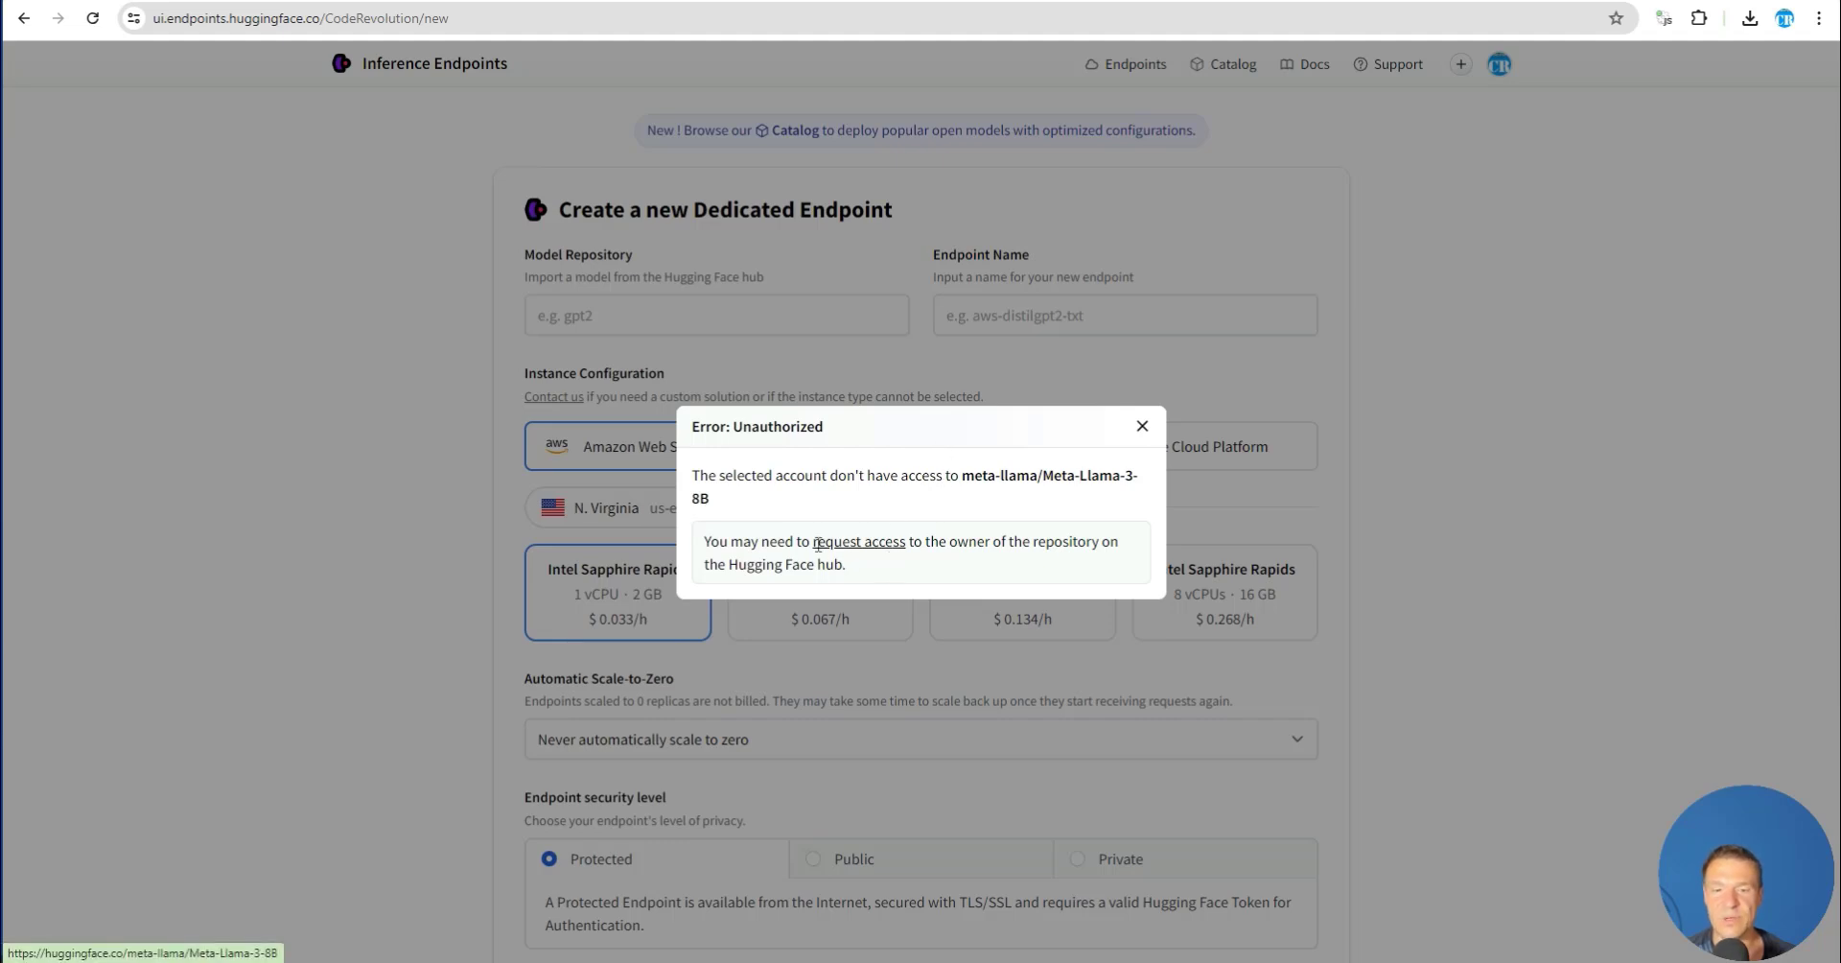
left_click(859, 544)
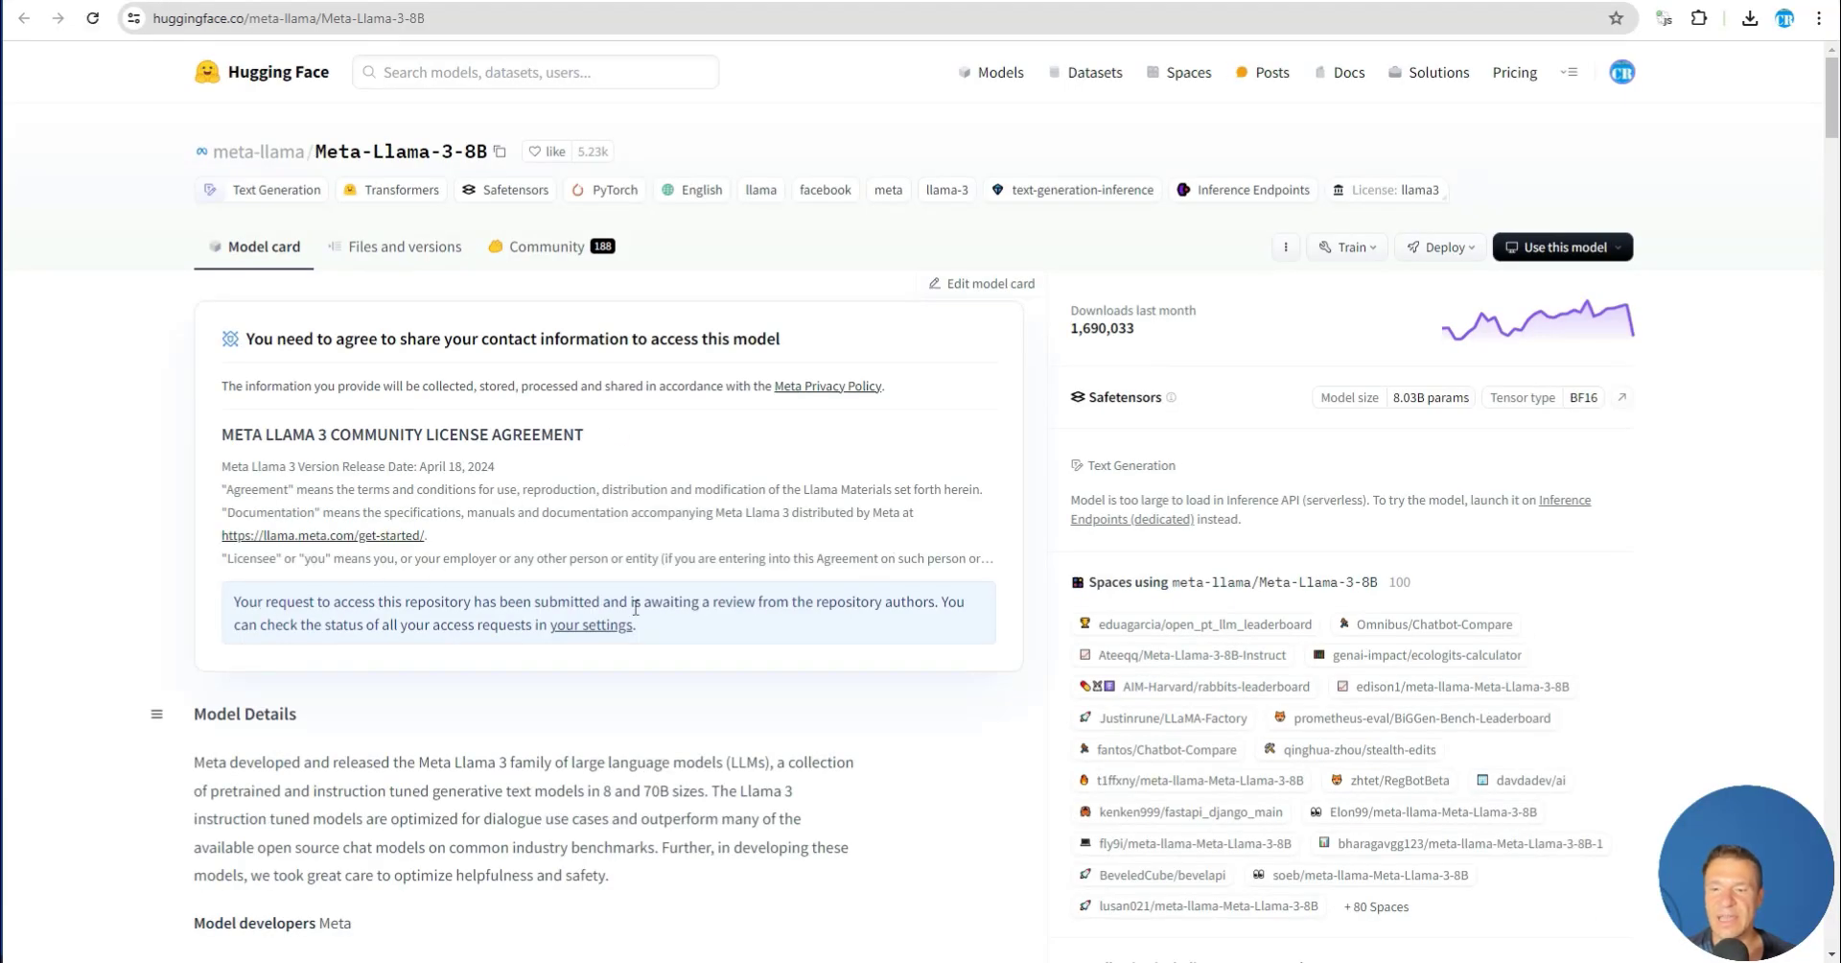
left_click_drag(267, 606, 831, 611)
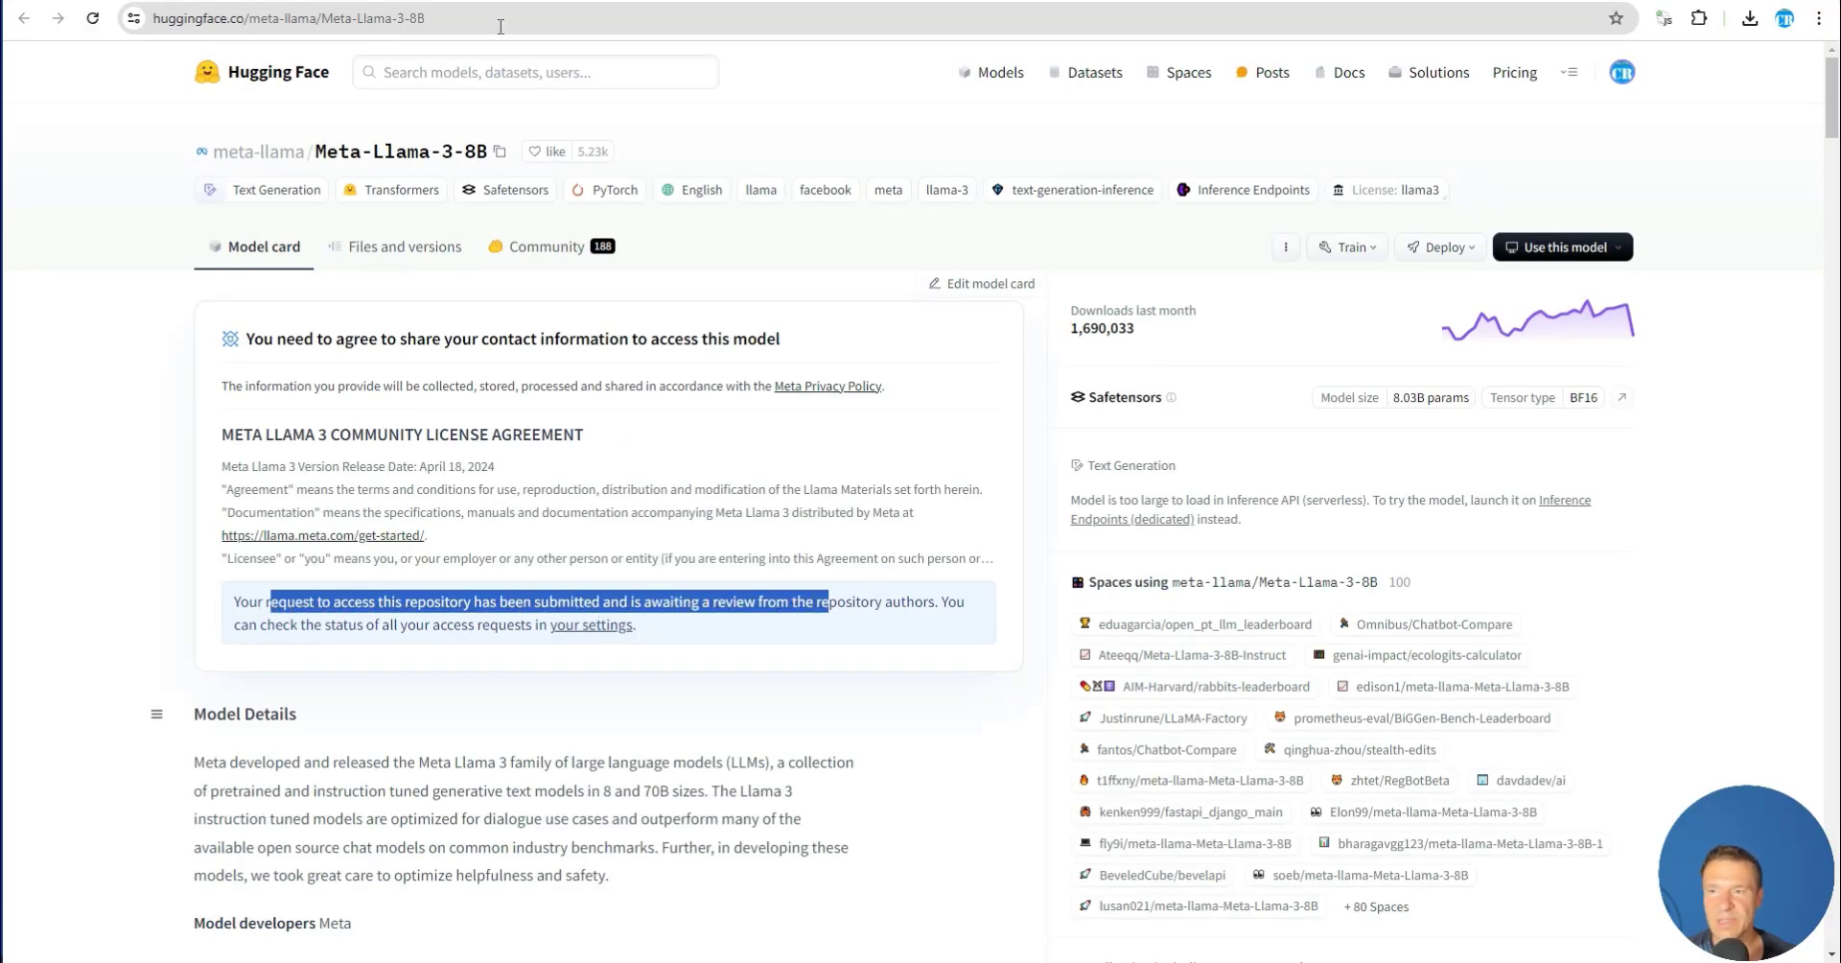
key("alt+Left")
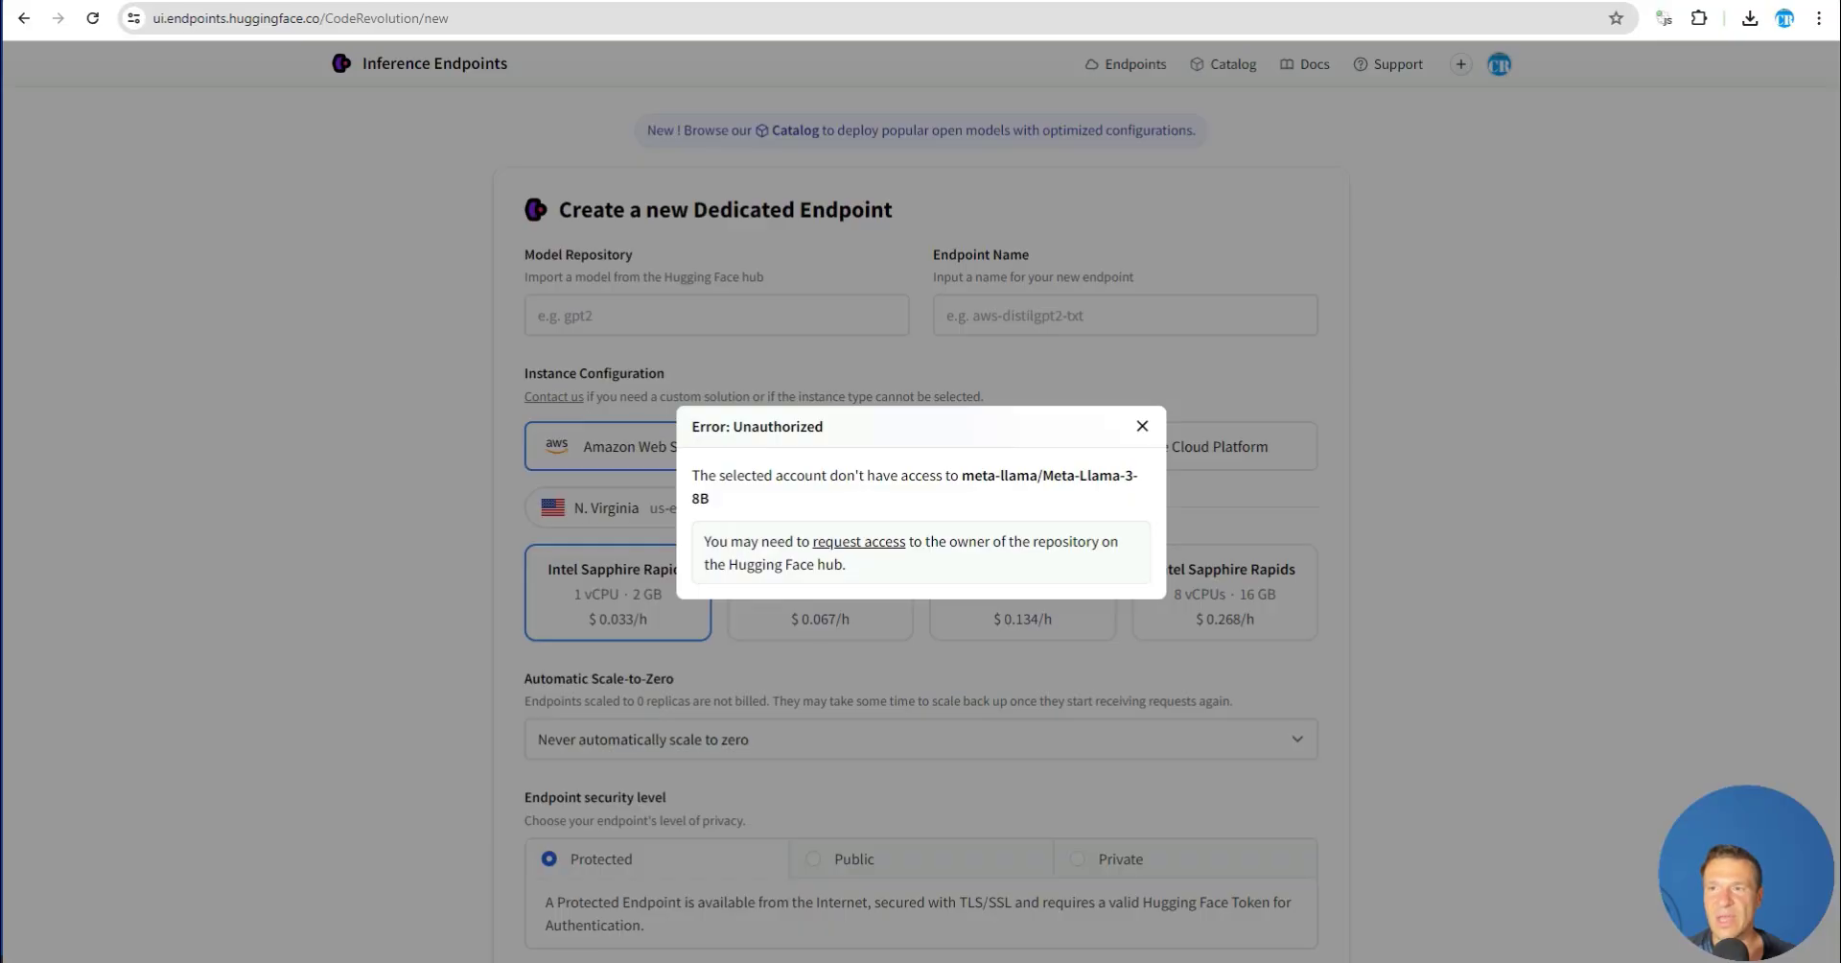
left_click(630, 500)
Try to select meta-llama/Meta-Llama-3-8B-Instruct as the model repository and check its access request page
left_click(600, 318)
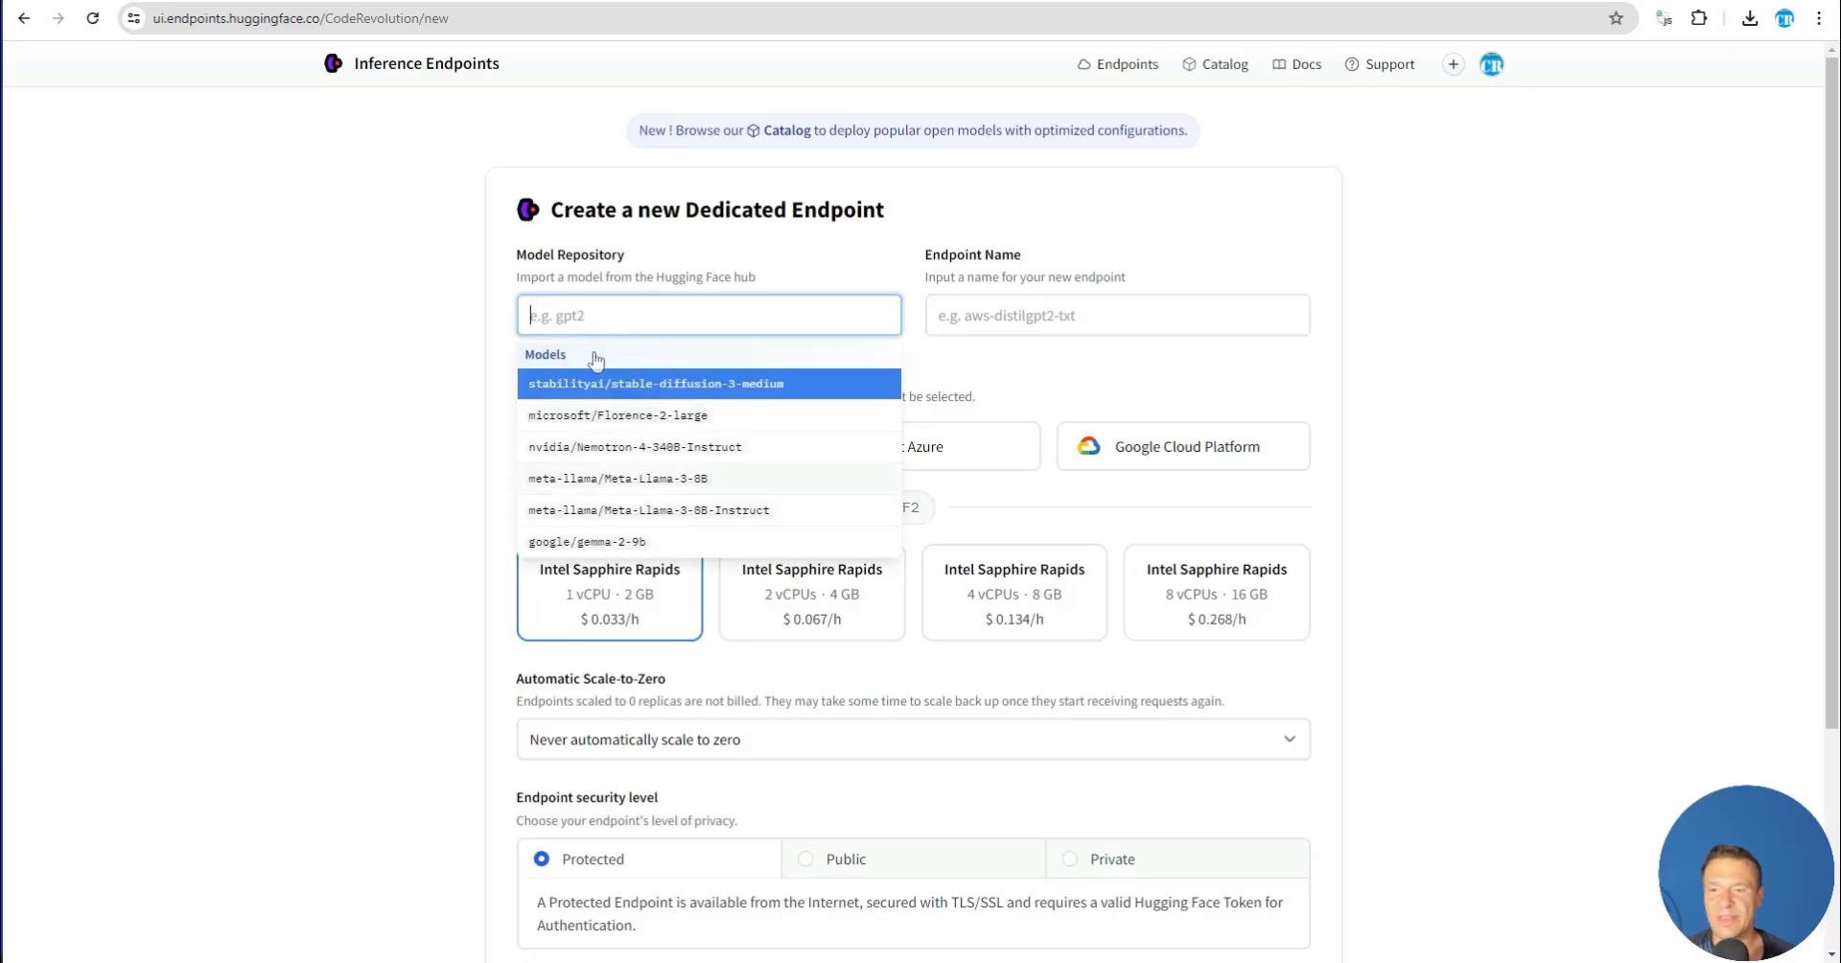
left_click(641, 509)
left_click(847, 543)
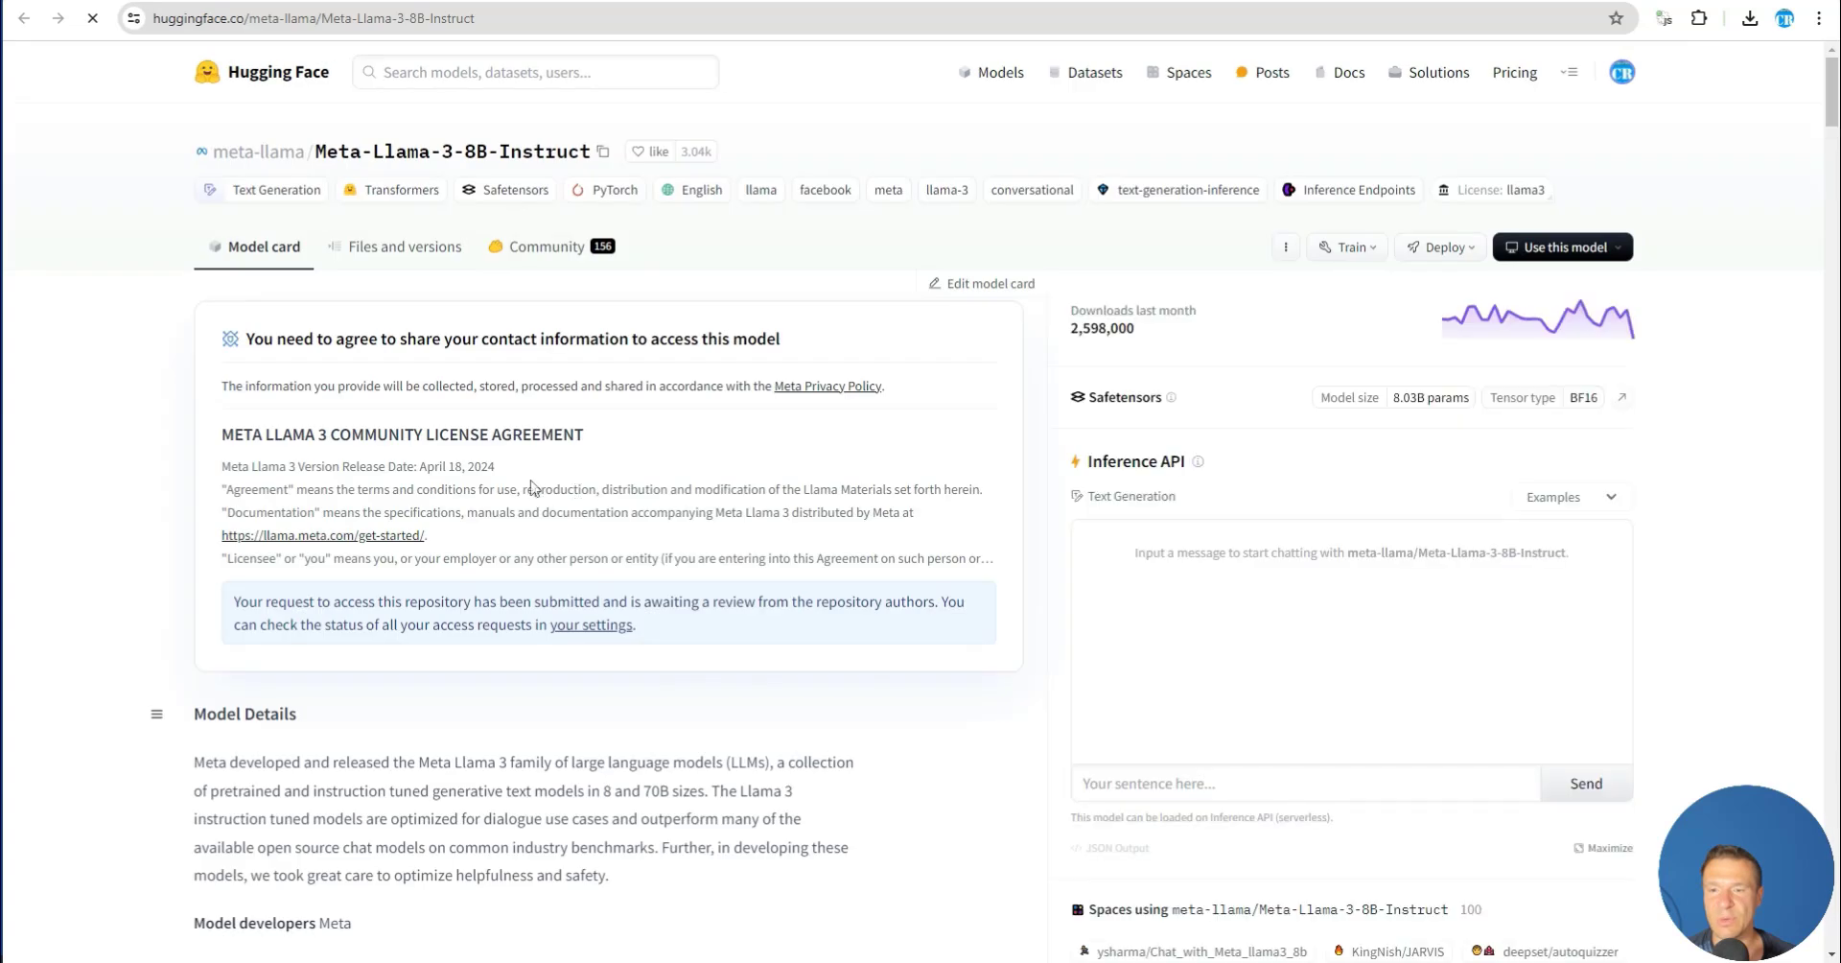
key("ctrl+w")
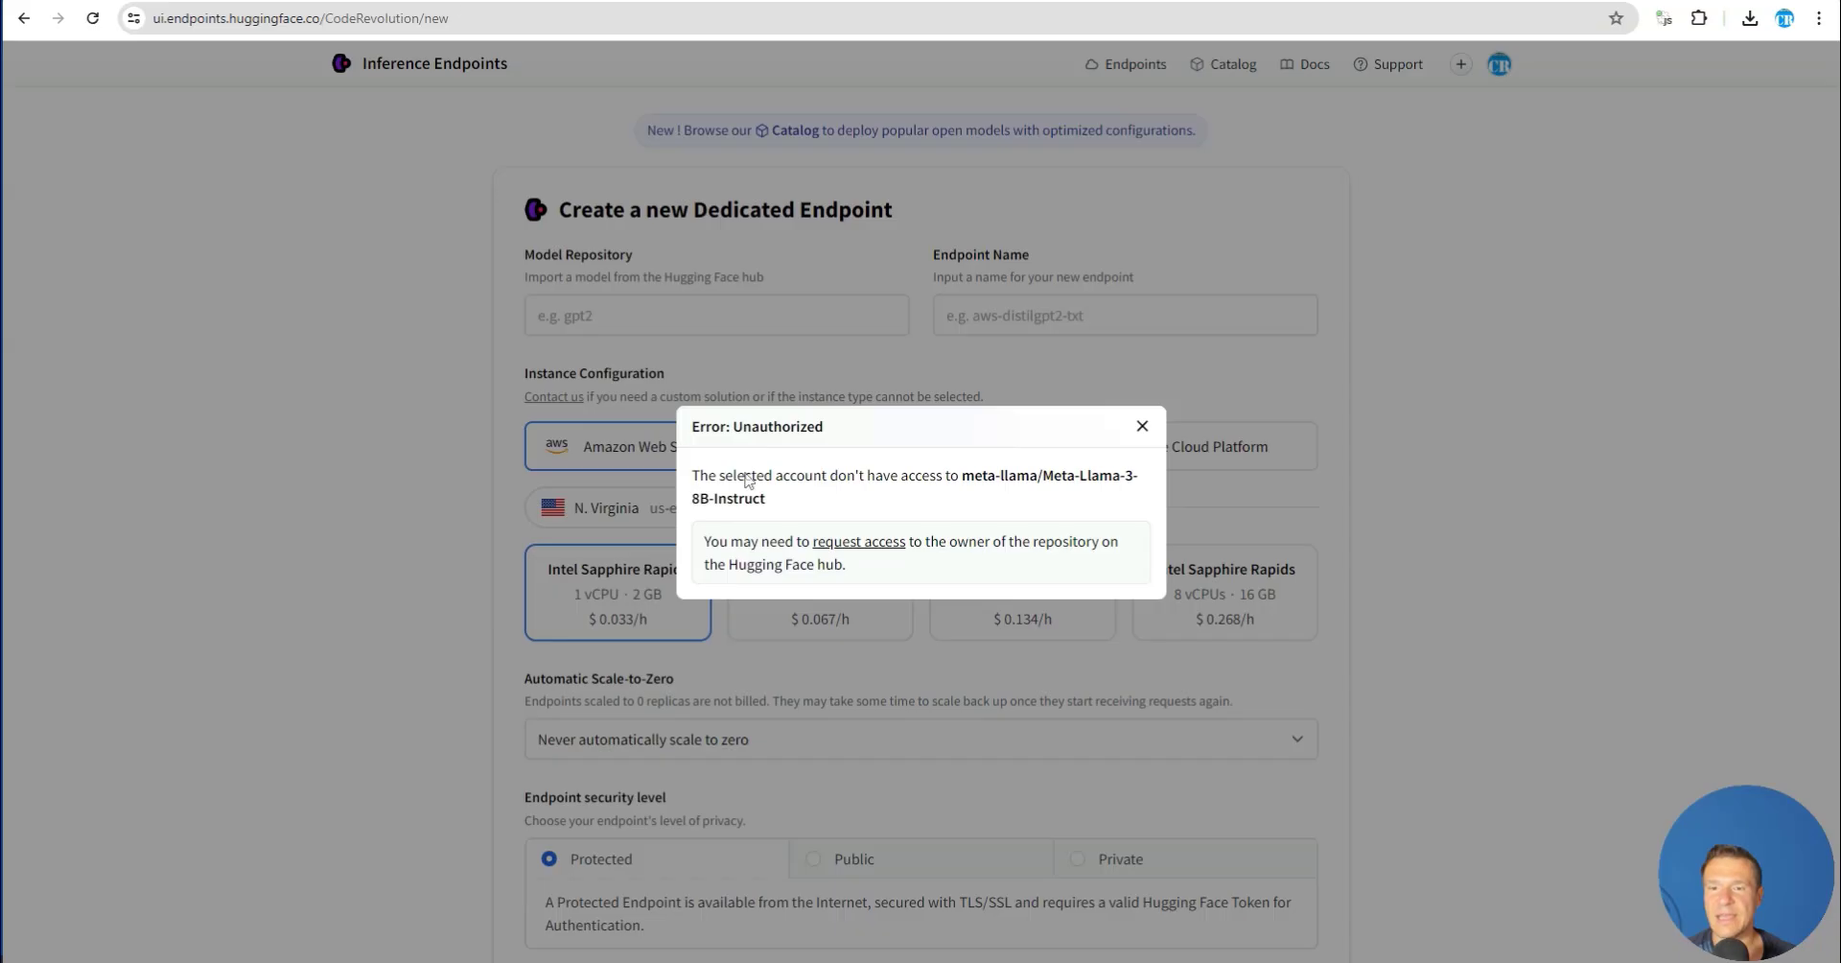
left_click(1141, 423)
Choose microsoft/Florence-2-large as the model repository for the new endpoint
left_click(642, 326)
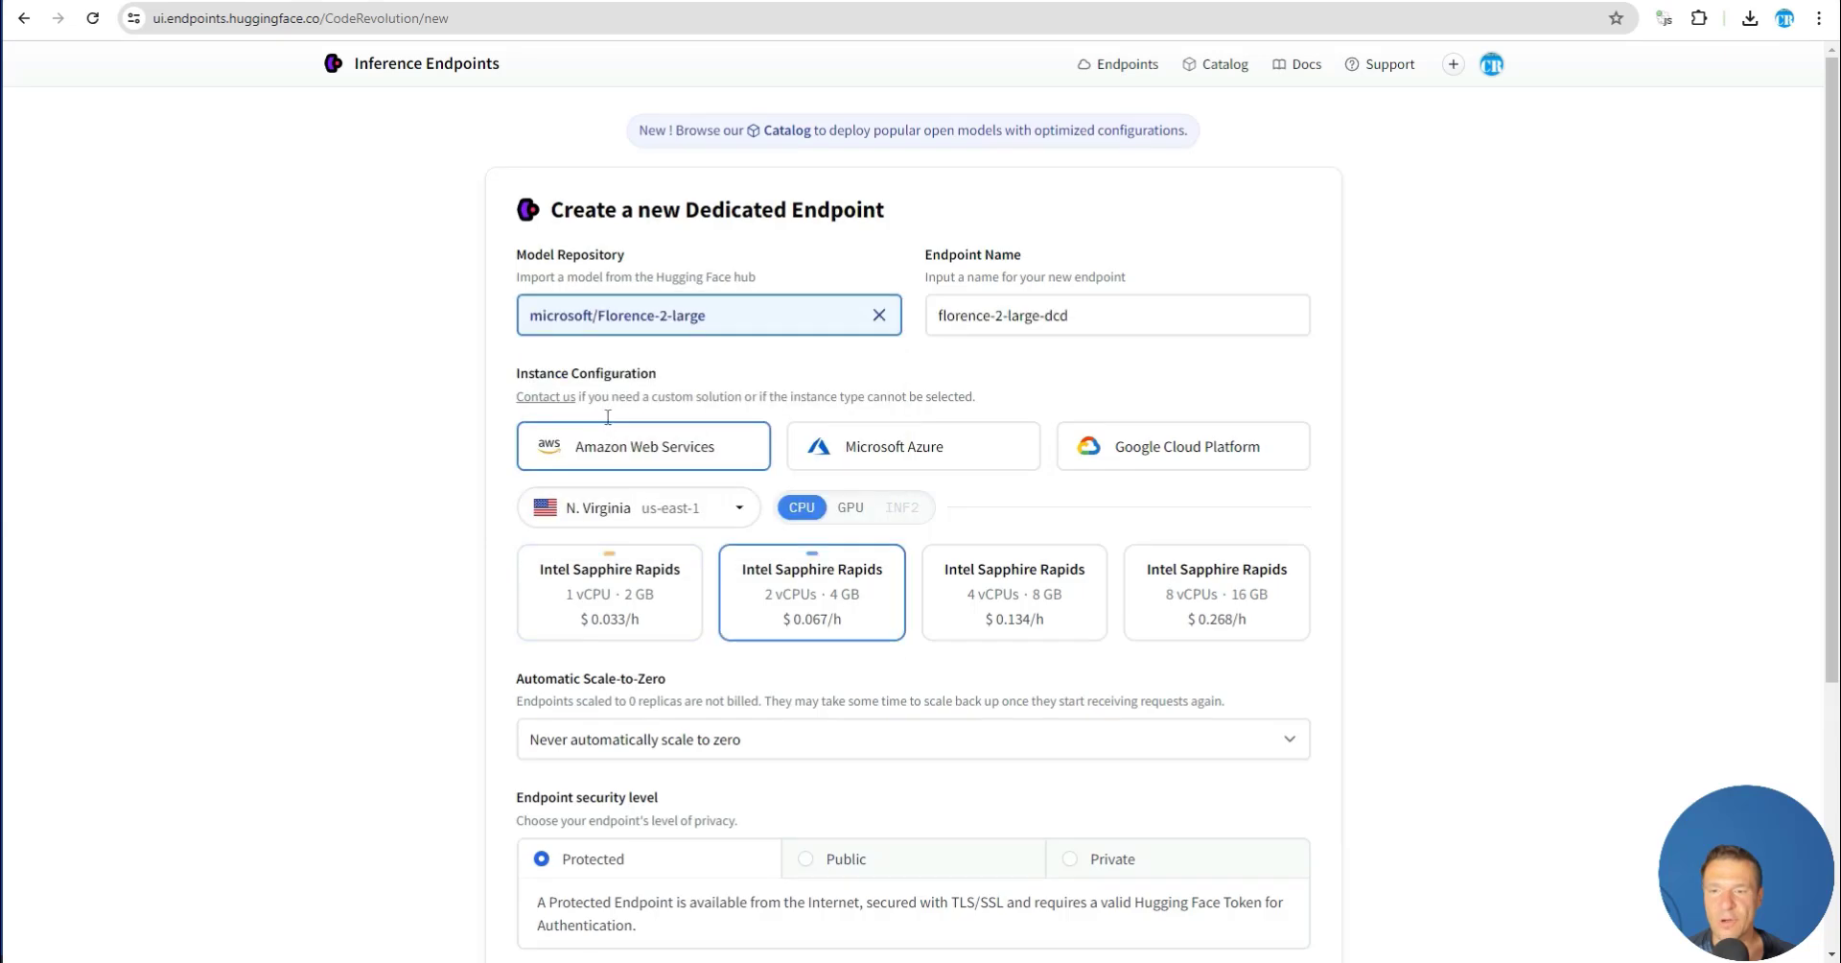
double_click(597, 322)
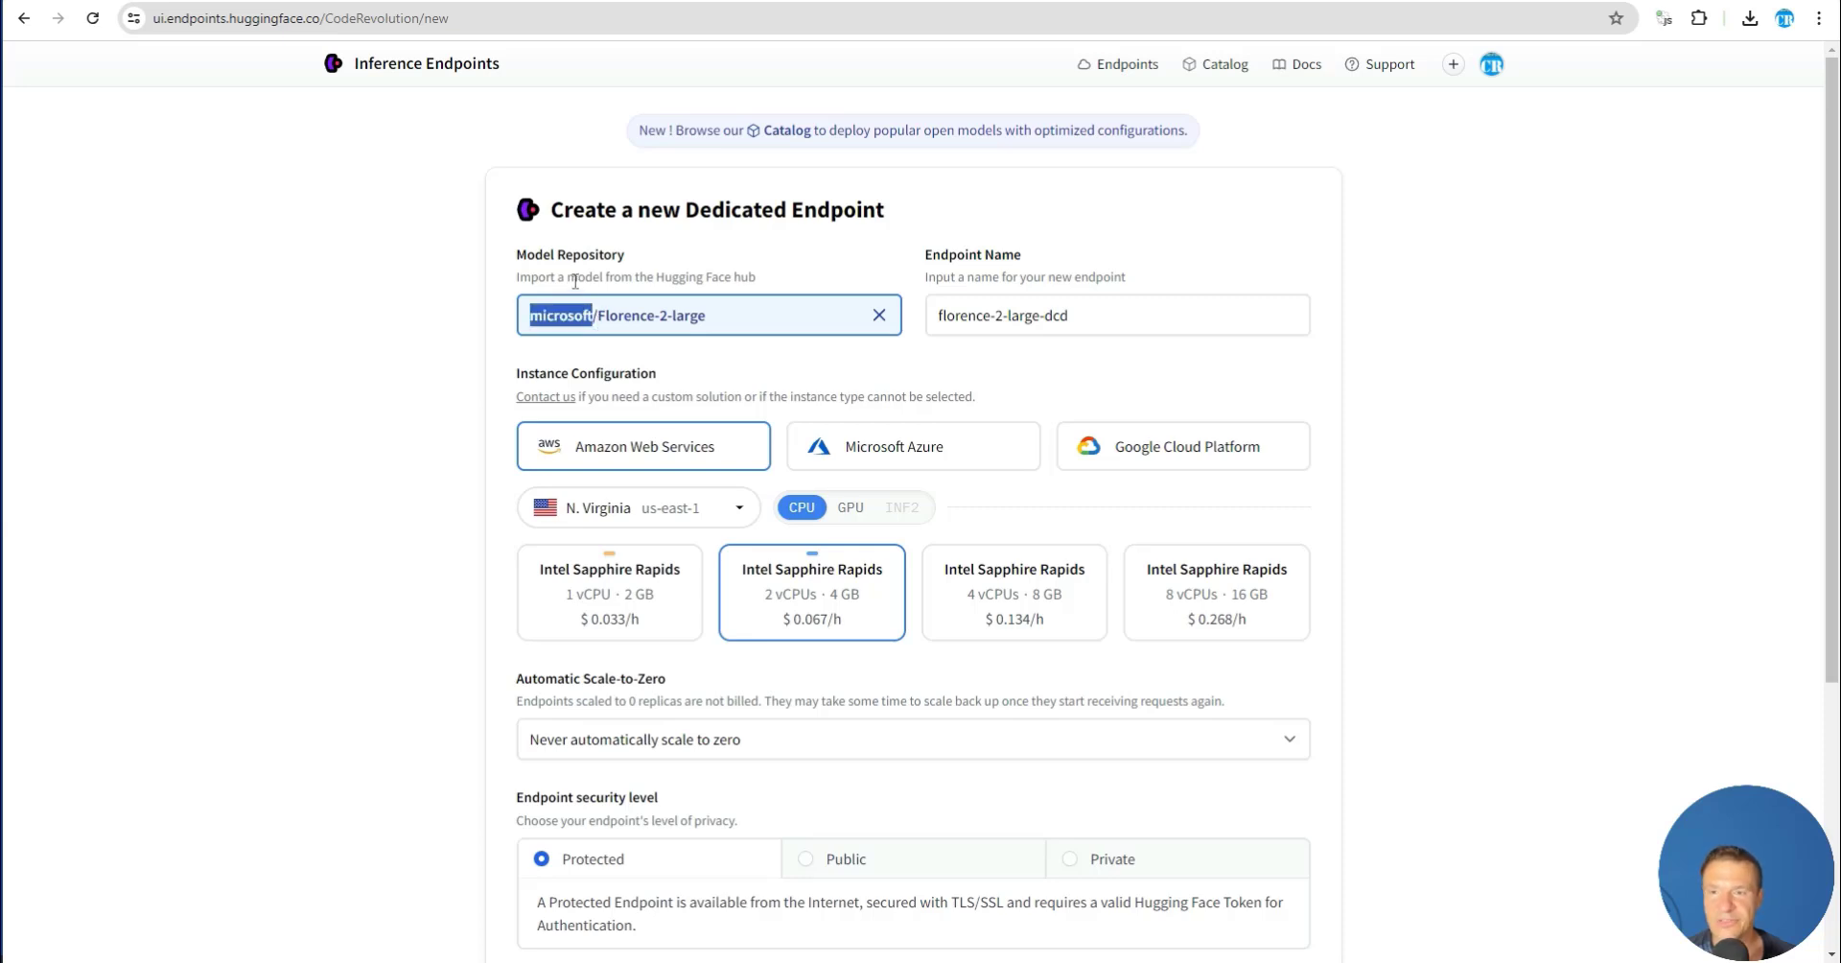
Copy the model name openchat-3.5-0106 from the Text Generation section of the Model Catalog
left_click(782, 135)
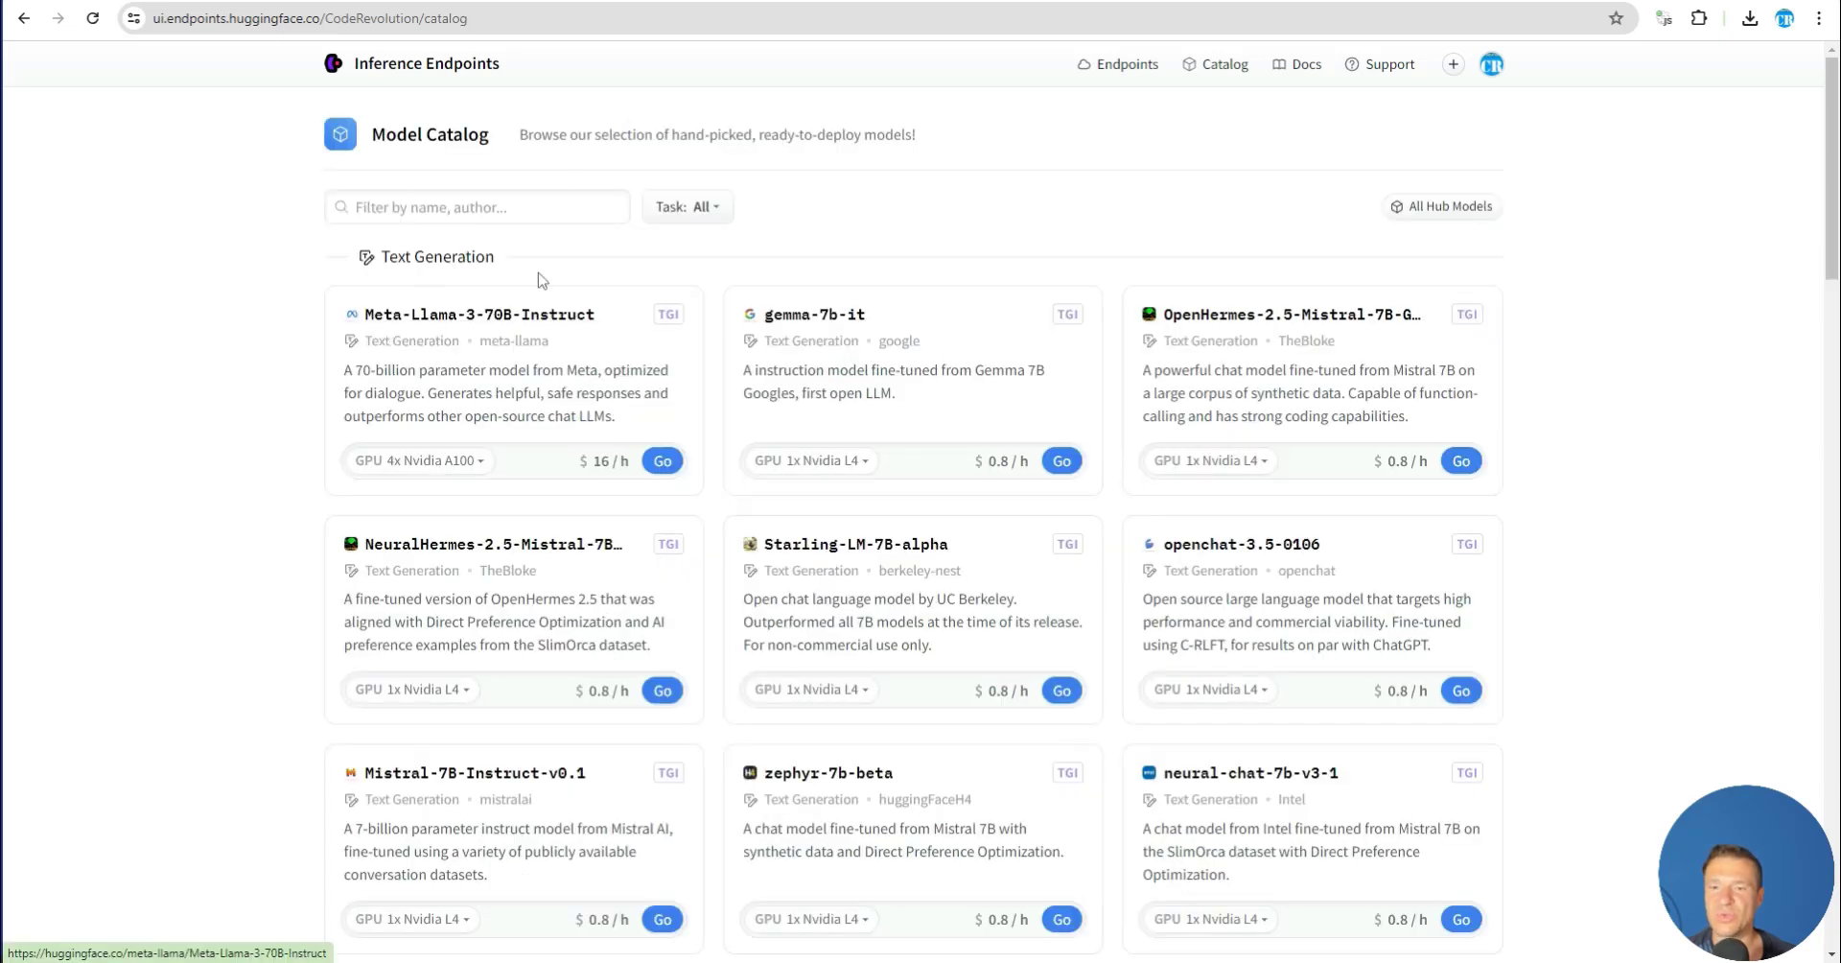
scroll(573, 469, "down", 2)
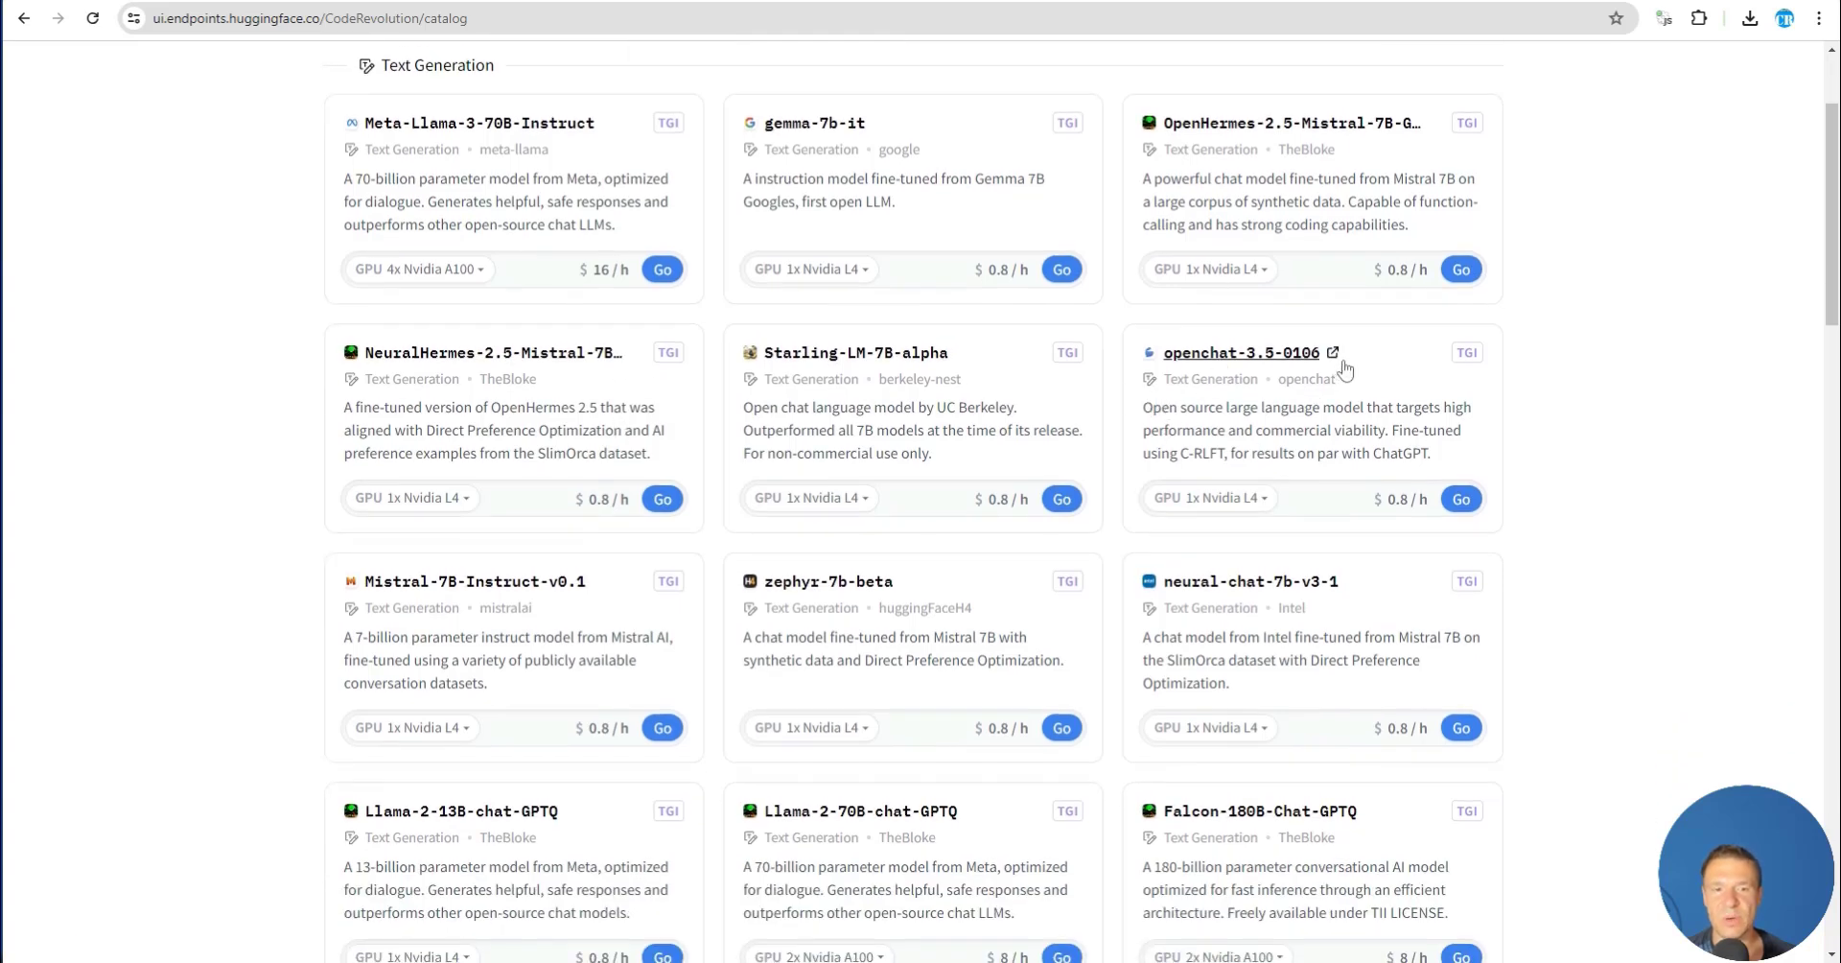
left_click_drag(1163, 346, 1326, 358)
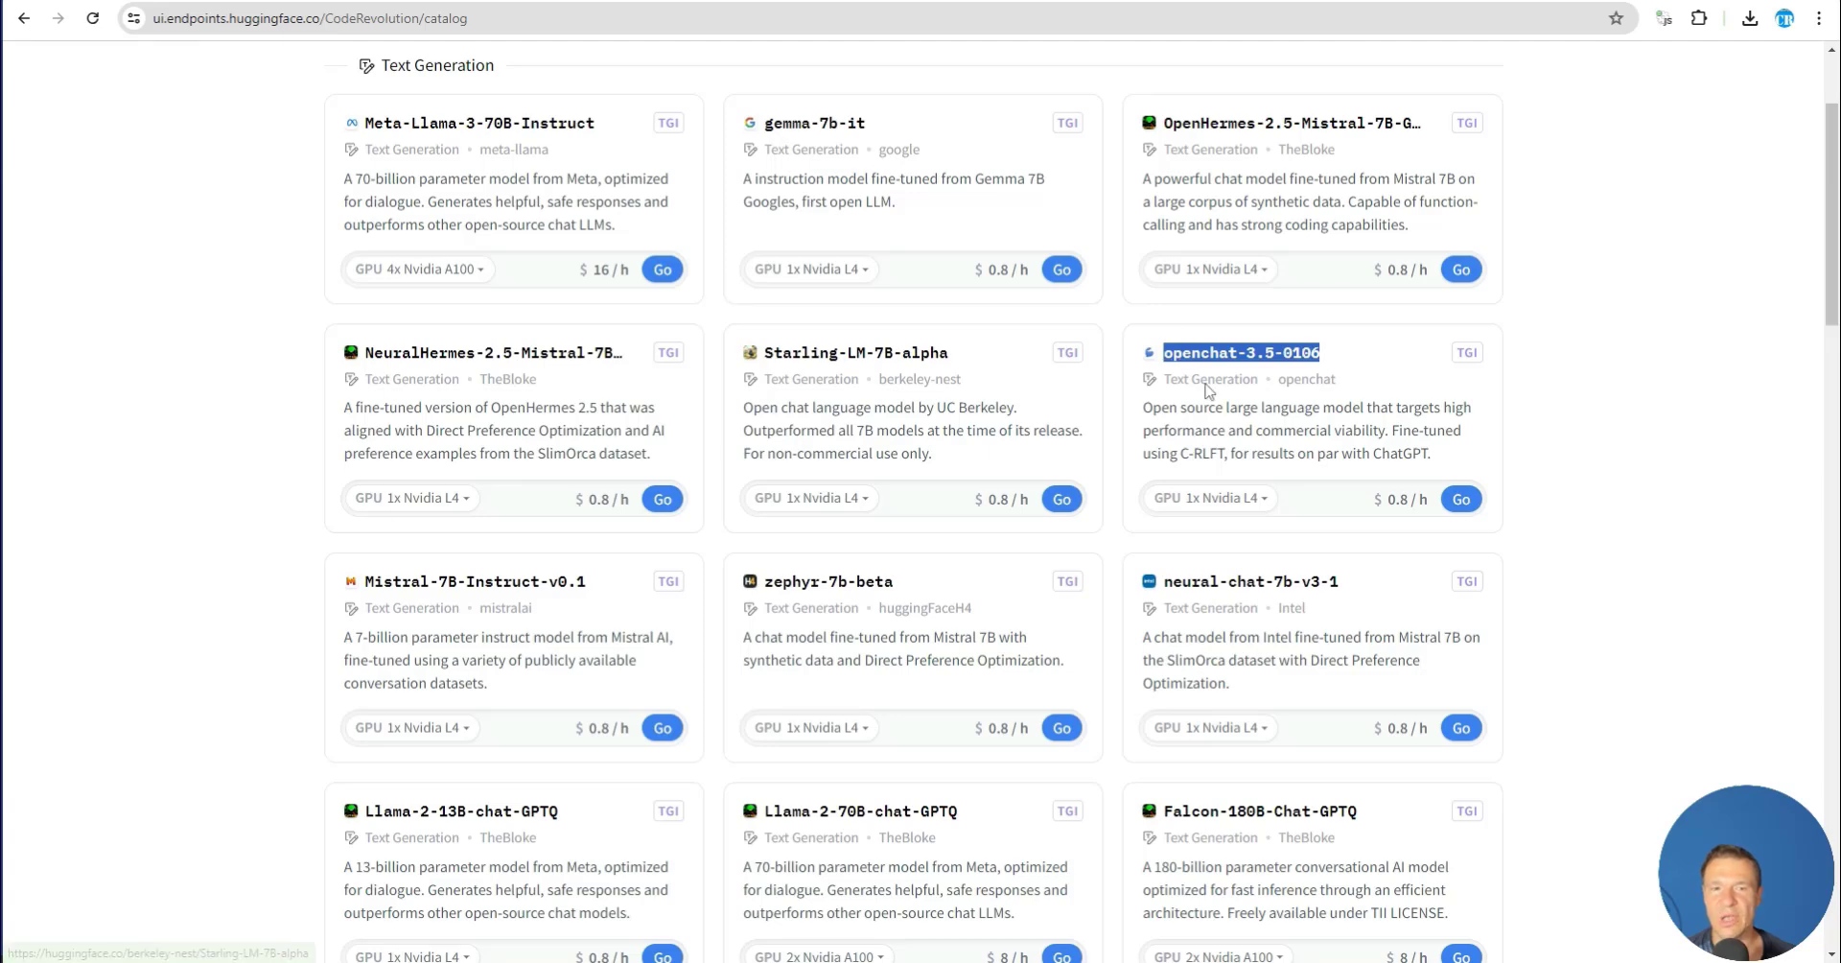
right_click(1210, 354)
left_click(1281, 540)
scroll(1281, 555, "up", 2)
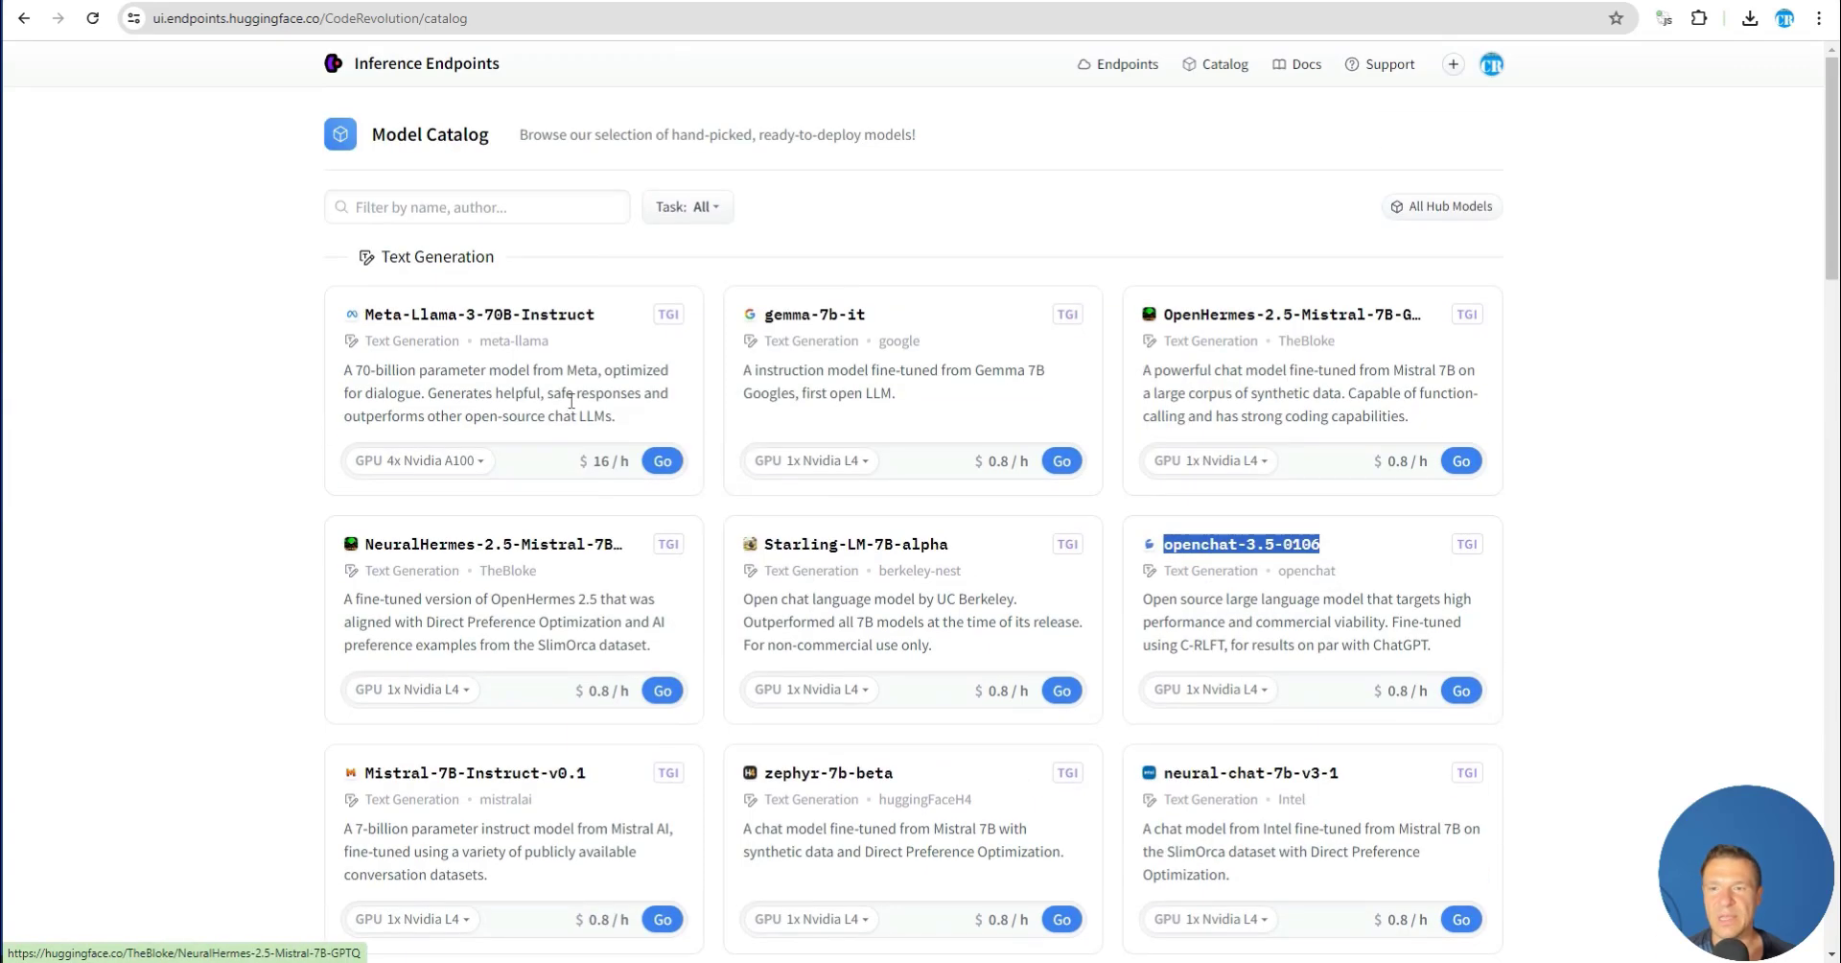
Return to the new endpoint form and set the model repository to openchat/openchat-3.5-0106
left_click(24, 18)
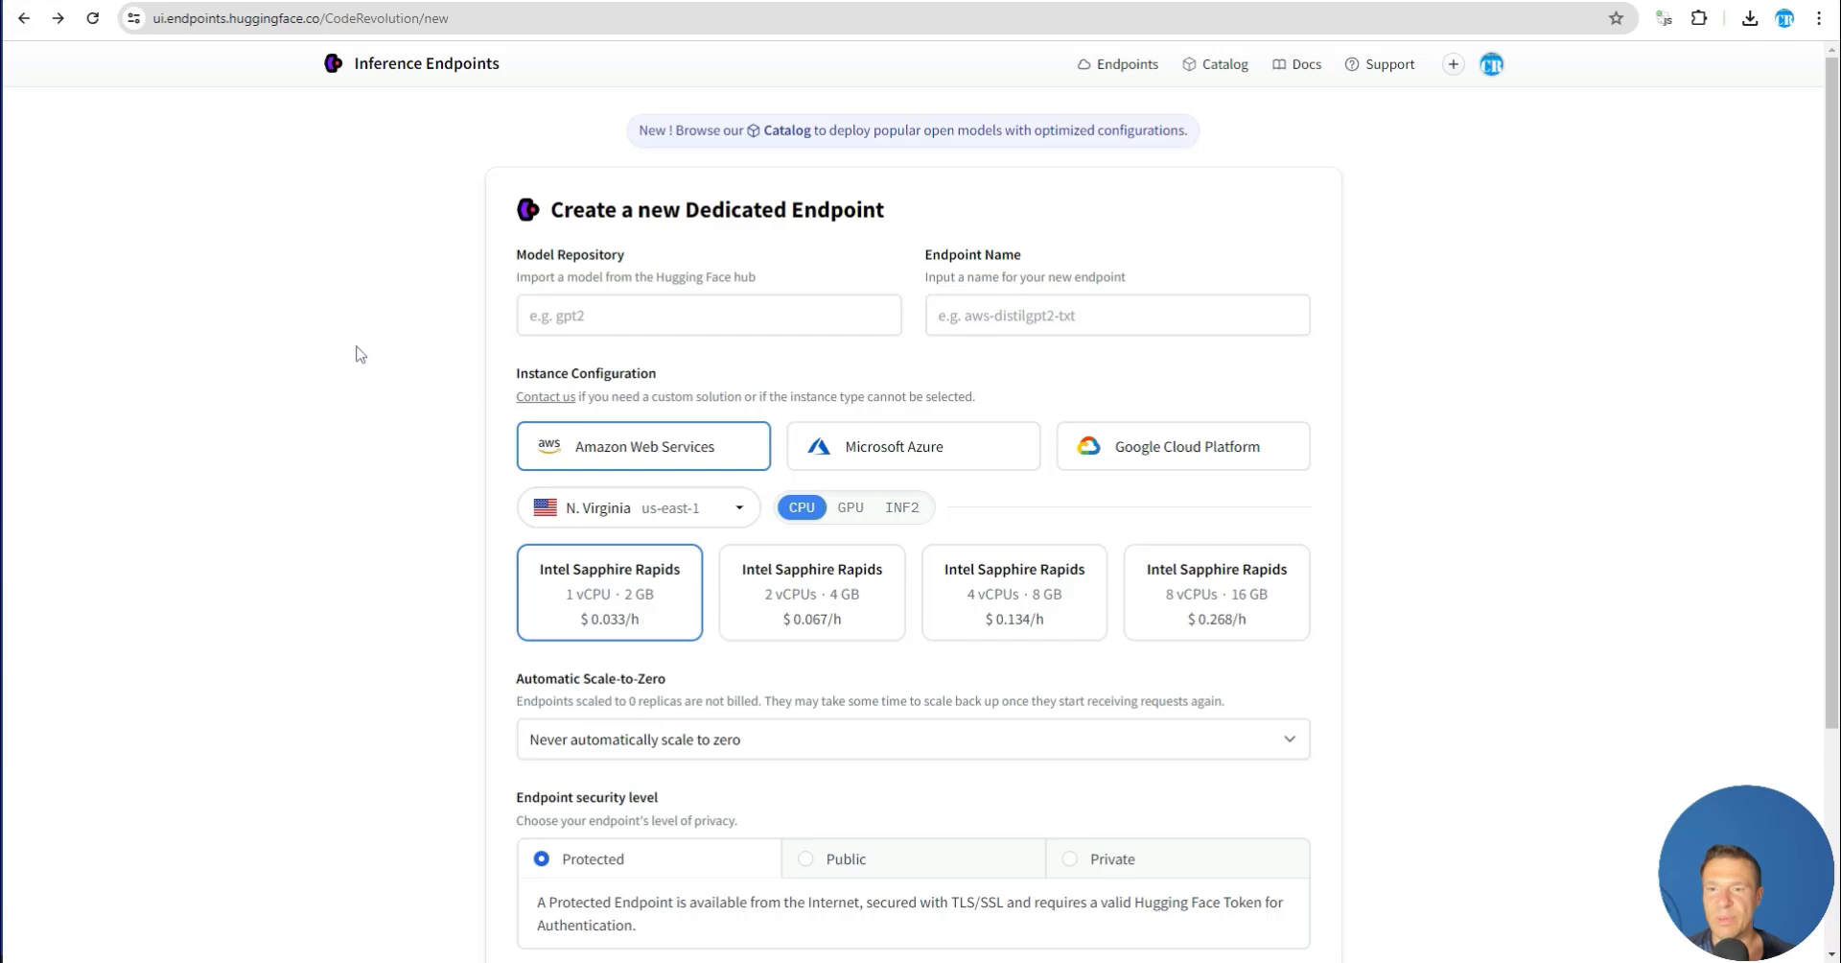
left_click(537, 314)
right_click(582, 320)
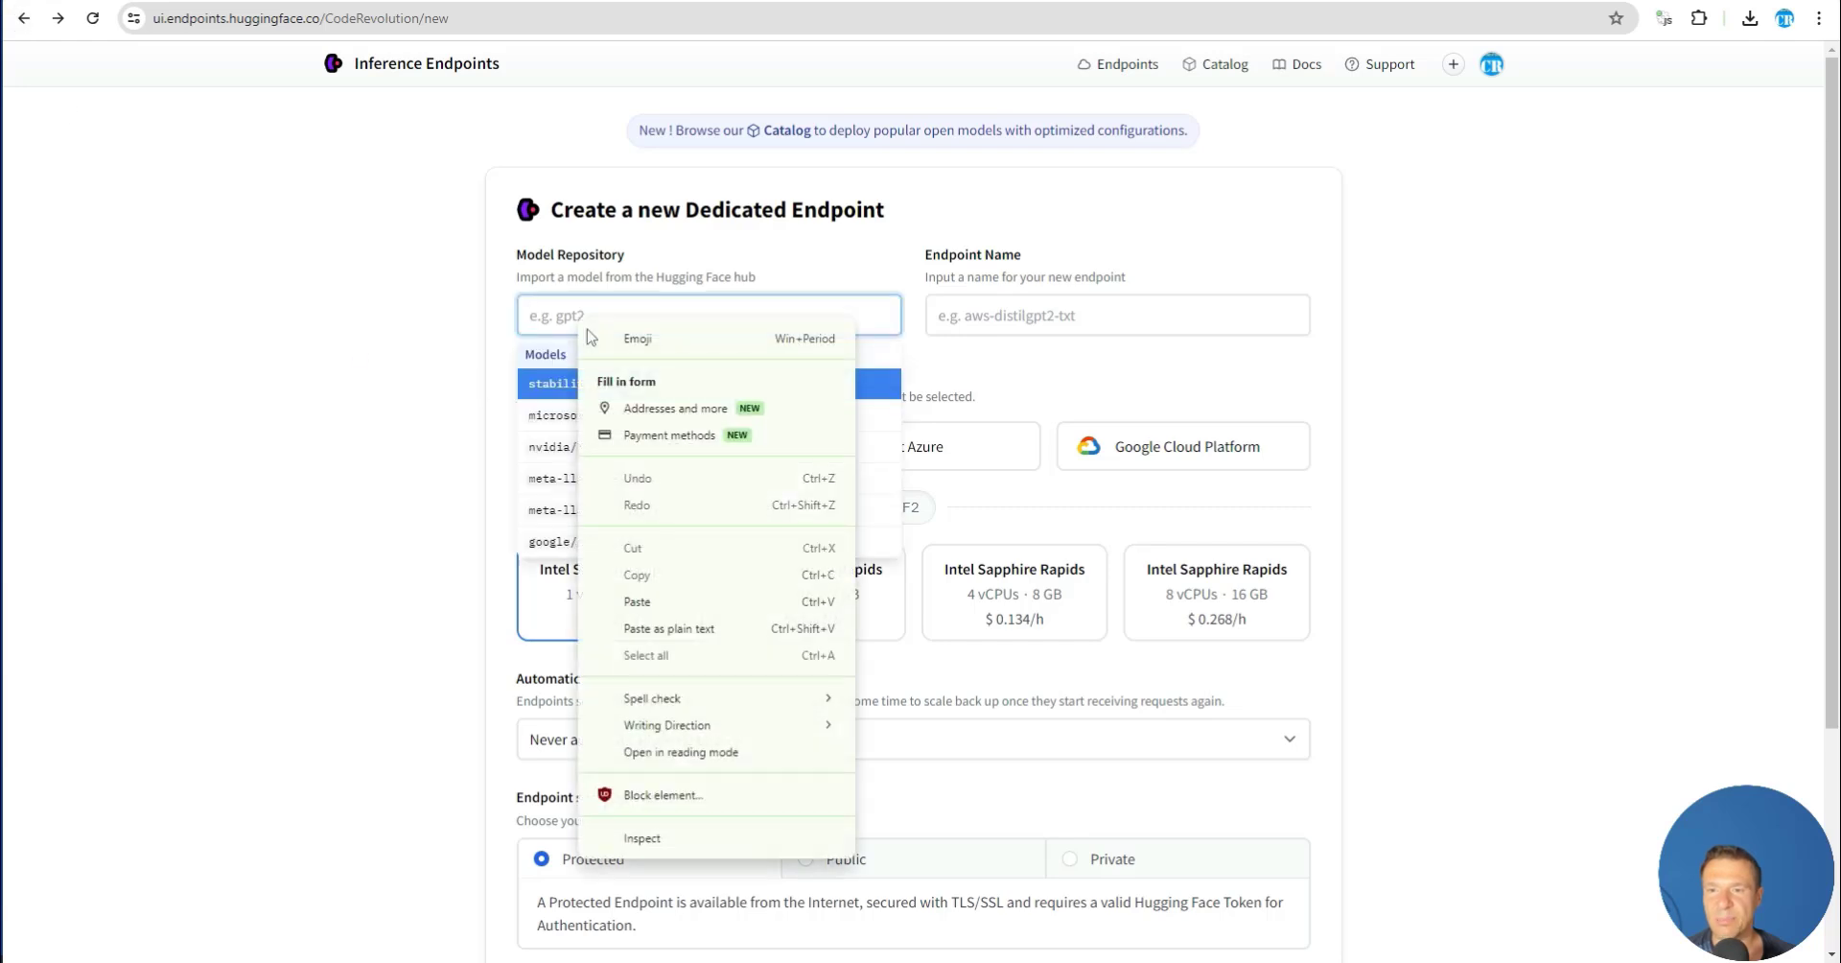
left_click(637, 602)
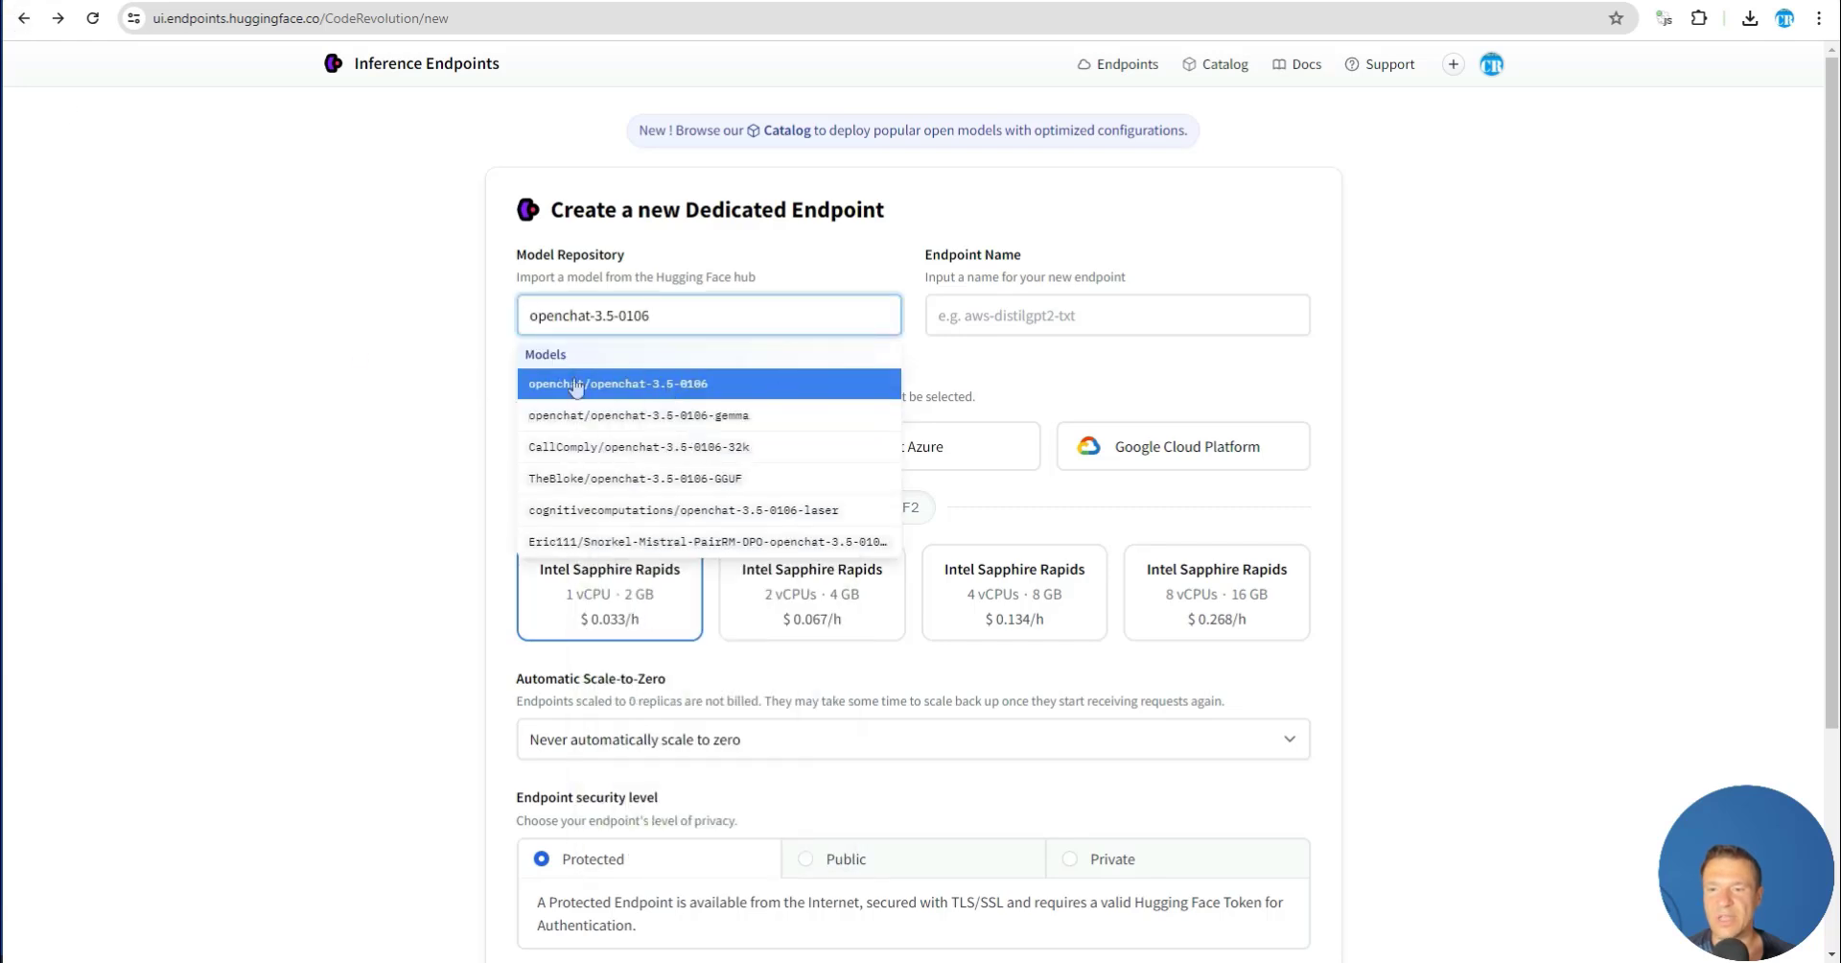
left_click(610, 385)
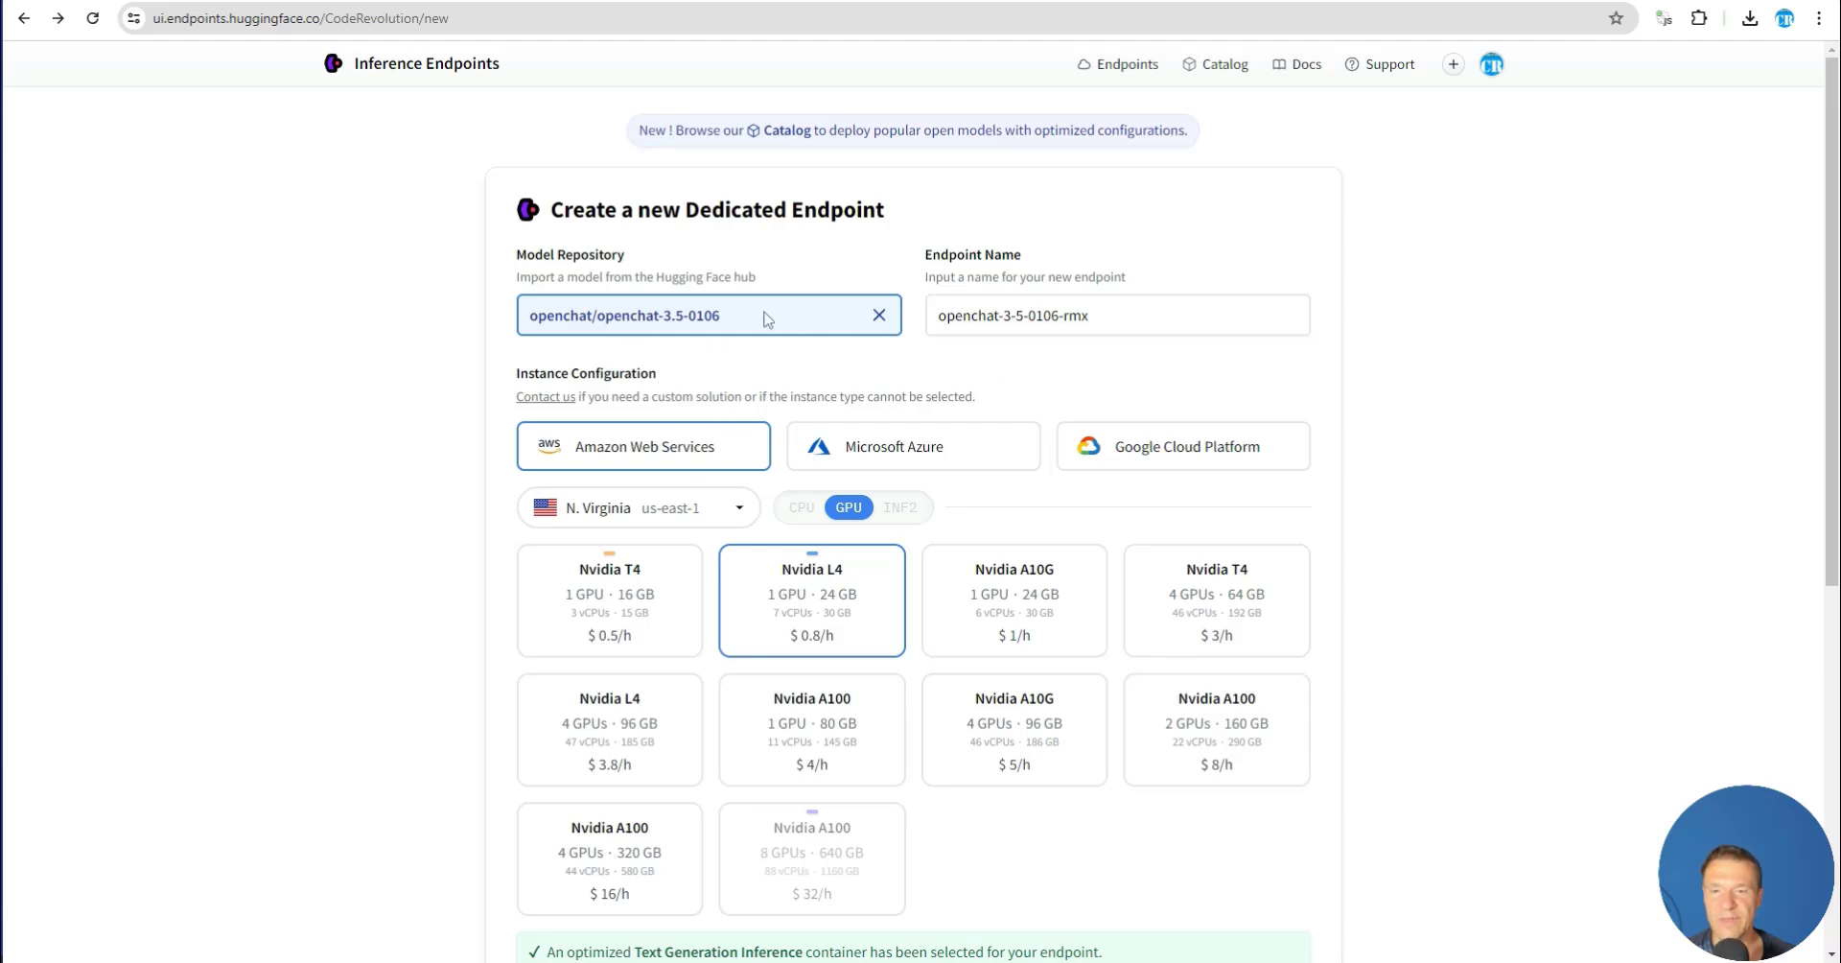
Replace the model repository with cognitivecomputations/openchat-3.5-0106-laser, found by searching for openchat-3.5-0106
left_click(879, 315)
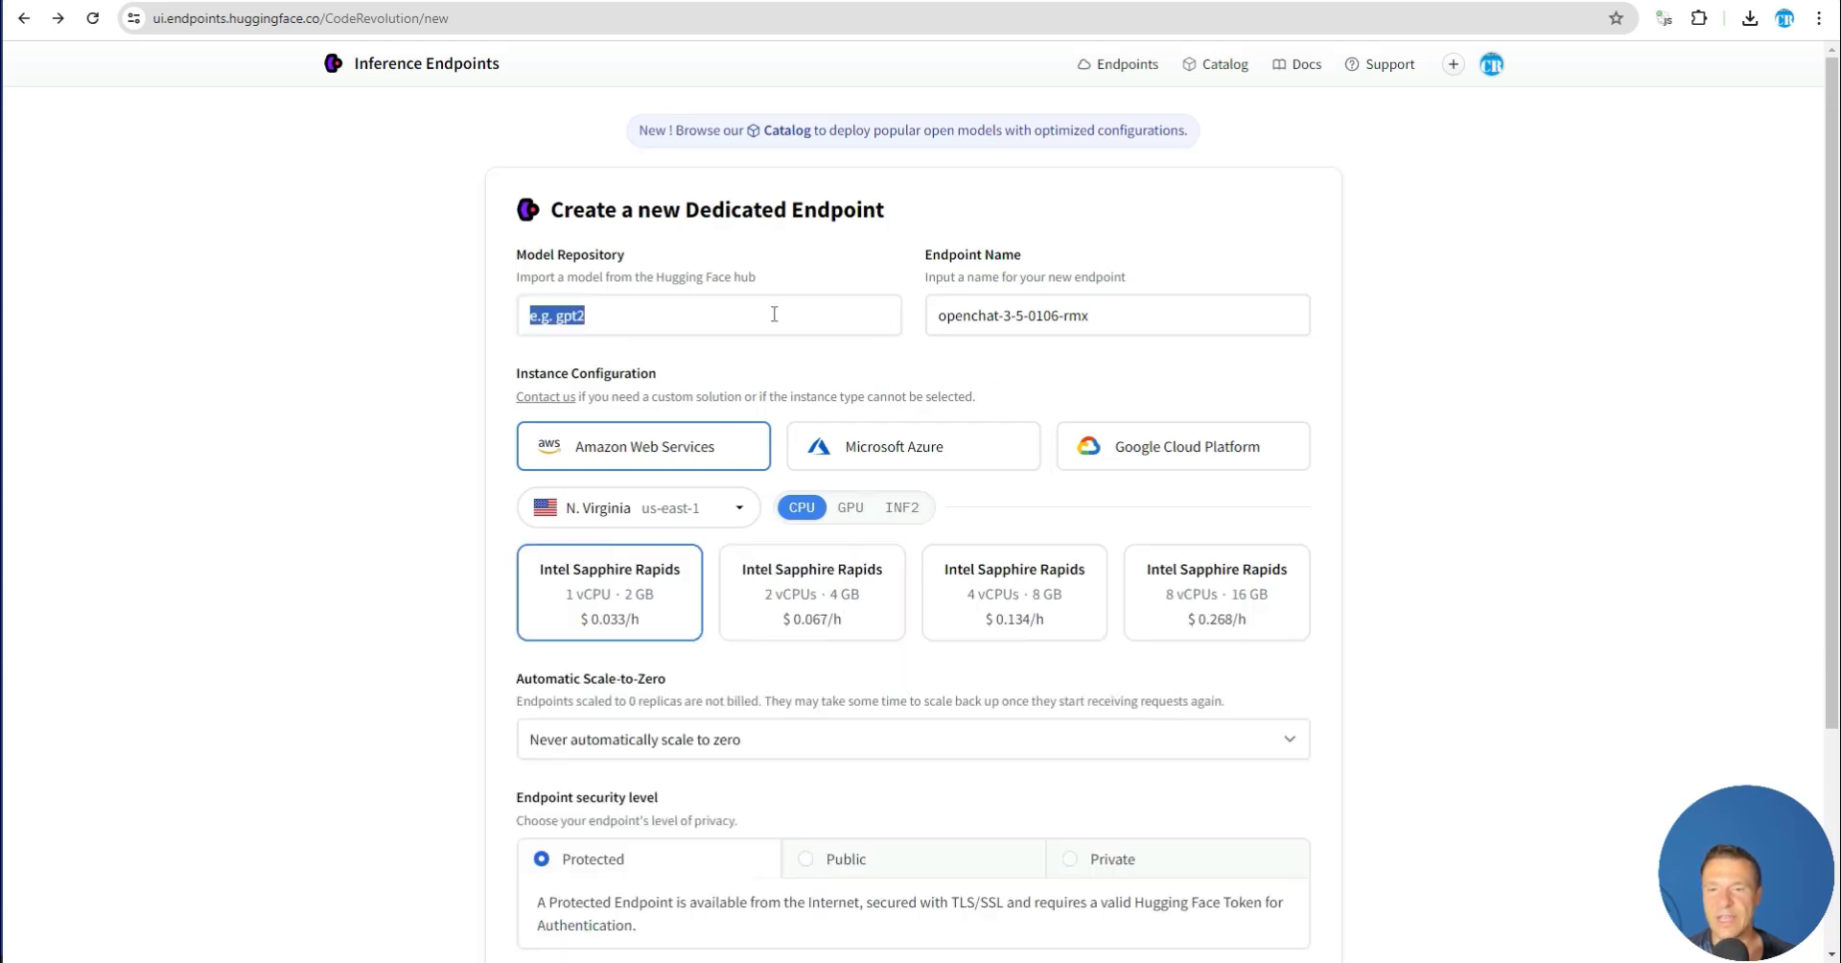
type("openchat-3.5-0106")
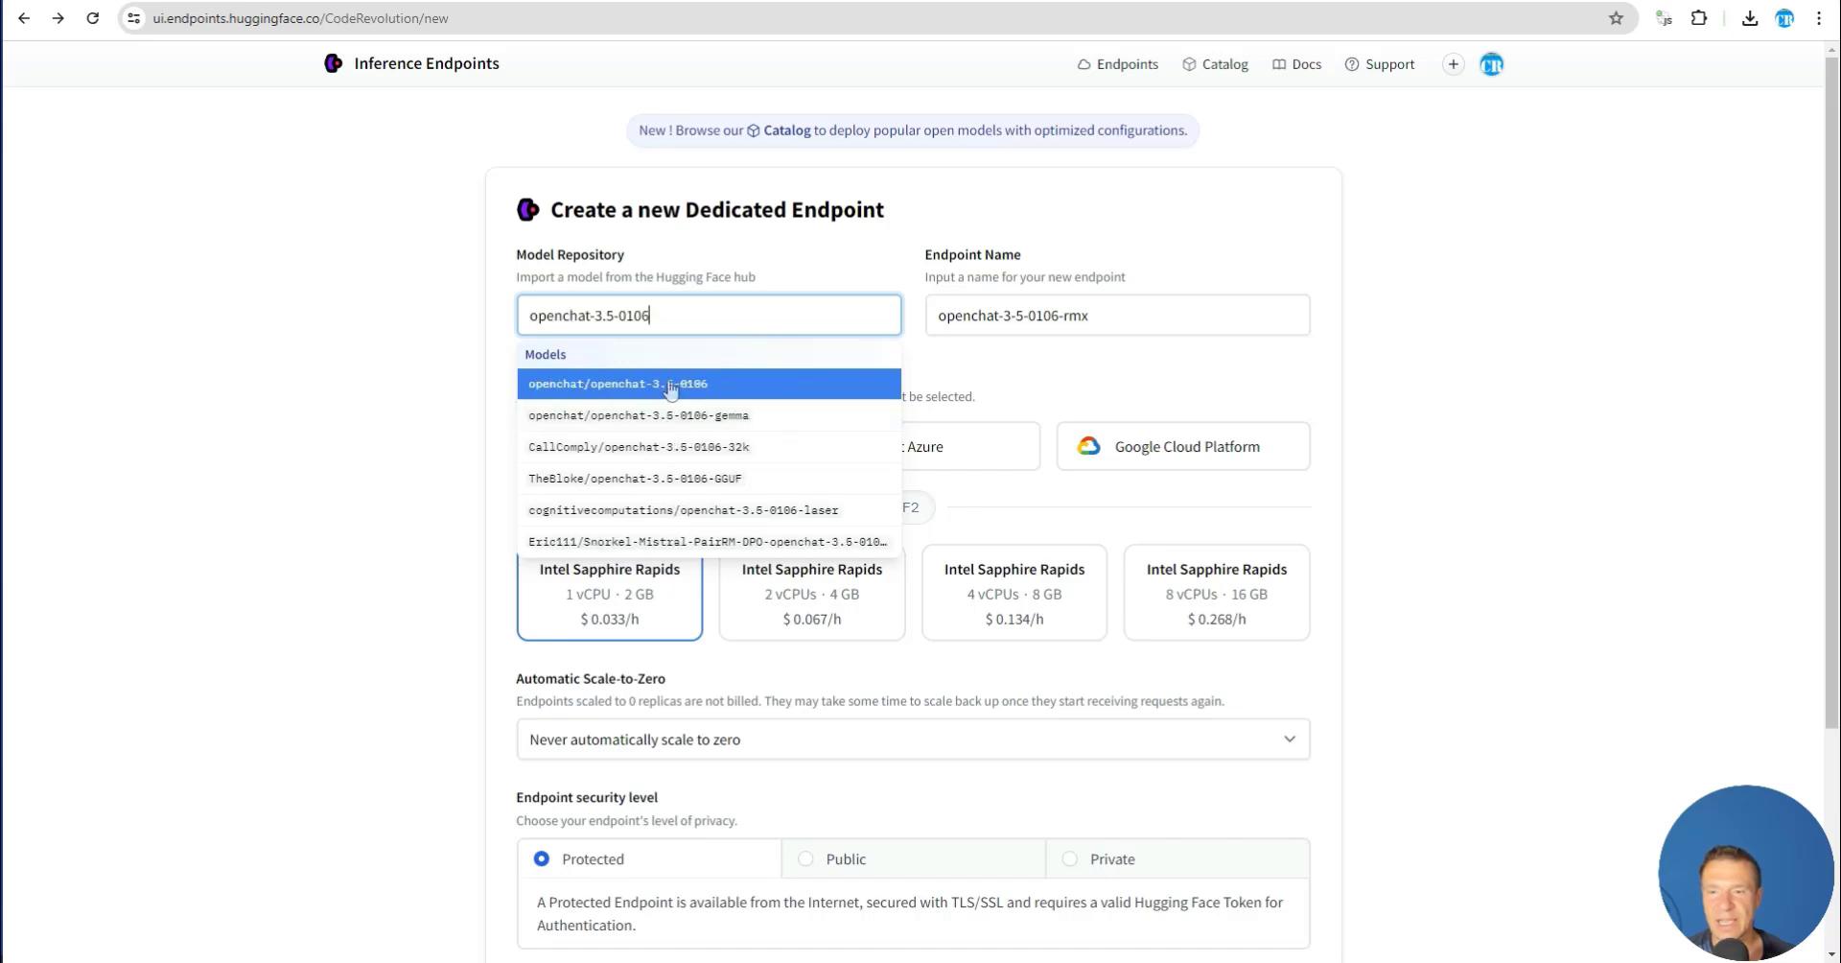
left_click(589, 511)
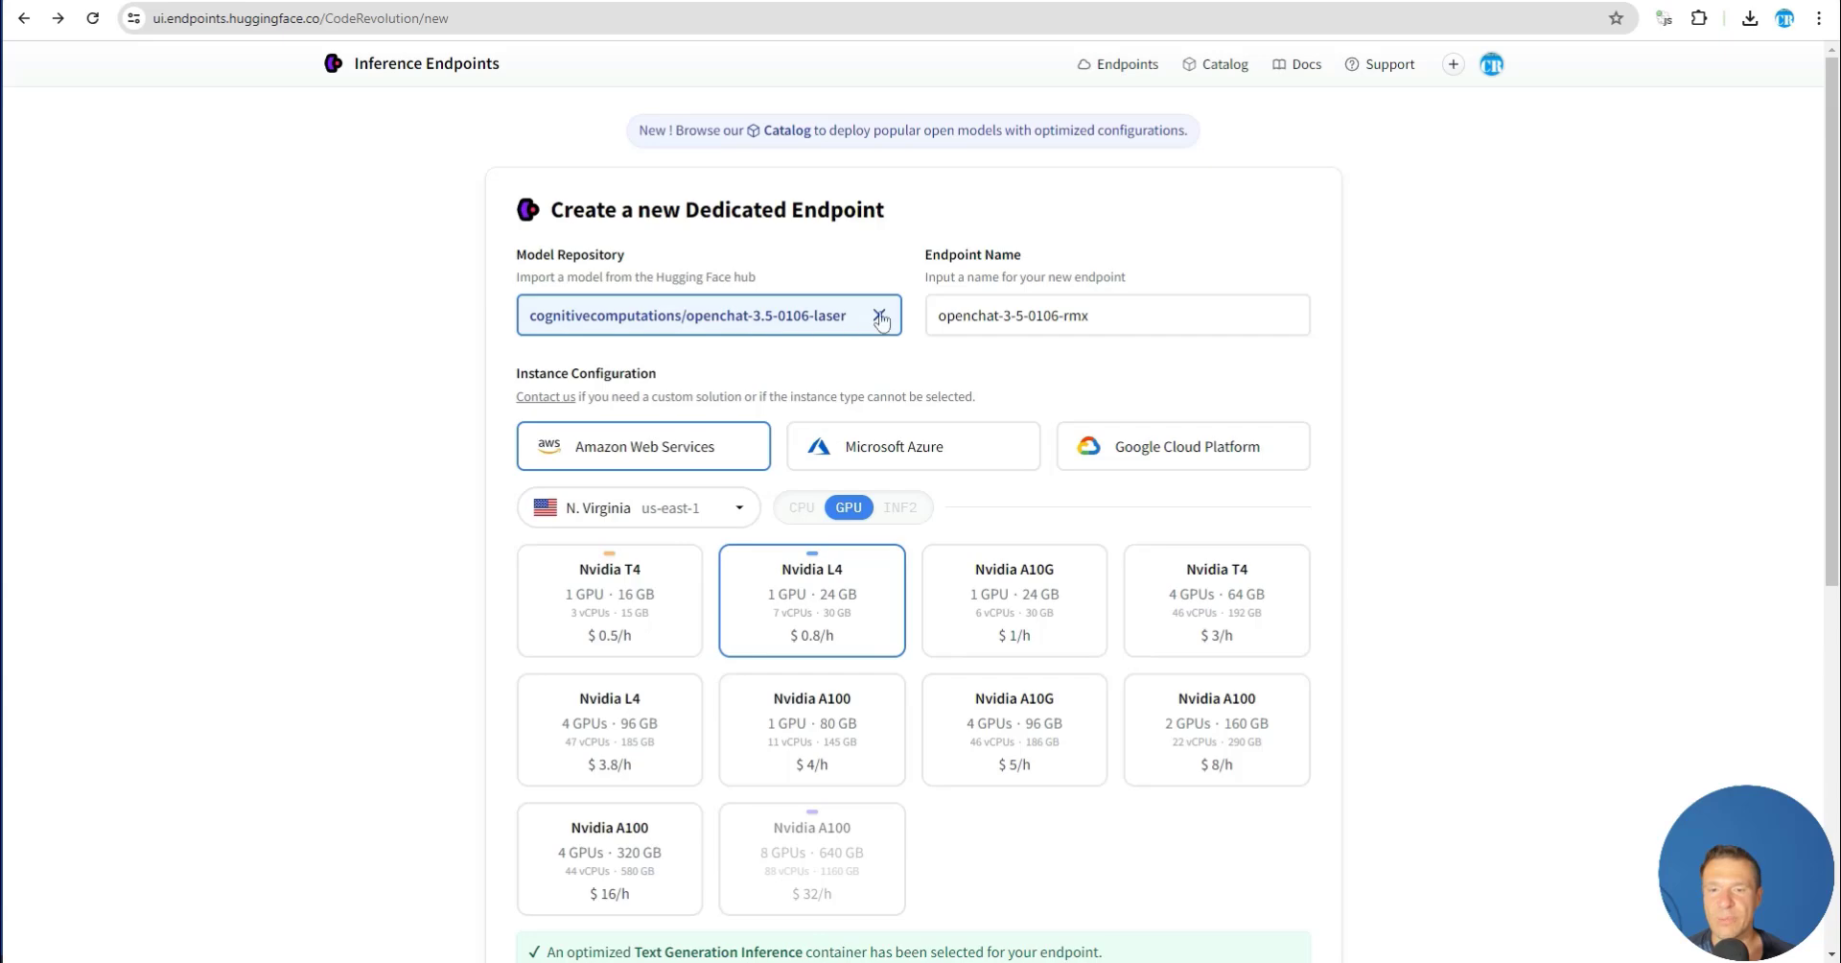
Search for openchat-3.5-0106 again and switch the model repository back to openchat/openchat-3.5-0106
left_click(878, 314)
type("openchat-3.5-0106")
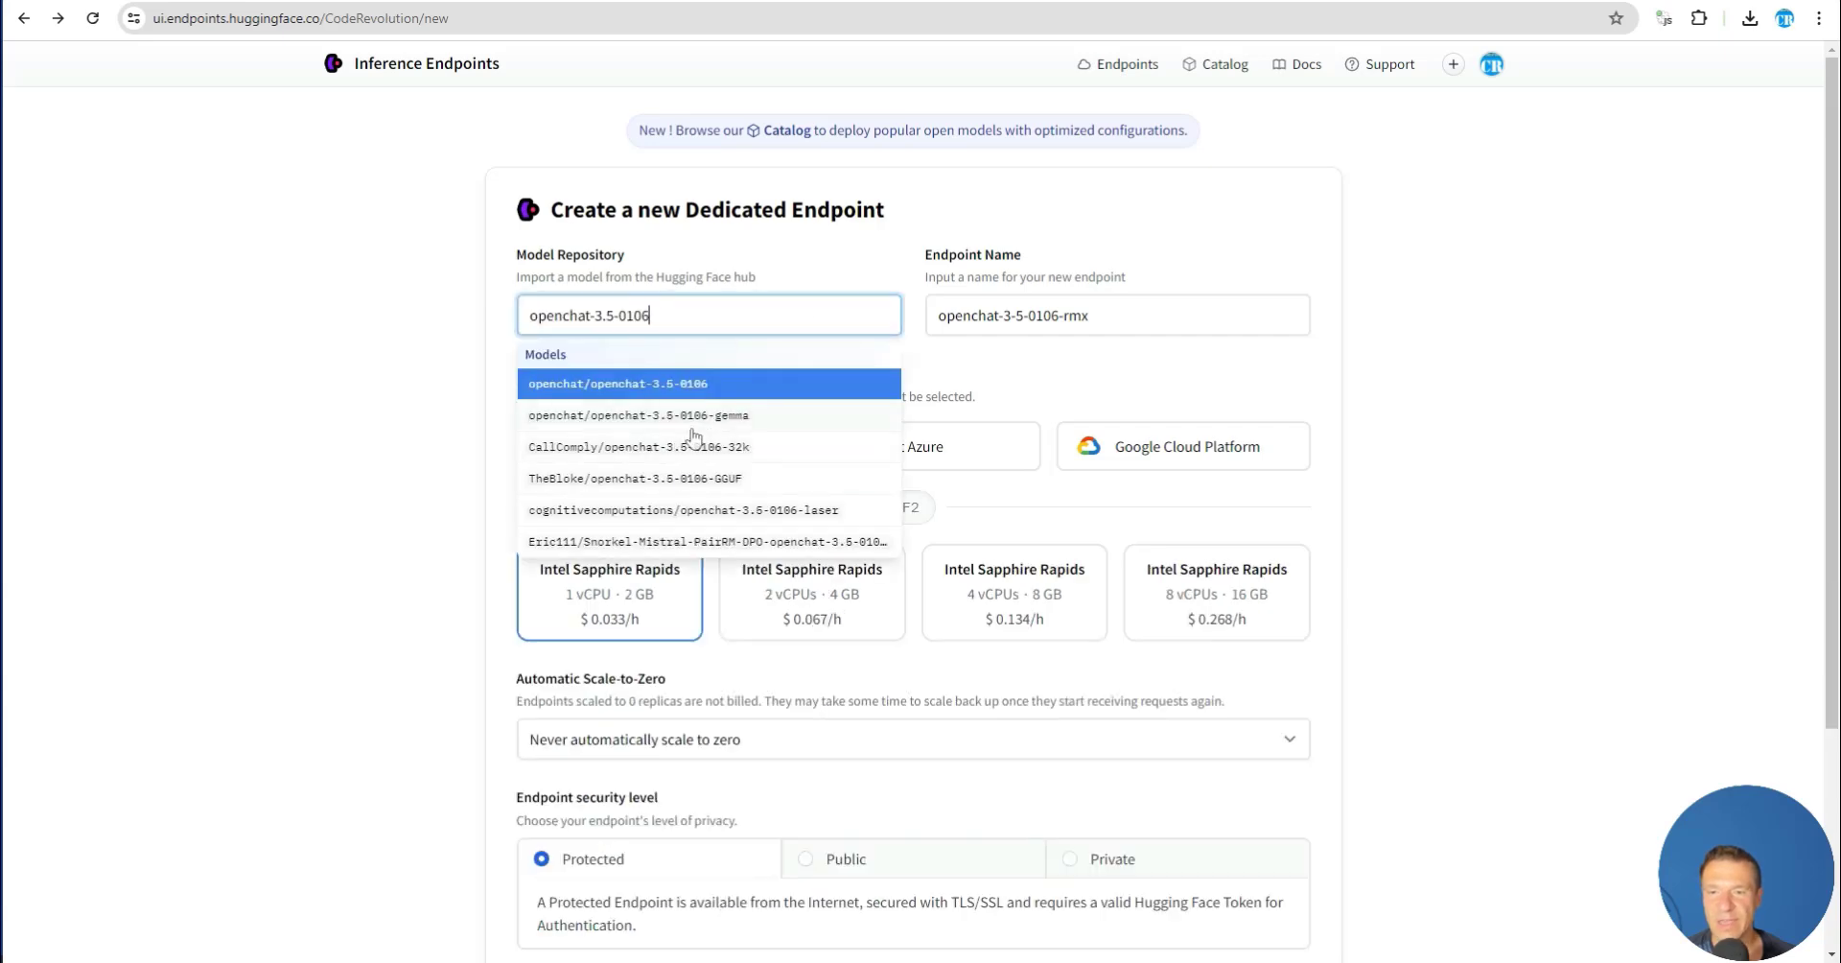
left_click(571, 382)
Try CallComply/openchat-3.5-0106-32k as the model repository, then clear the selection
left_click(878, 315)
type("openchat-3.5-0106")
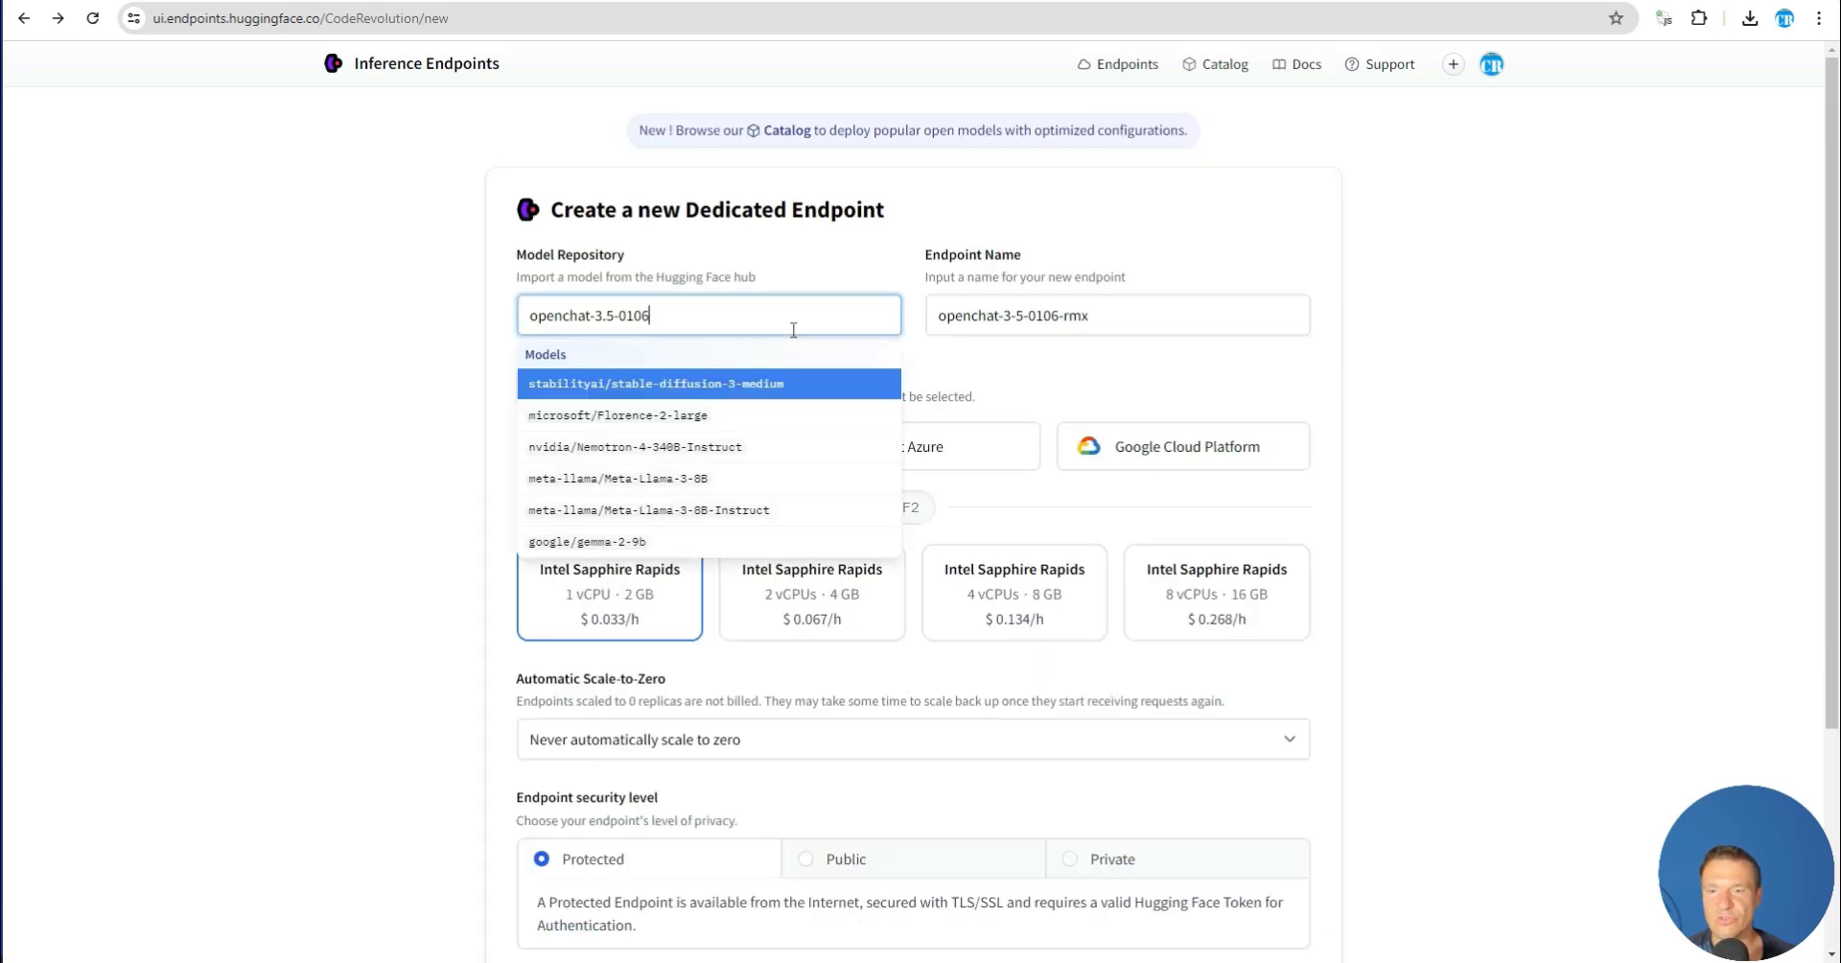
left_click(581, 447)
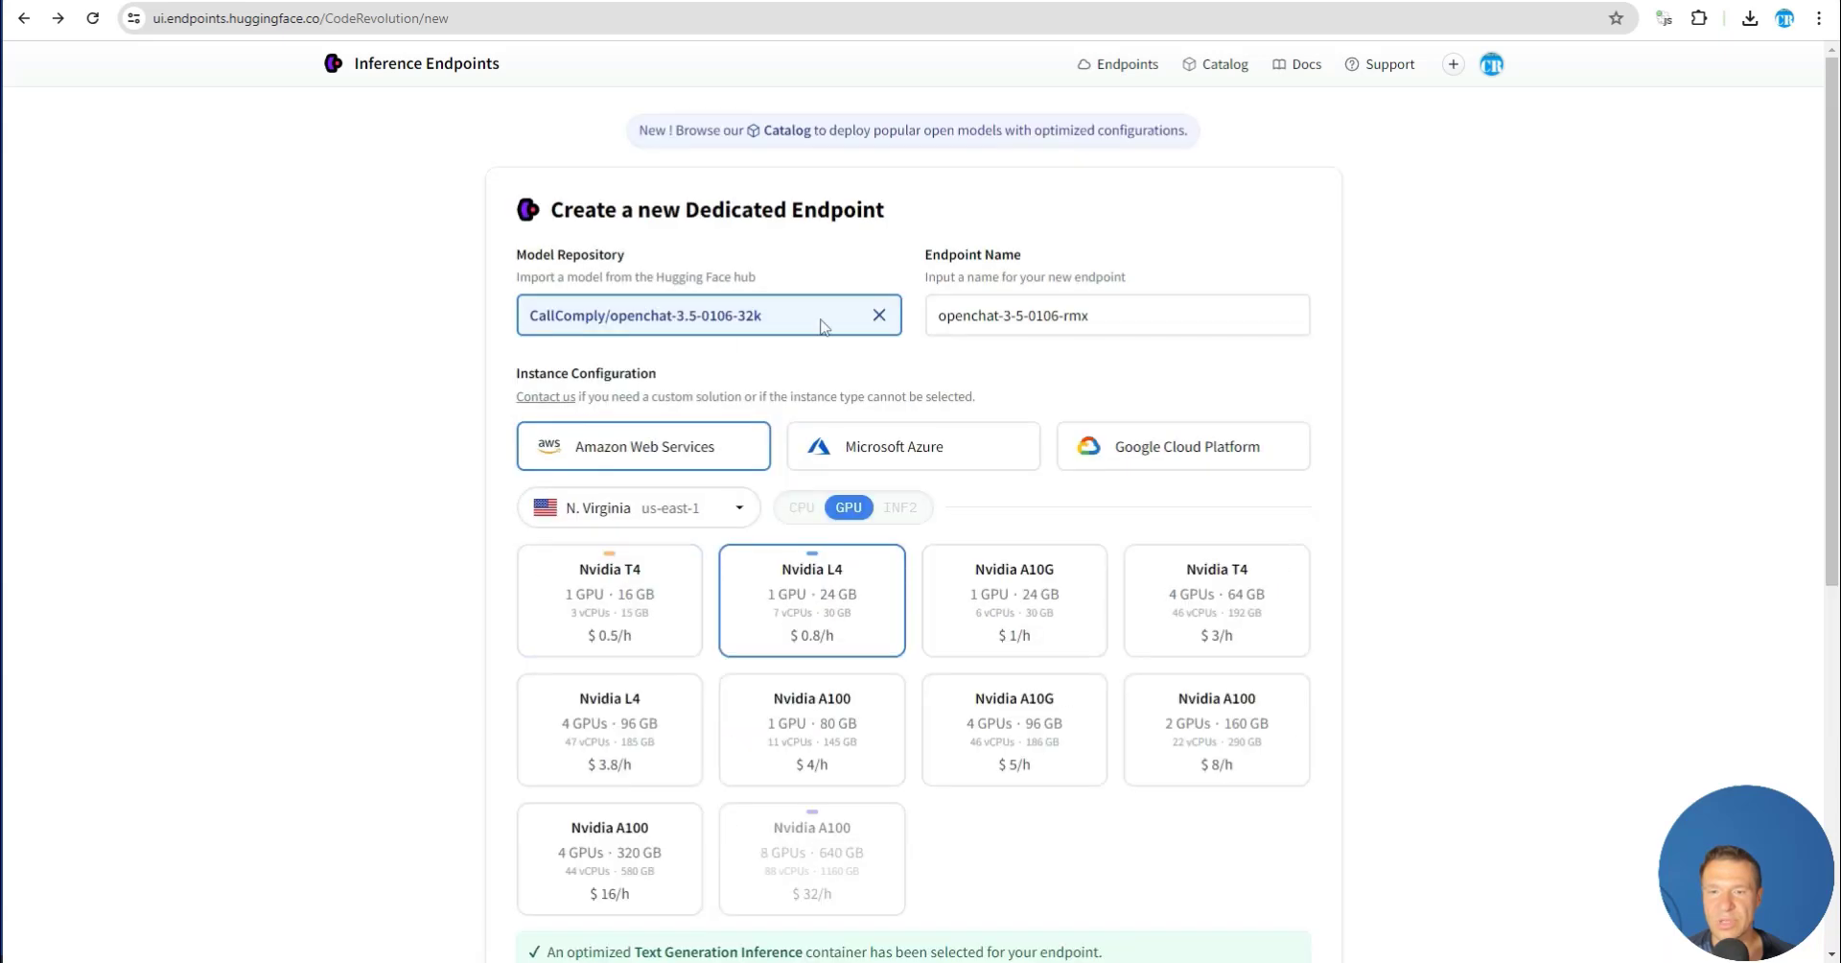
left_click(879, 315)
Copy the model name zephyr-7b-beta from the Text Generation section of the Model Catalog
left_click(786, 131)
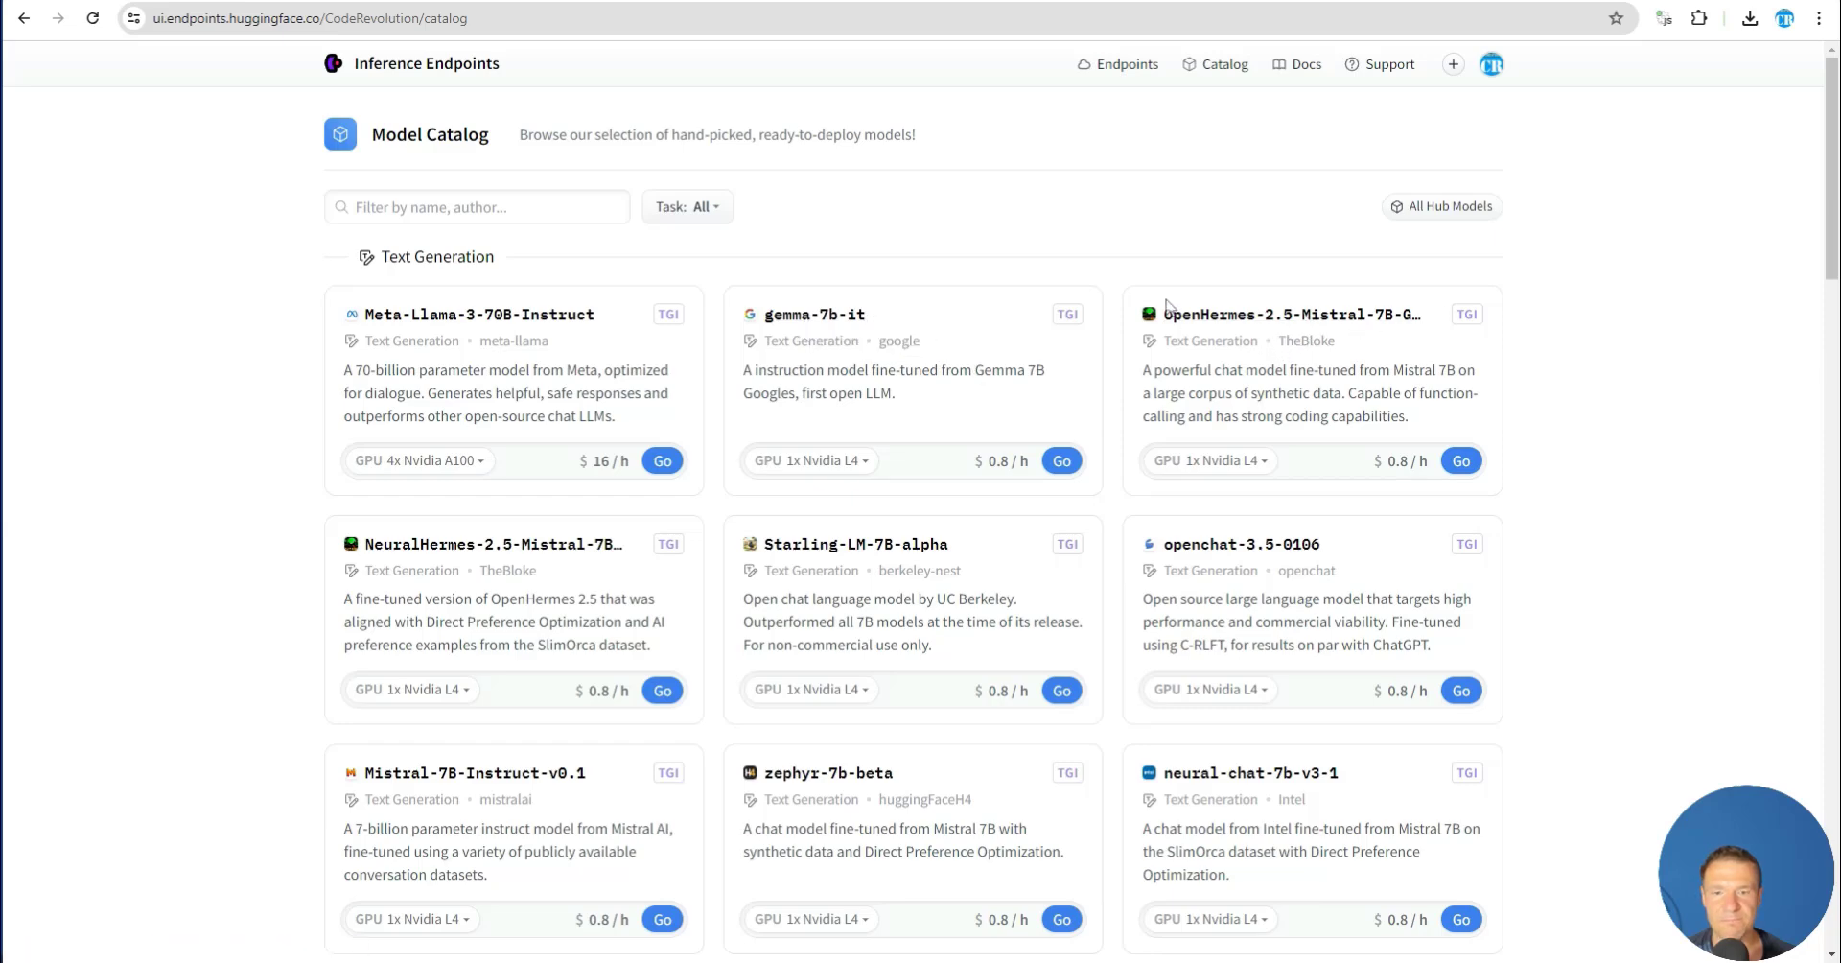
scroll(726, 576, "down", 4)
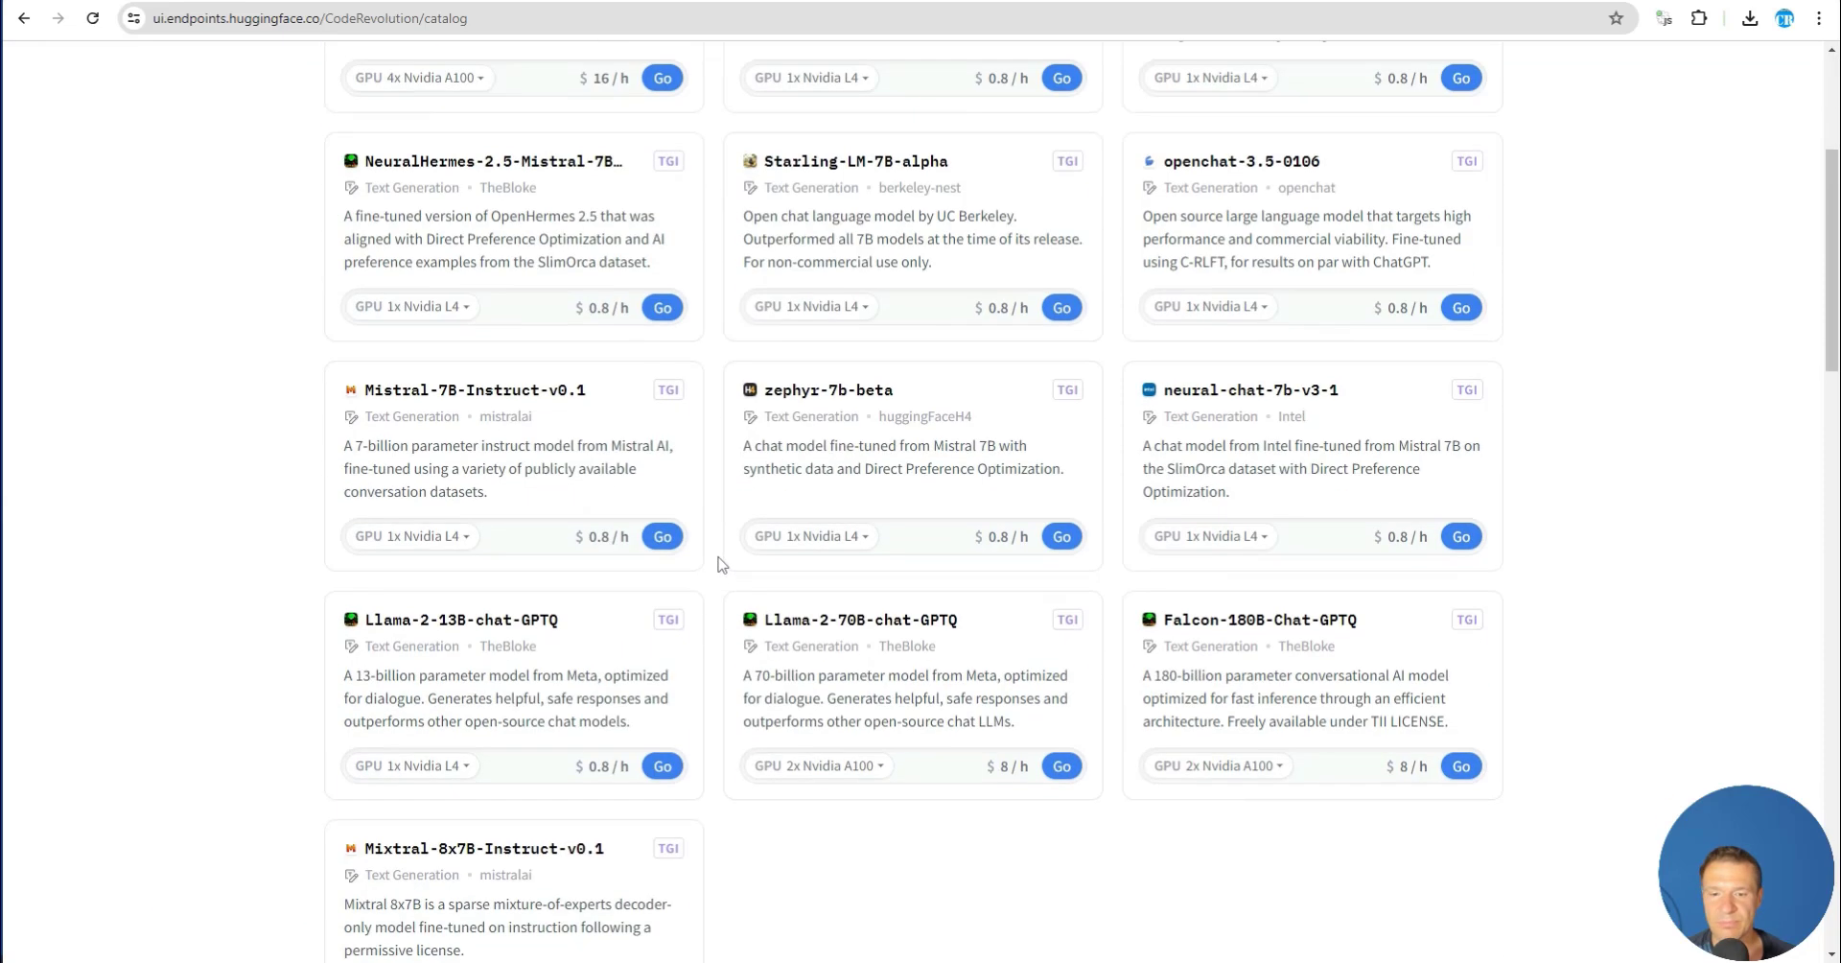
left_click_drag(765, 387, 902, 385)
key("ctrl+c")
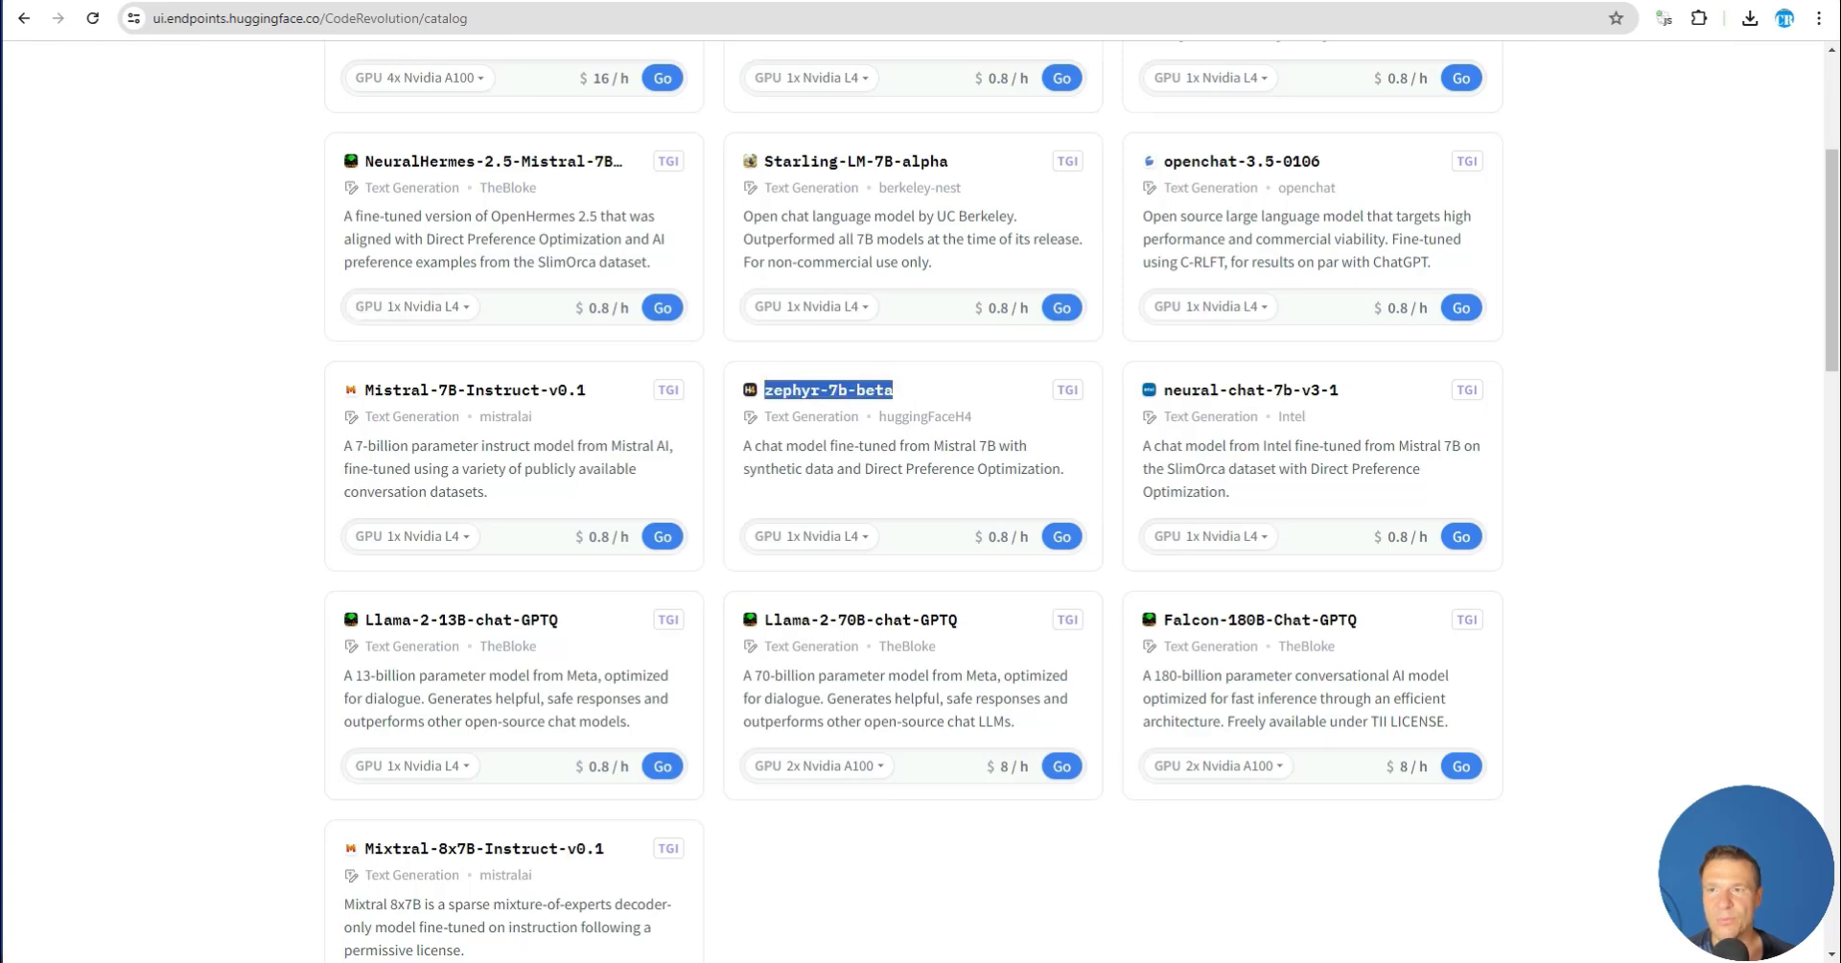
Return to the new endpoint form and set the model repository to HuggingFaceH4/zephyr-7b-beta
left_click(26, 19)
left_click(645, 324)
key("ctrl+v")
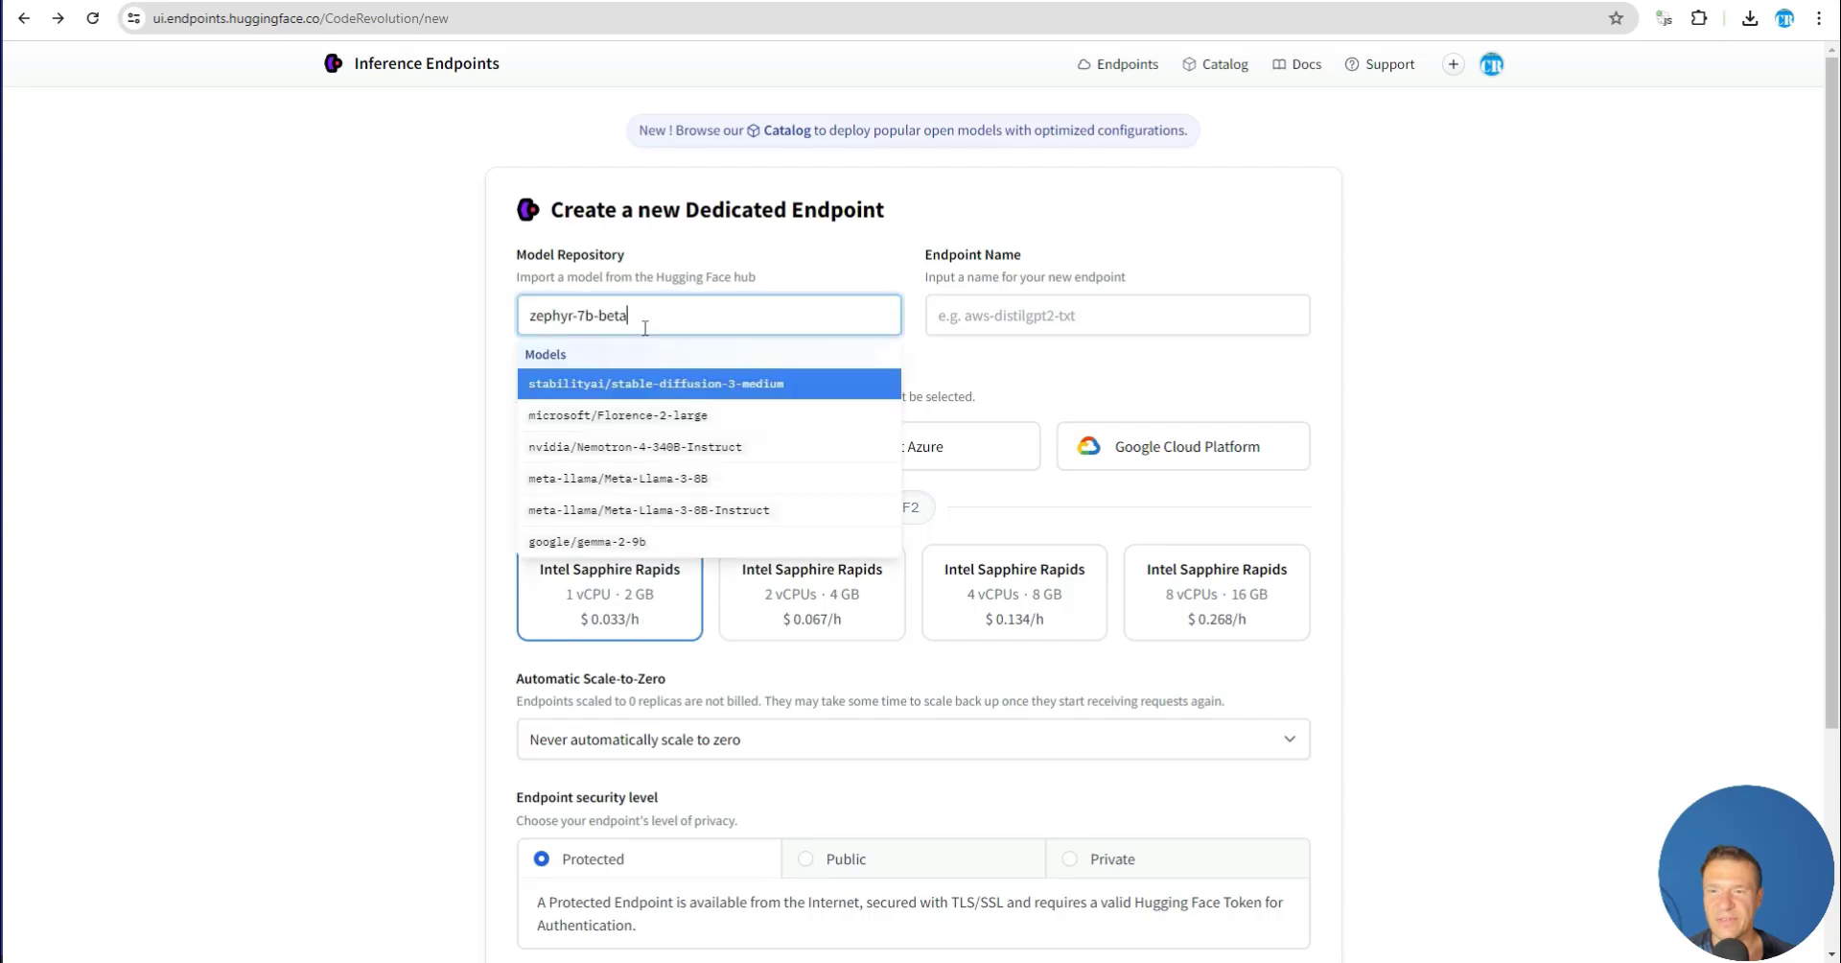
left_click(657, 384)
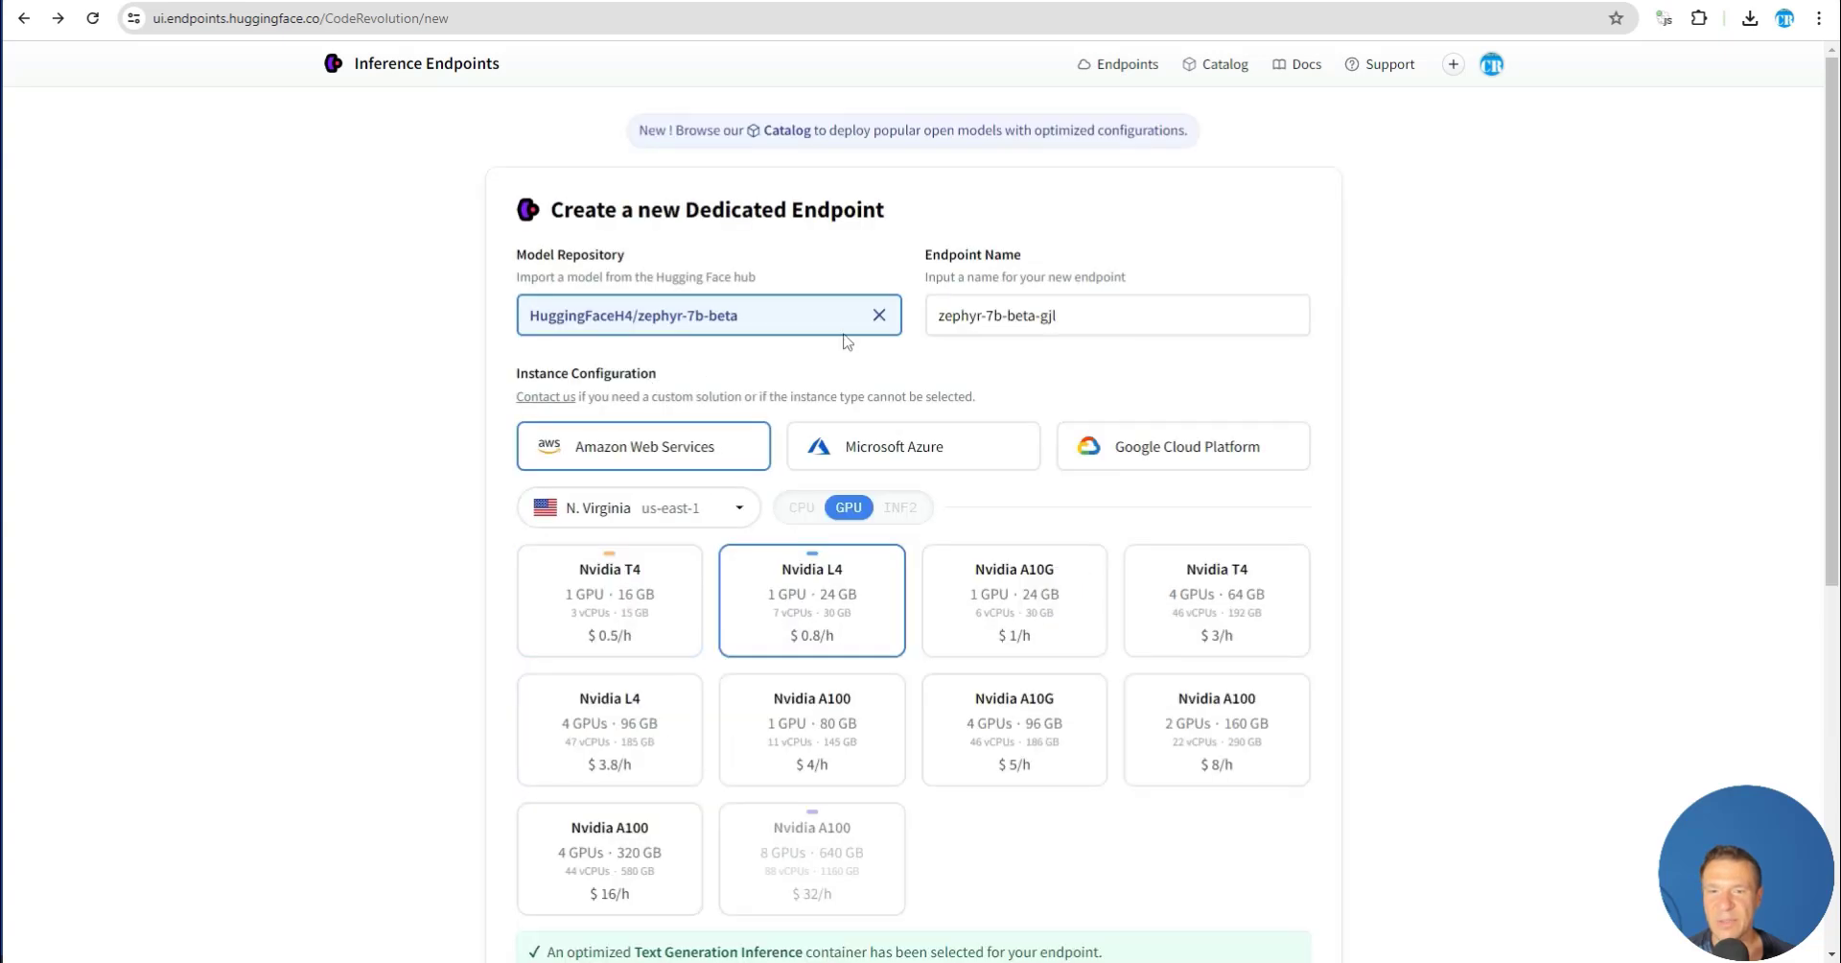
Replace the model repository with TheBloke/zephyr-7B-beta-GGUF, found by searching for zephyr-7b-beta
left_click(878, 314)
key("ctrl+v")
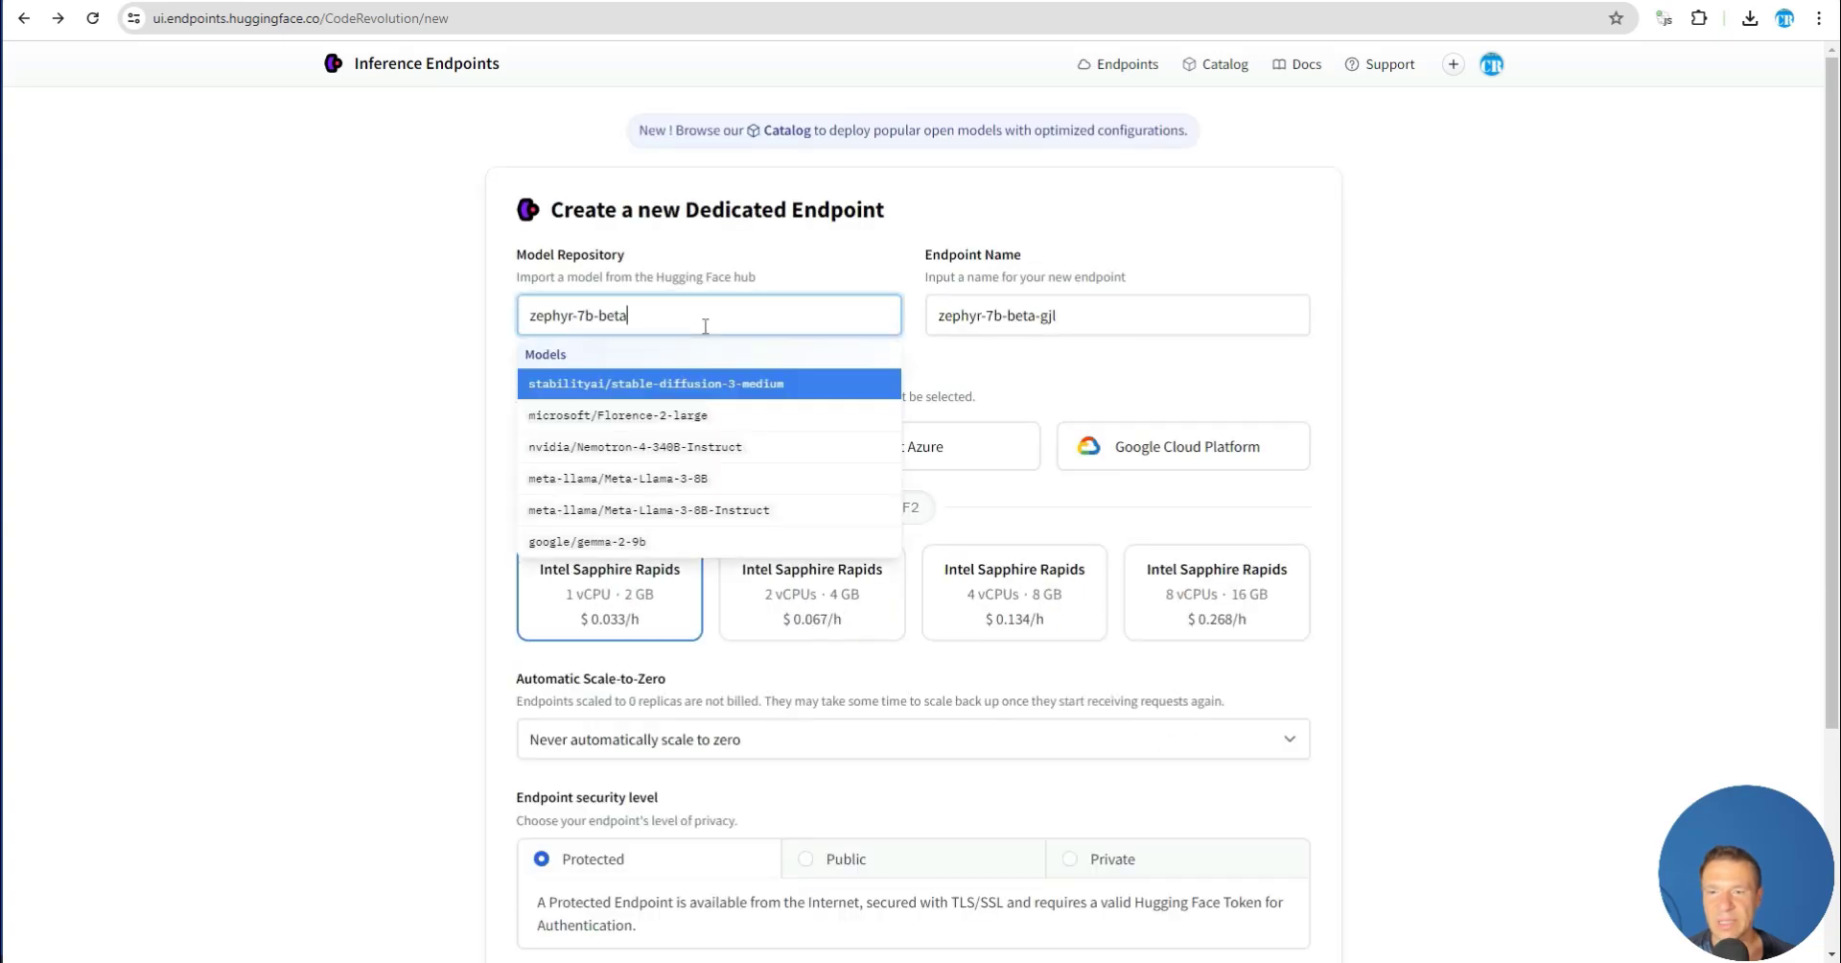
left_click(595, 447)
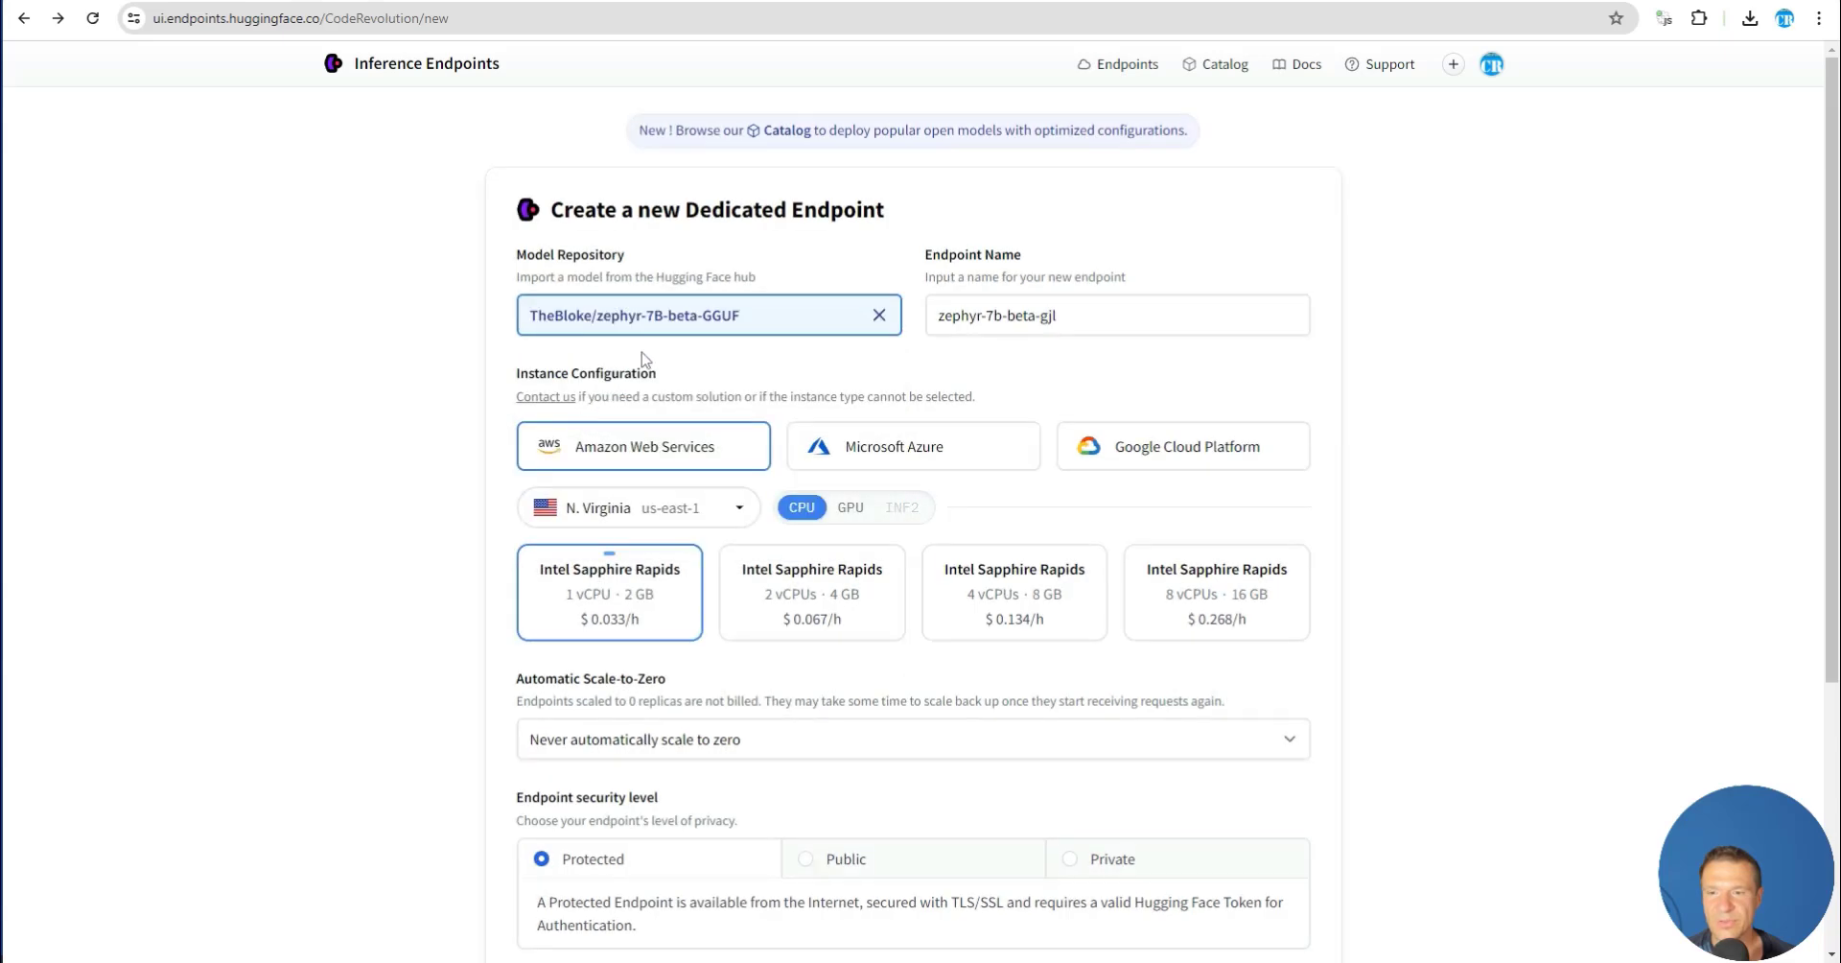
Clear the model repository and try to pick another model by searching for zephyr-7b-beta
key("ctrl+a")
left_click(781, 317)
key("ctrl+a")
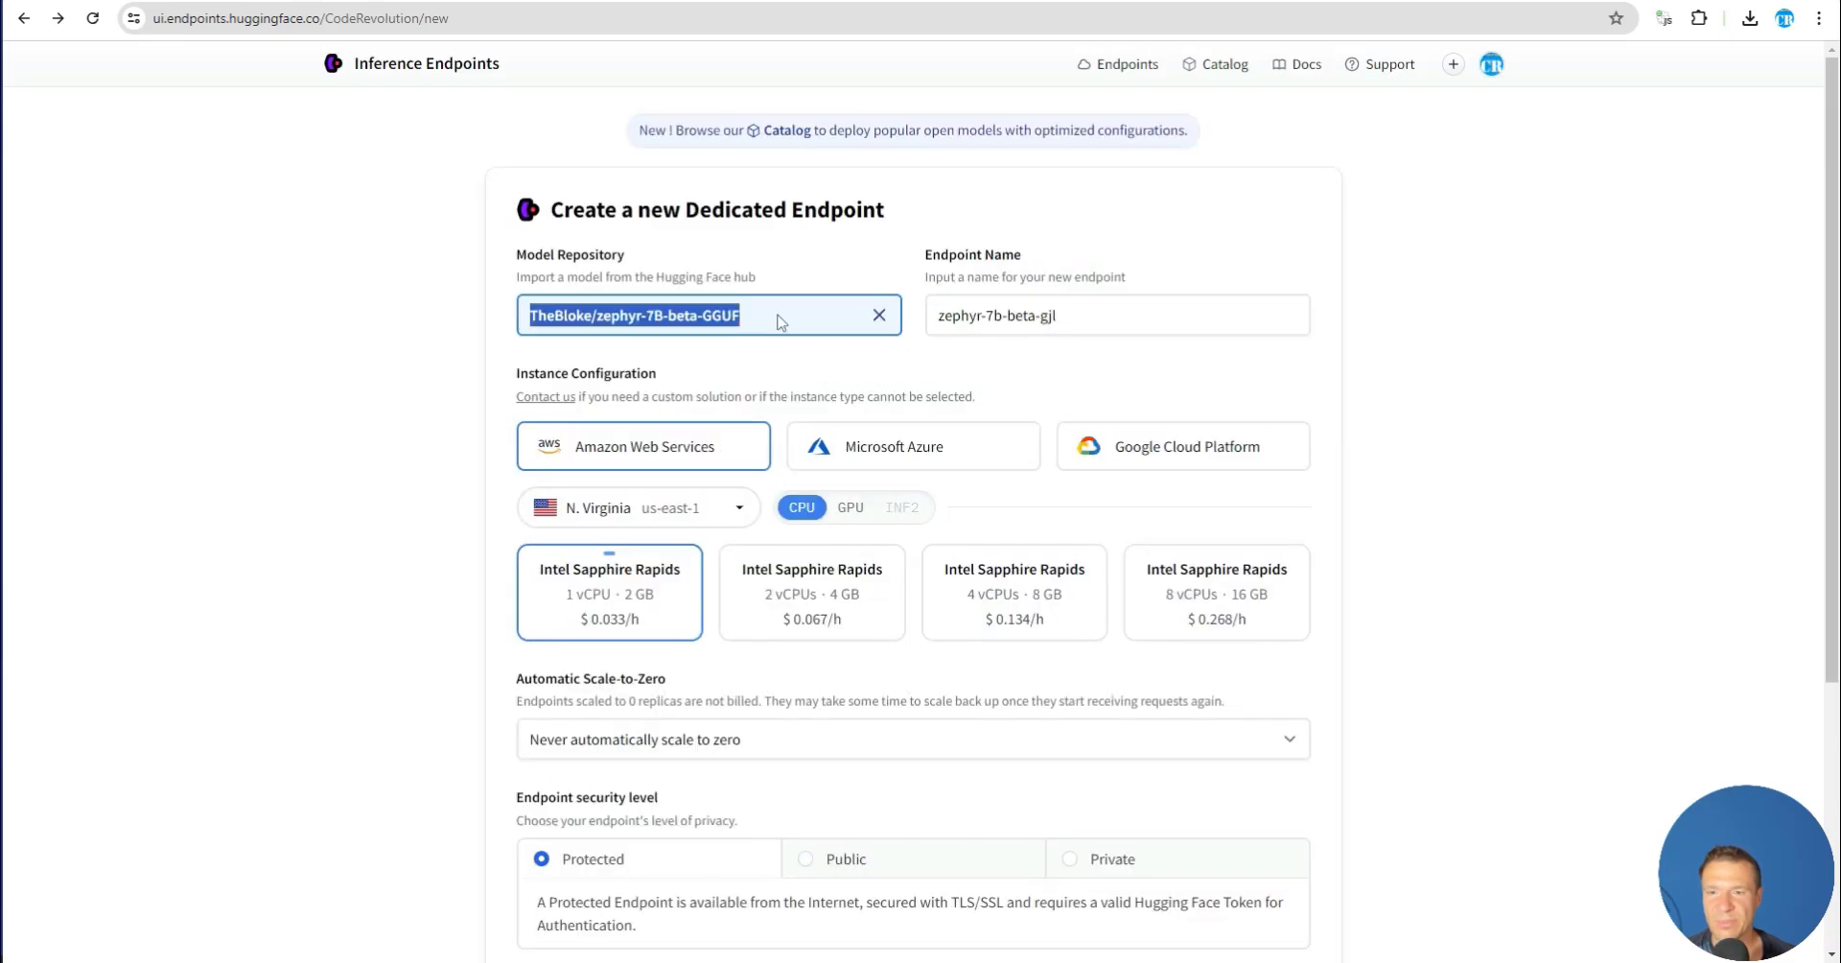
key("ctrl+a")
left_click(879, 315)
left_click(703, 326)
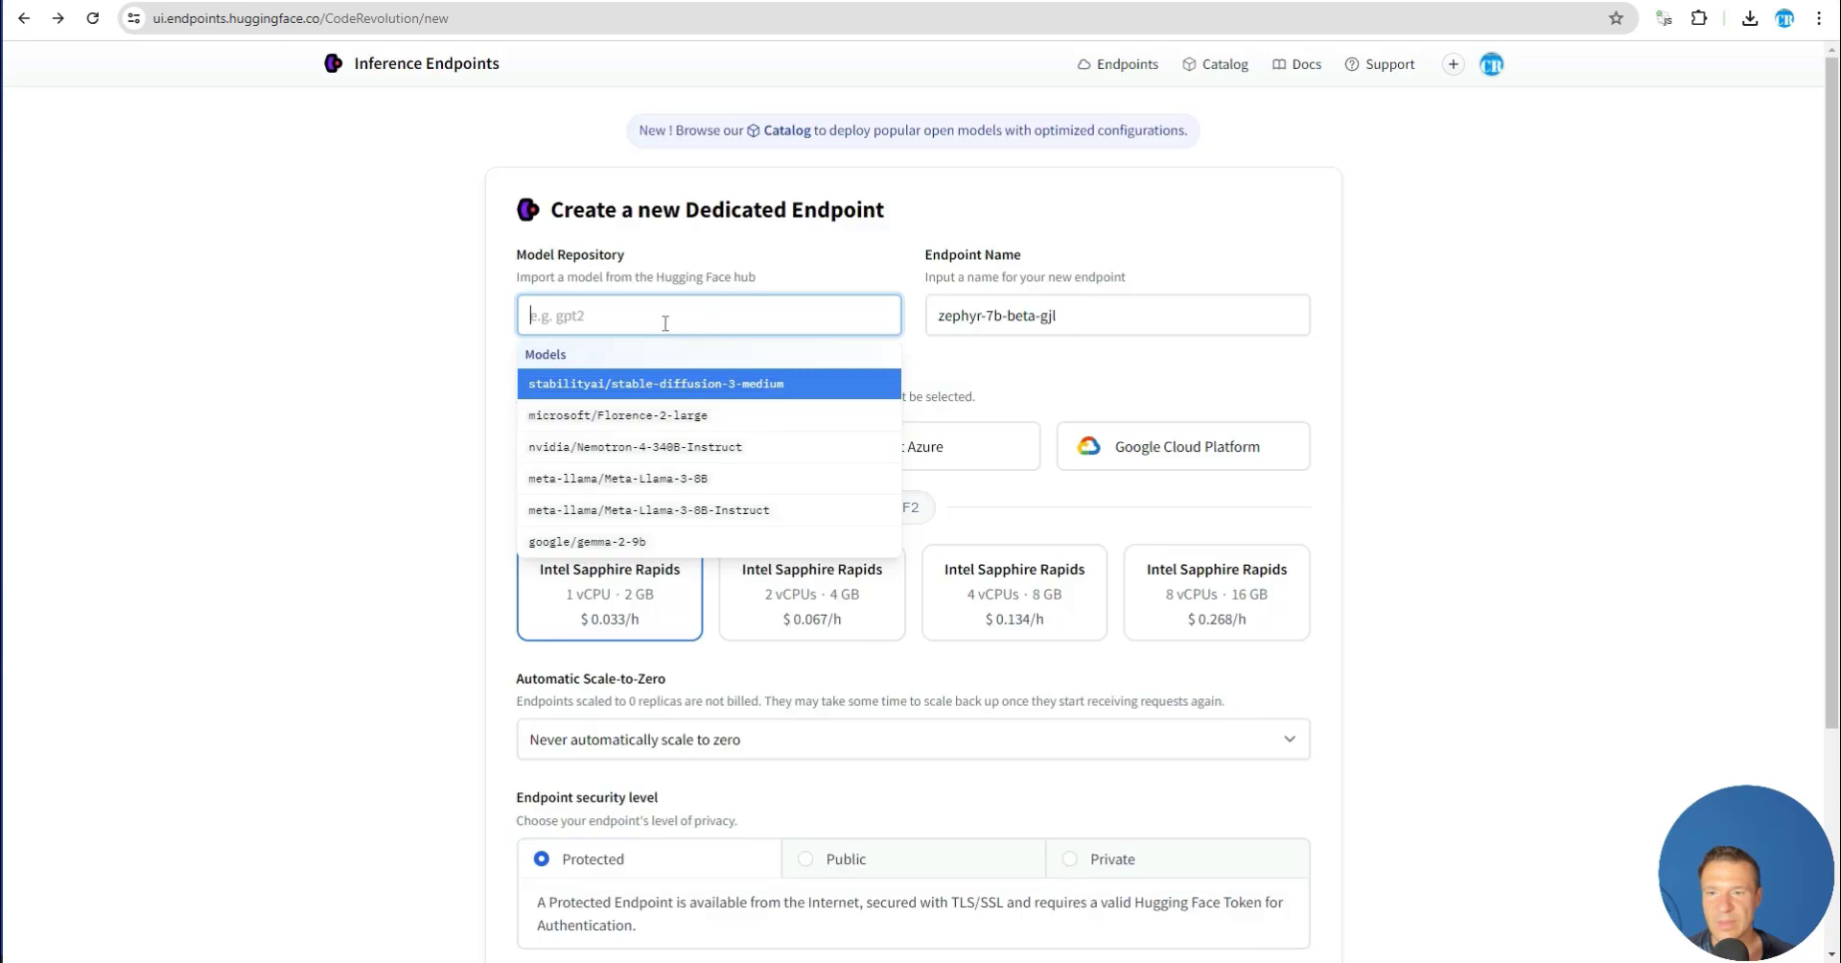
type("zephyr-7b-beta")
left_click(600, 419)
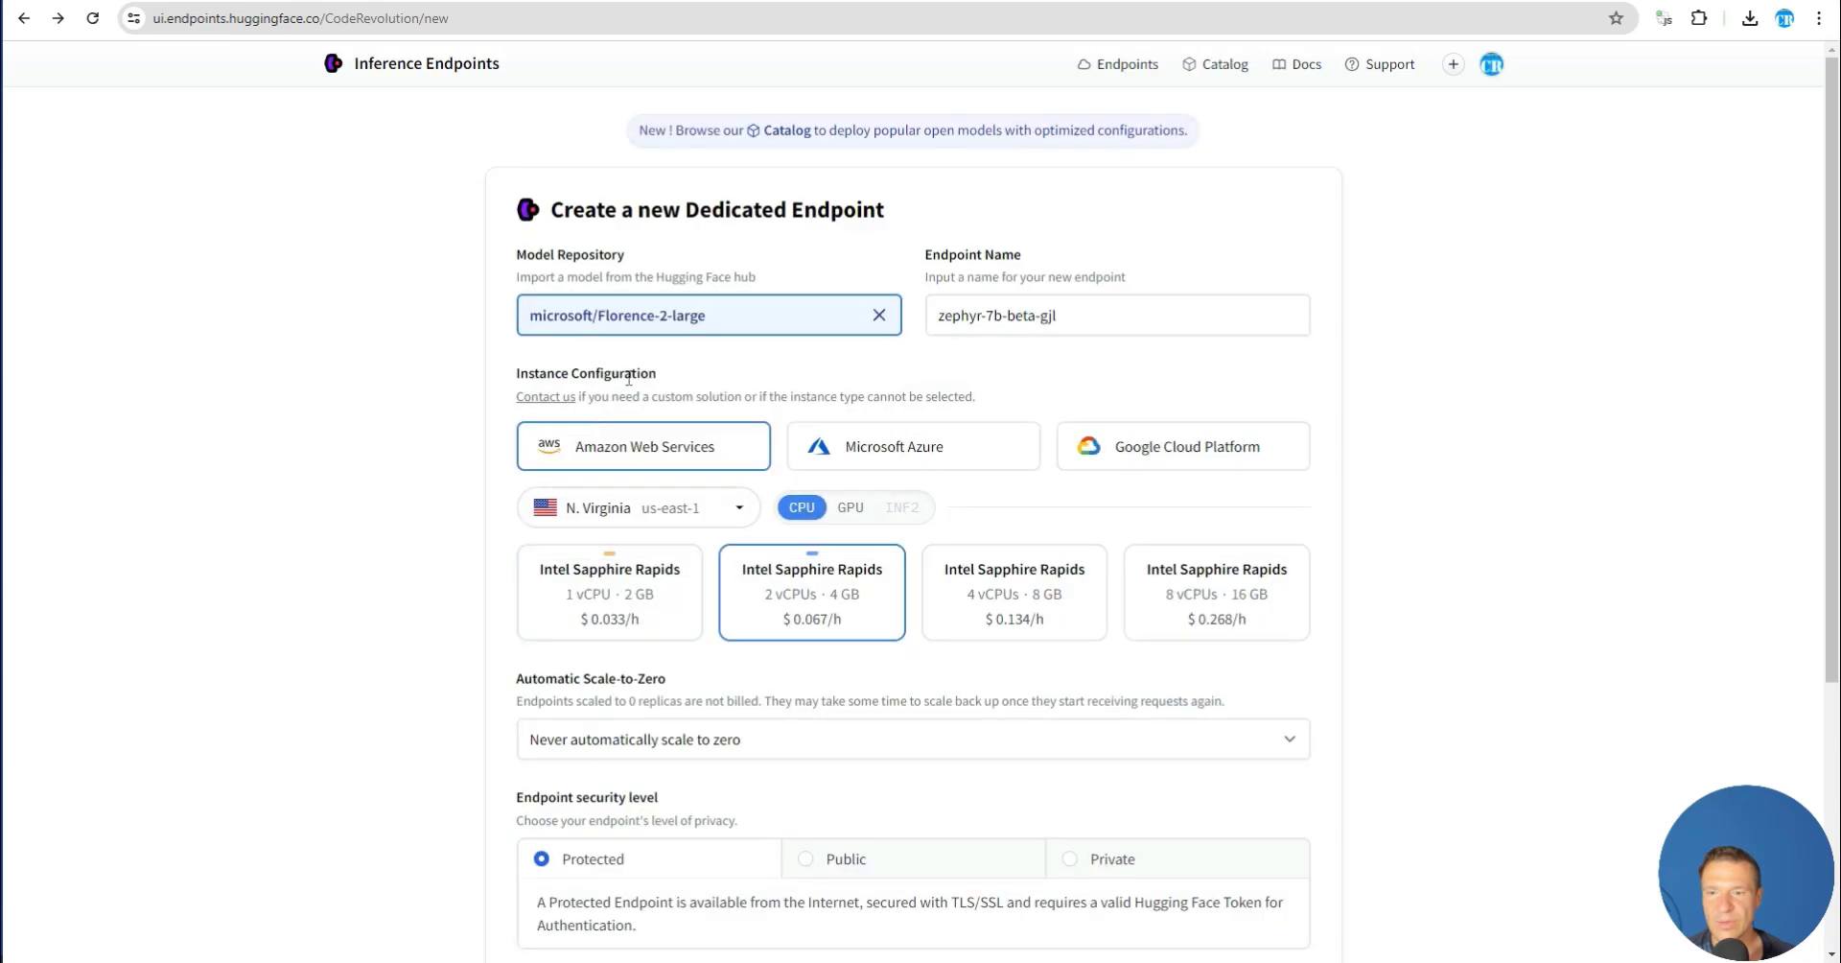
Try aspirina765/zephyr-7b-beta-5.0bpw-exl2 as the model repository, found by searching for zephyr-7b-beta, then clear the selection
left_click(879, 315)
left_click(707, 320)
type("zephyr-7b-beta")
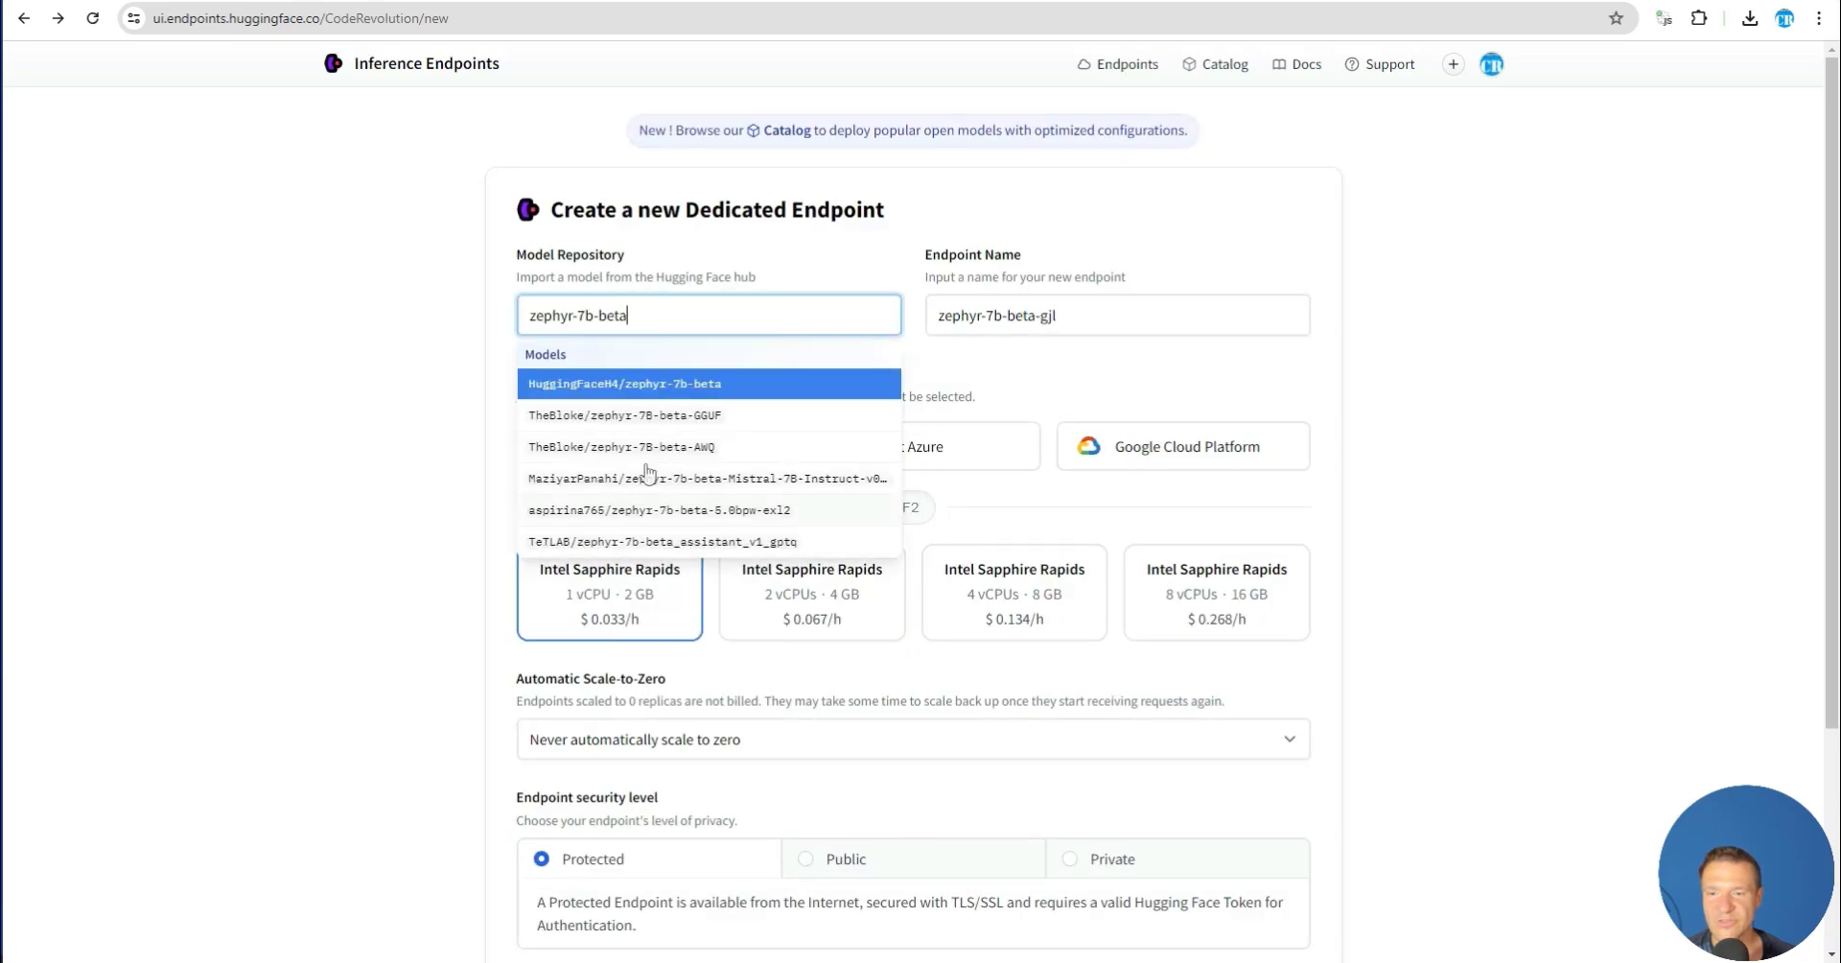
left_click(575, 510)
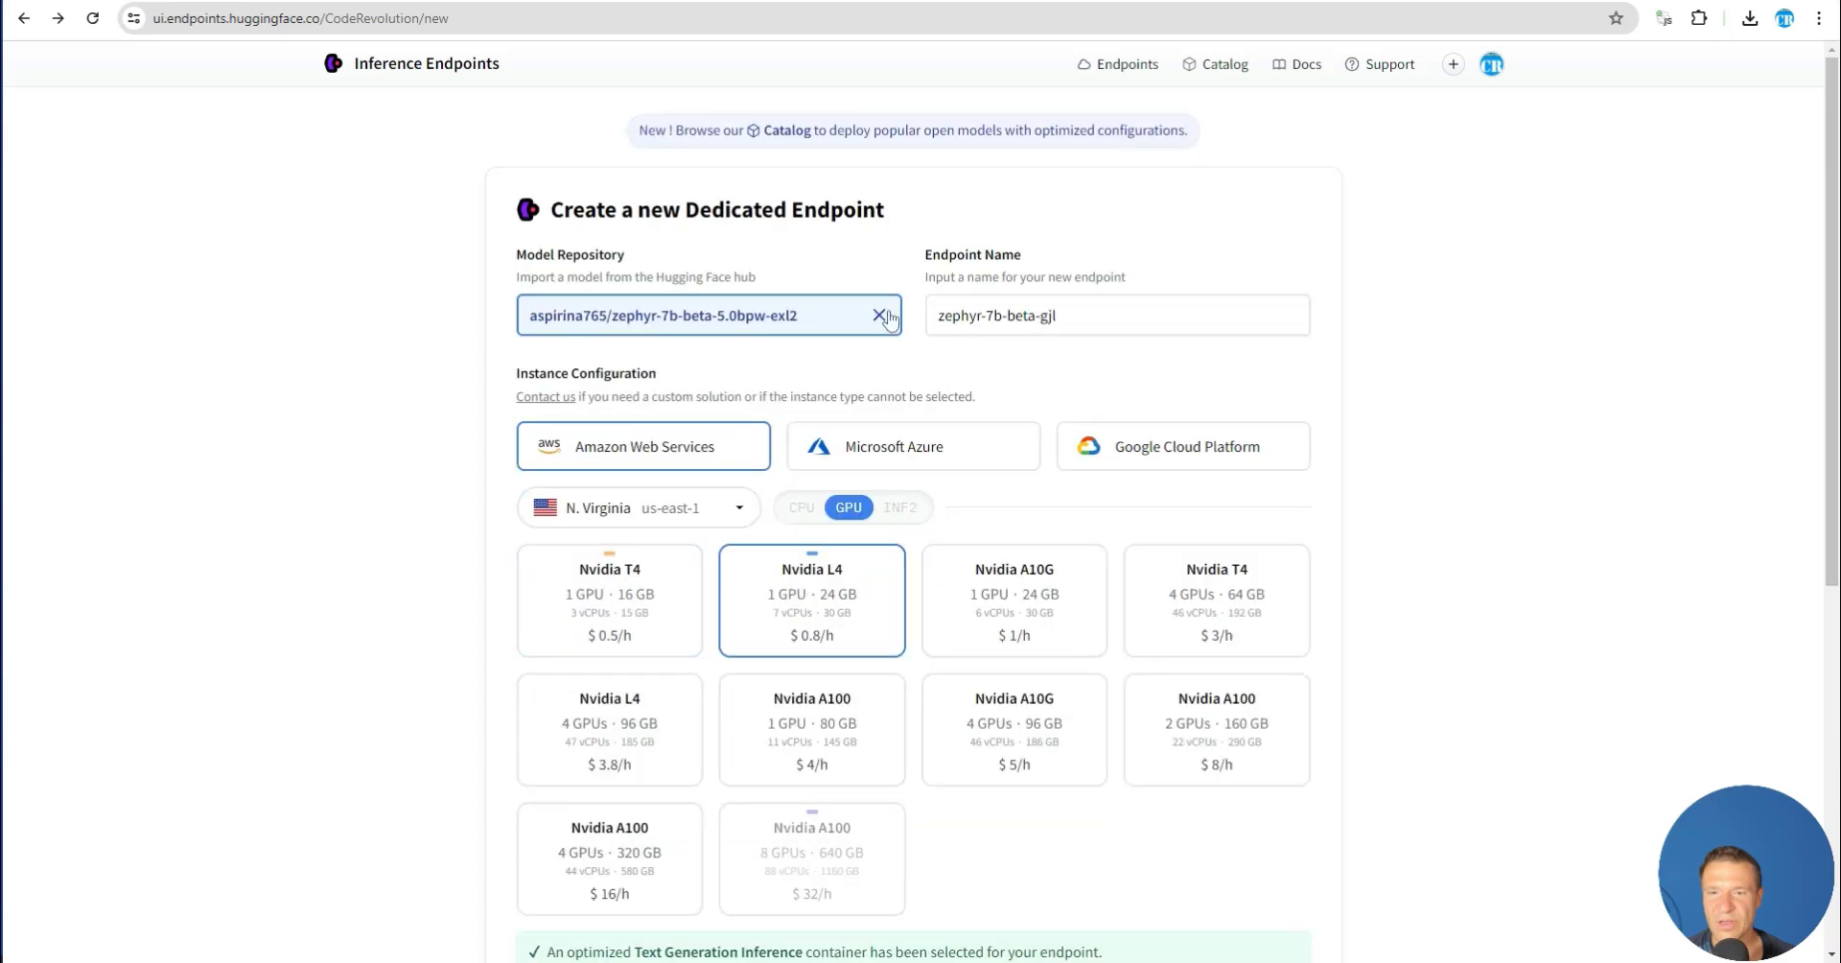
left_click(878, 315)
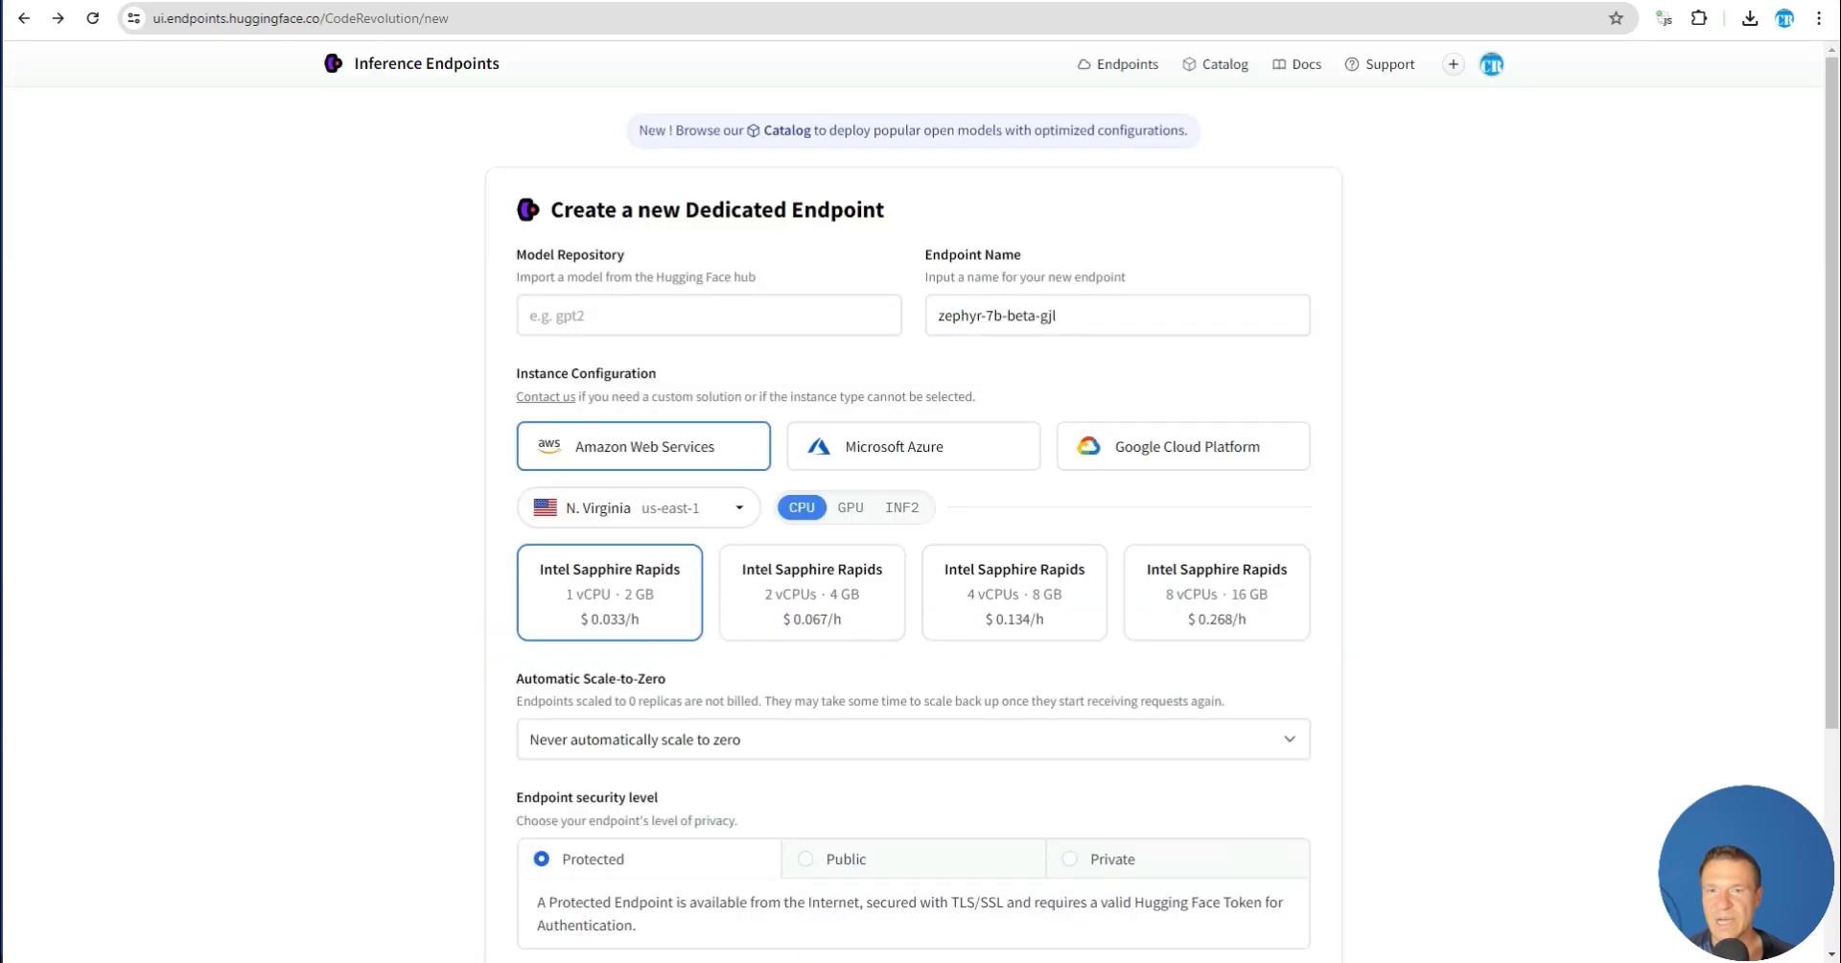
Try nvidia/Nemotron-4-340B-Instruct and google/gemma-2-9b in turn as the model repository, clearing each selection
left_click(576, 321)
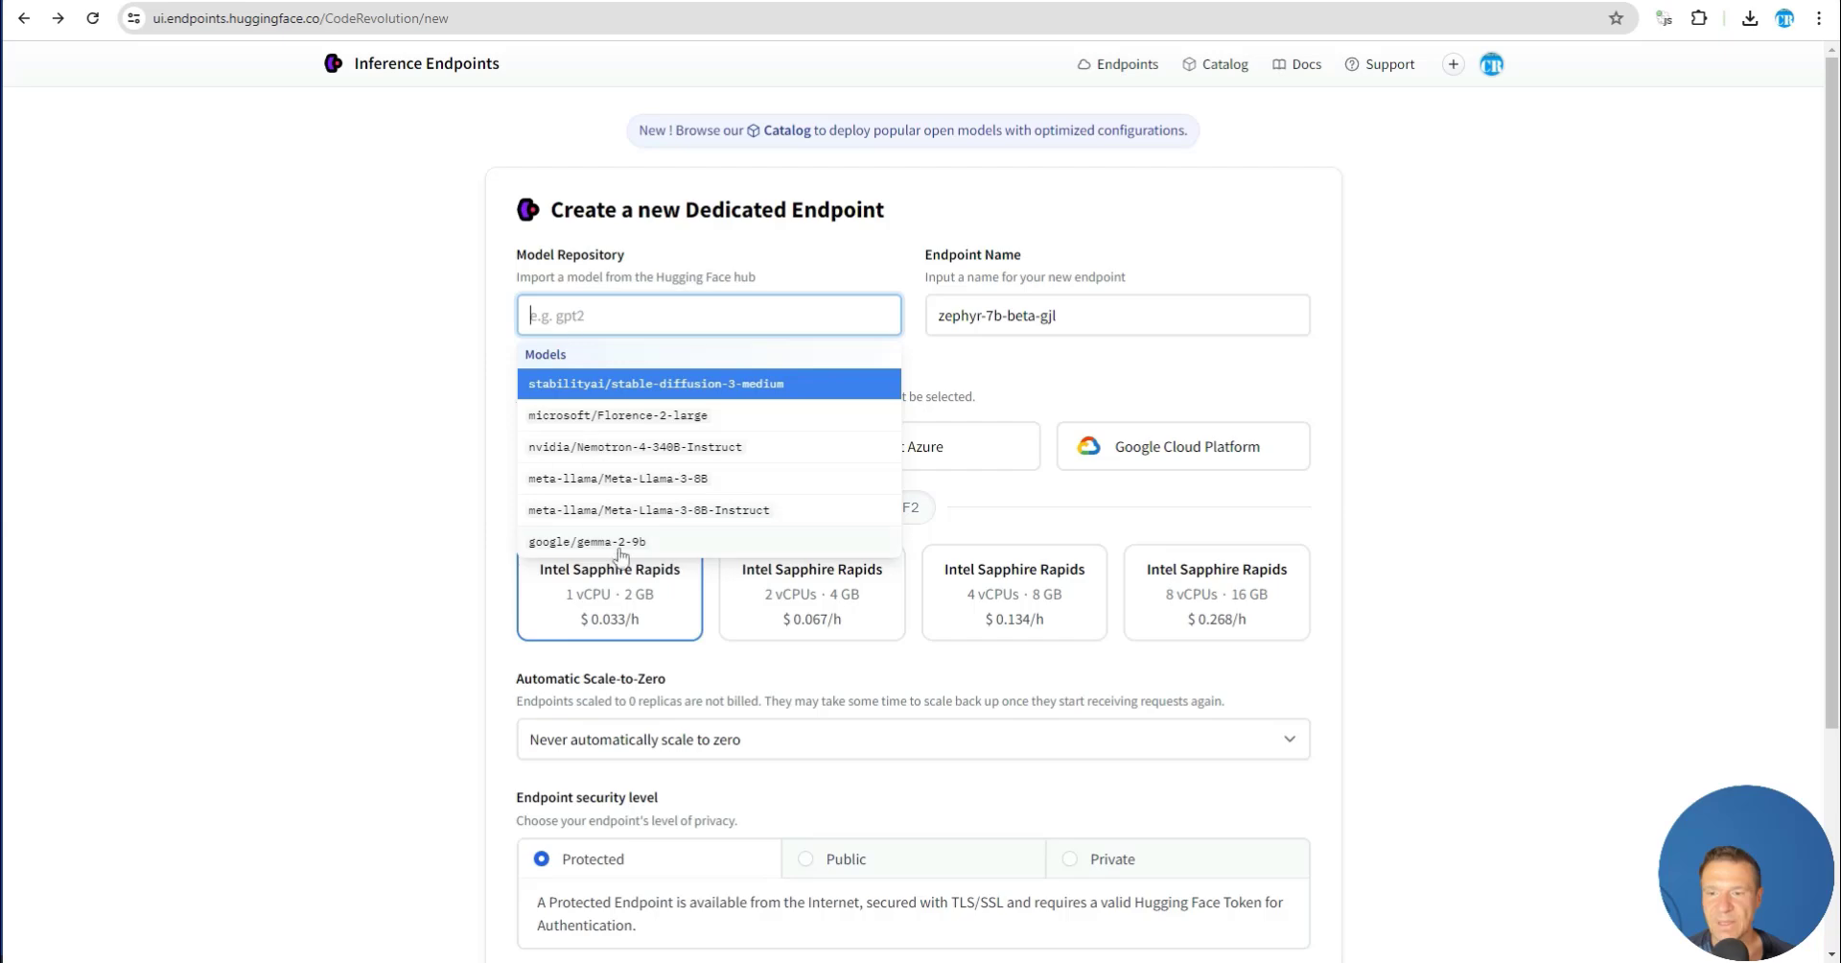
left_click(609, 447)
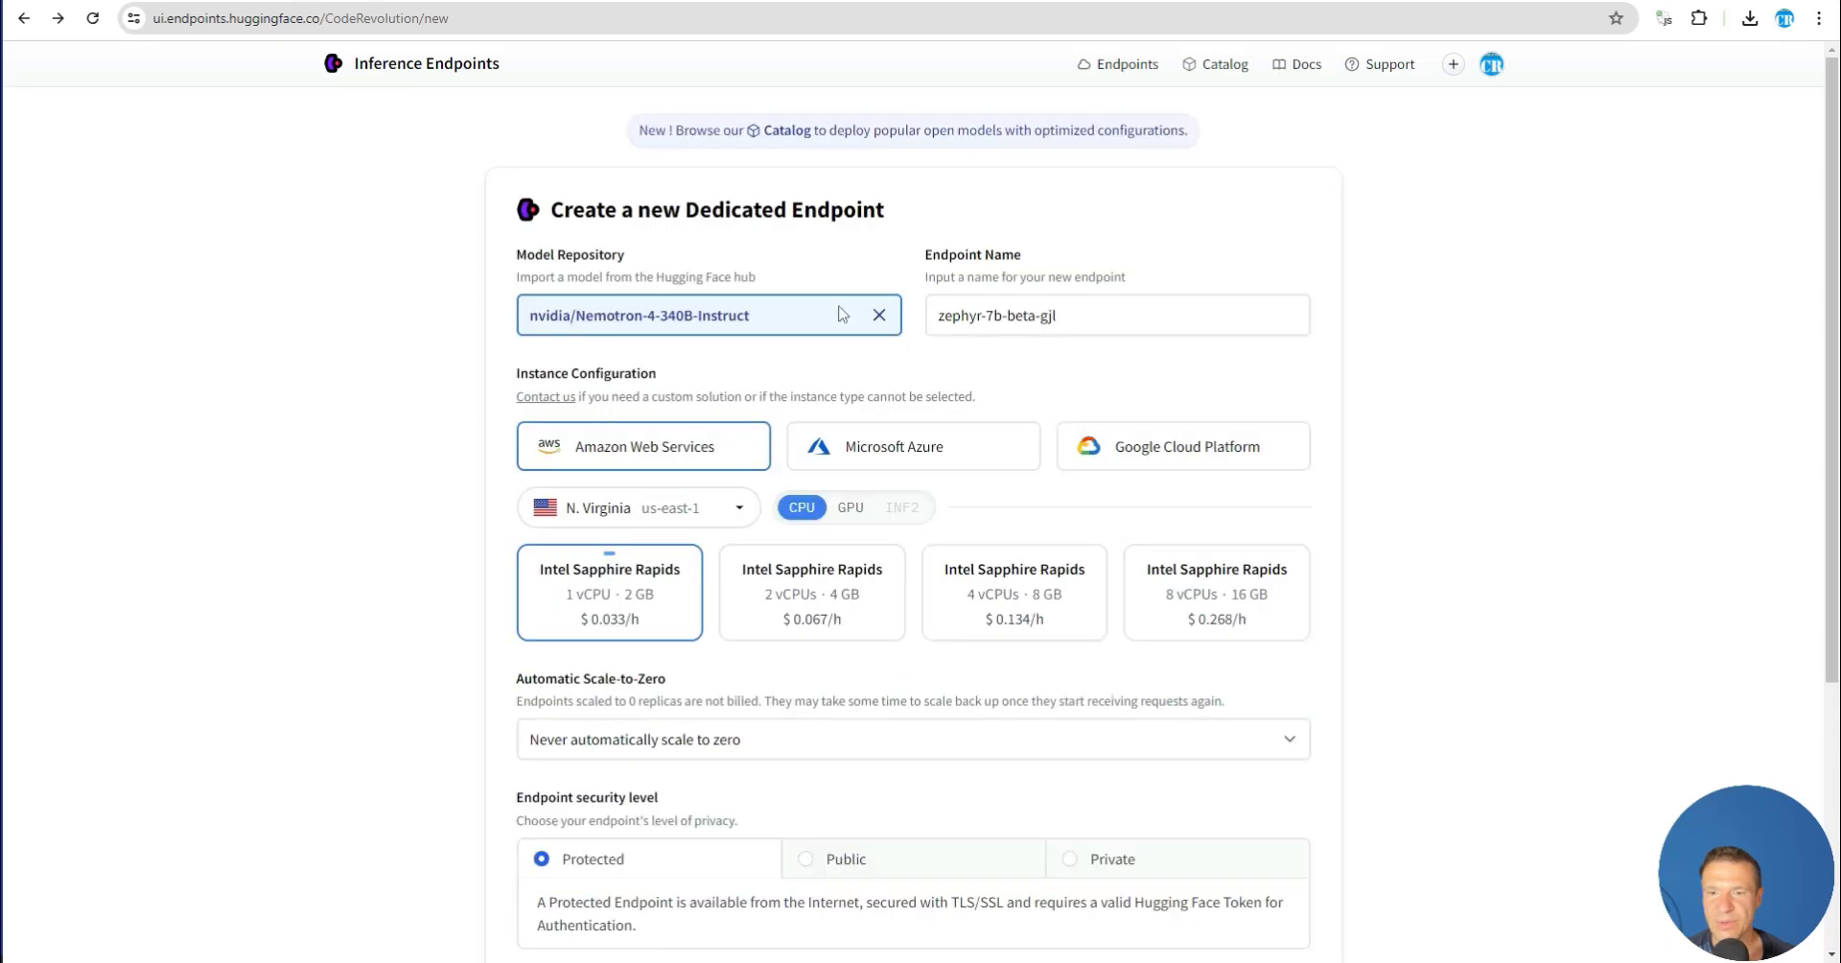
left_click(879, 316)
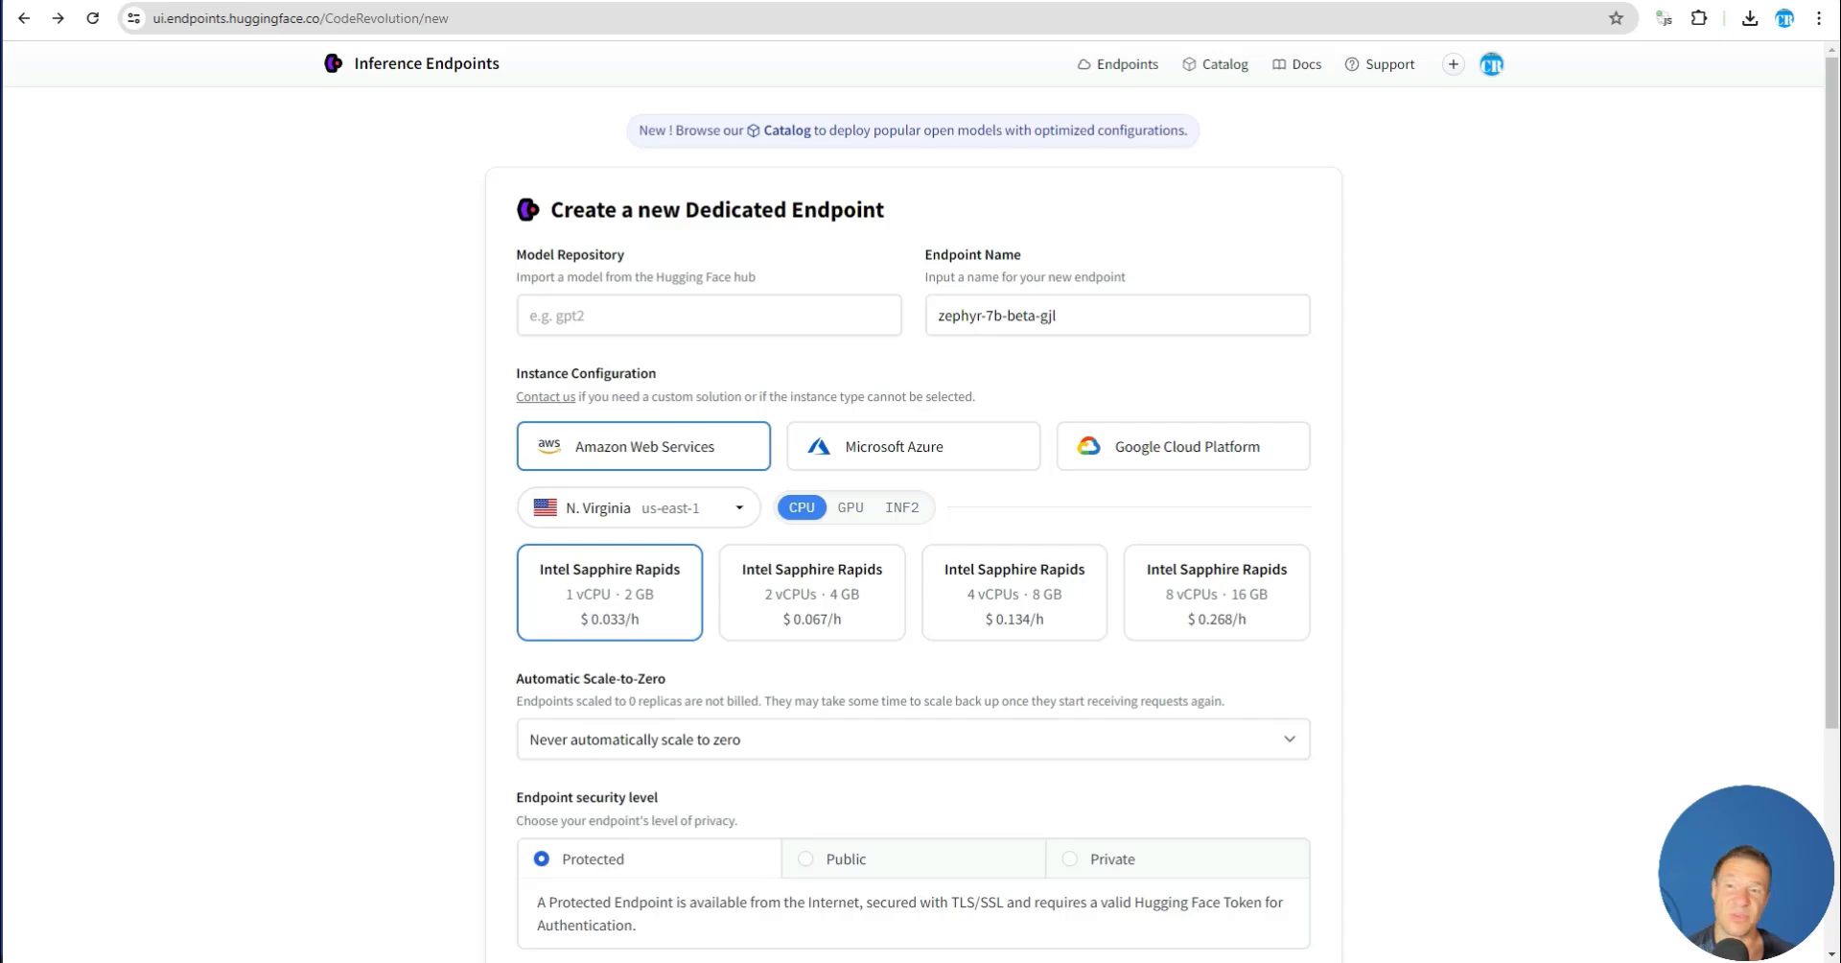
left_click(597, 323)
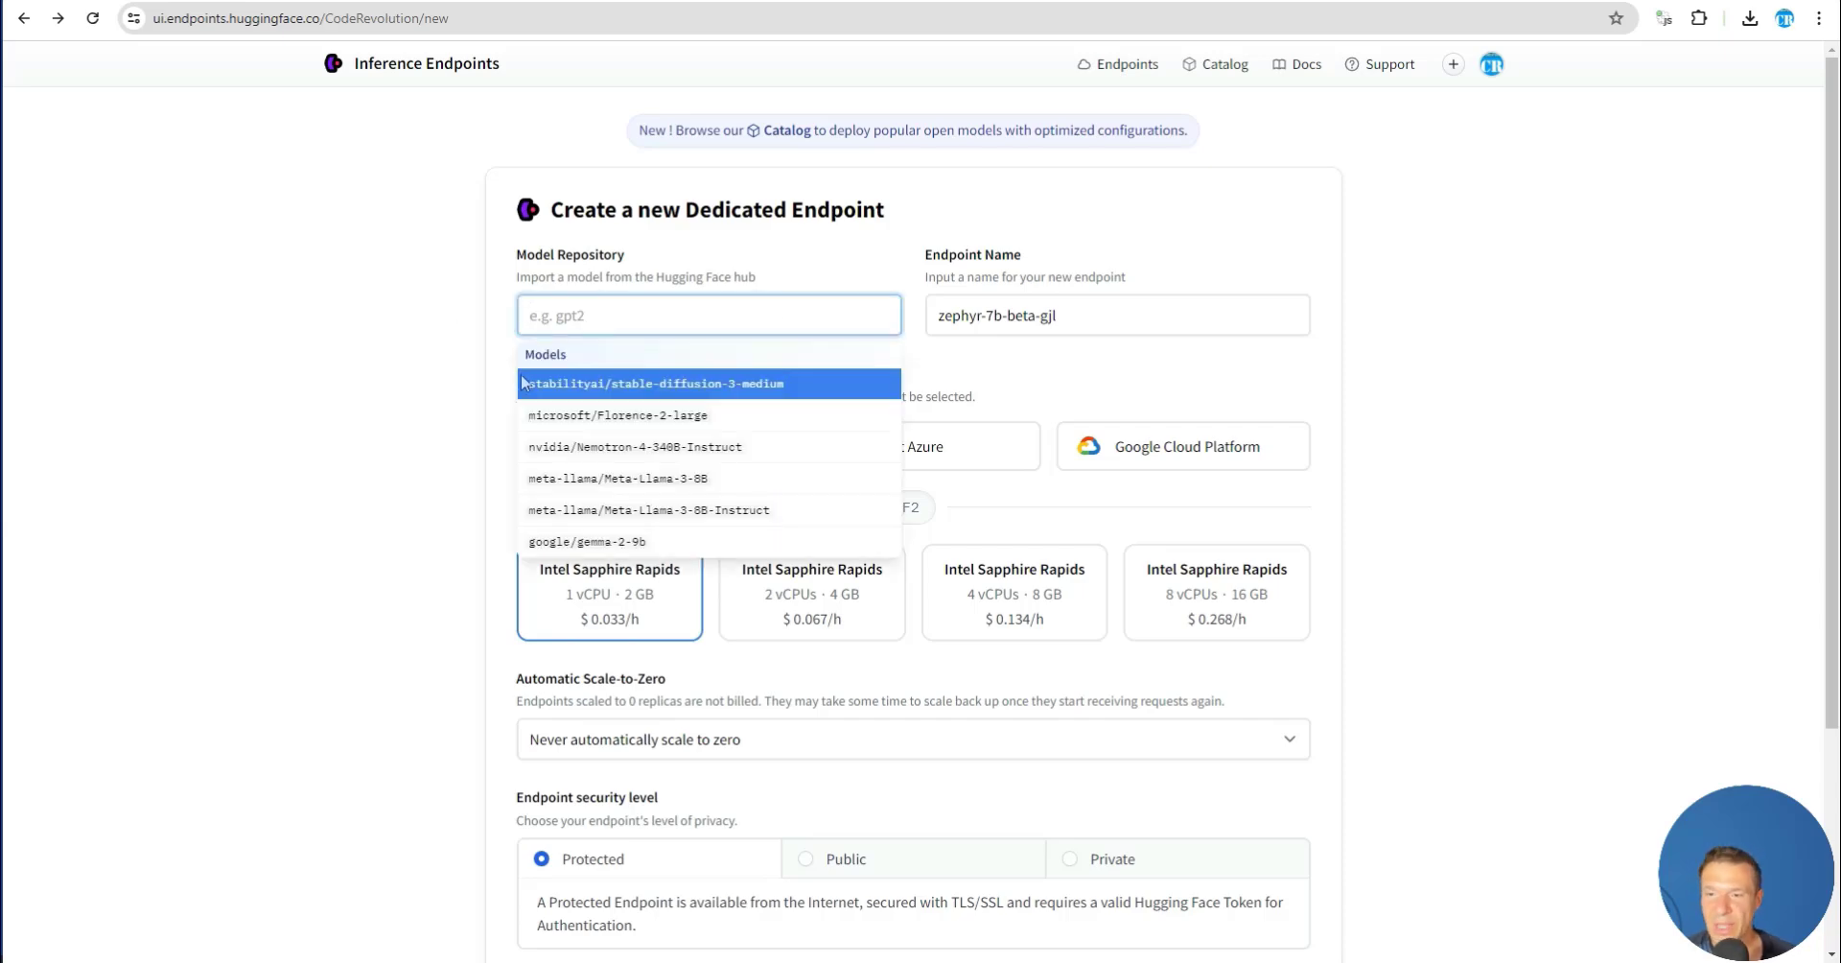
left_click(562, 545)
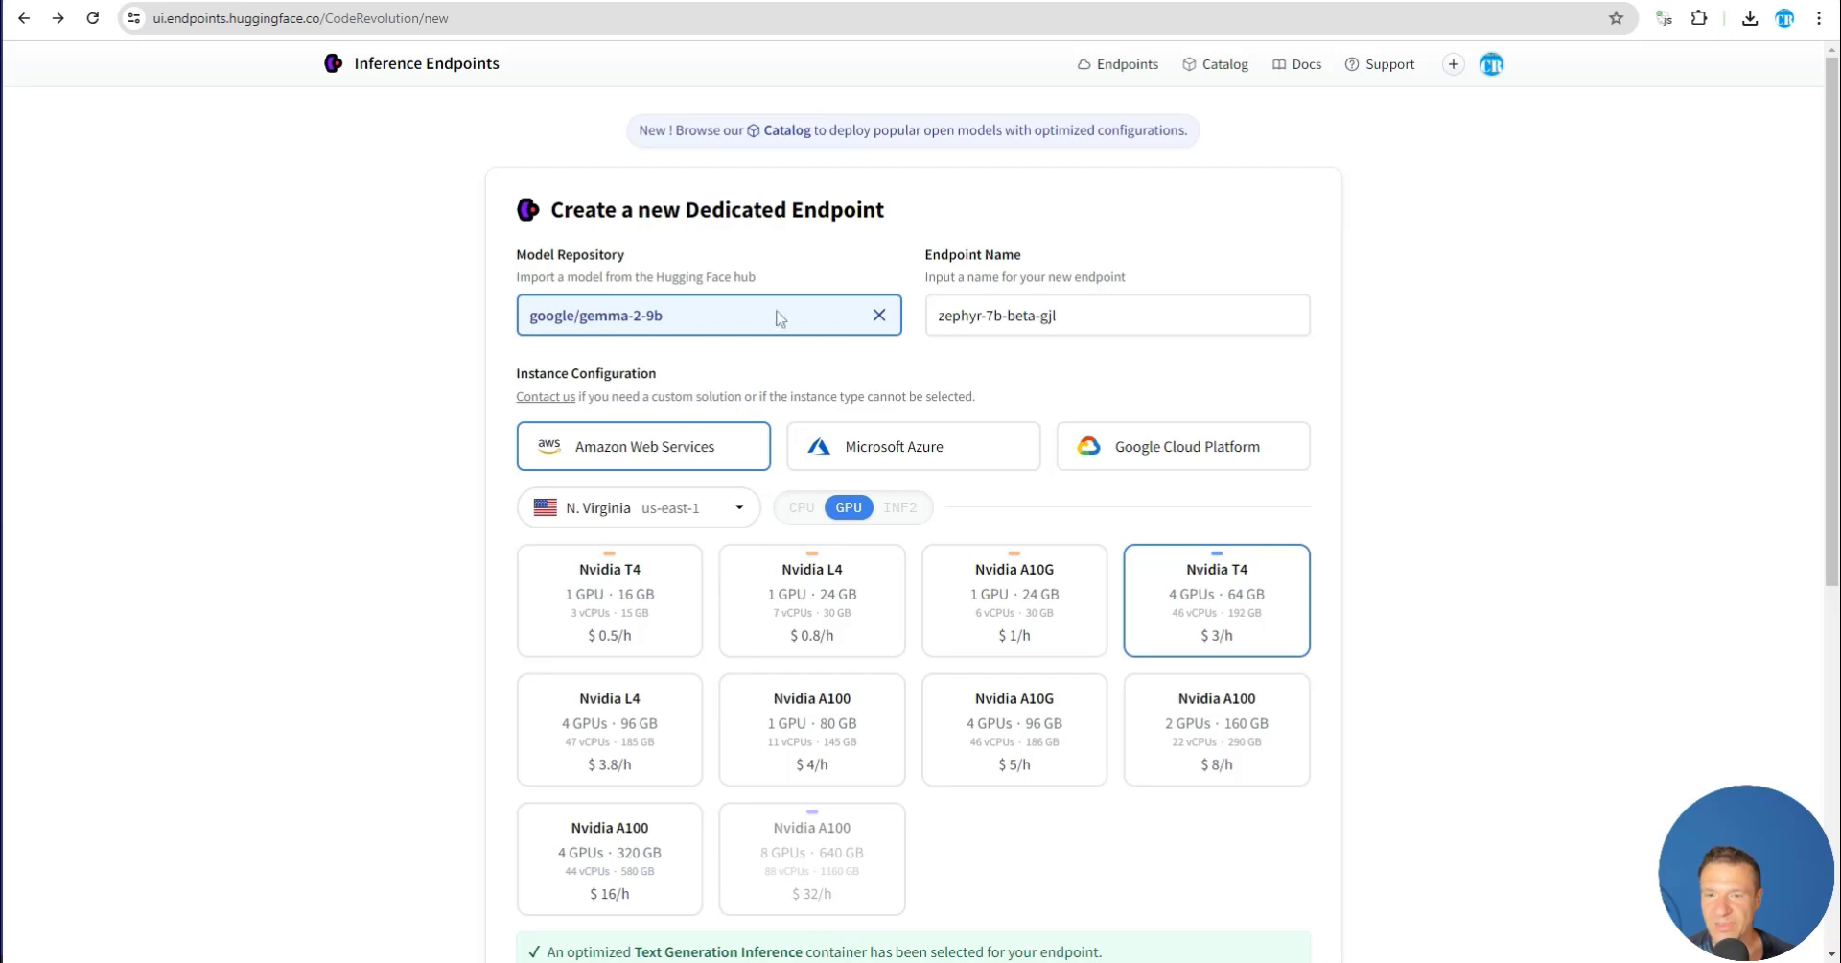
left_click(879, 315)
Try meta-llama/Meta-Llama-3-8B-Instruct as the model repository and check its access request page, then return to the empty endpoint form
left_click(716, 322)
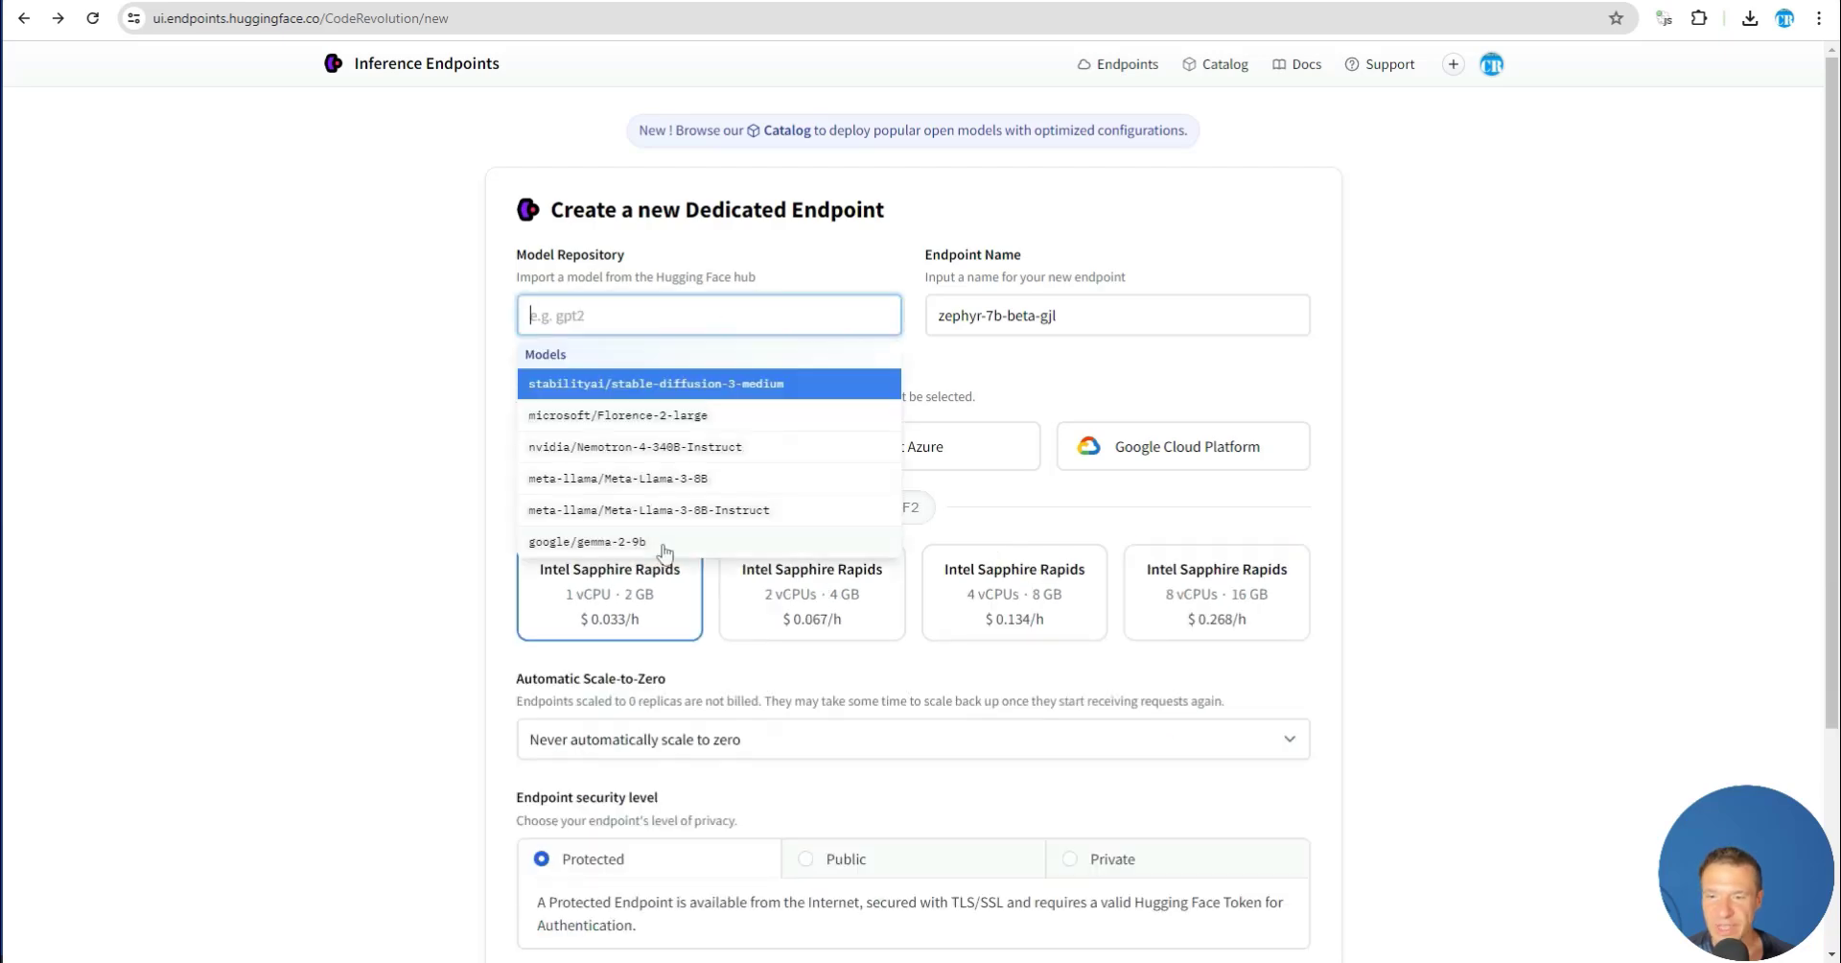
left_click(662, 516)
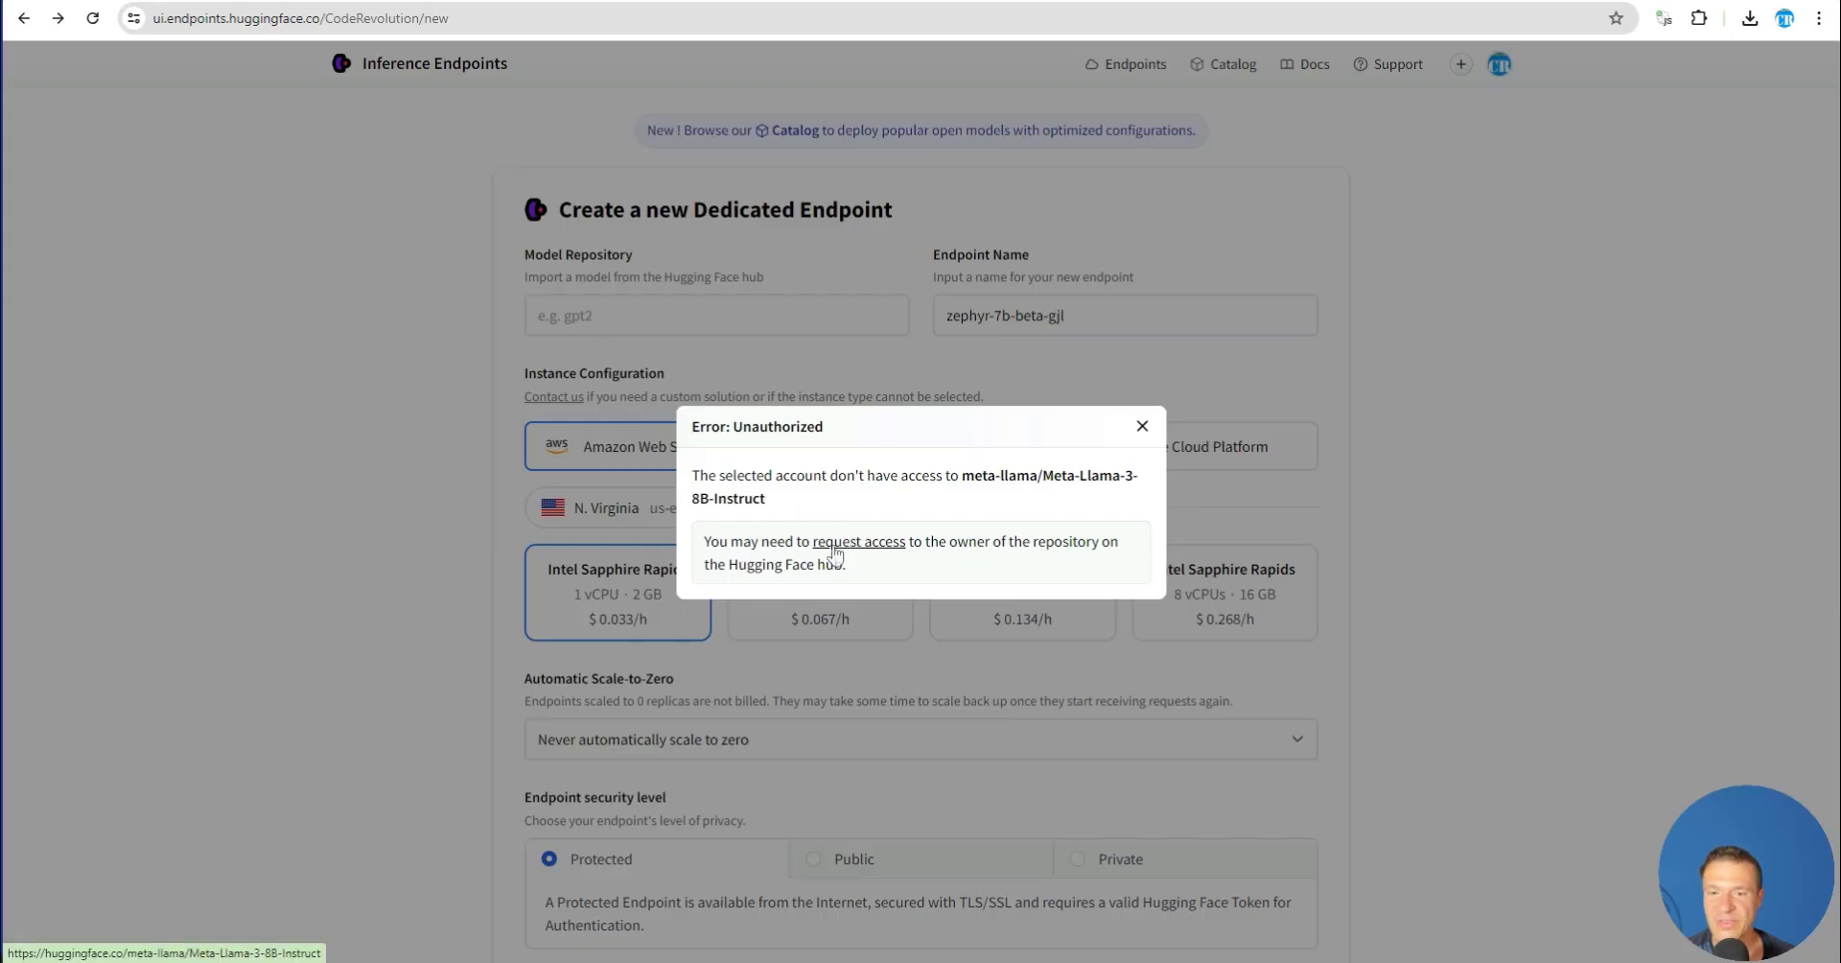
left_click(853, 543)
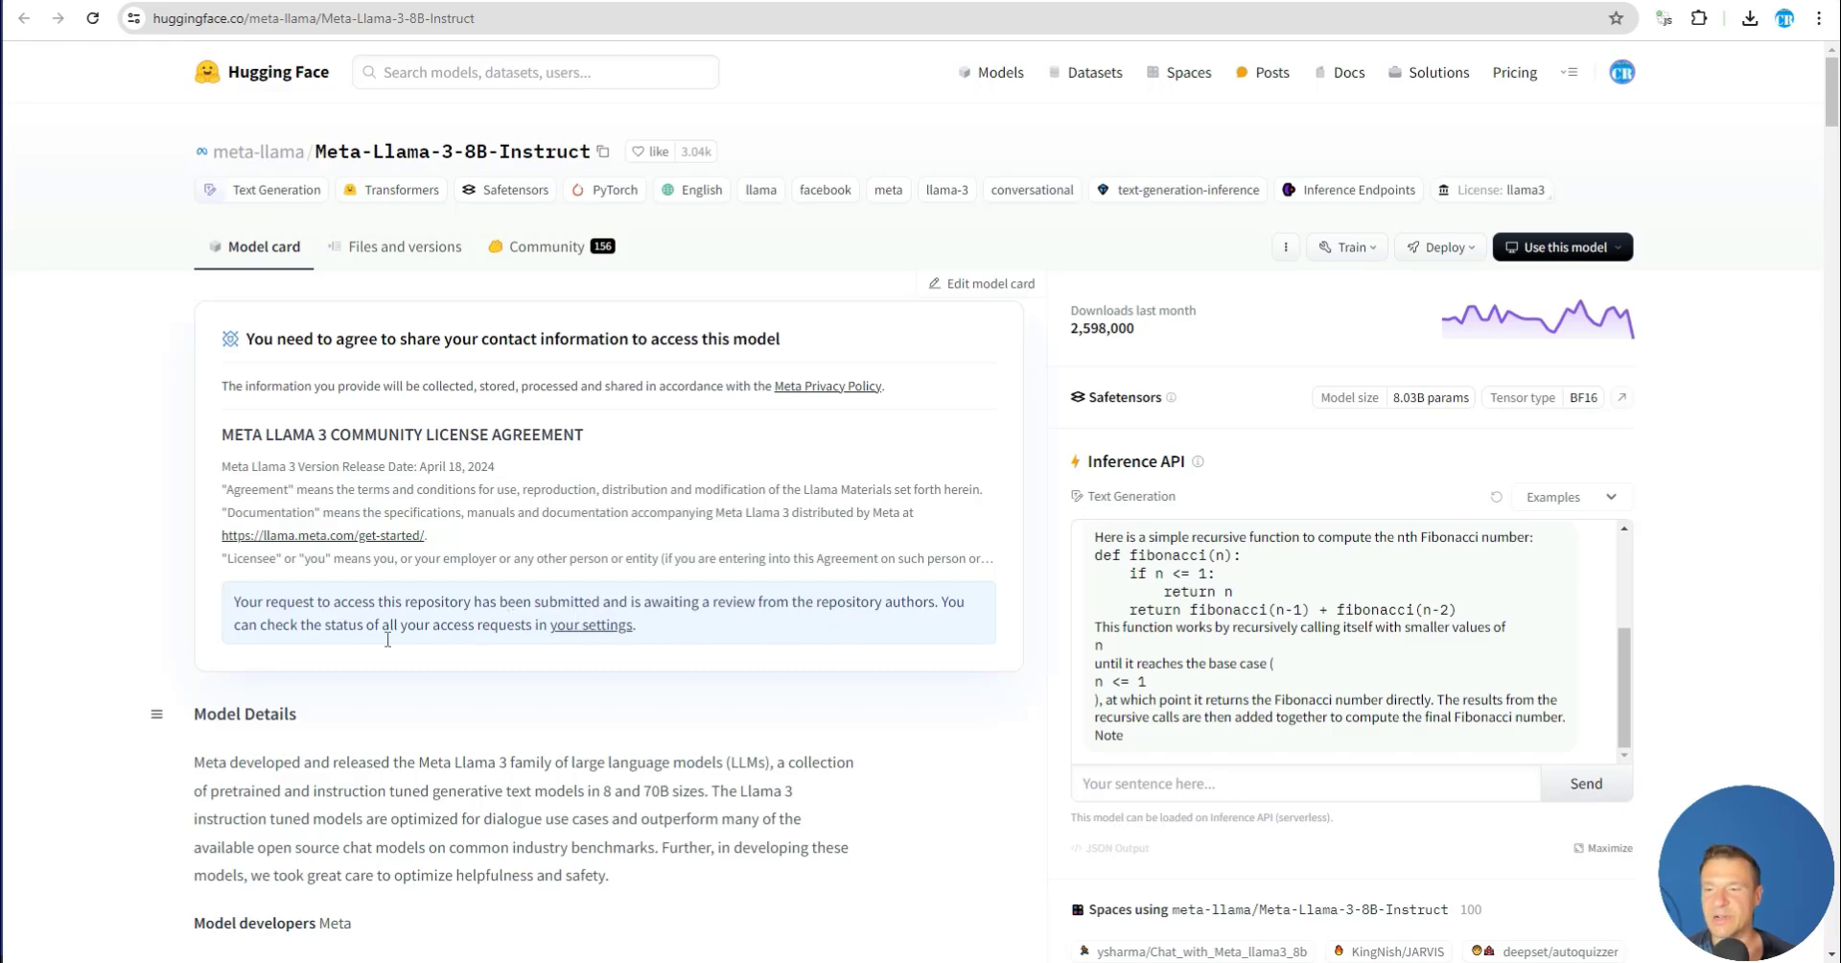
scroll(388, 640, "down", 4)
scroll(295, 645, "up", 3)
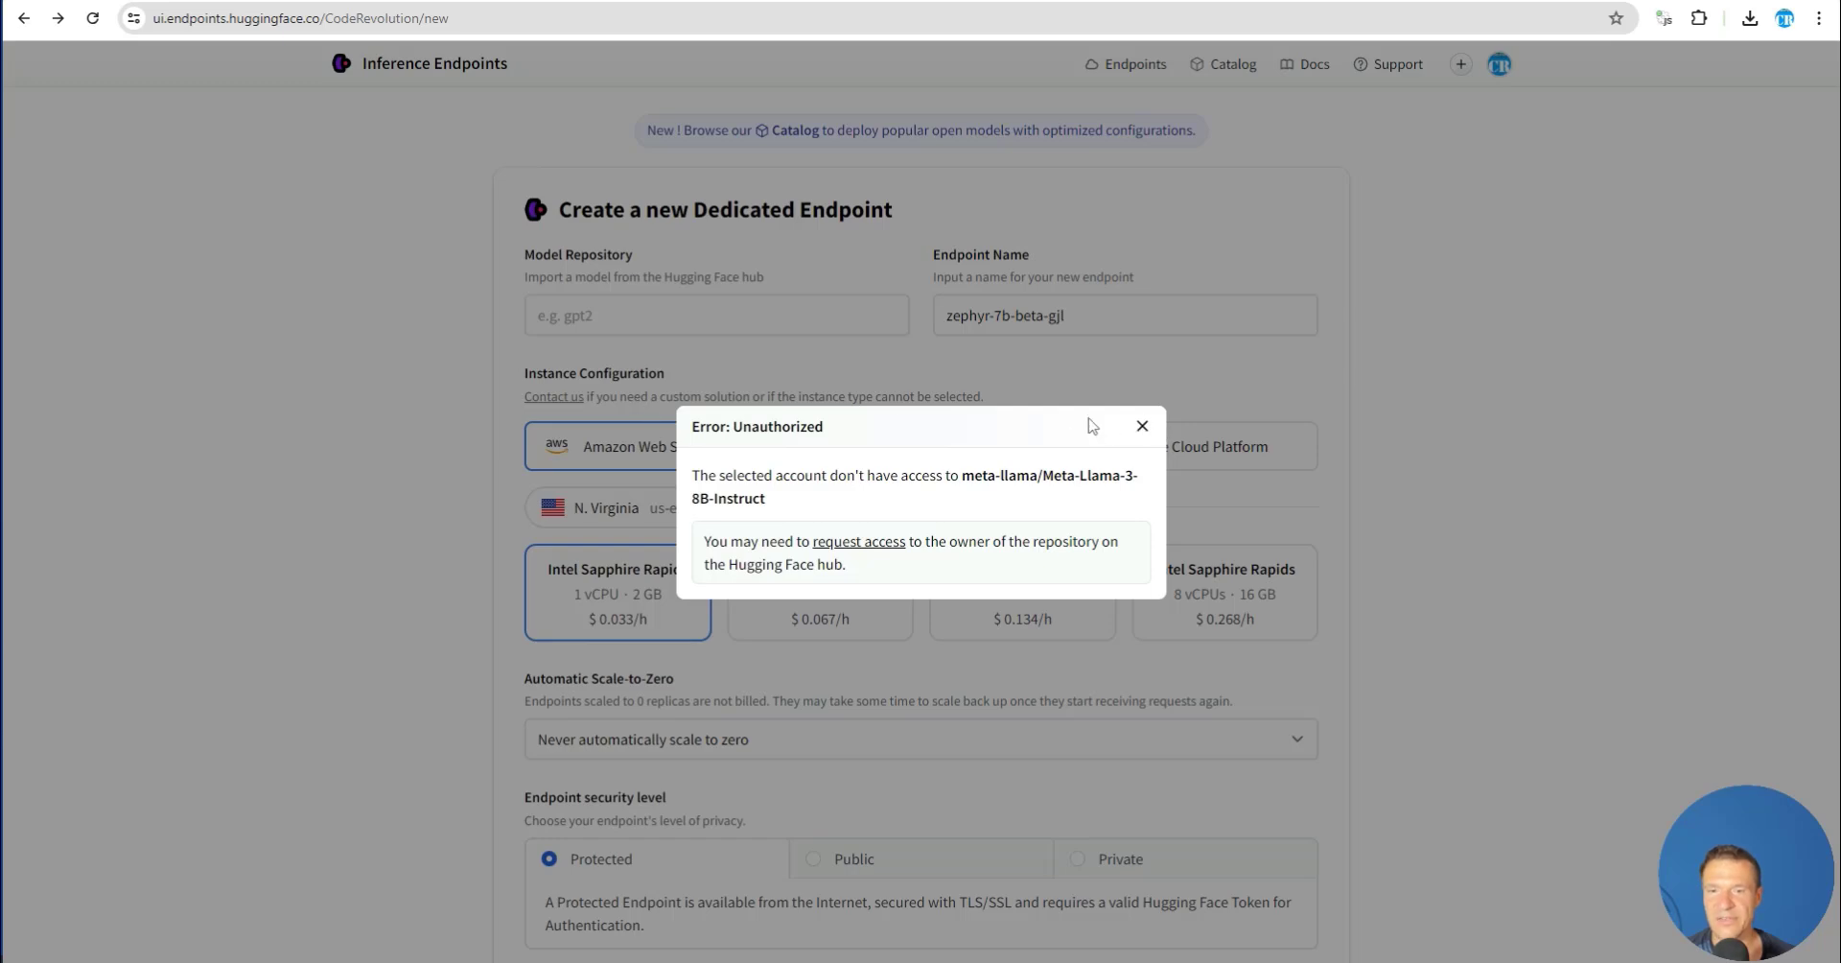
left_click(1142, 426)
left_click(715, 332)
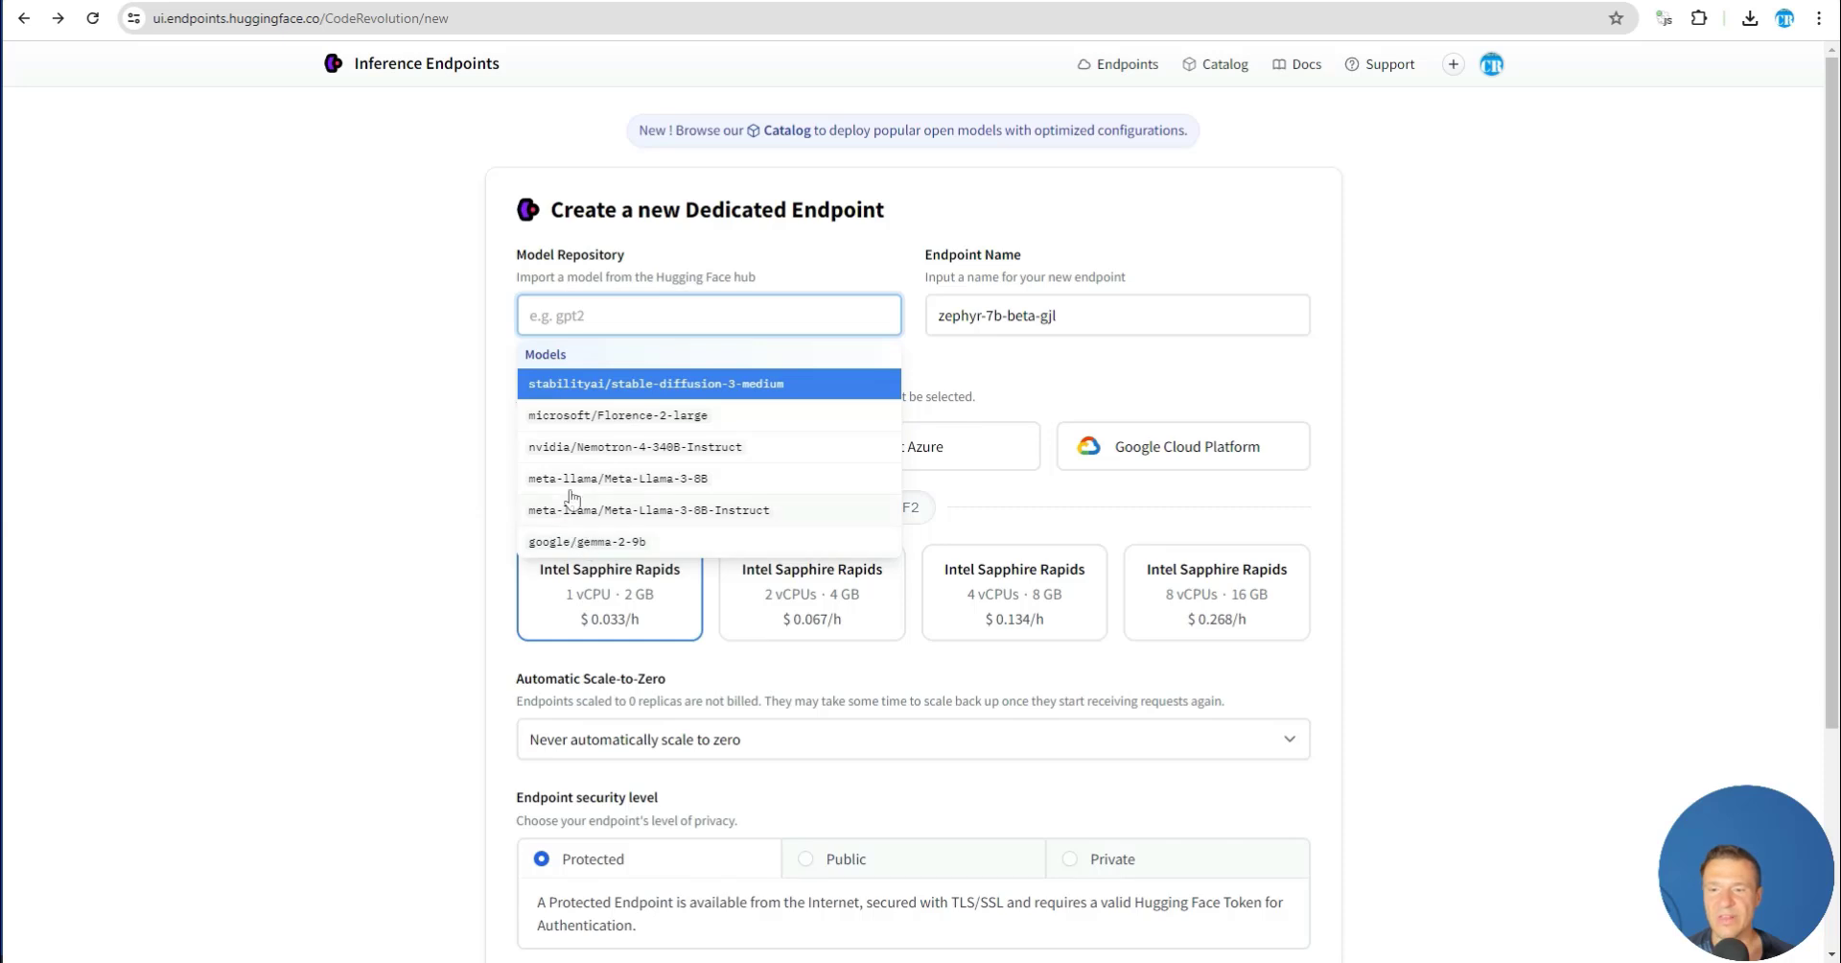
left_click(383, 509)
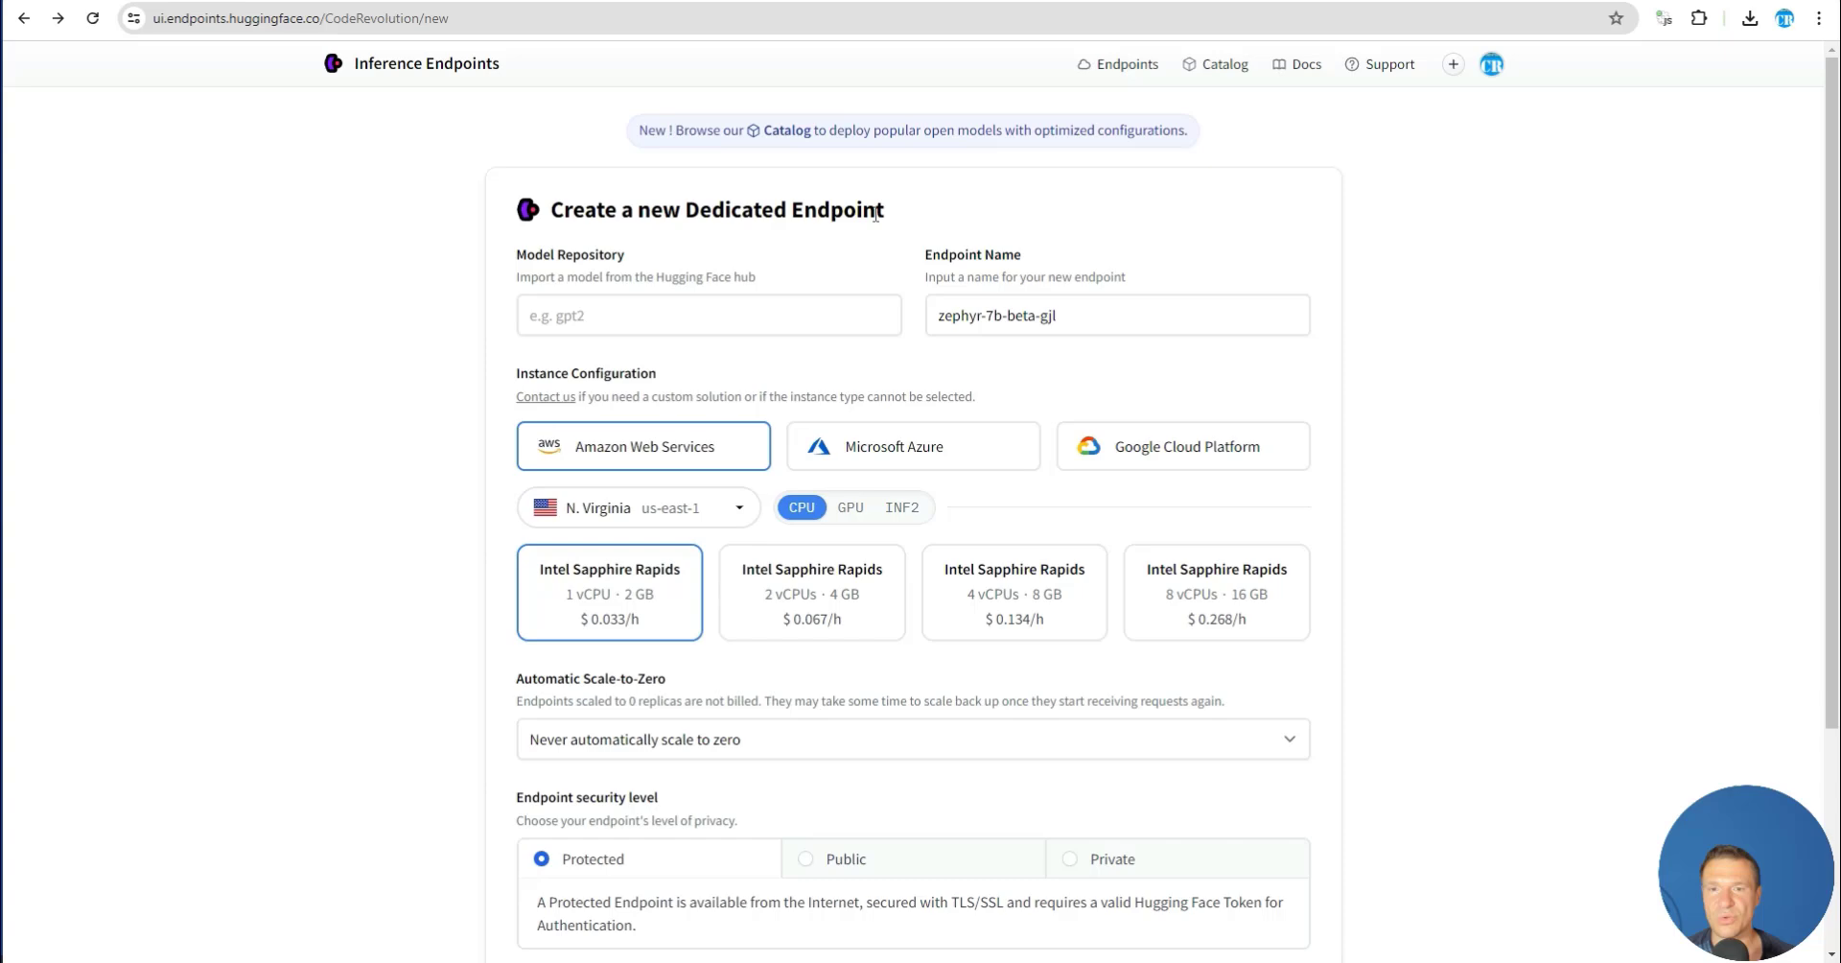
Copy the model name neural-chat-7b-v3-1 from the Model Catalog and return to the new endpoint form
left_click(796, 133)
scroll(816, 288, "down", 5)
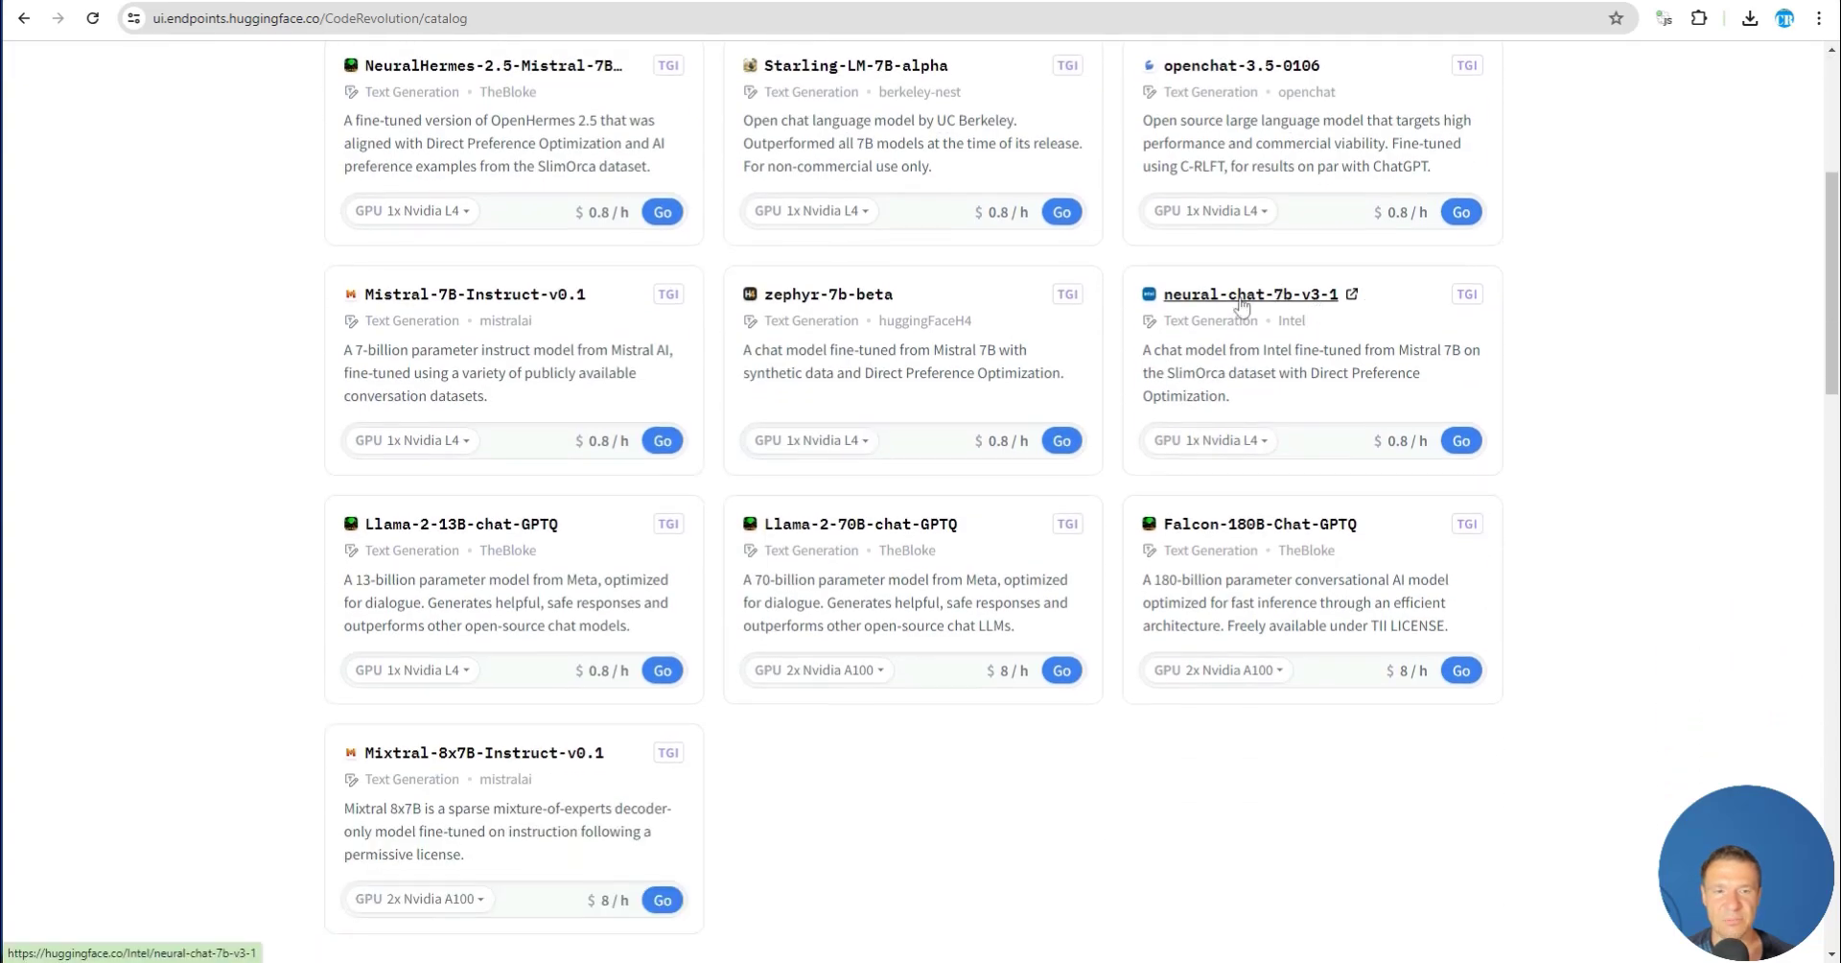
left_click_drag(1163, 294, 1342, 299)
key("ctrl+c")
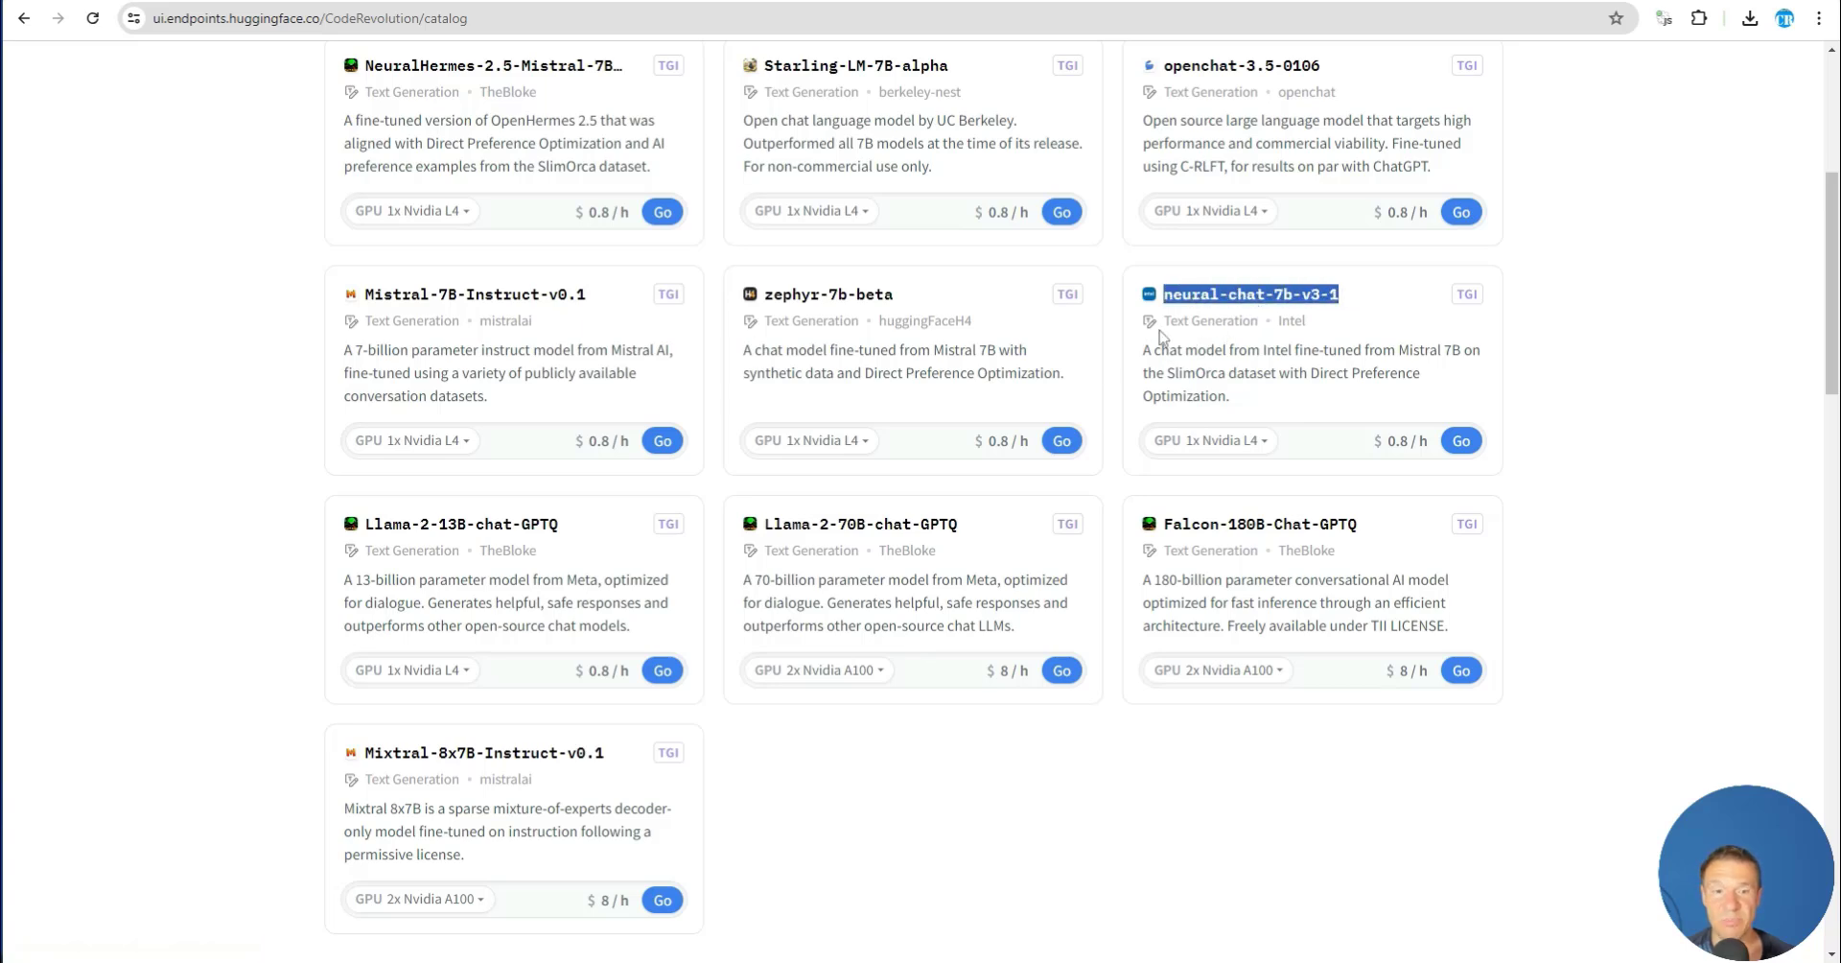
scroll(1230, 328, "up", 5)
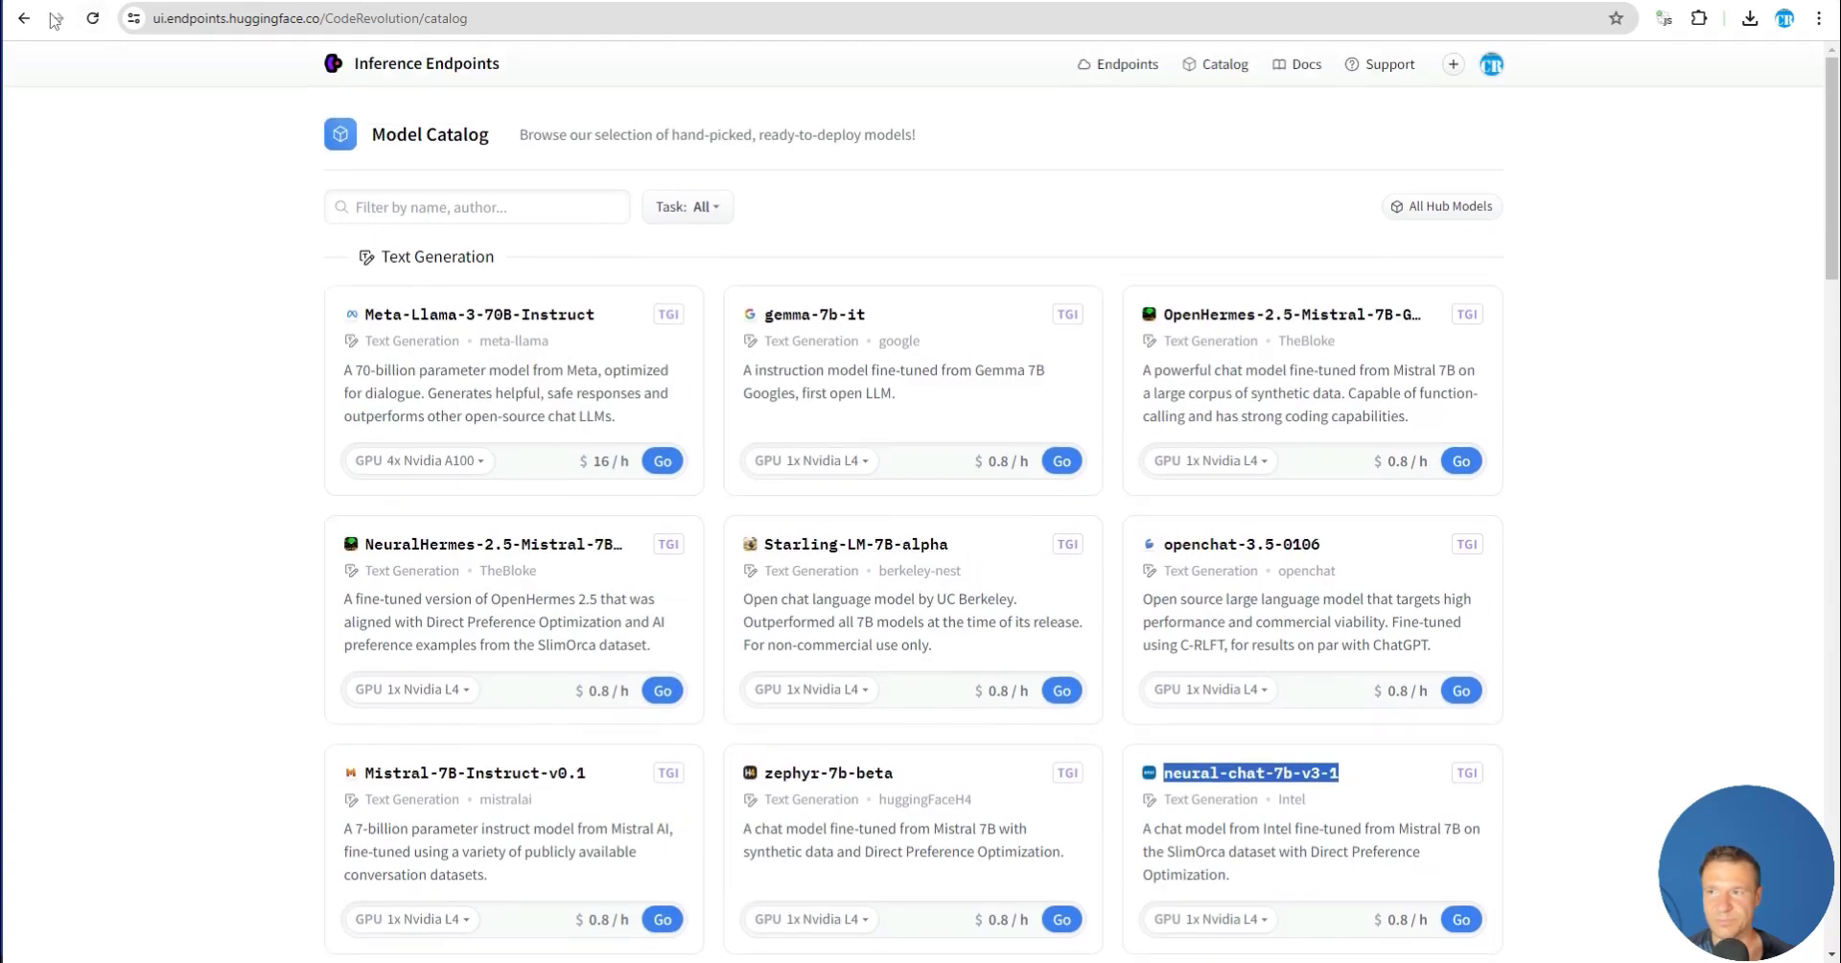
left_click(24, 18)
left_click(624, 317)
key("ctrl+v")
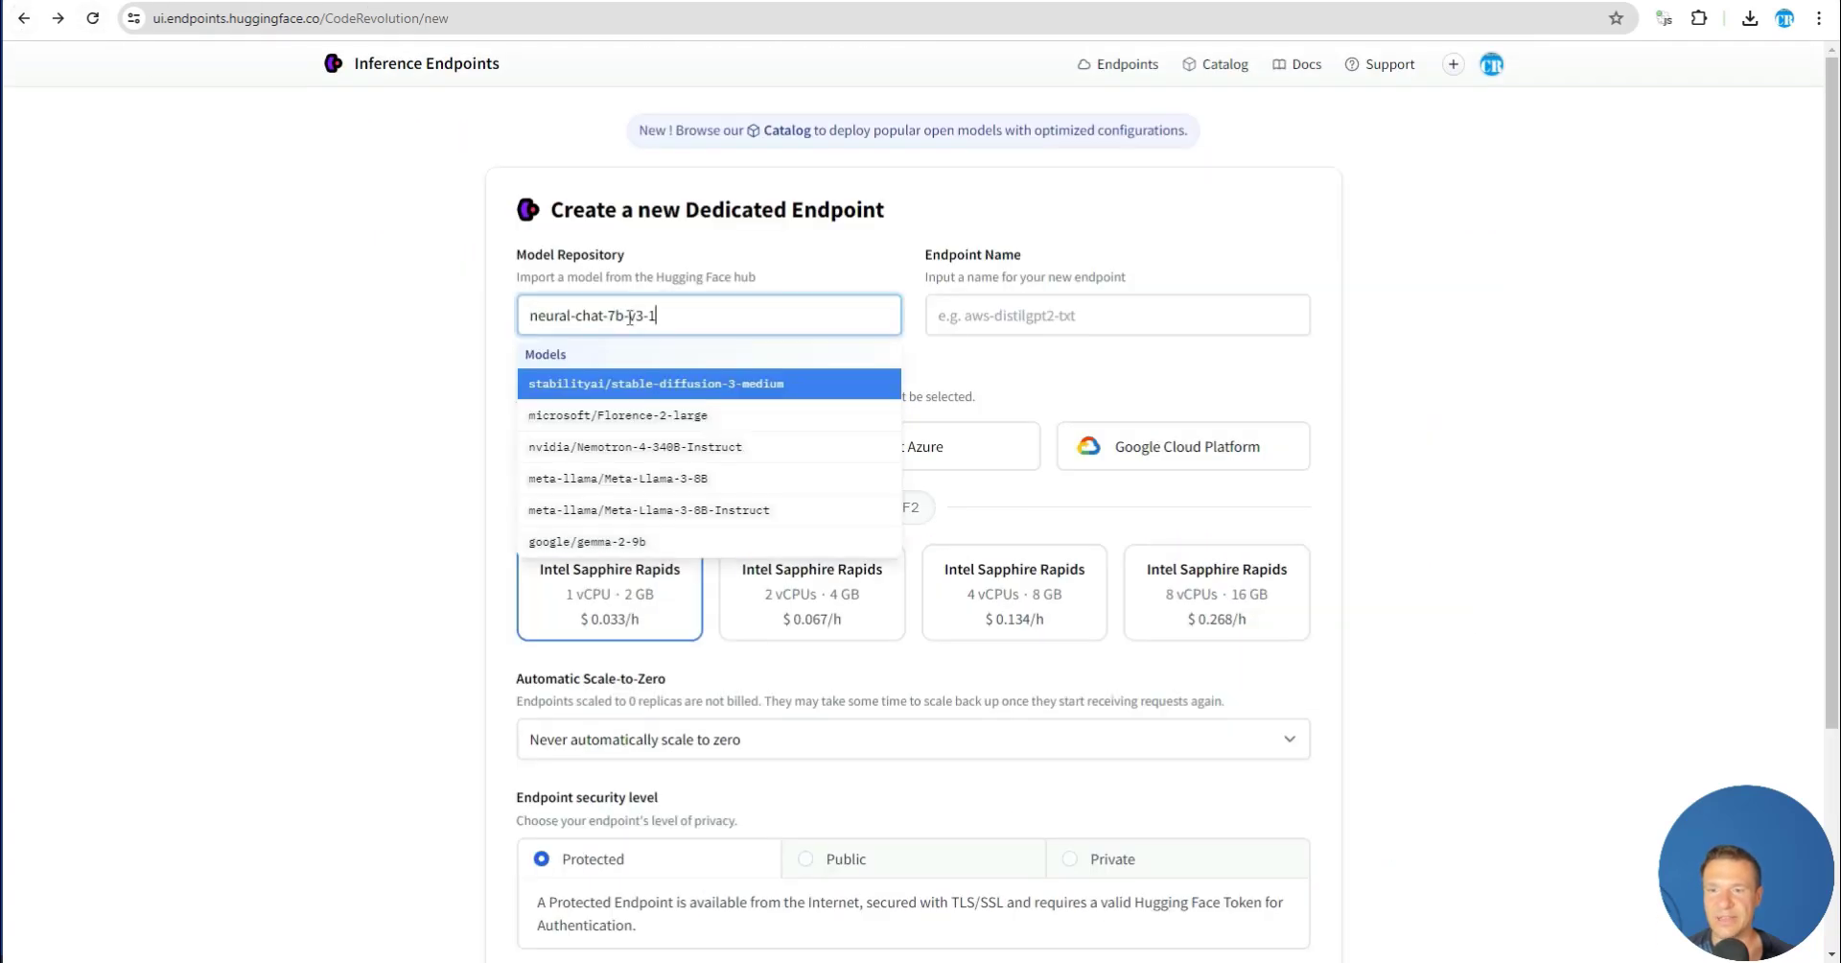
left_click(624, 384)
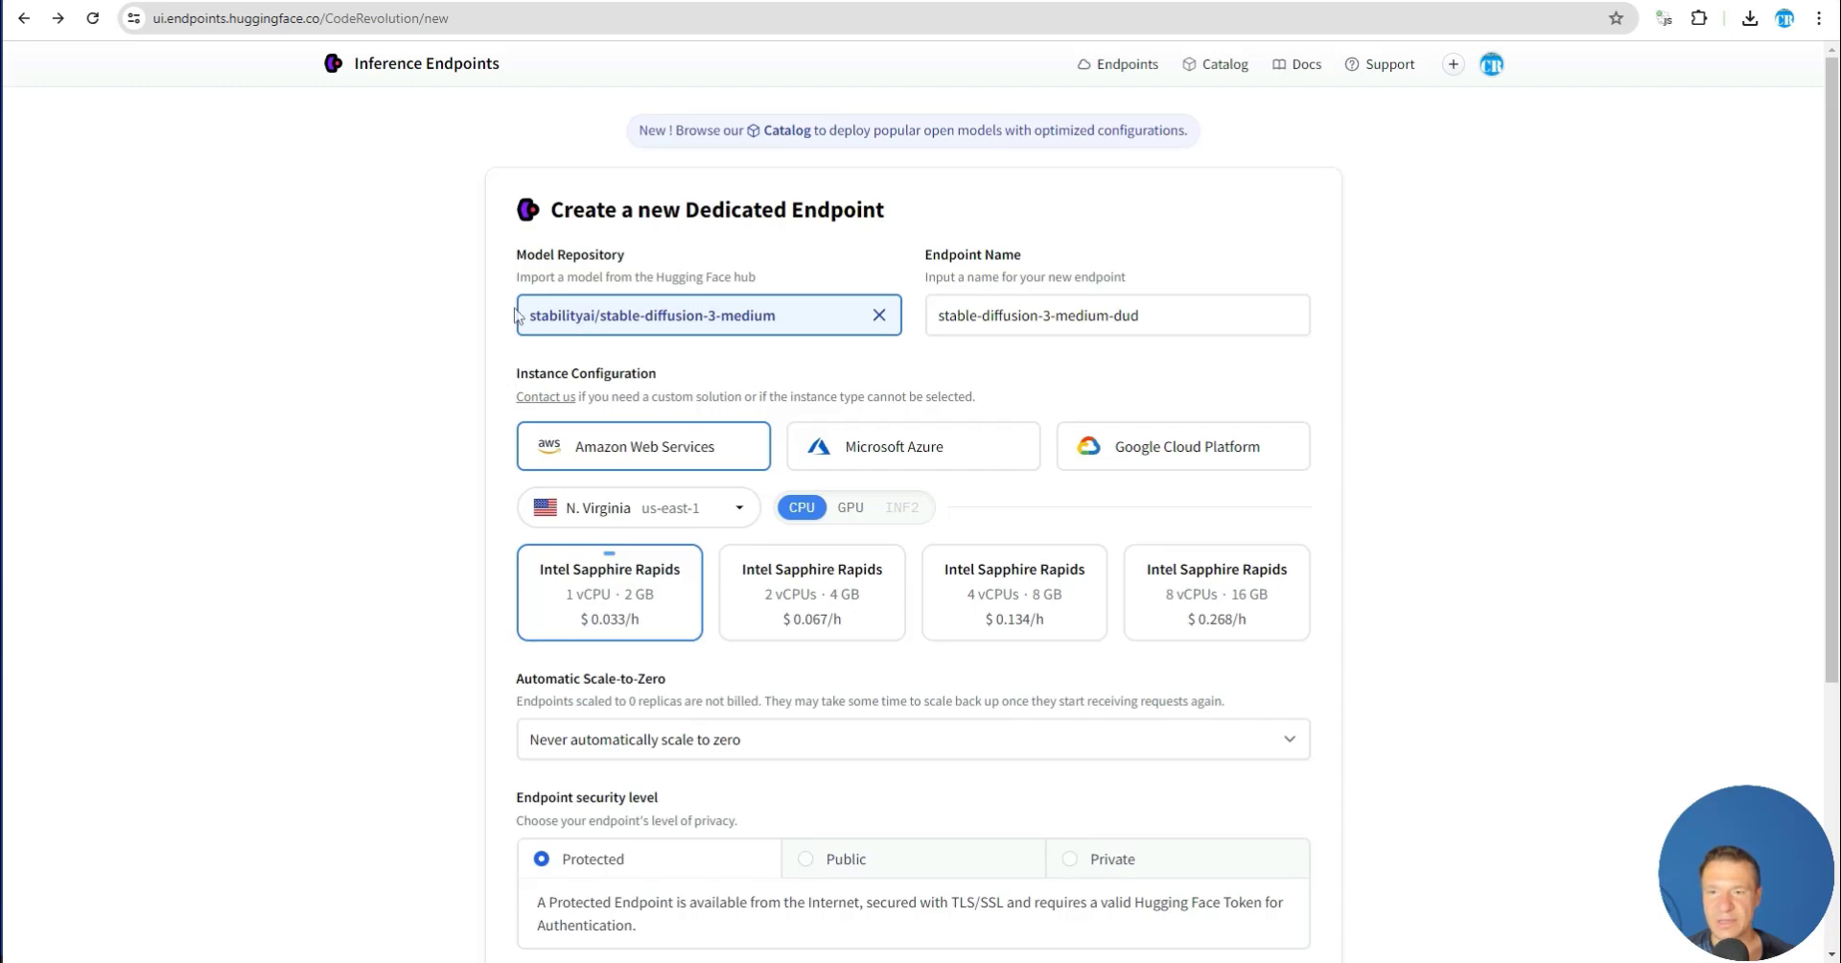
left_click(879, 314)
key("ctrl+v")
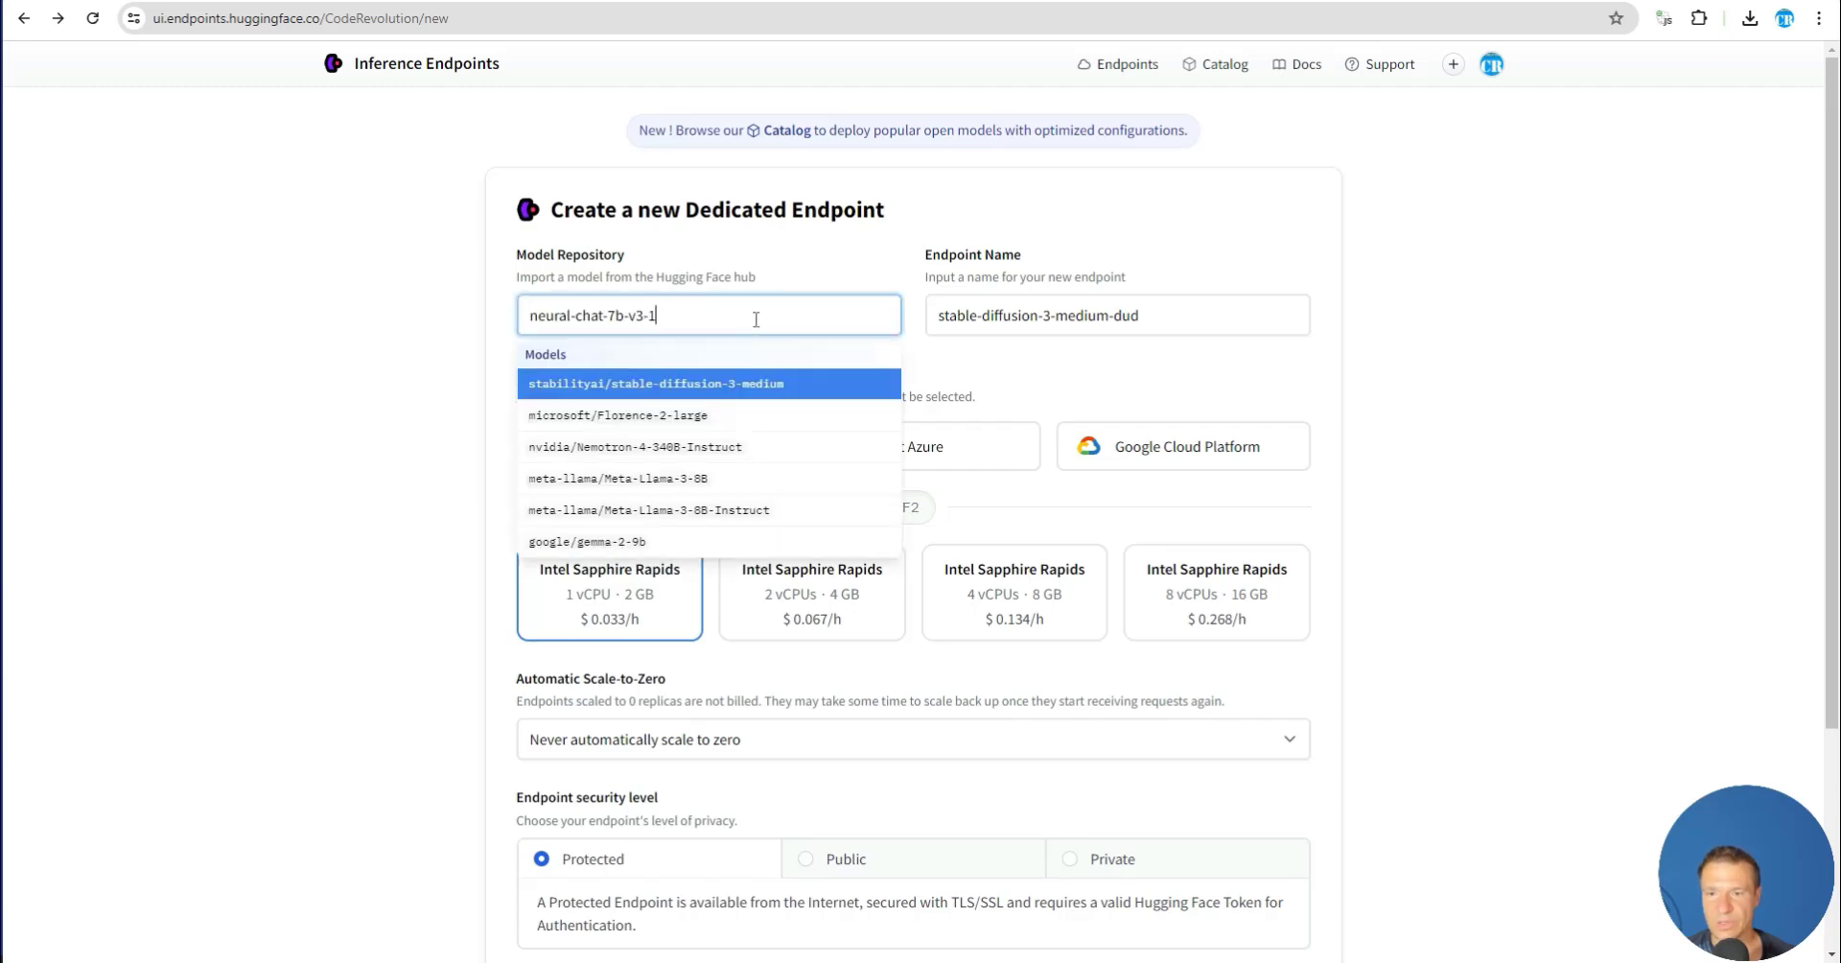
key("Return")
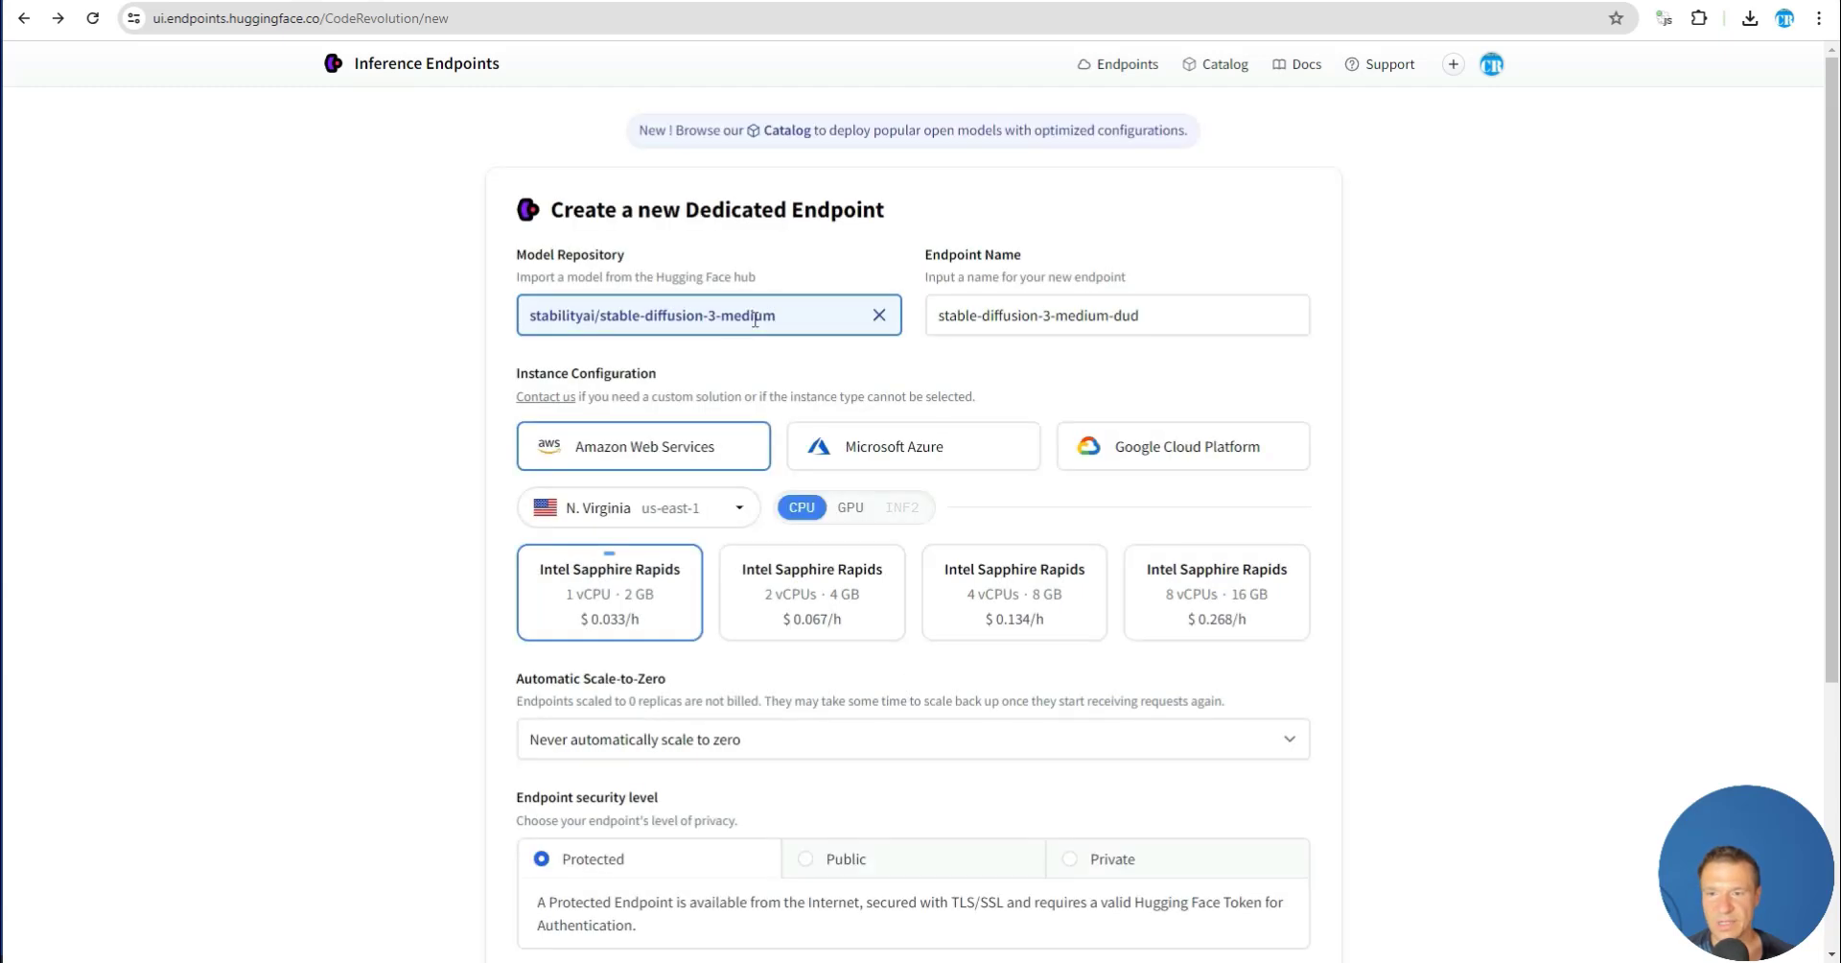
Set the model repository to Intel/neural-chat-7b-v3-1 and the endpoint name to neural-chat-7b-v3-1
left_click(879, 315)
type("neural-chat-7b-v3-1")
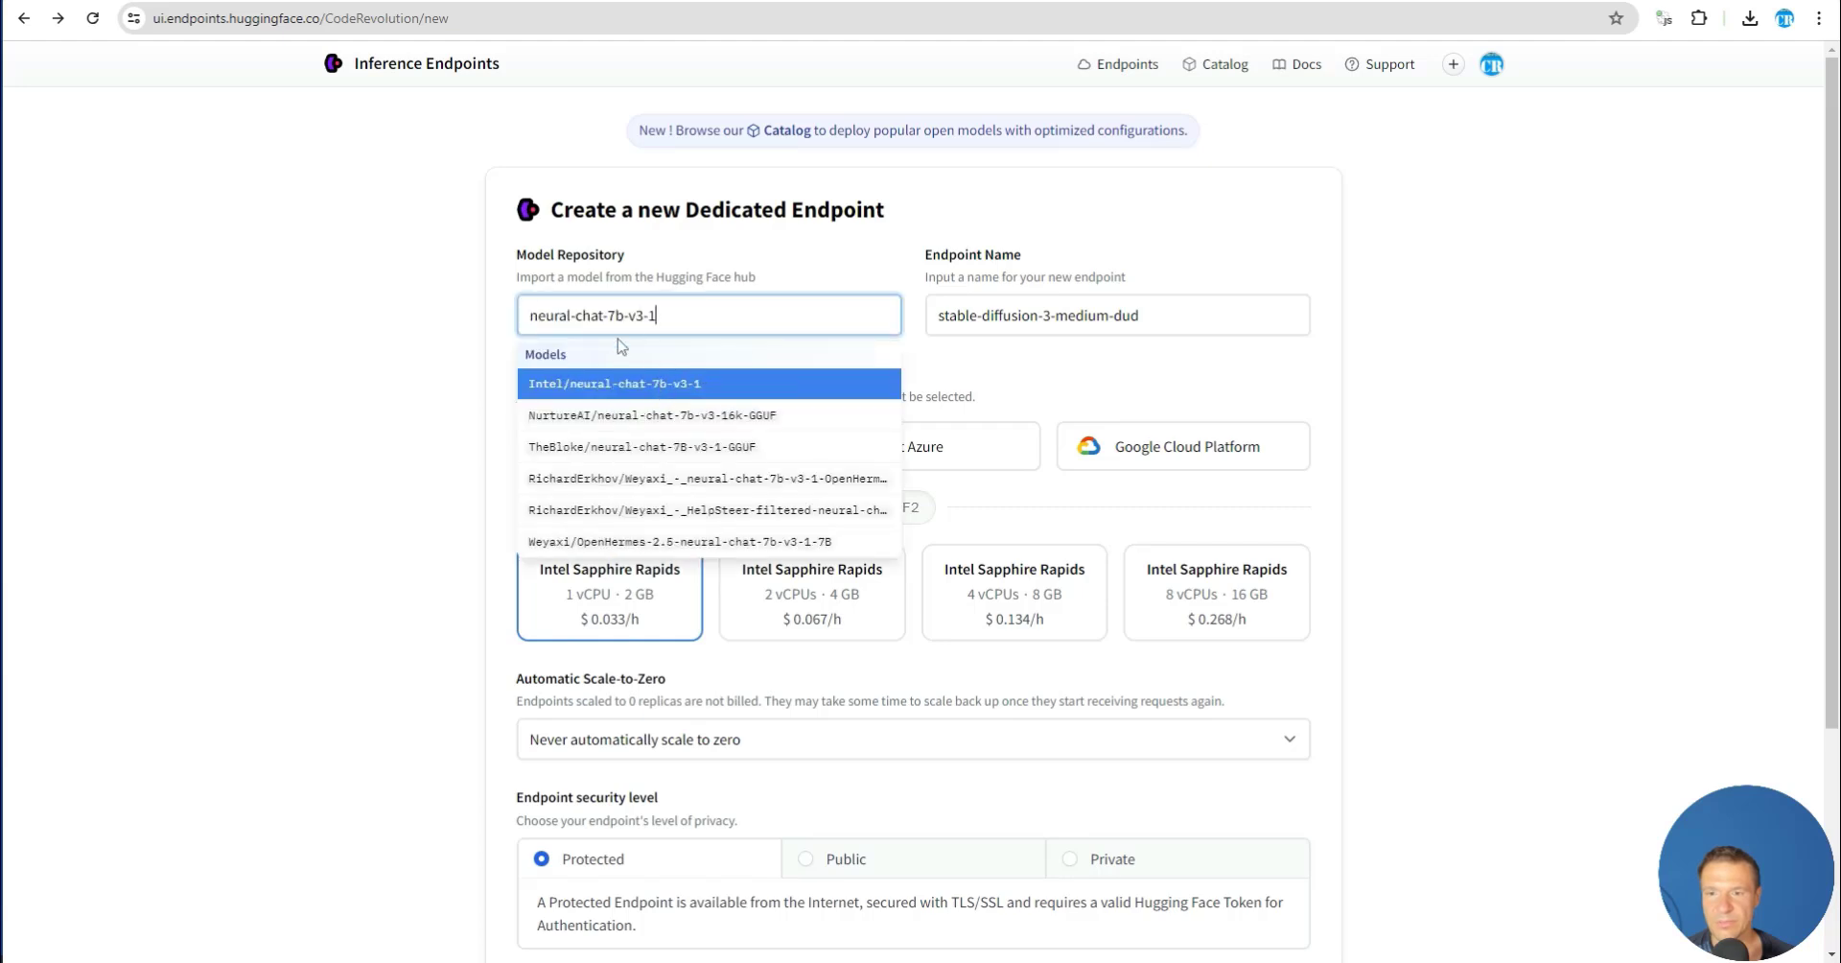
left_click(588, 385)
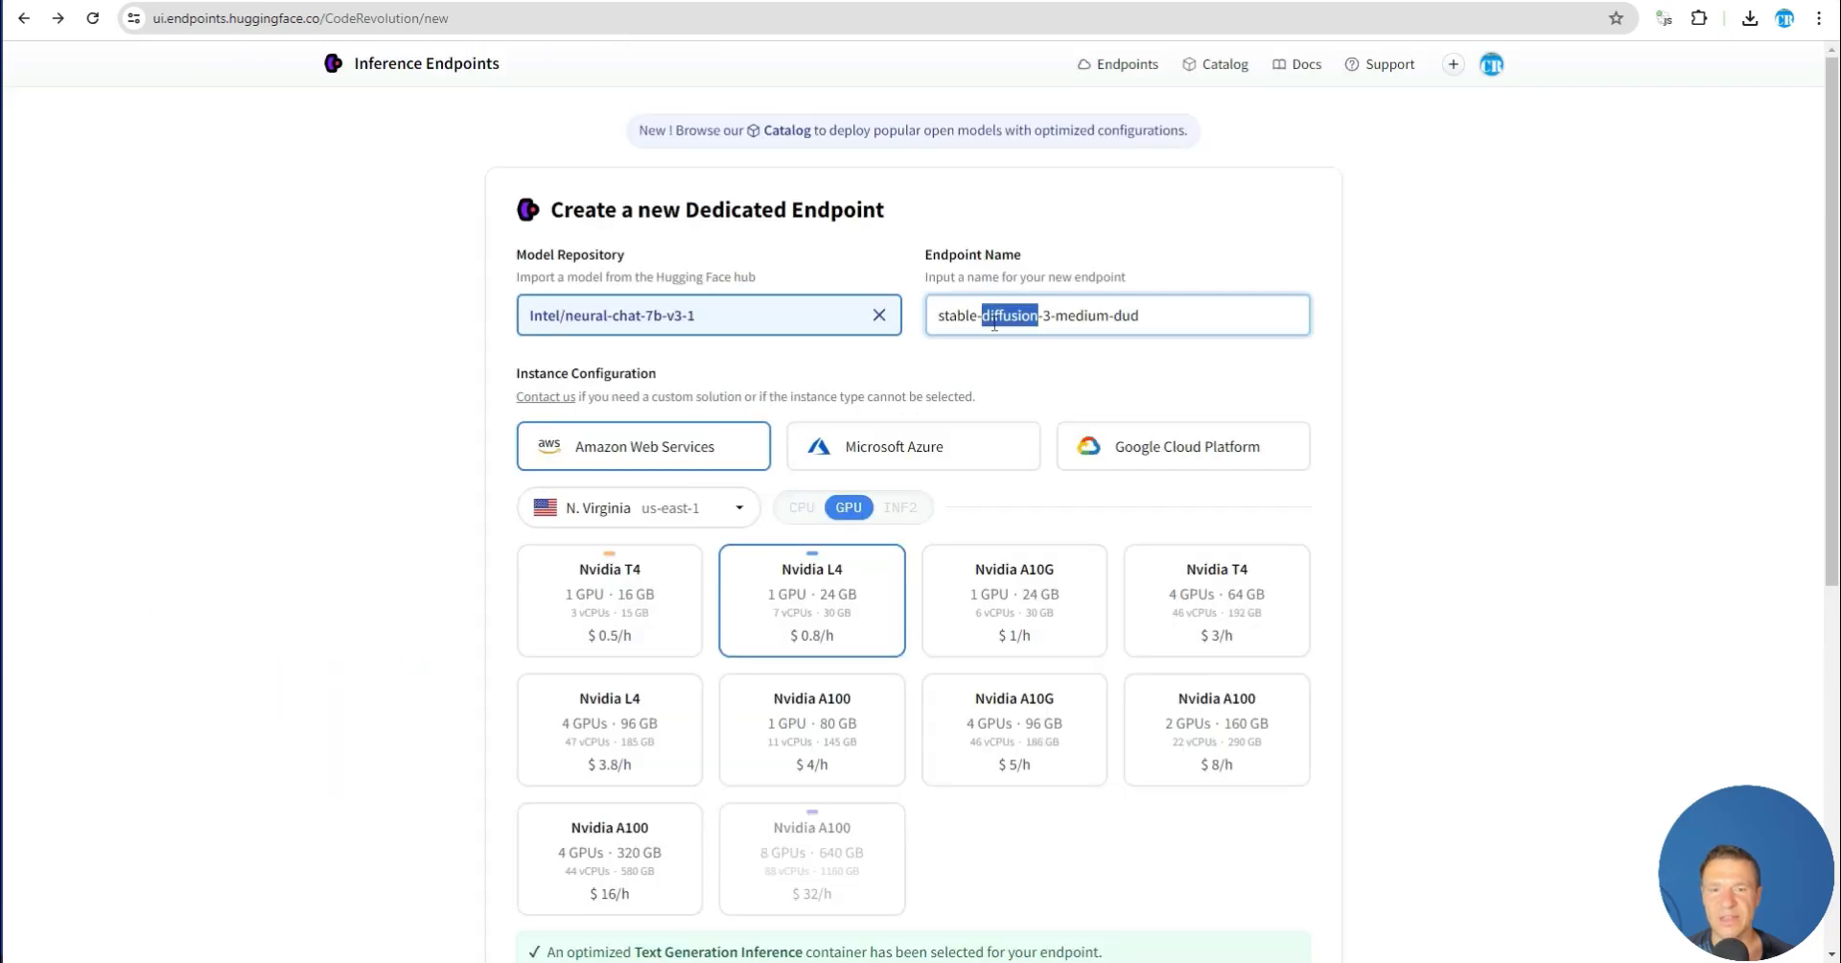
triple_click(992, 316)
type("neural-chat-7b-v3-1")
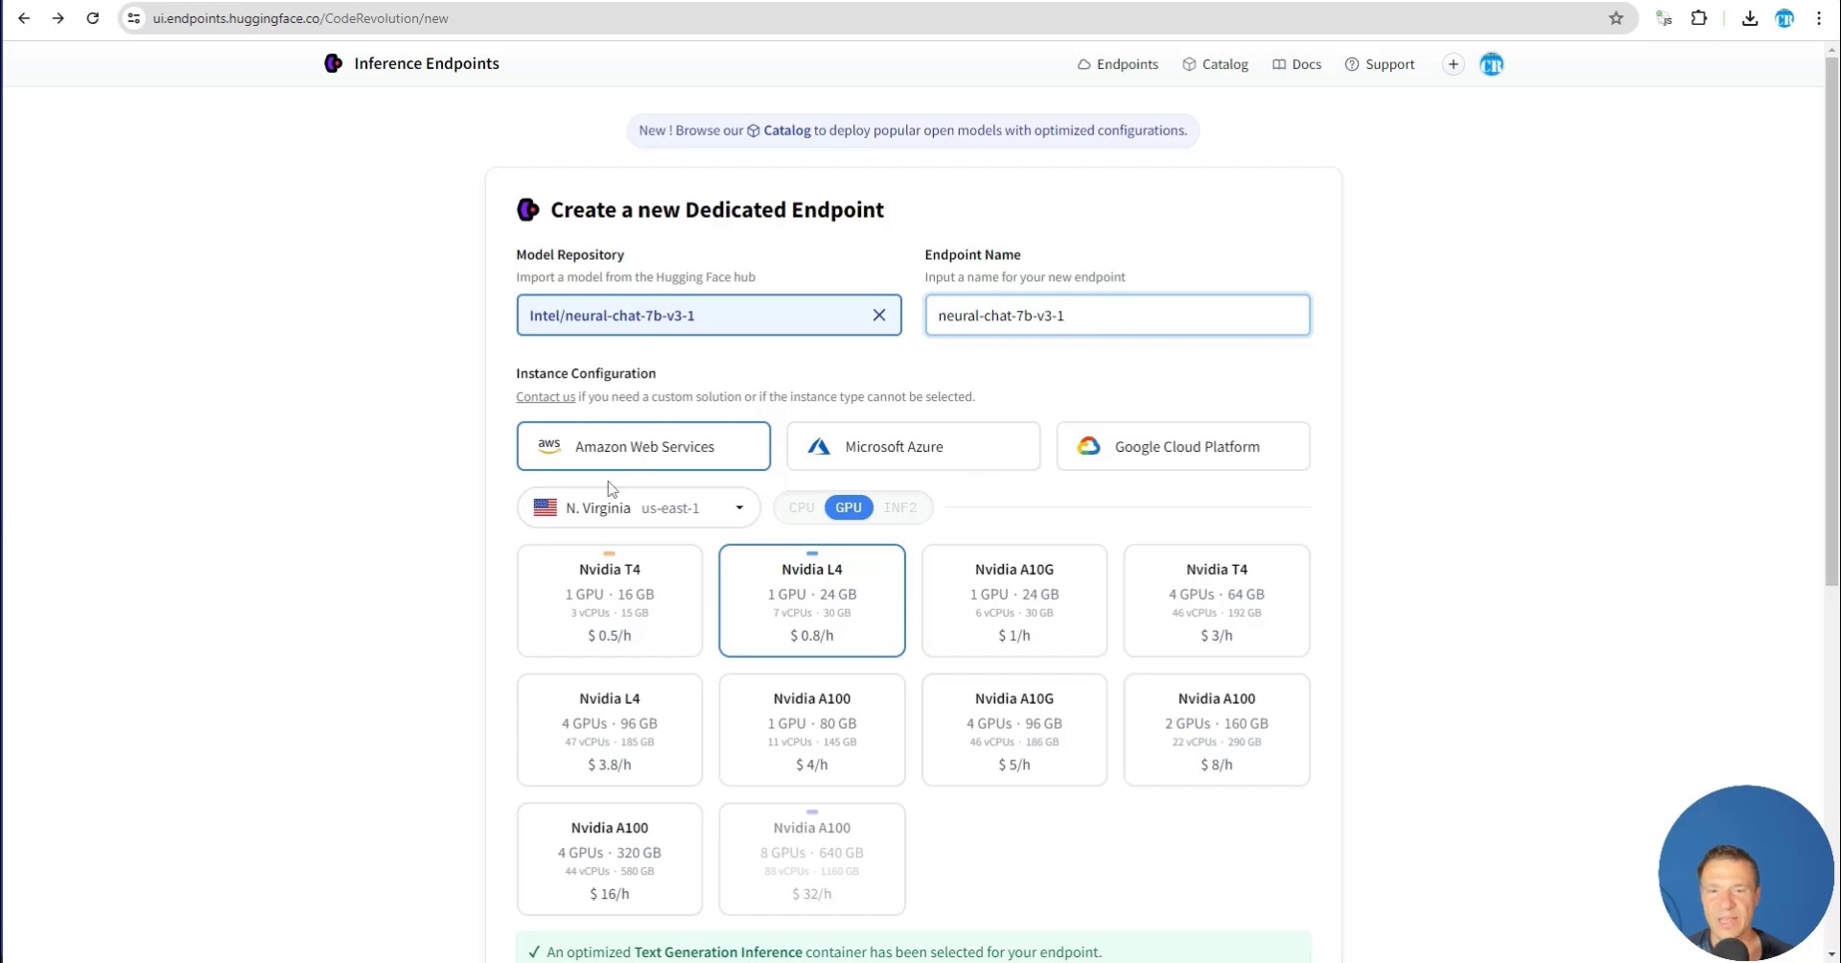
Try the single-GPU Nvidia T4 instance at $0.5/h, then switch back to the single-GPU Nvidia L4 at $0.8/h
scroll(643, 513, "down", 3)
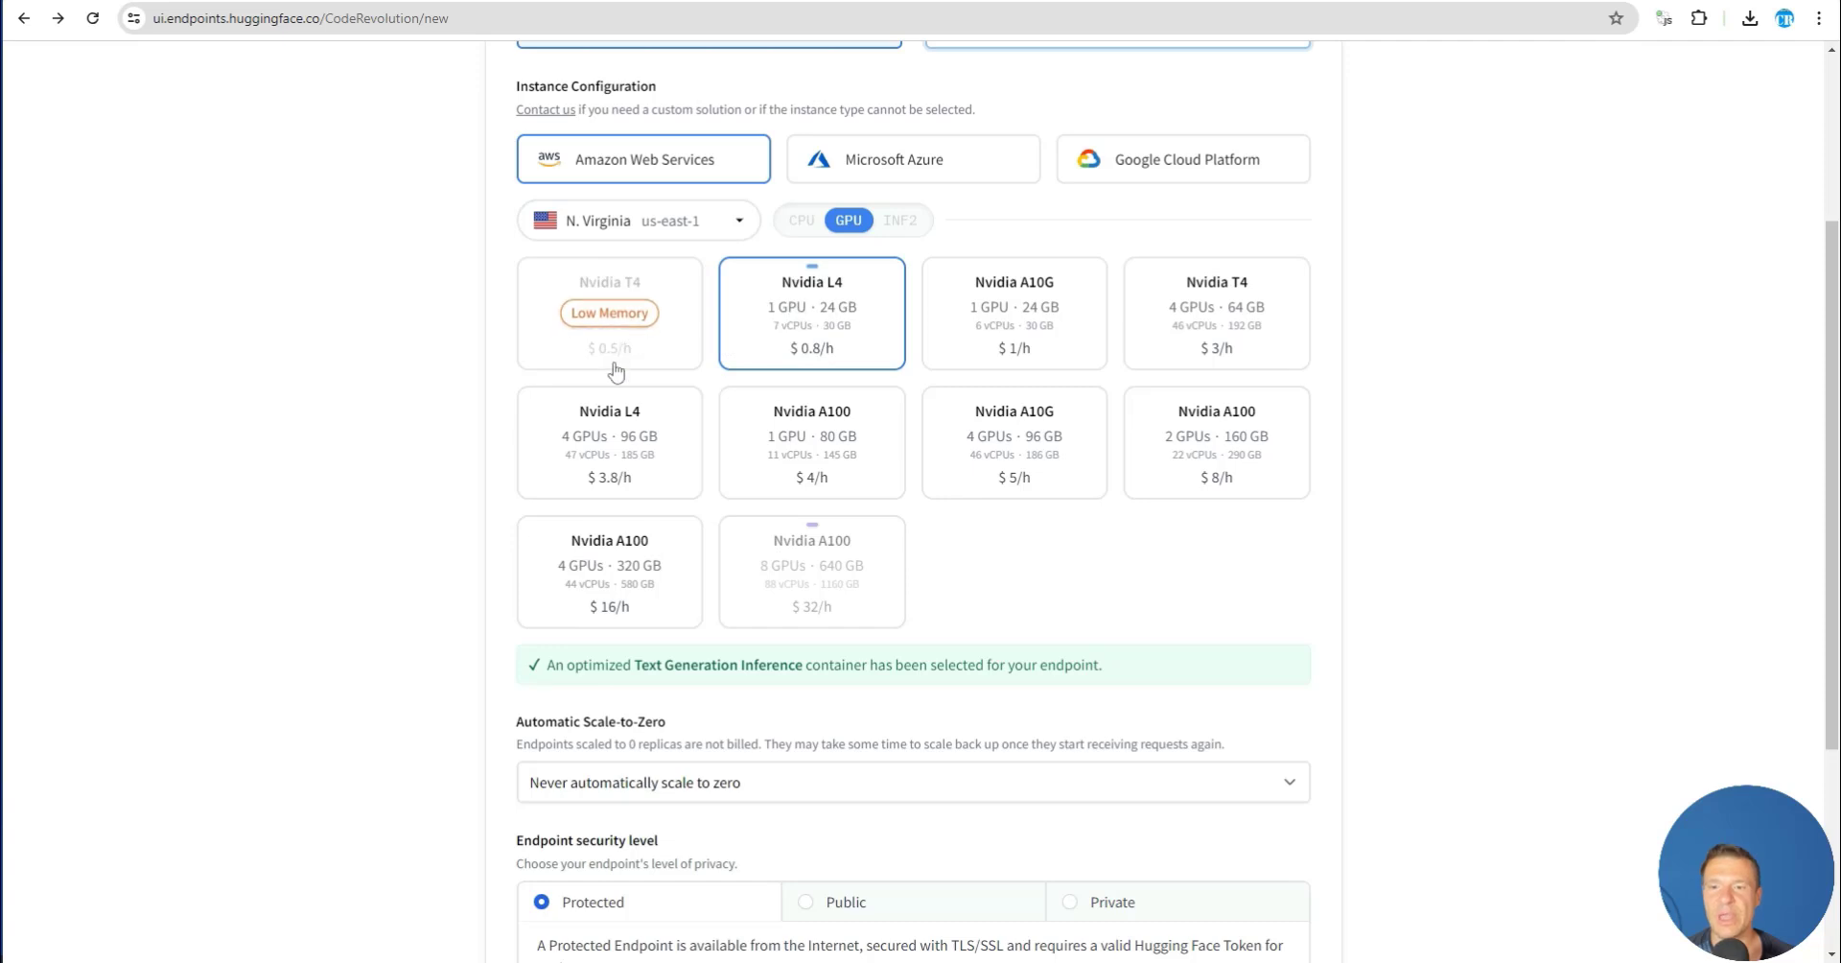
left_click(645, 357)
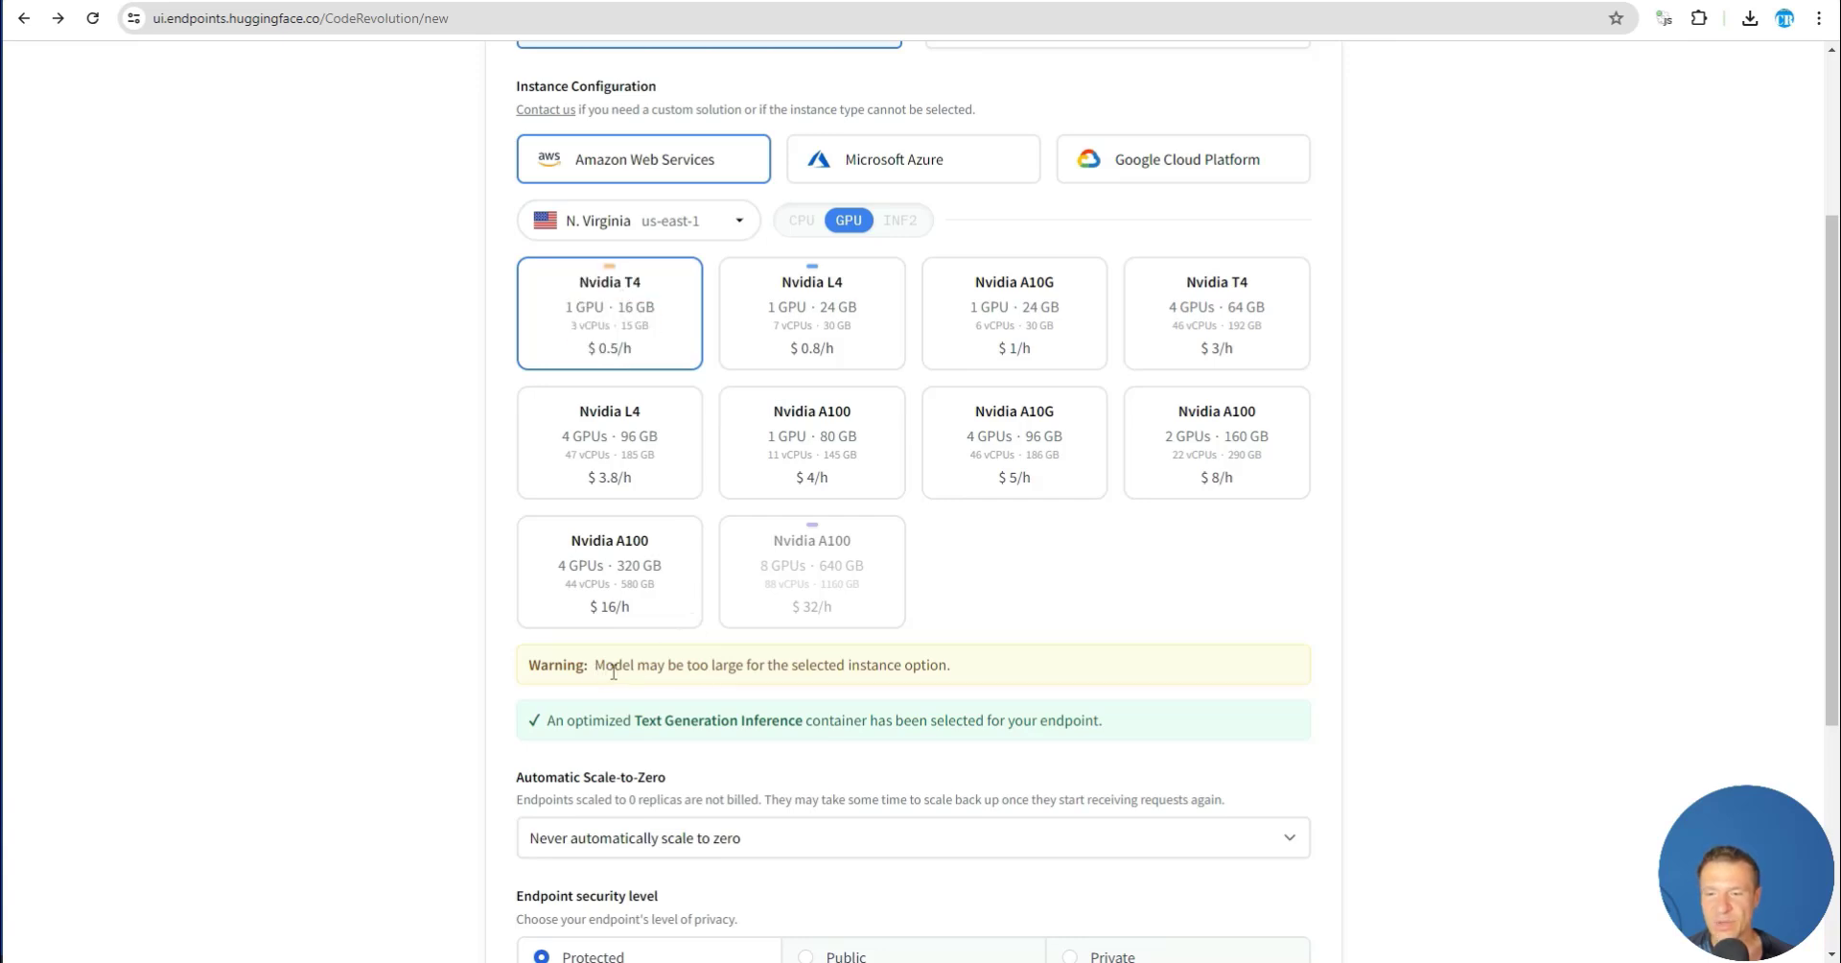
left_click_drag(594, 664, 948, 673)
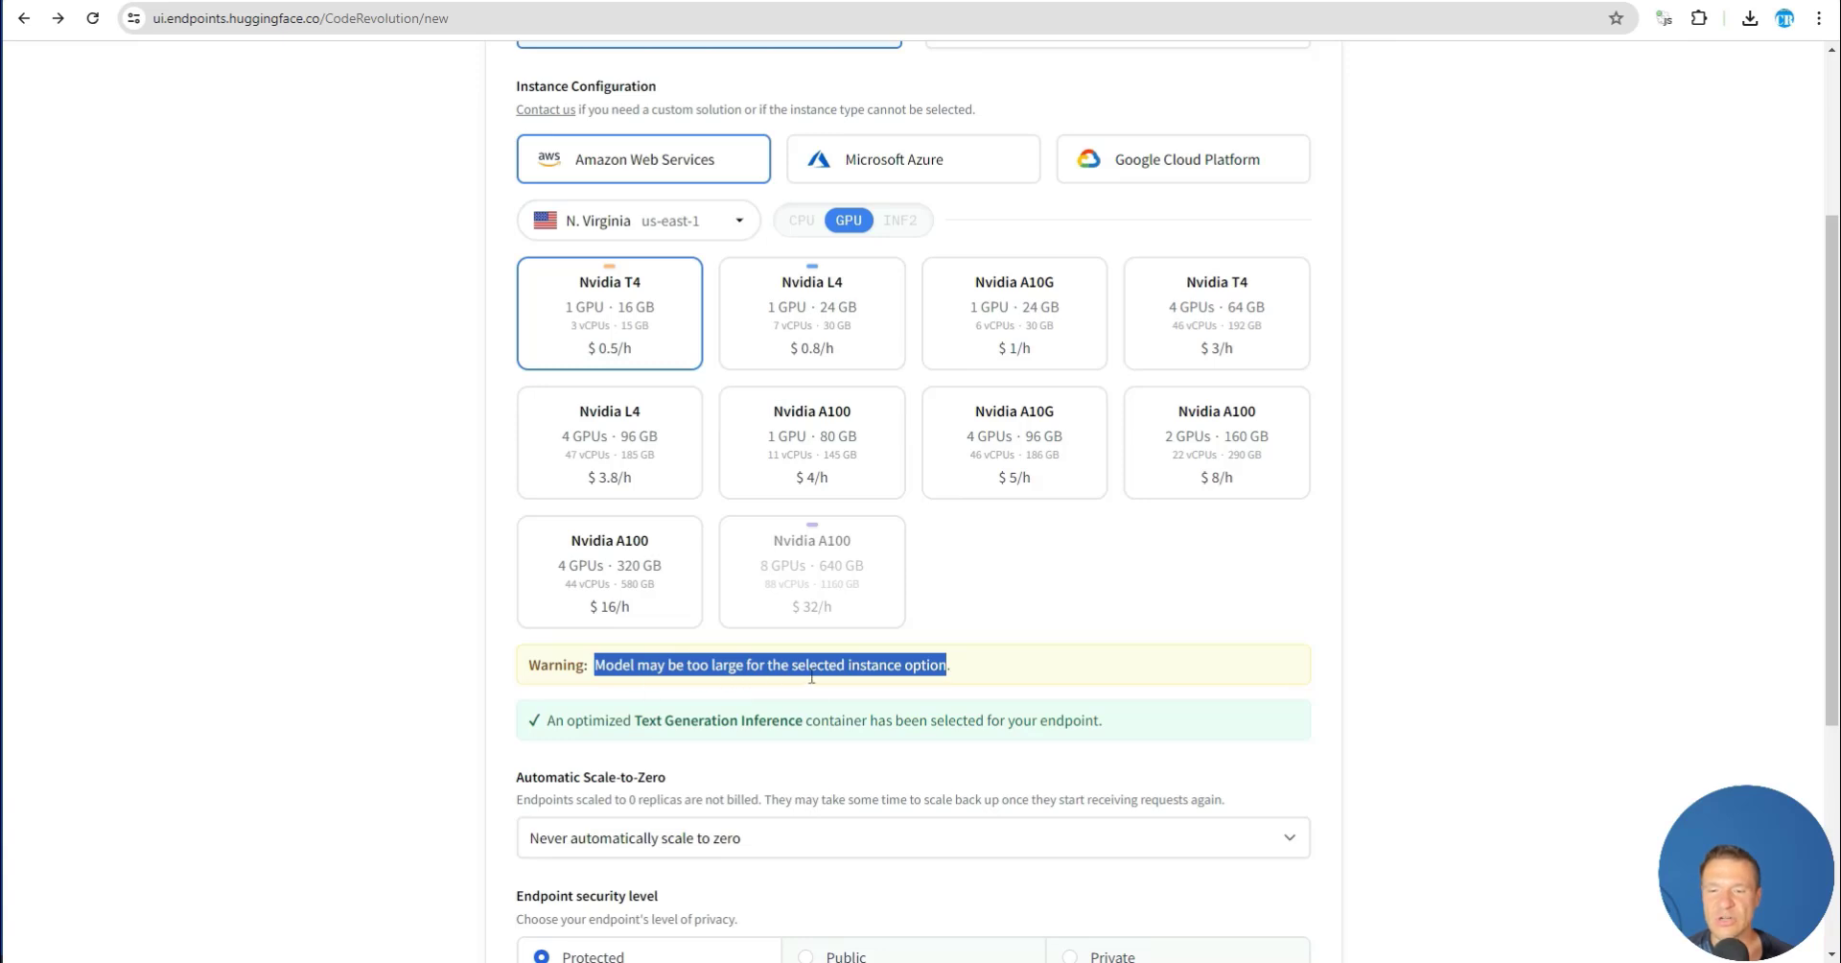
left_click(415, 337)
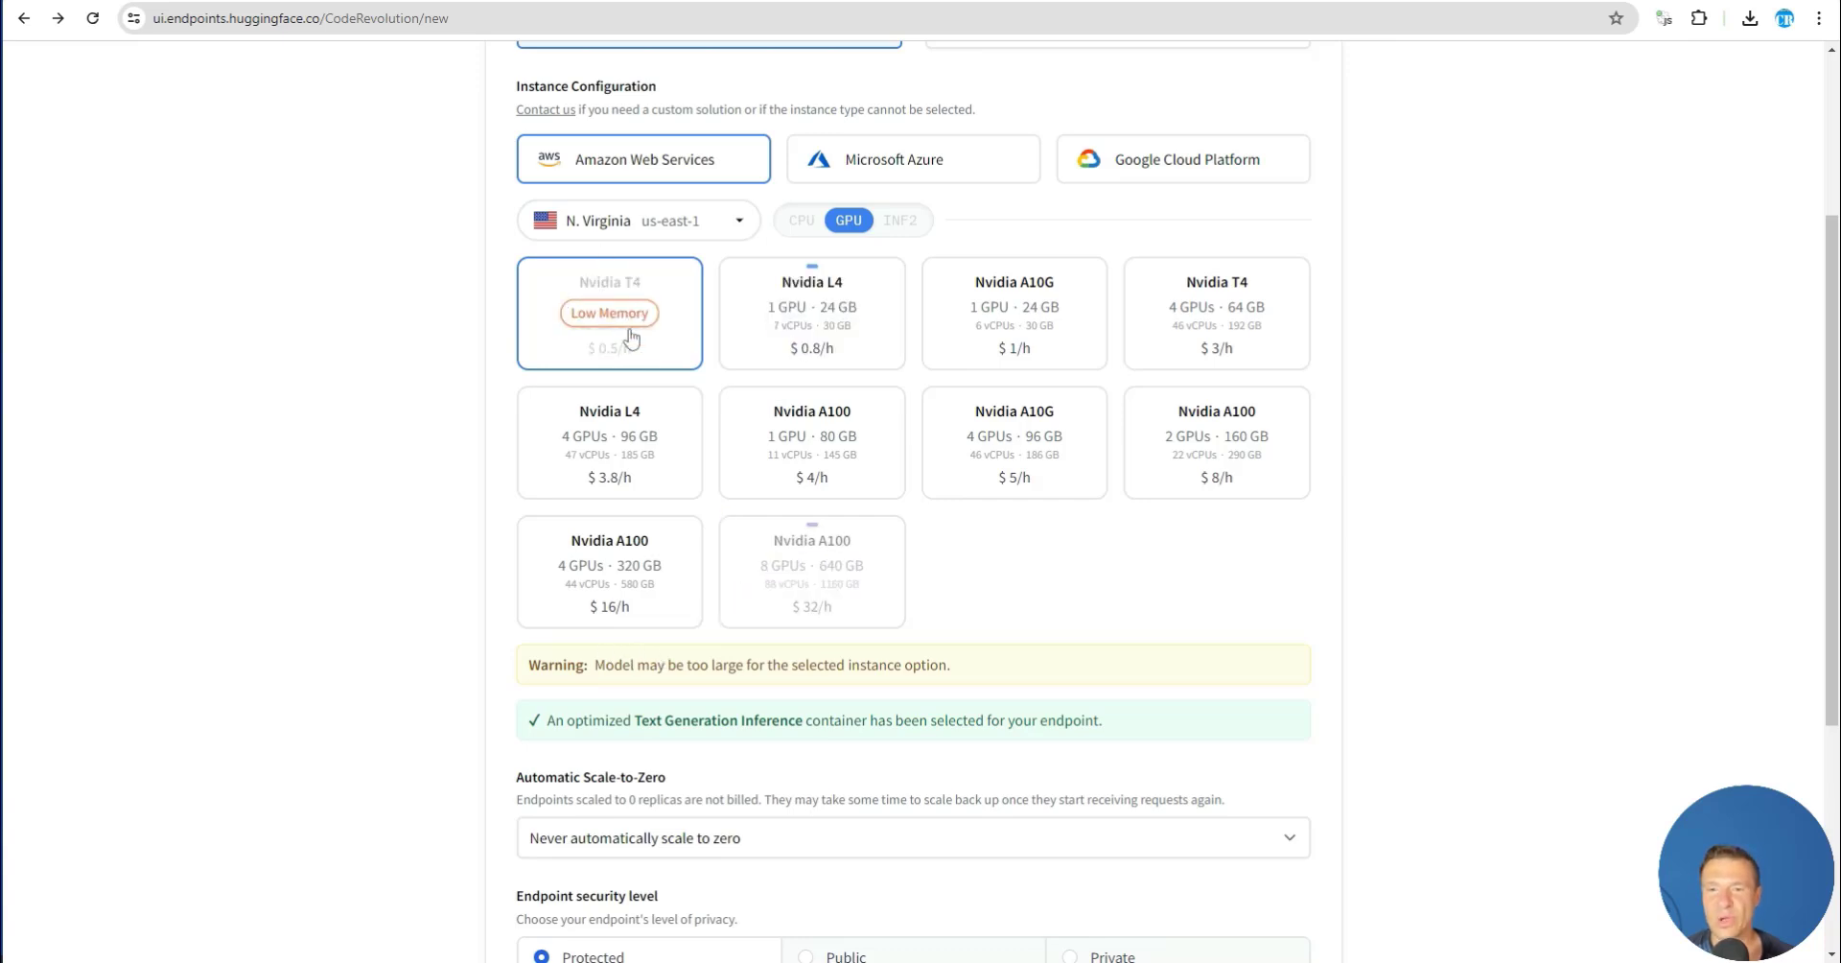
left_click(801, 296)
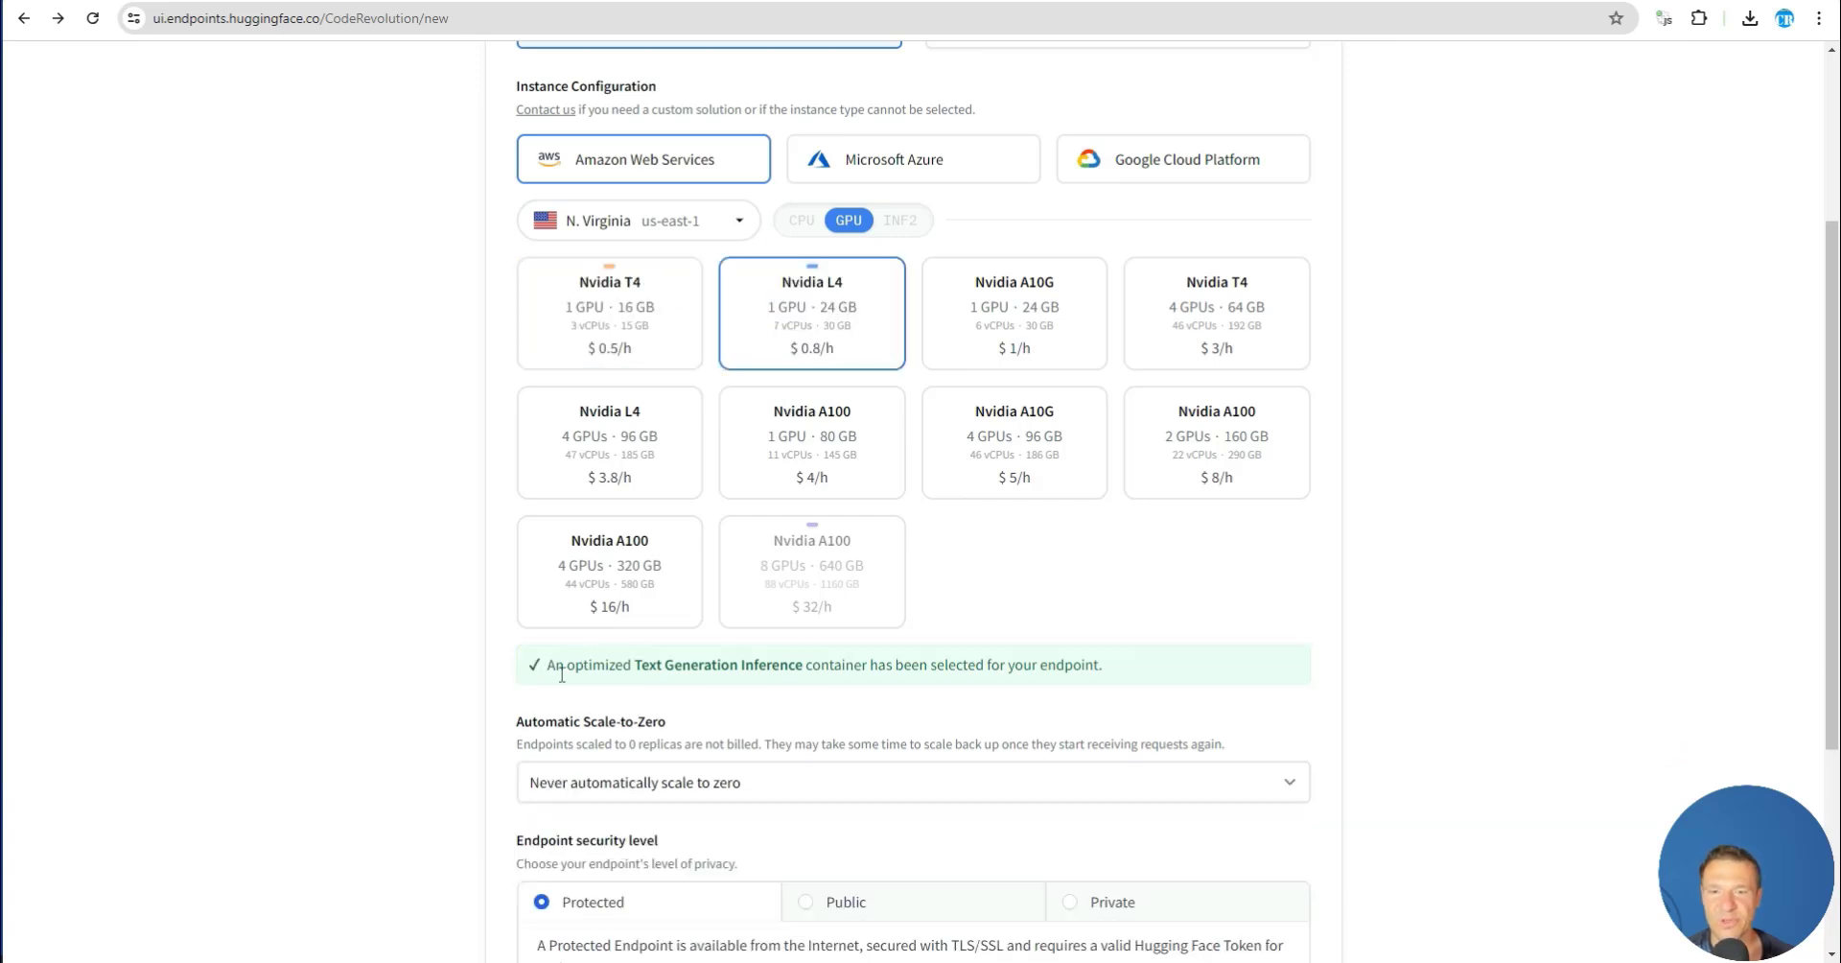
Review the endpoint form from the model repository down to the scale-to-zero, security level and estimated cost sections
scroll(495, 244, "up", 2)
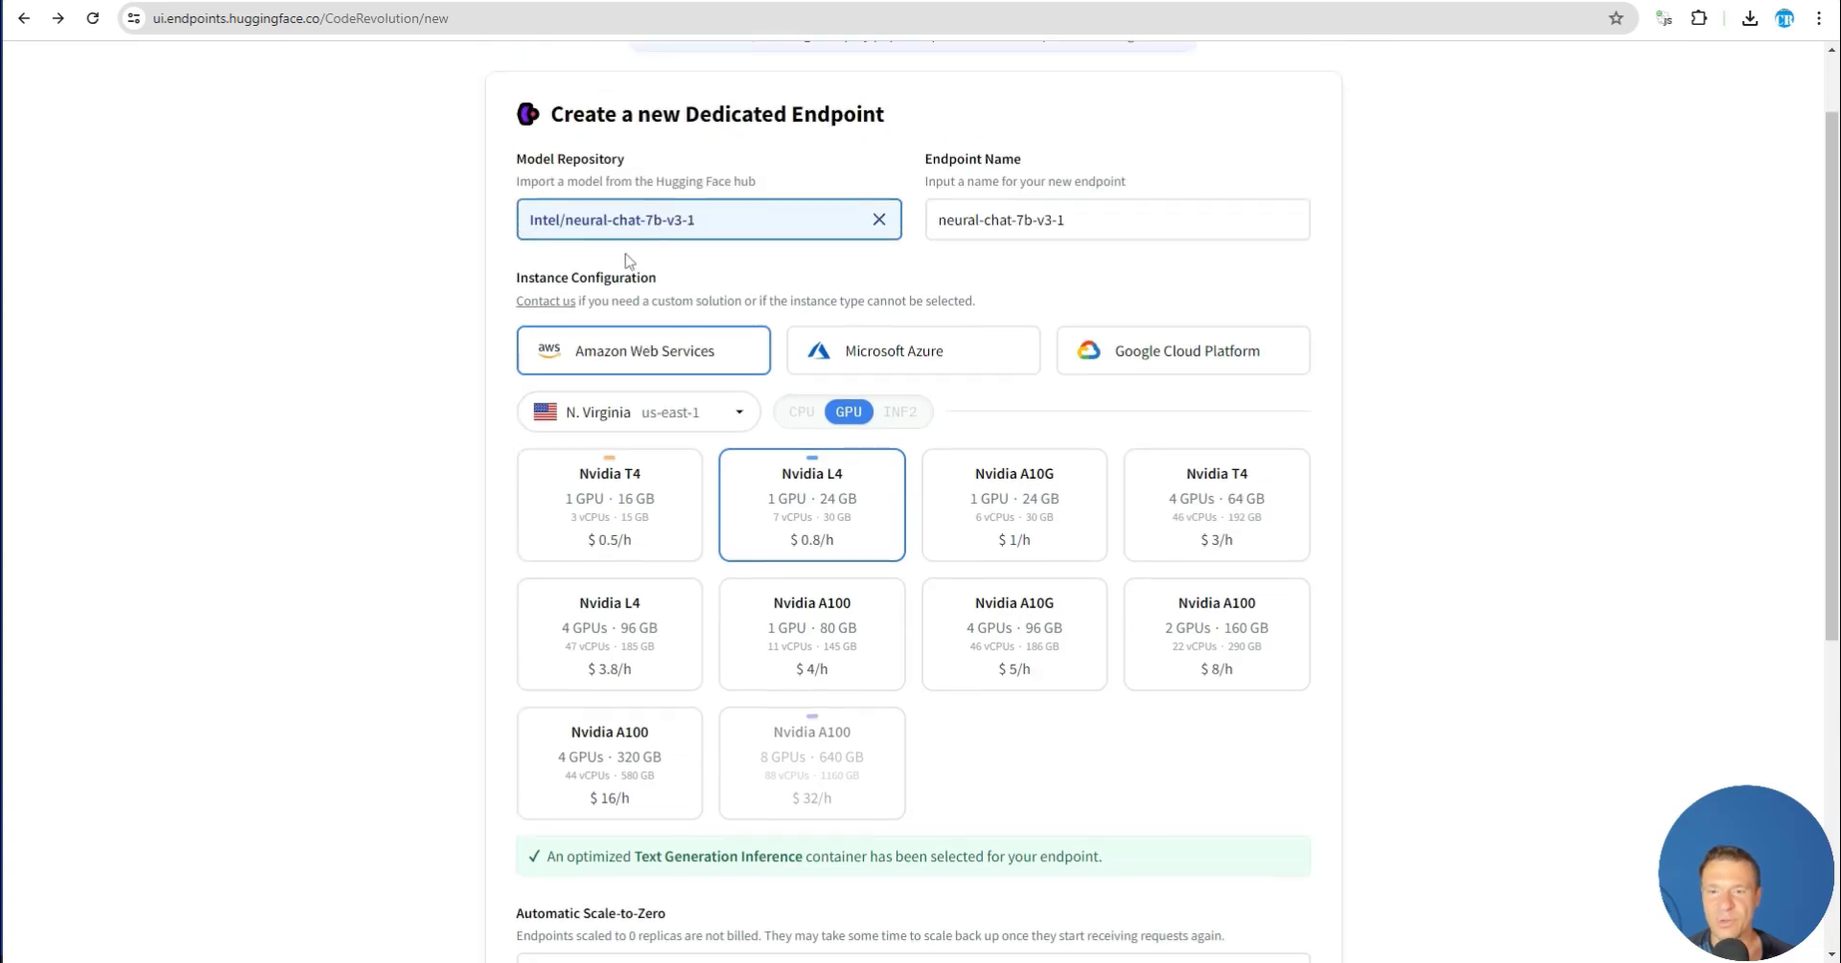
scroll(626, 278, "down", 2)
scroll(576, 528, "down", 2)
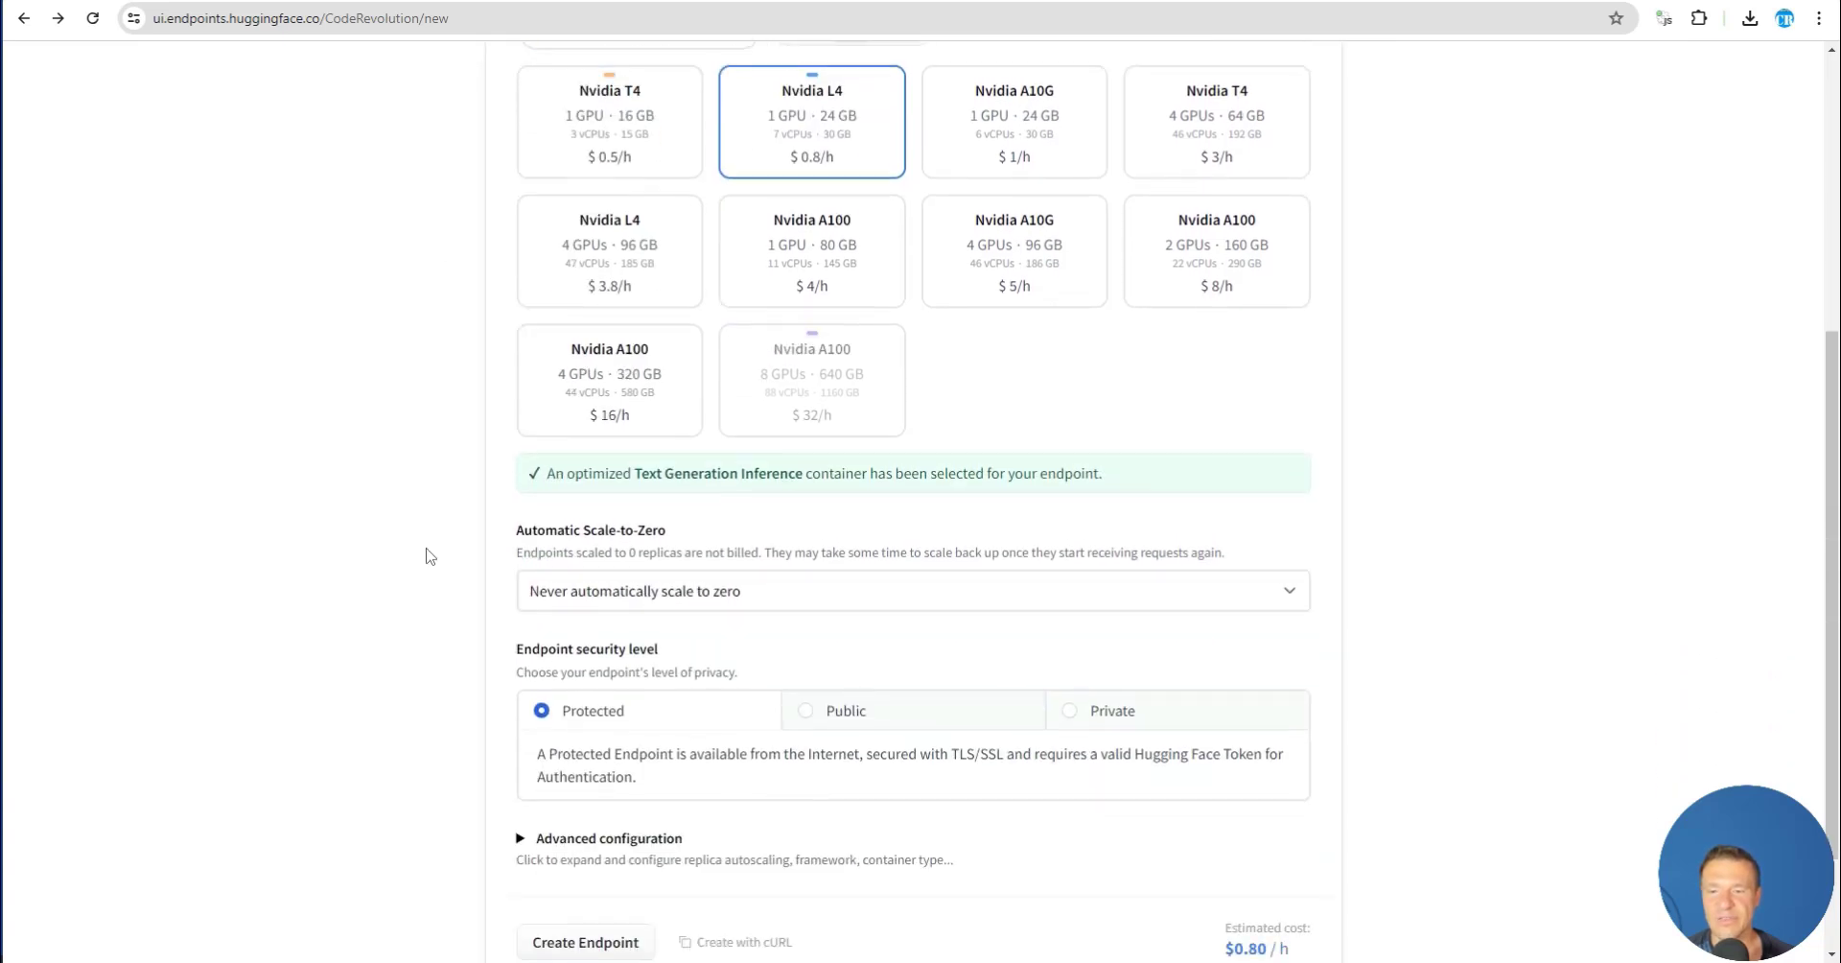
scroll(585, 566, "down", 2)
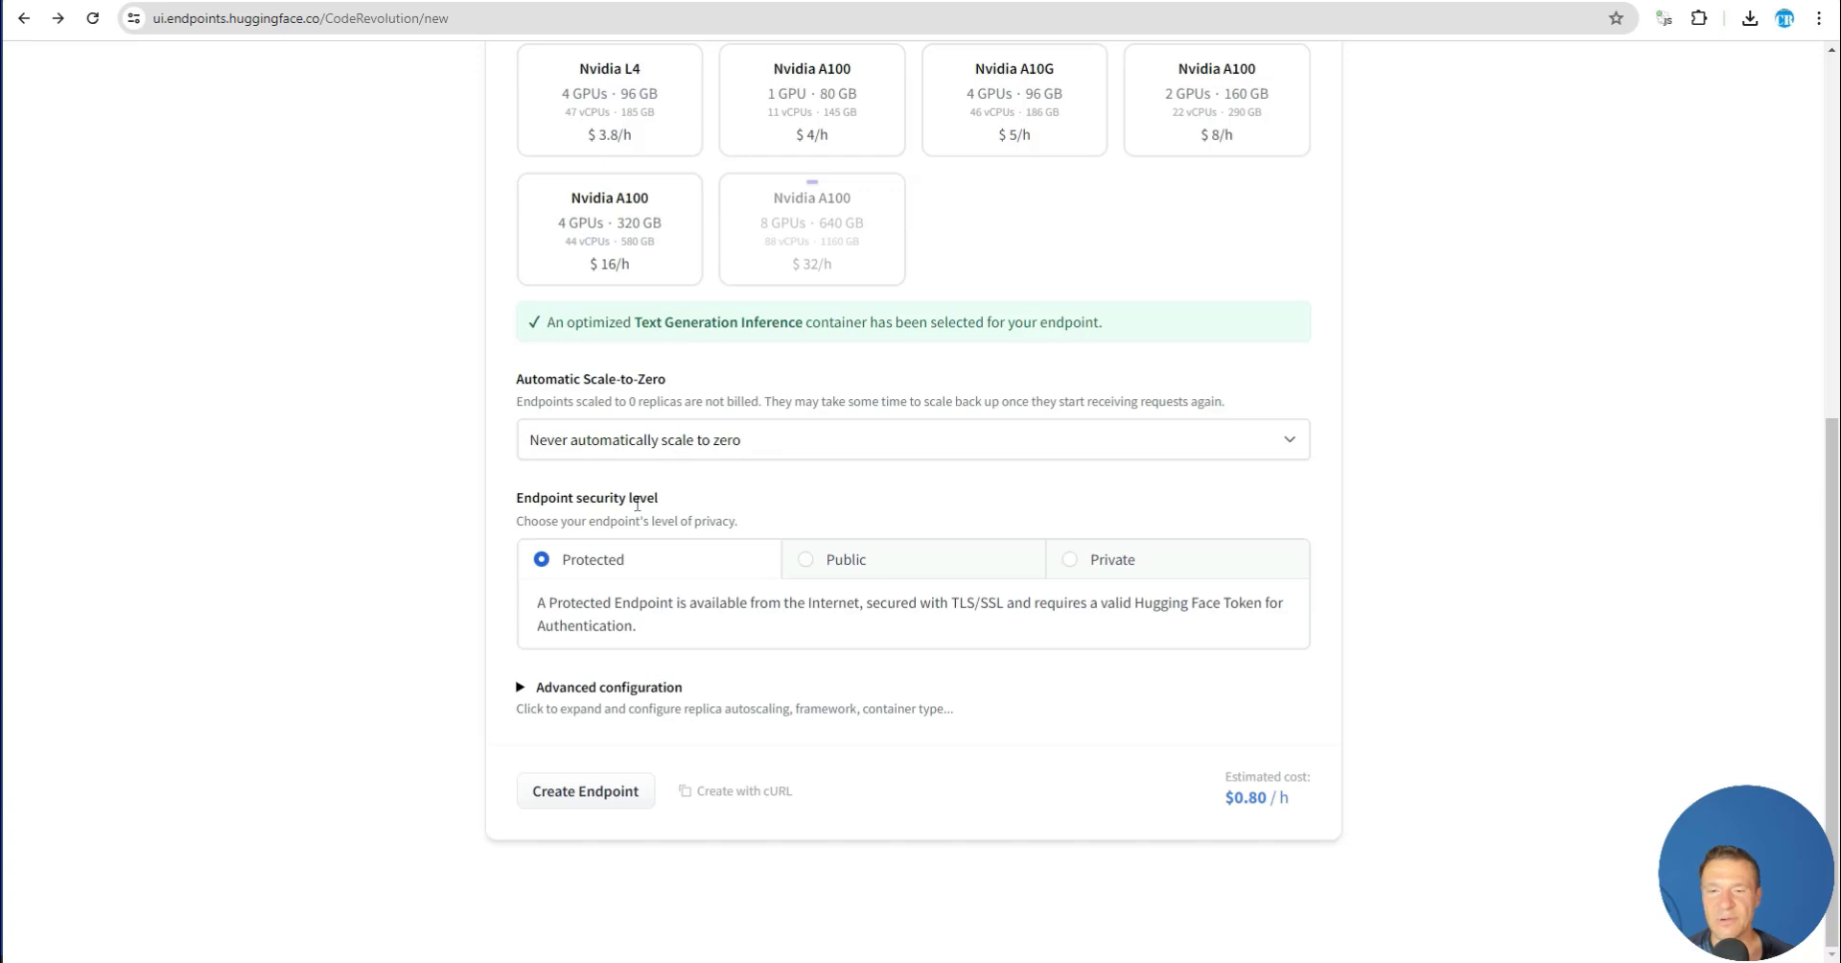
Set the endpoint security level to Public and create the neural-chat-7b-v3-1 endpoint
left_click(810, 561)
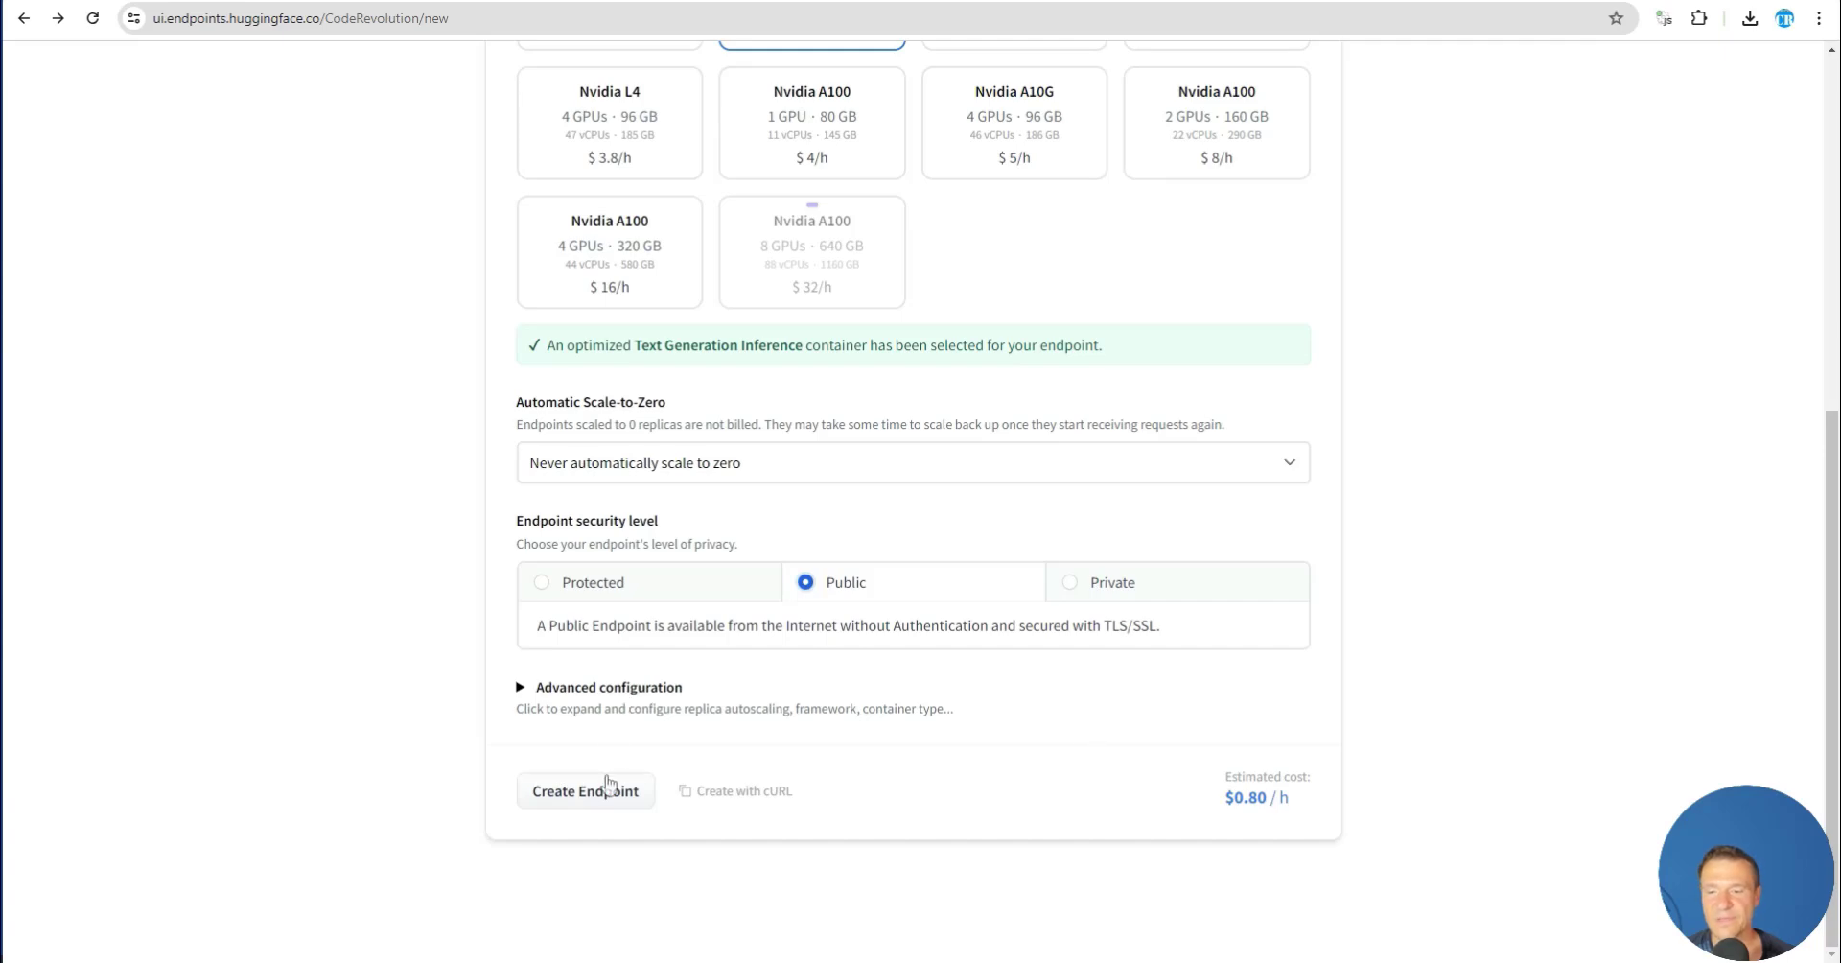
scroll(604, 624, "up", 6)
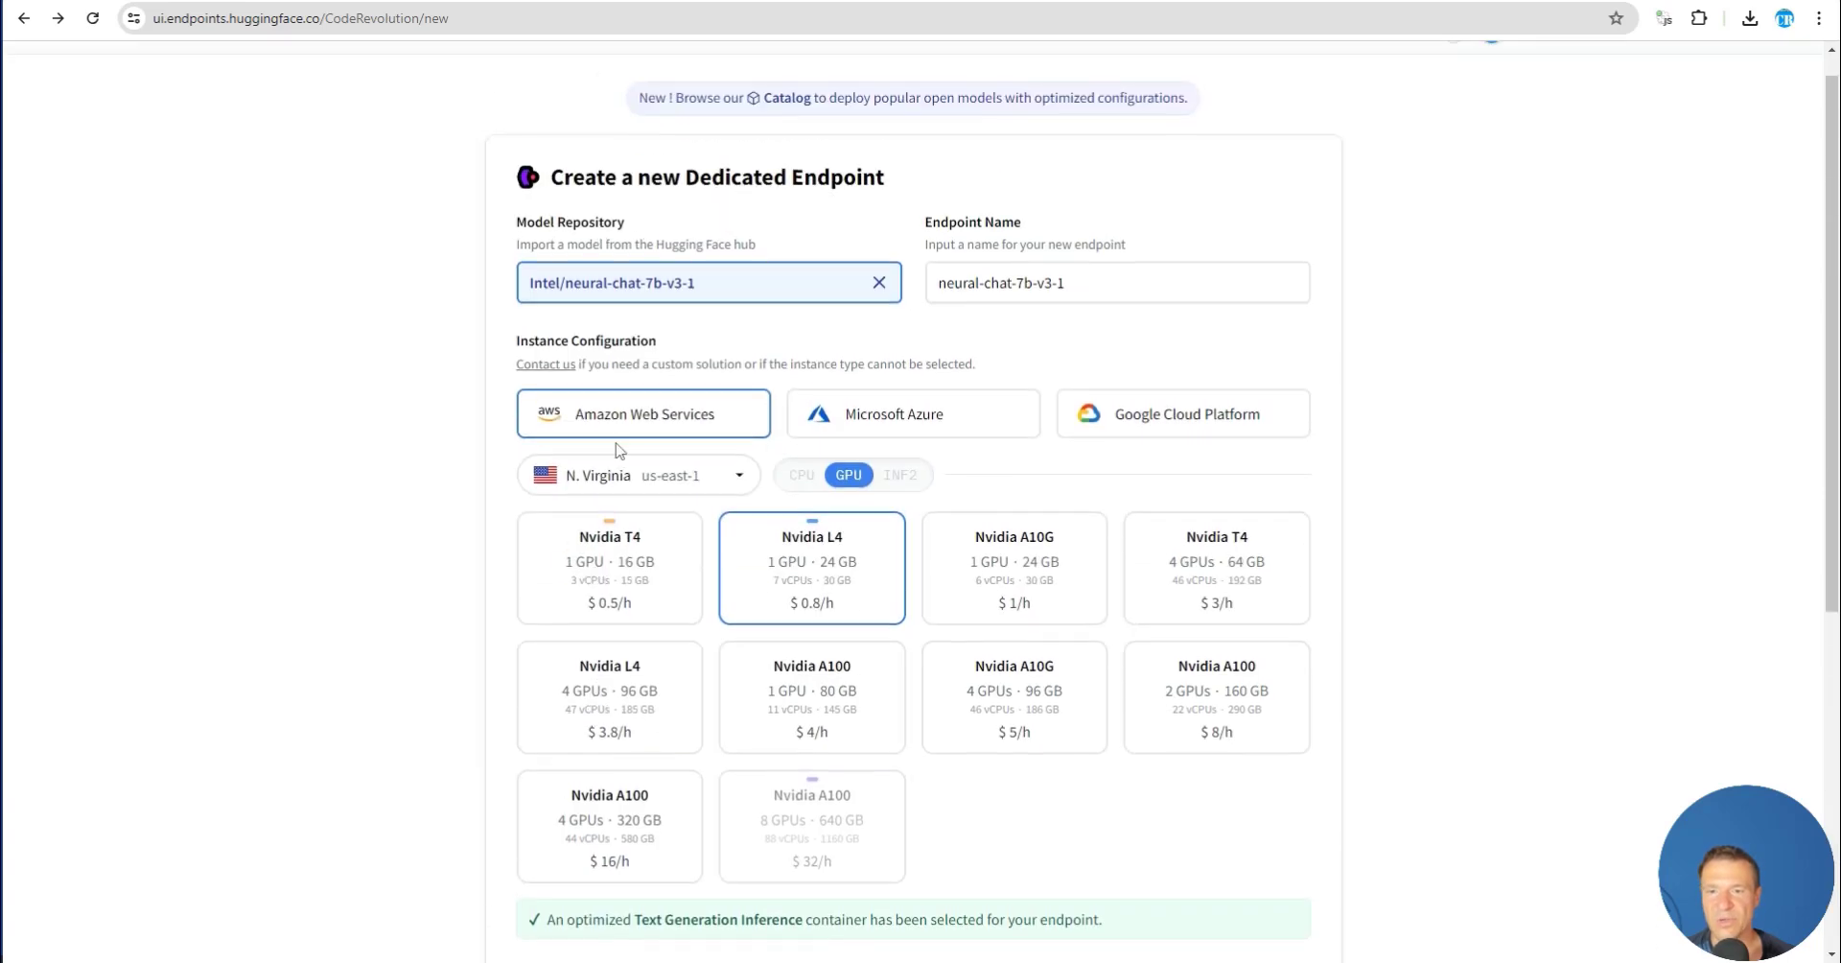
scroll(773, 291, "down", 3)
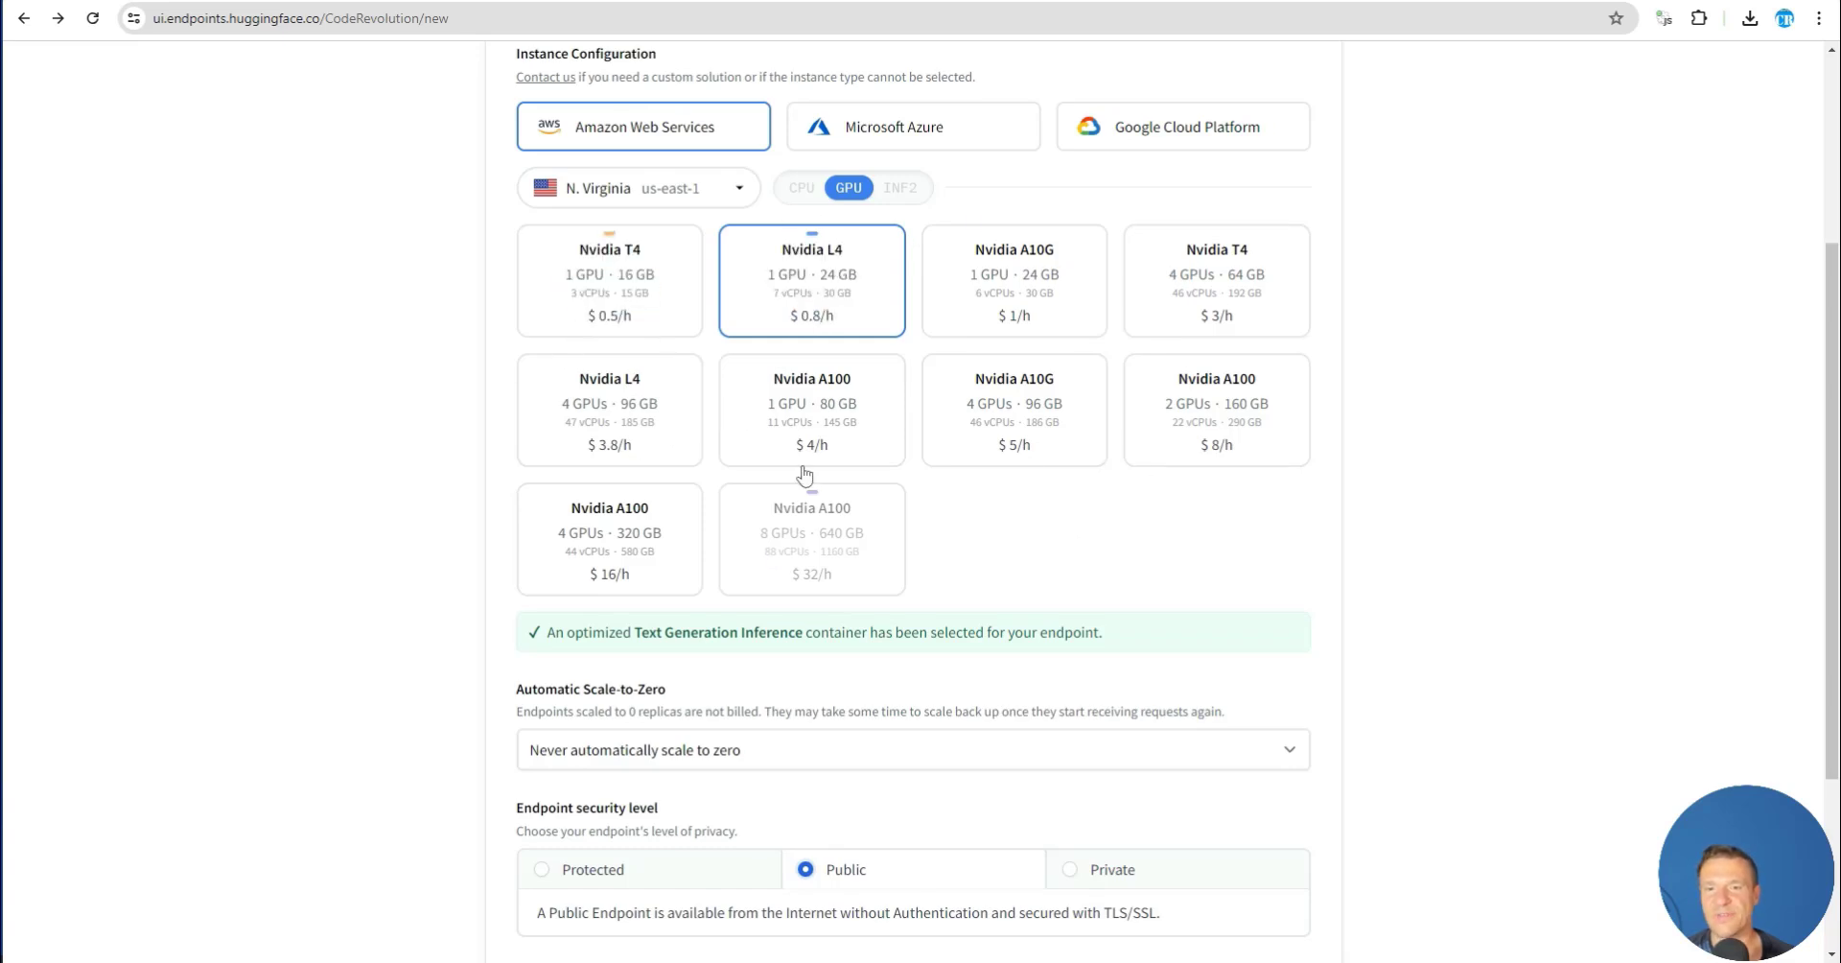
scroll(669, 173, "down", 3)
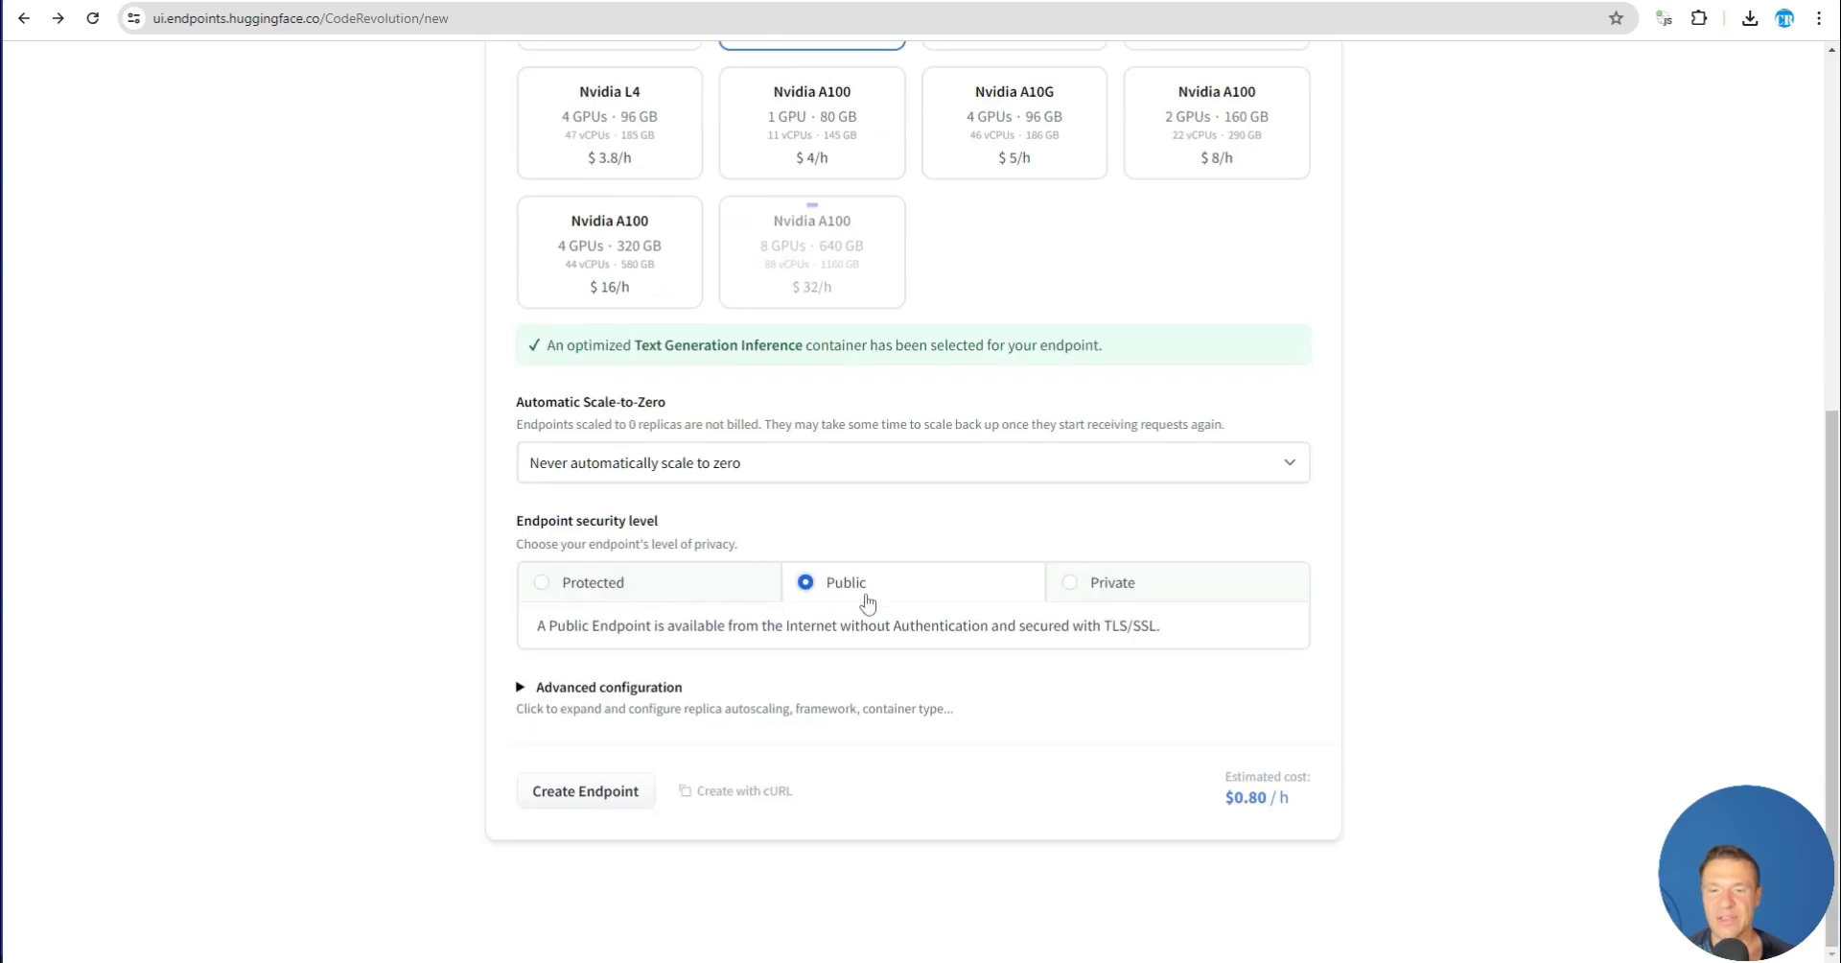
left_click(587, 792)
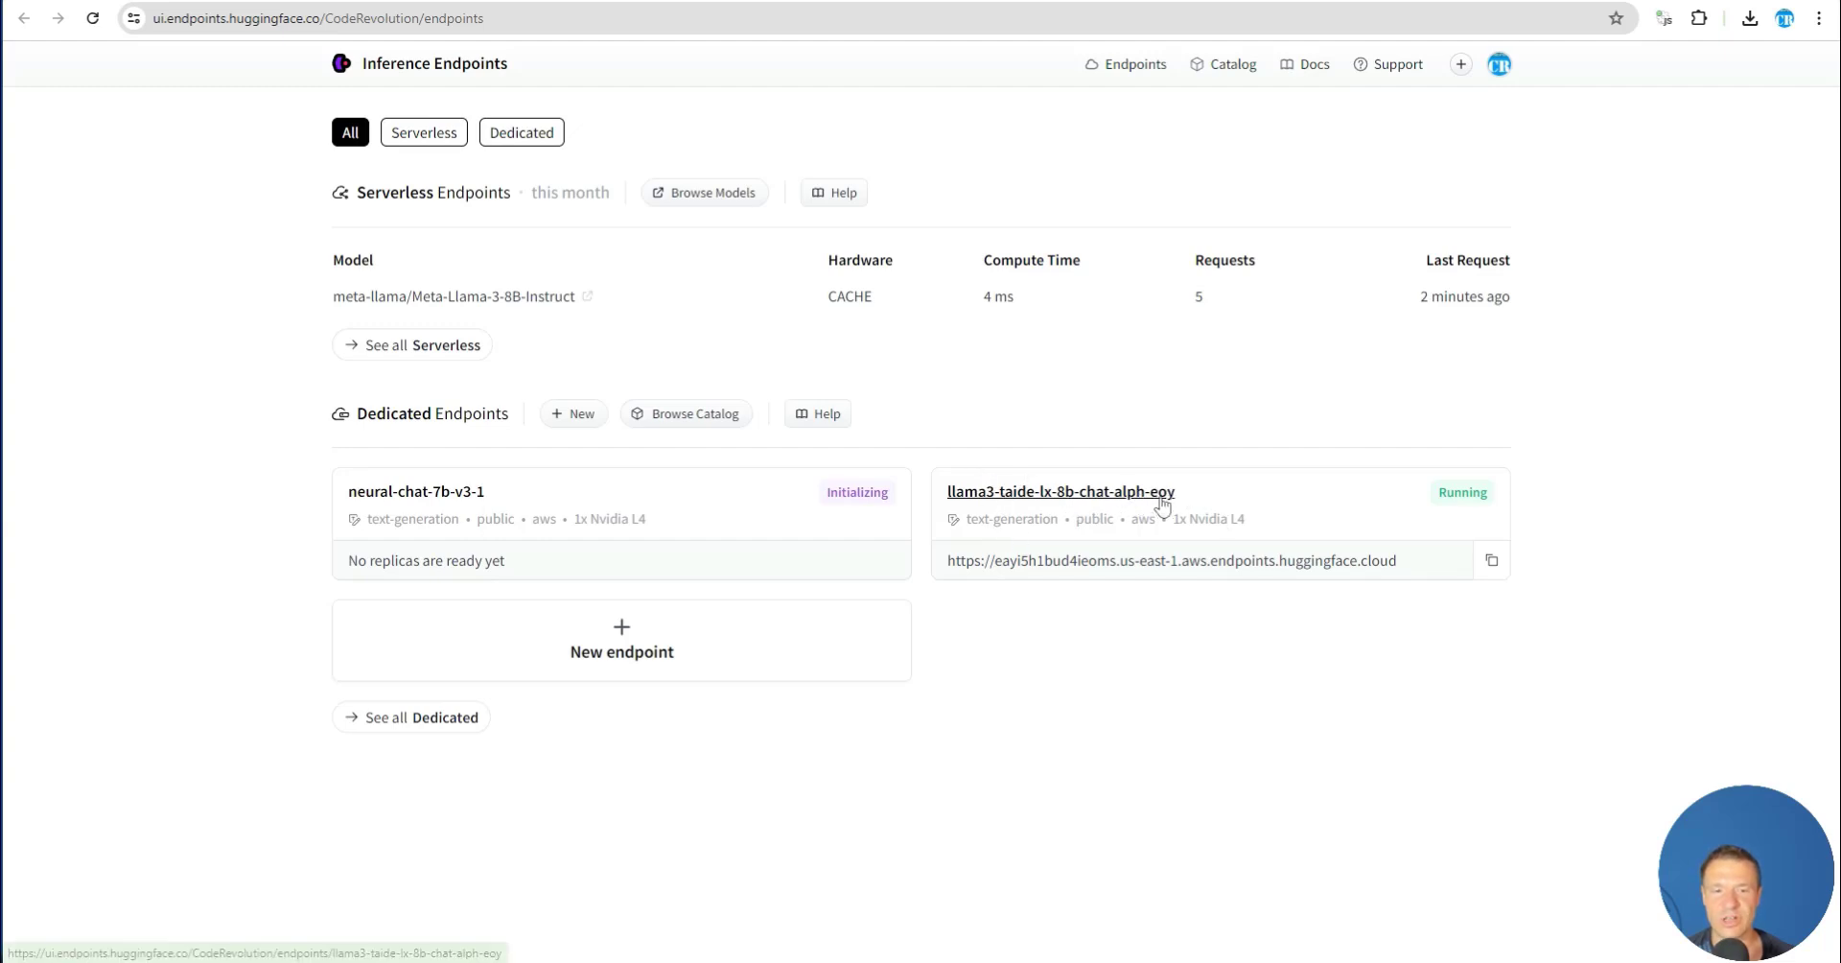
Copy the URL of the running llama3-taide-lx-8b-chat-alph-eoy endpoint into the Inference Endpoint URL field of the Aiomatic HuggingFace Models settings
left_click_drag(1432, 564, 948, 562)
key("ctrl+c")
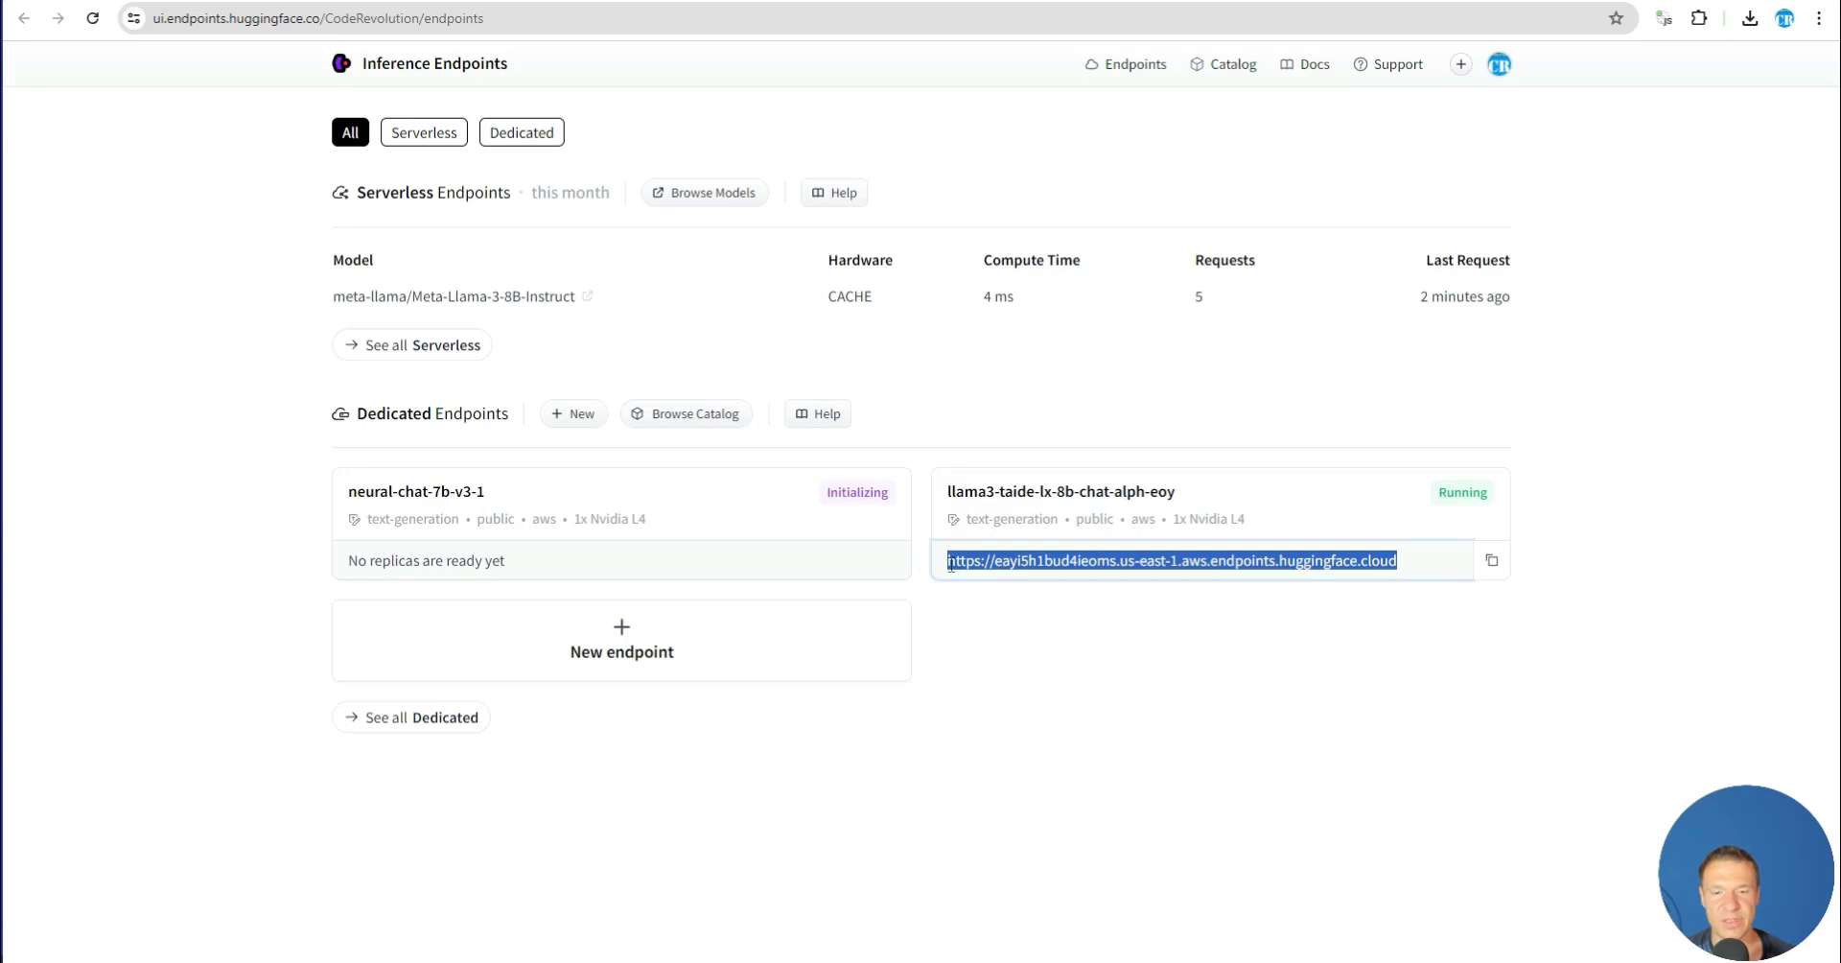
right_click(989, 559)
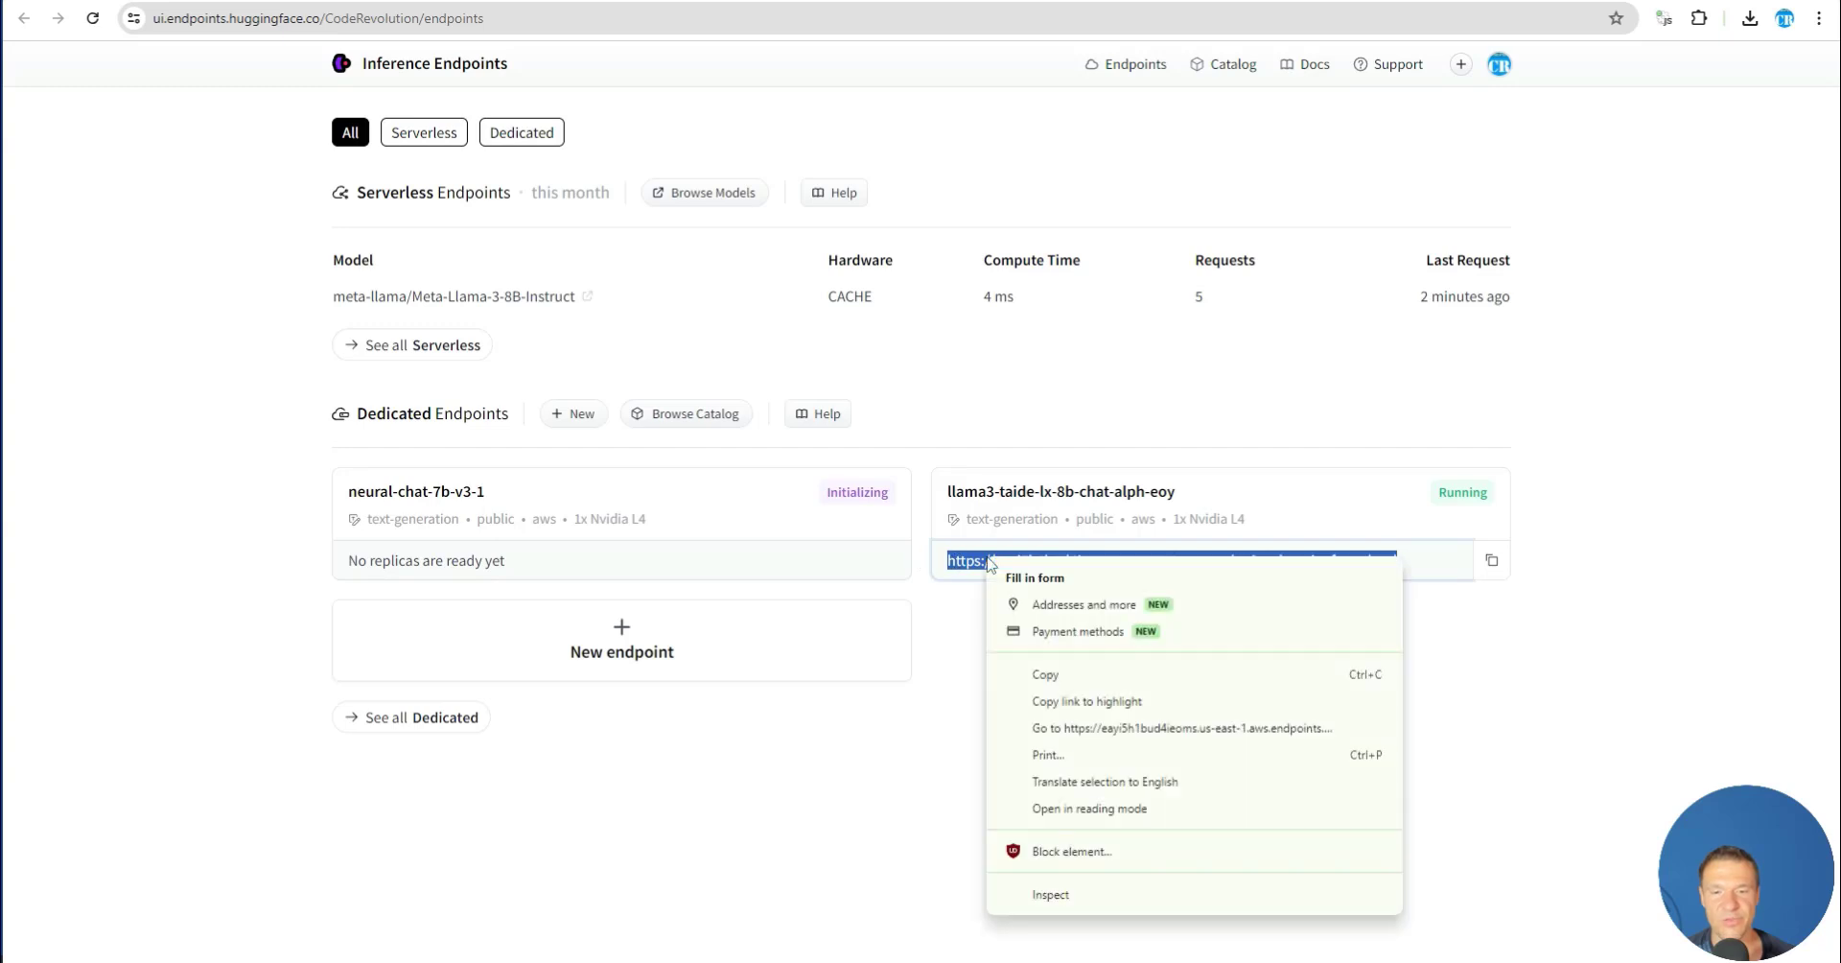
left_click(1056, 676)
key("alt+Tab")
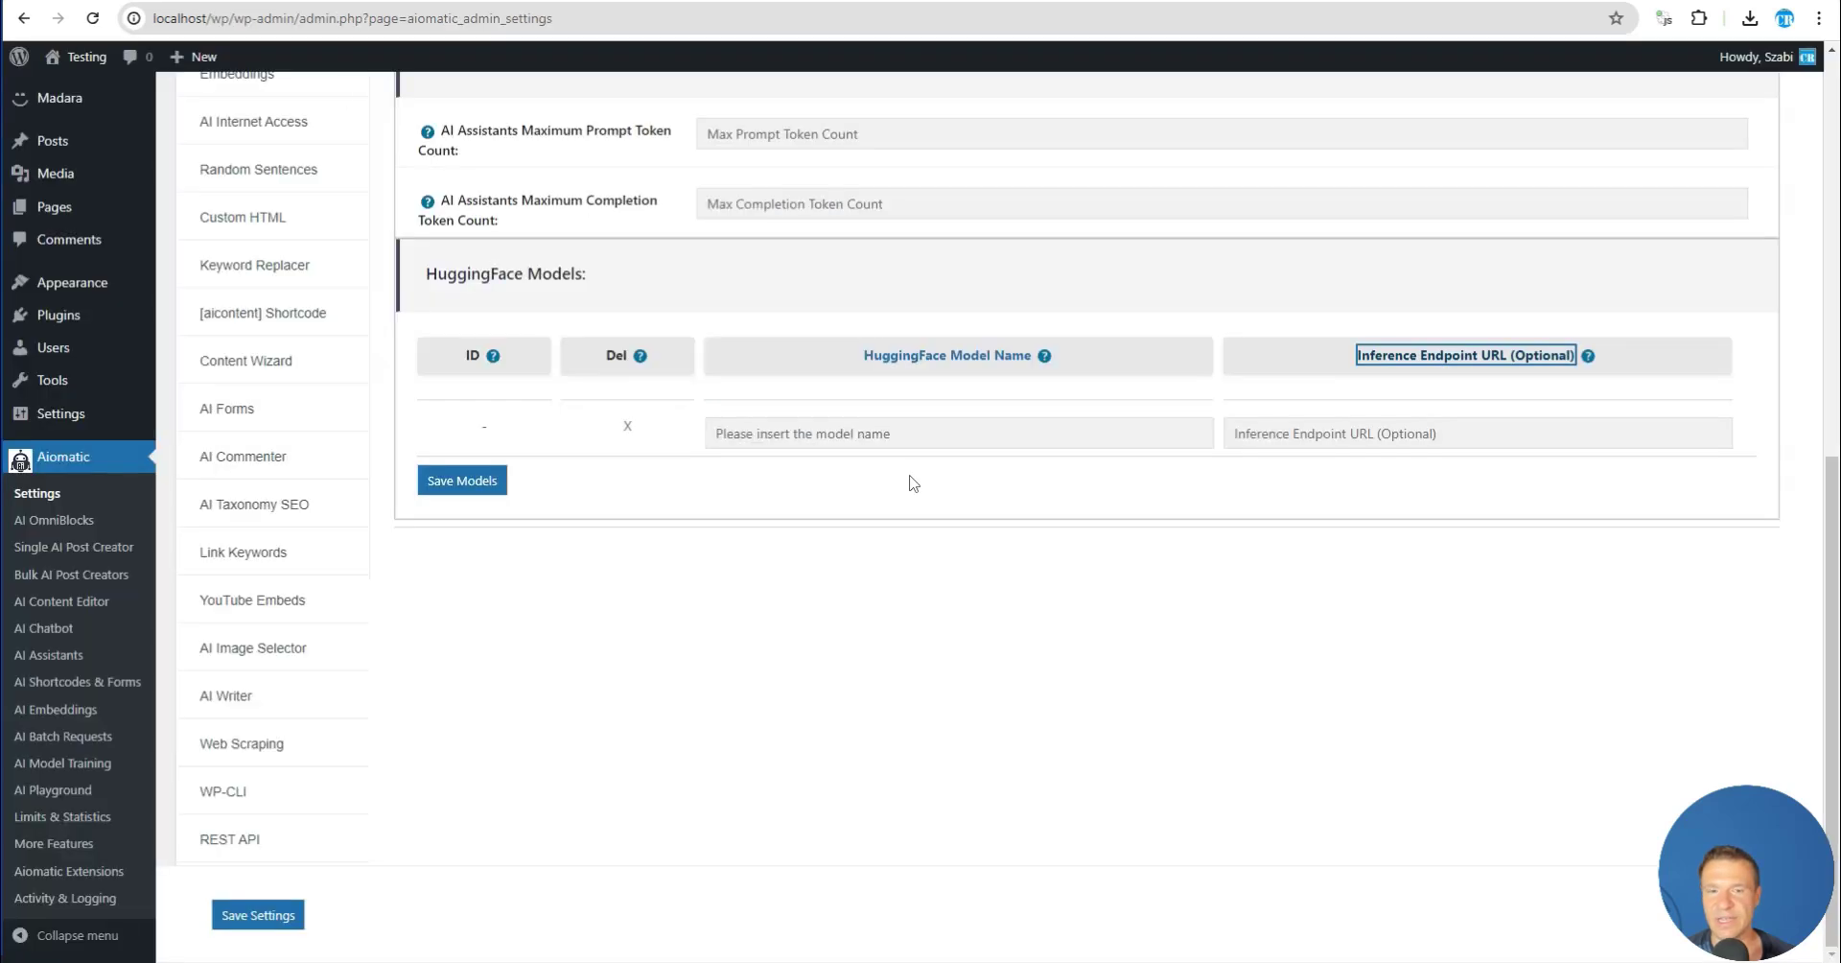
left_click(1275, 433)
right_click(1285, 437)
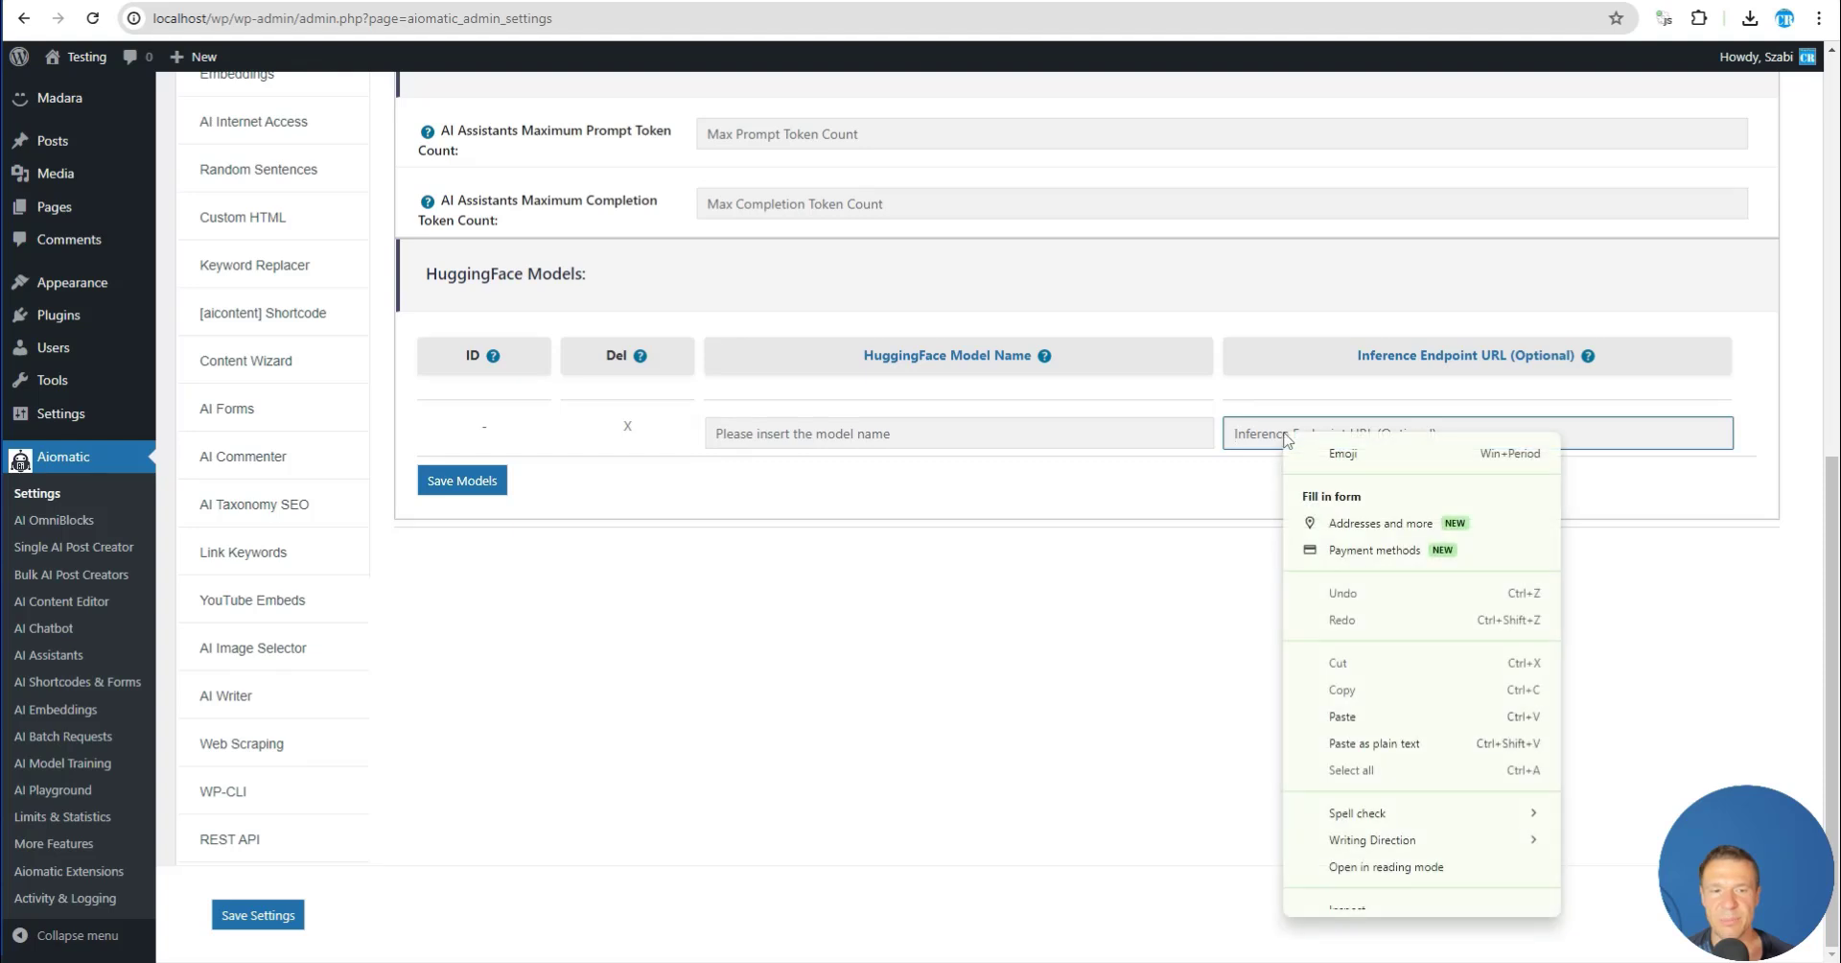
left_click(1342, 717)
Copy the endpoint name llama3-taide-lx-8b-chat-alph-eoy into Aiomatic's HuggingFace Model Name field and save the models
key("alt+Tab")
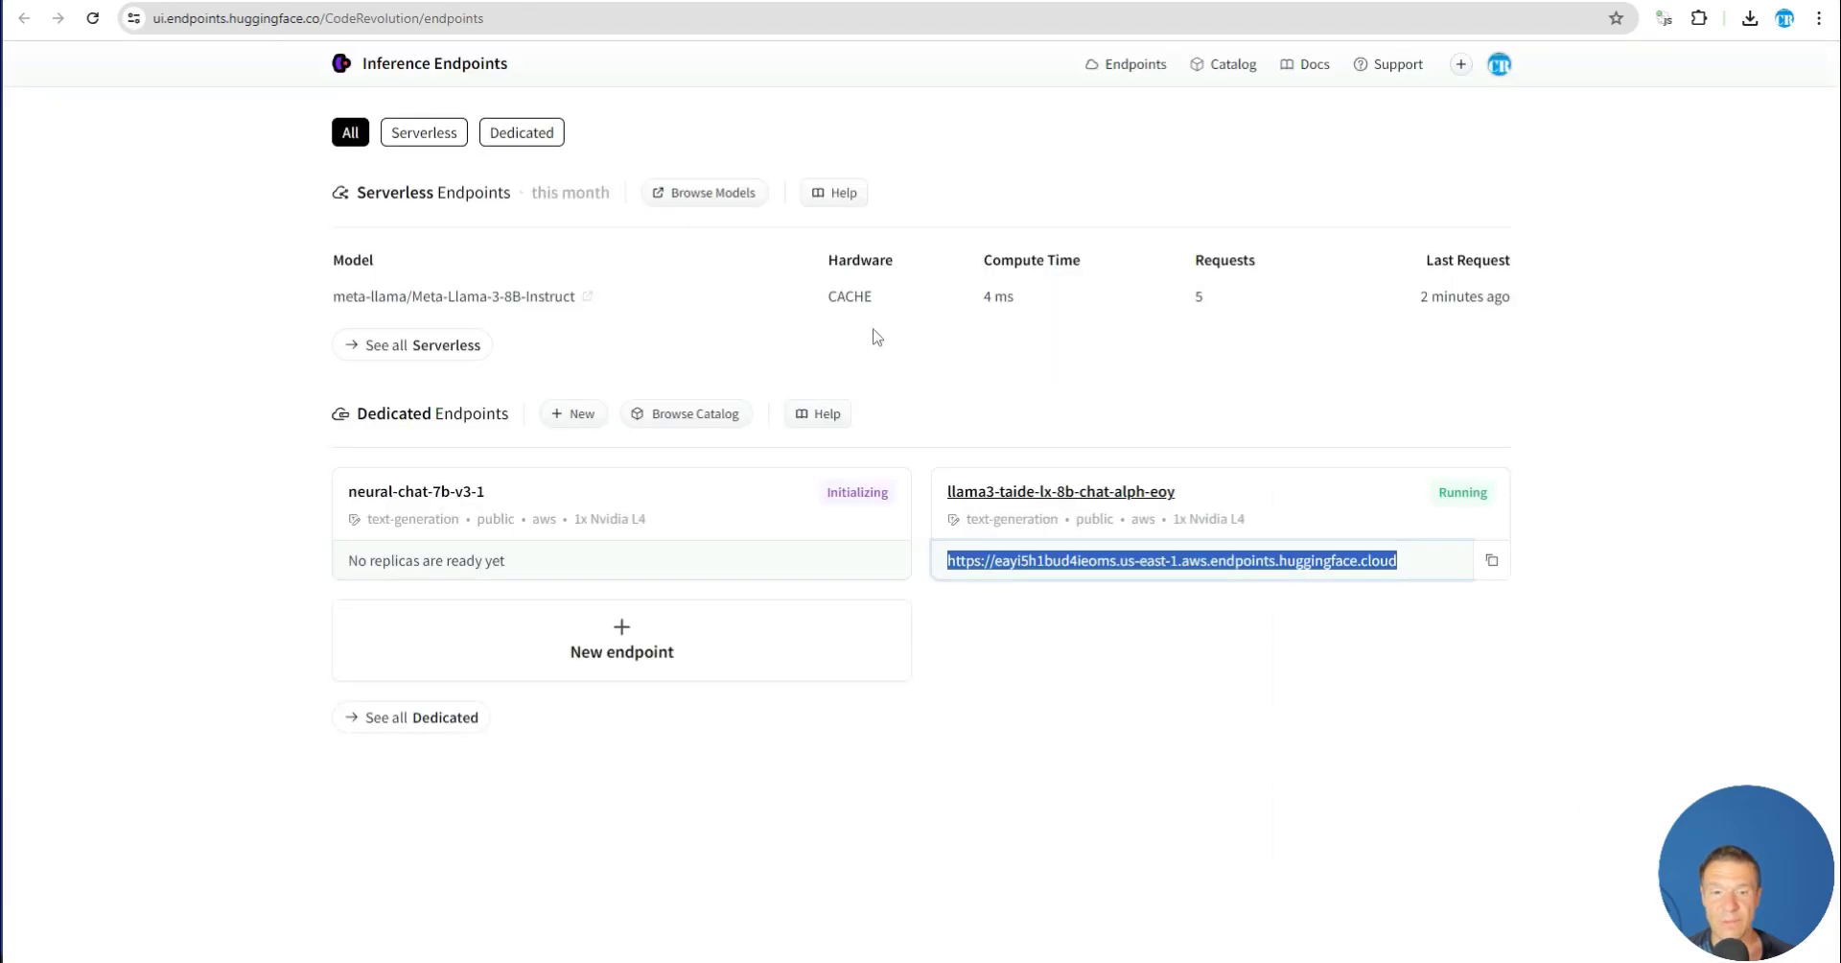
left_click_drag(1177, 494, 1147, 500)
left_click_drag(979, 503, 947, 492)
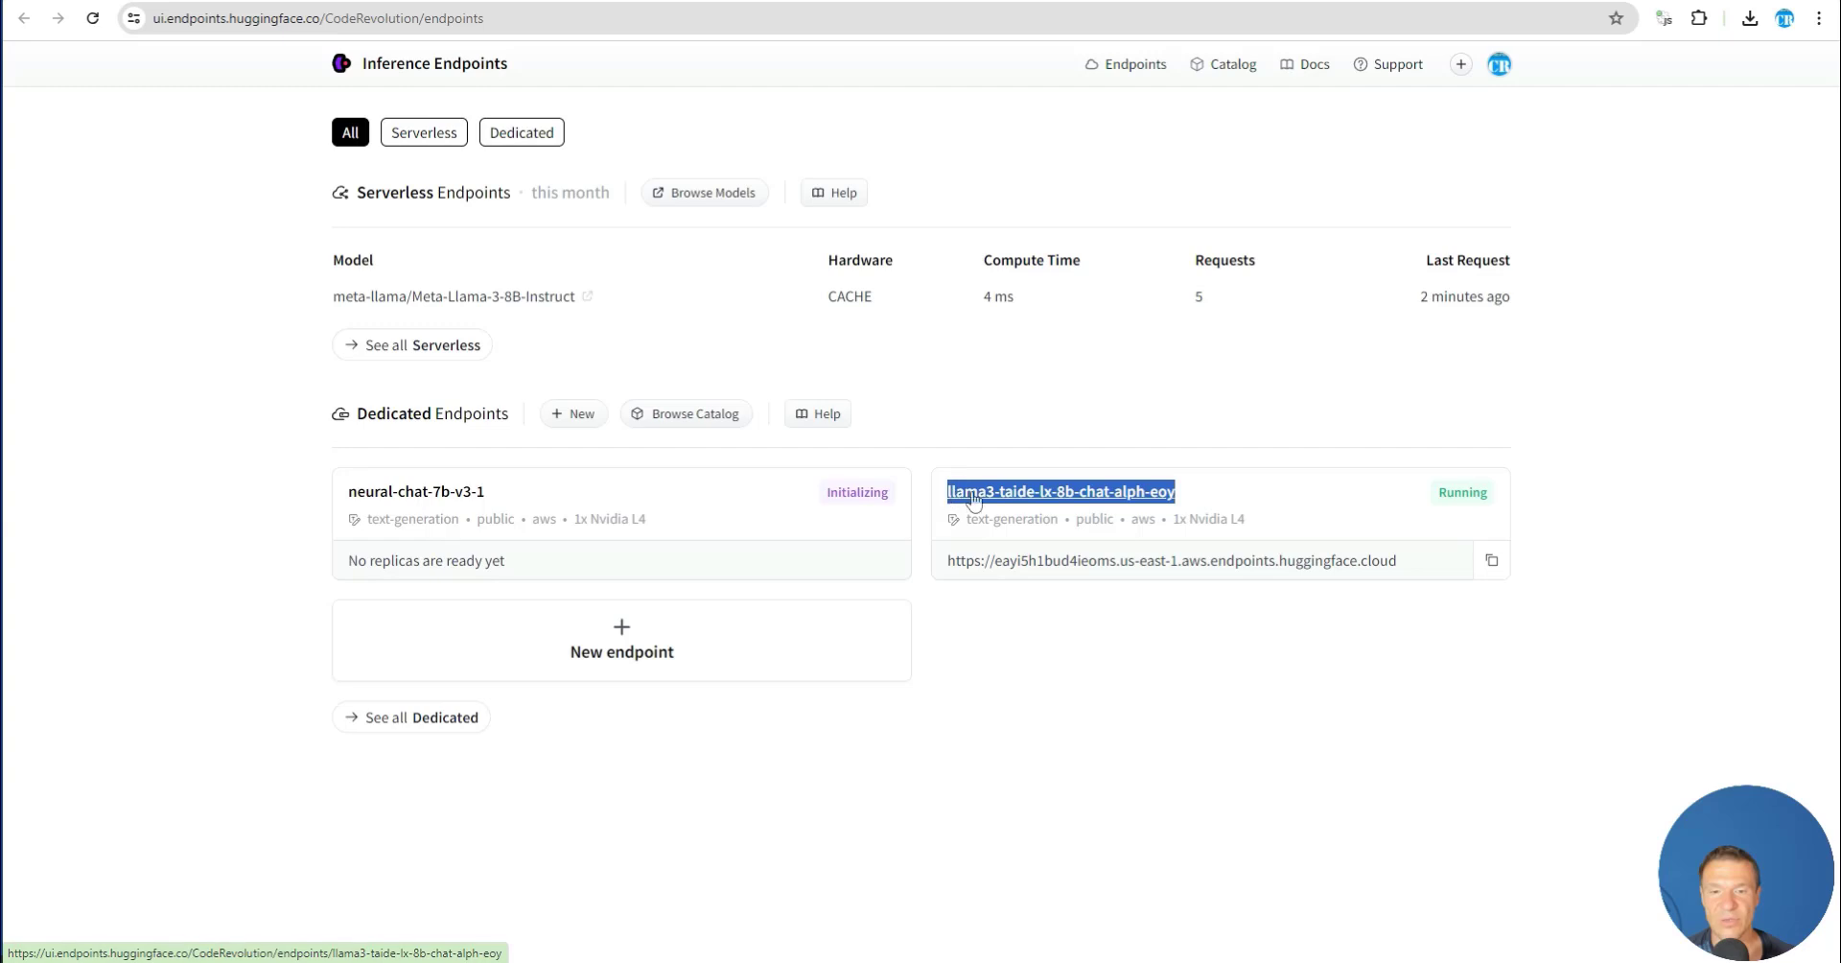
right_click(963, 491)
left_click(1036, 673)
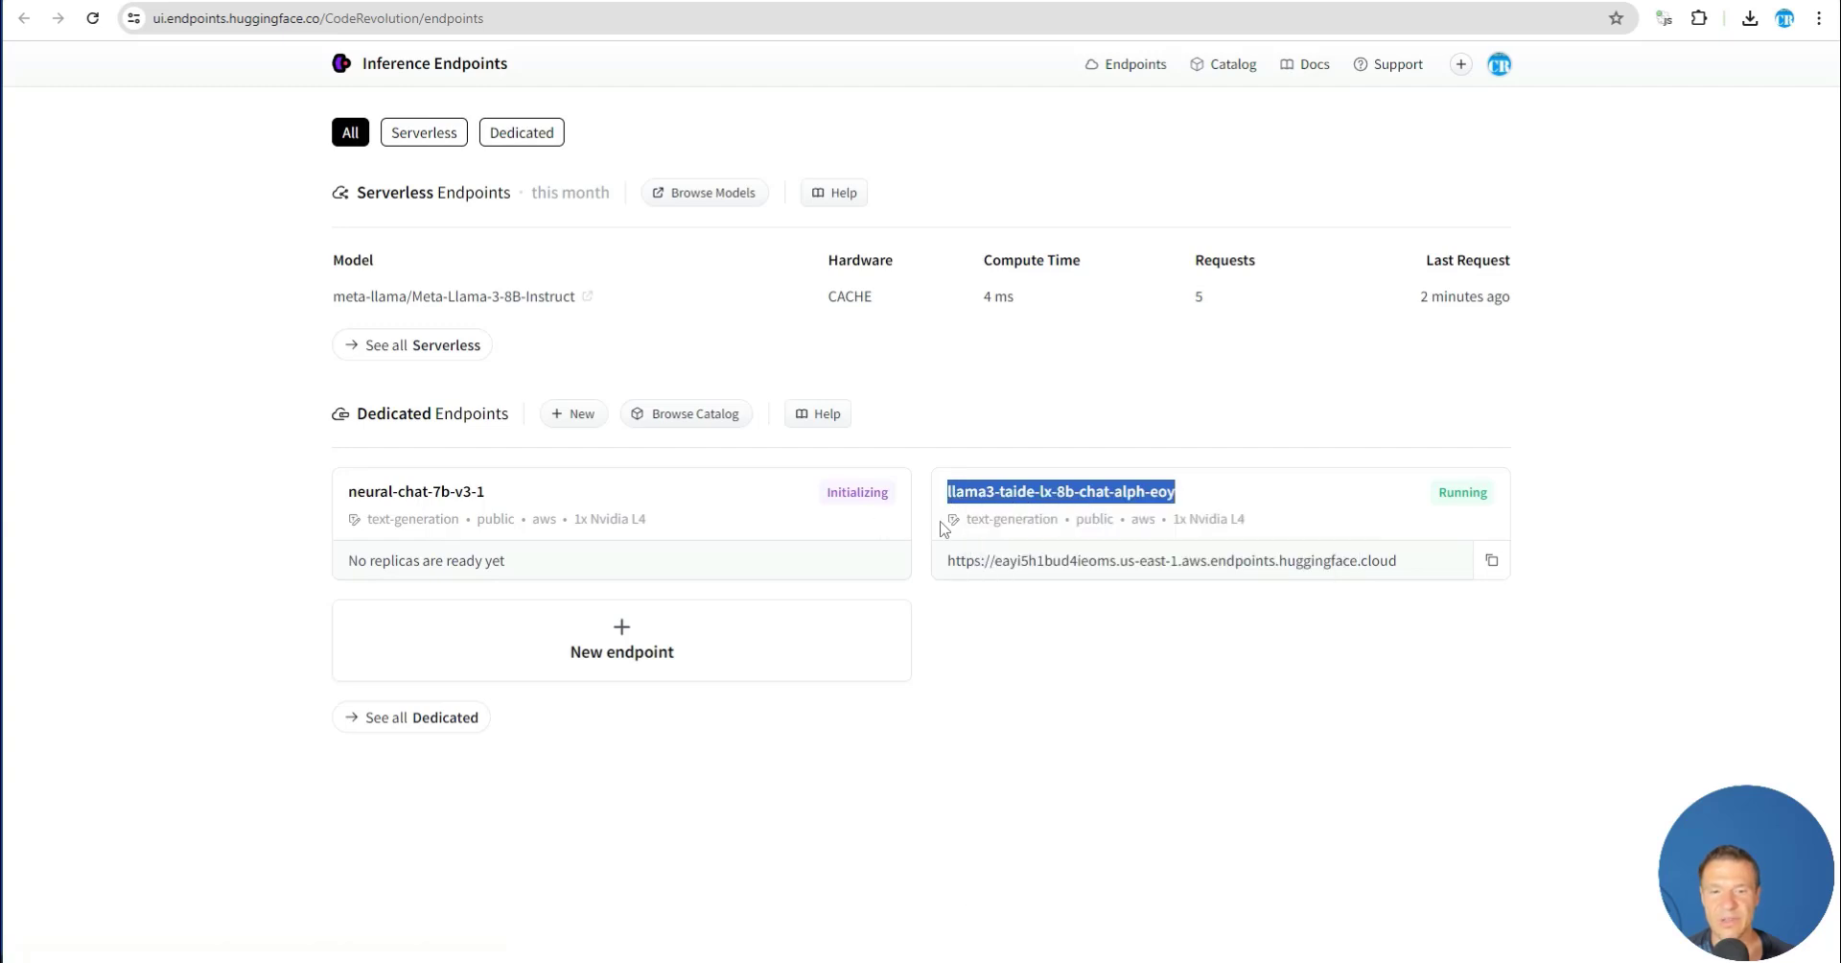
key("ctrl+Tab")
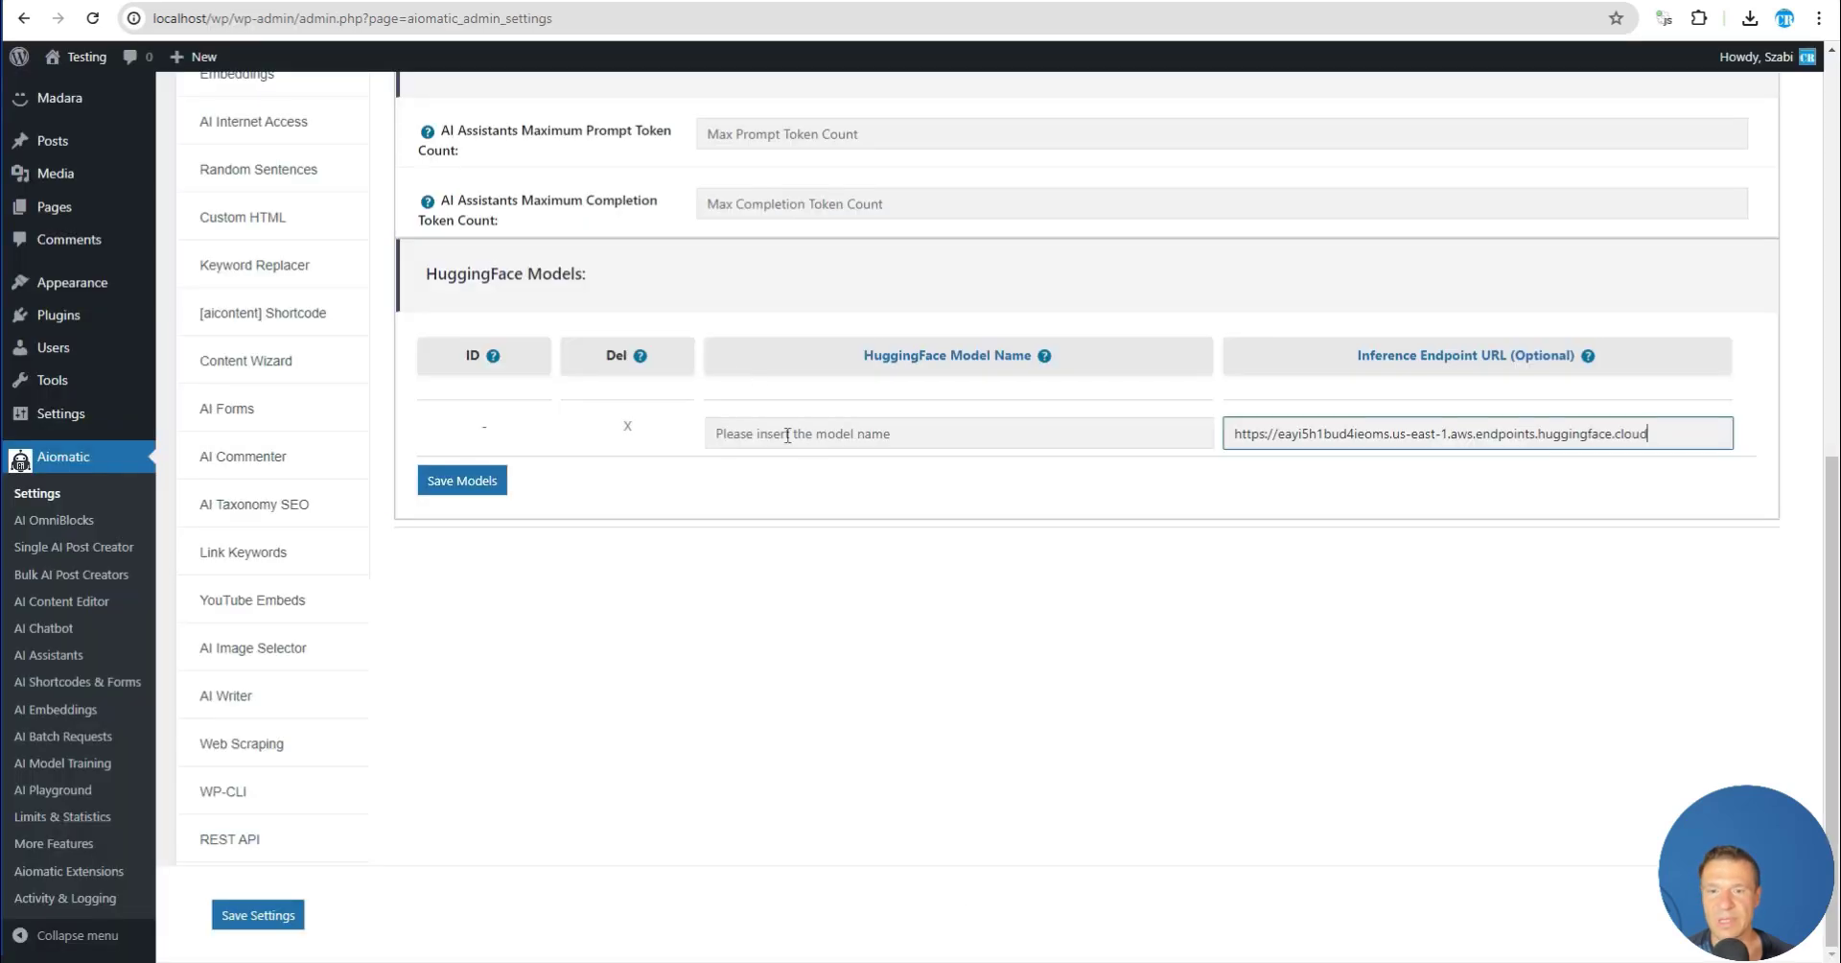
right_click(782, 433)
left_click(838, 711)
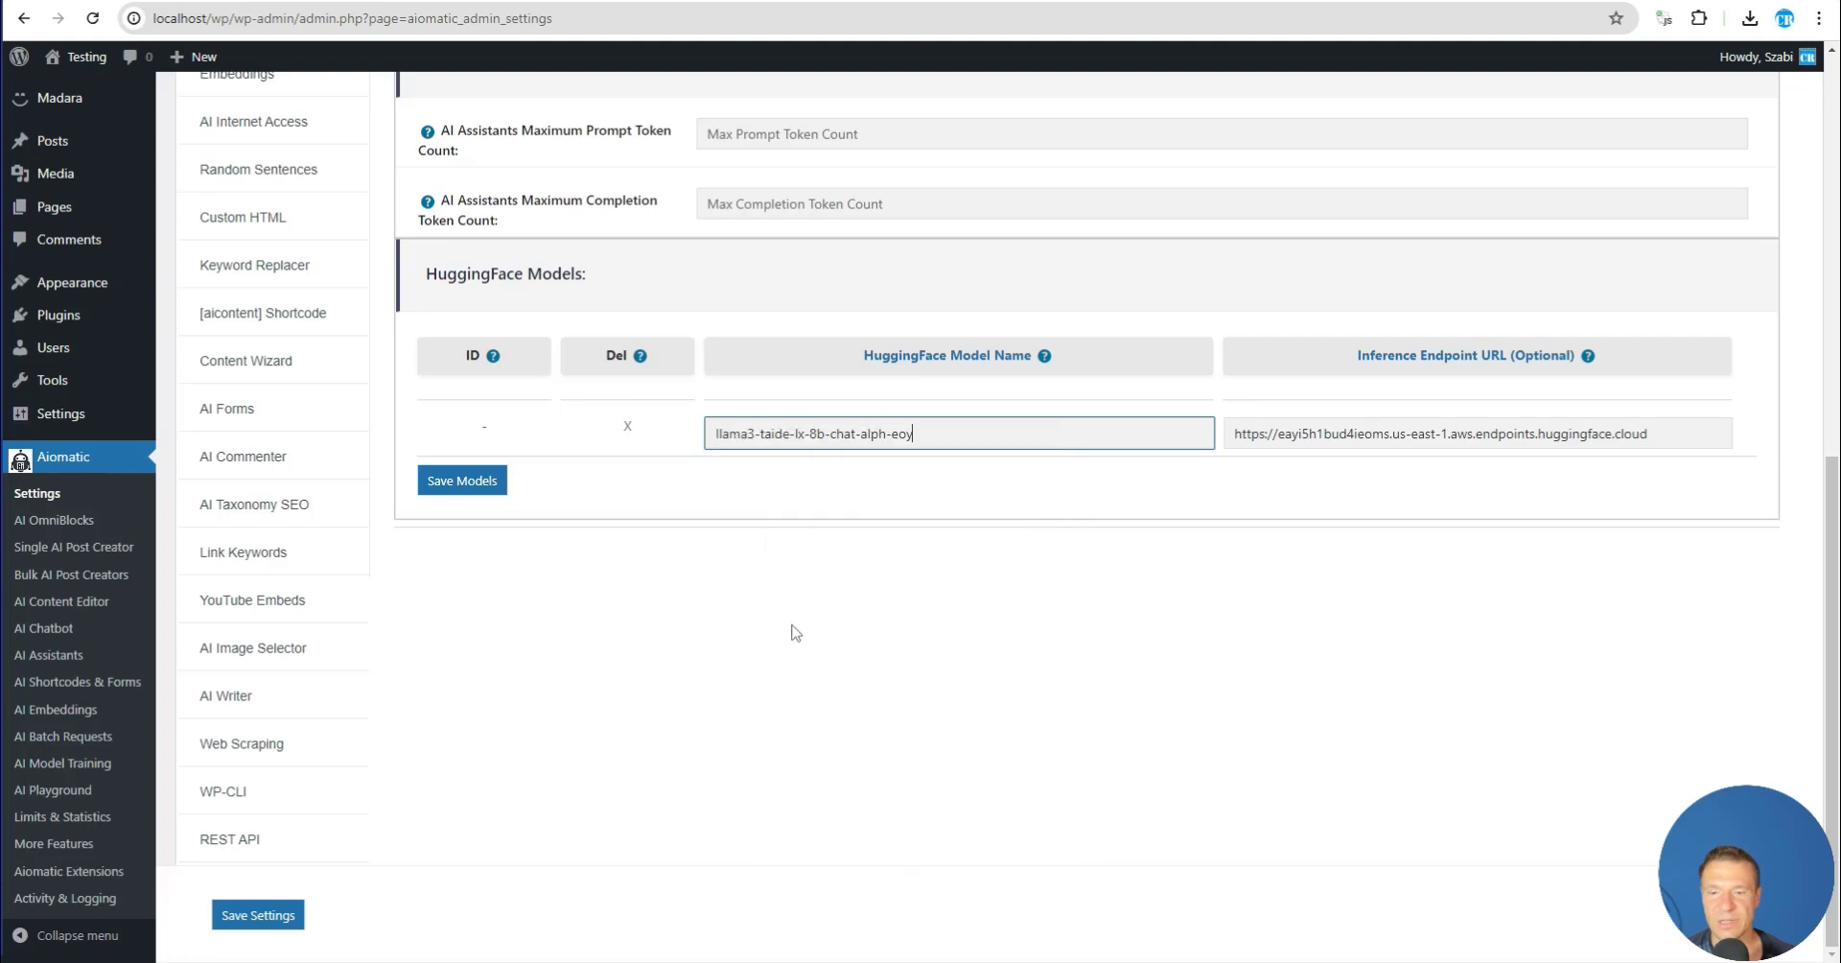
left_click(462, 483)
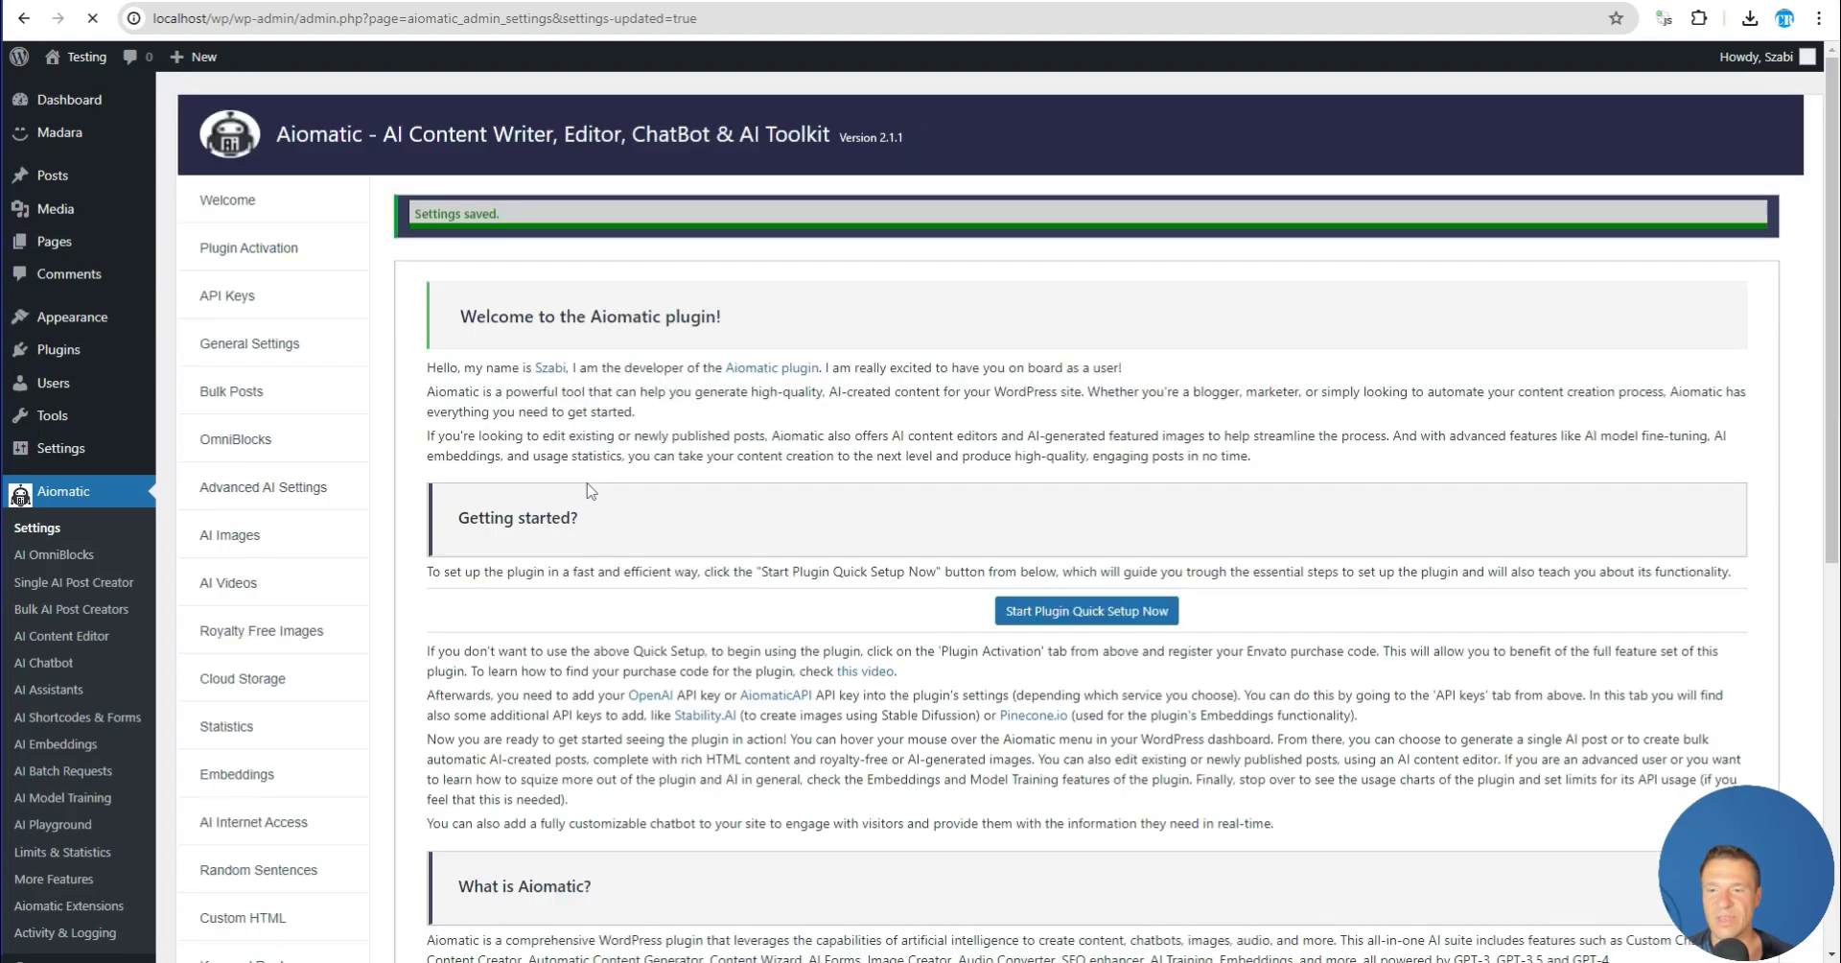
Open Aiomatic's Single AI Post Creator in Express Mode
scroll(596, 133, "down", 7)
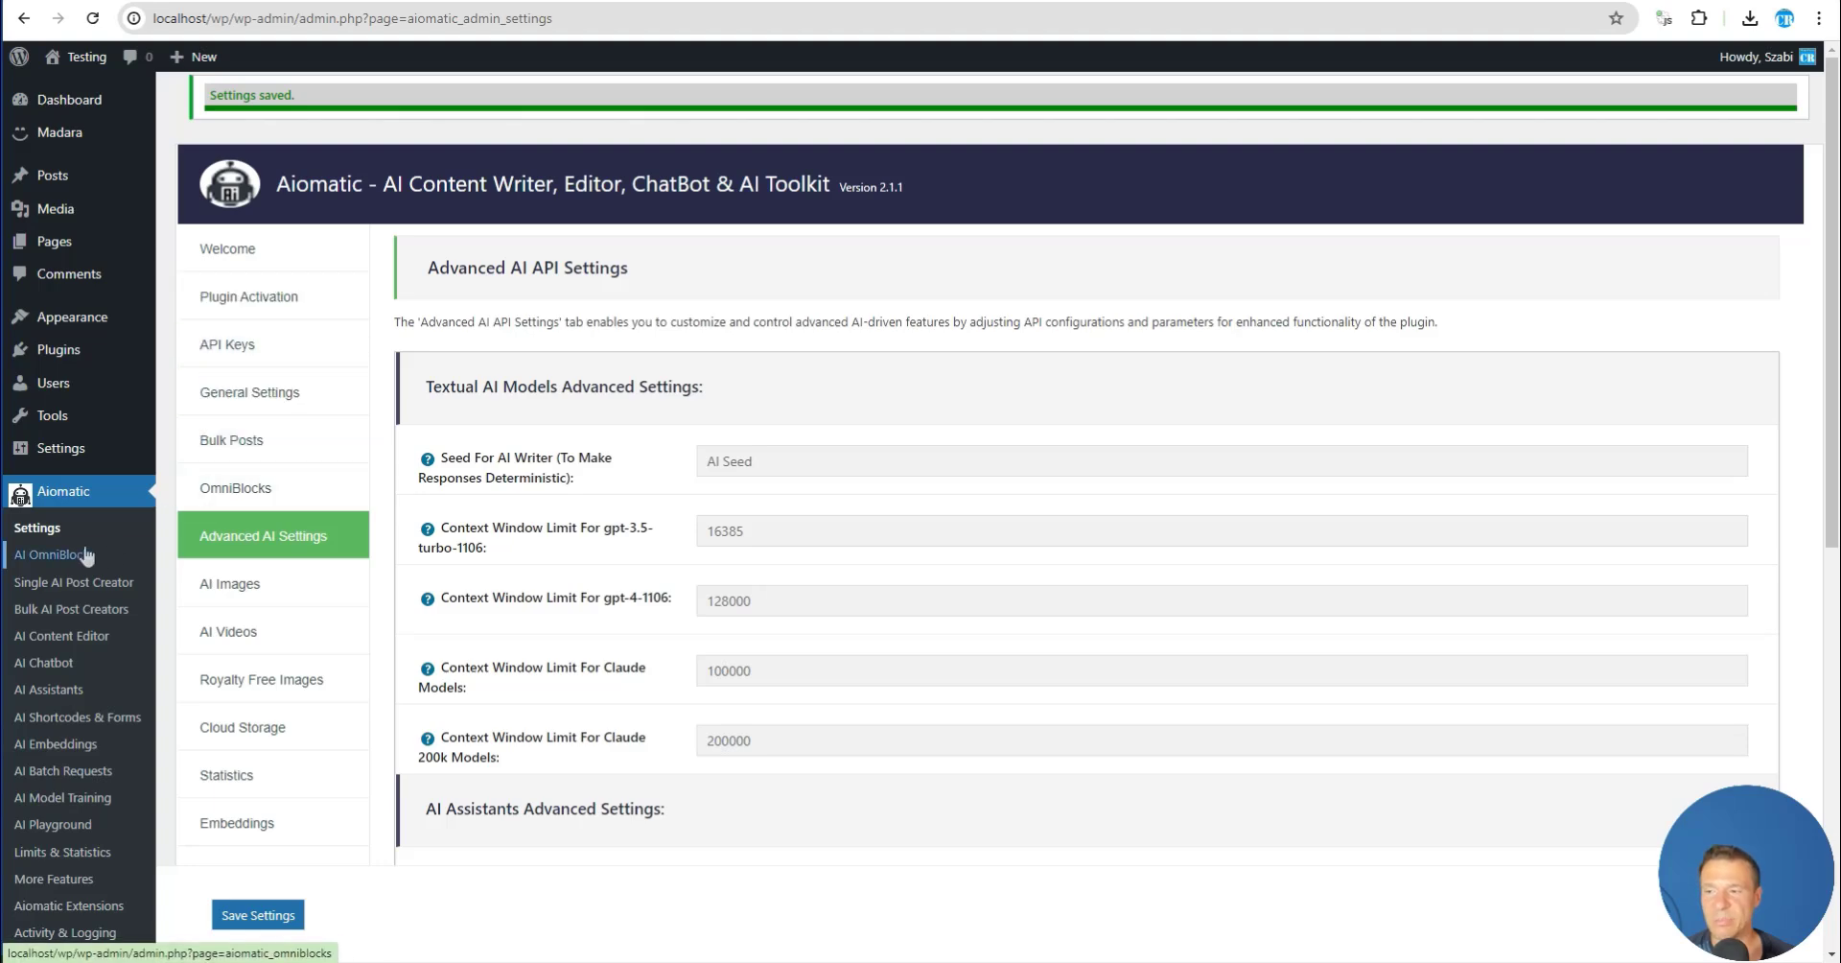
left_click(64, 594)
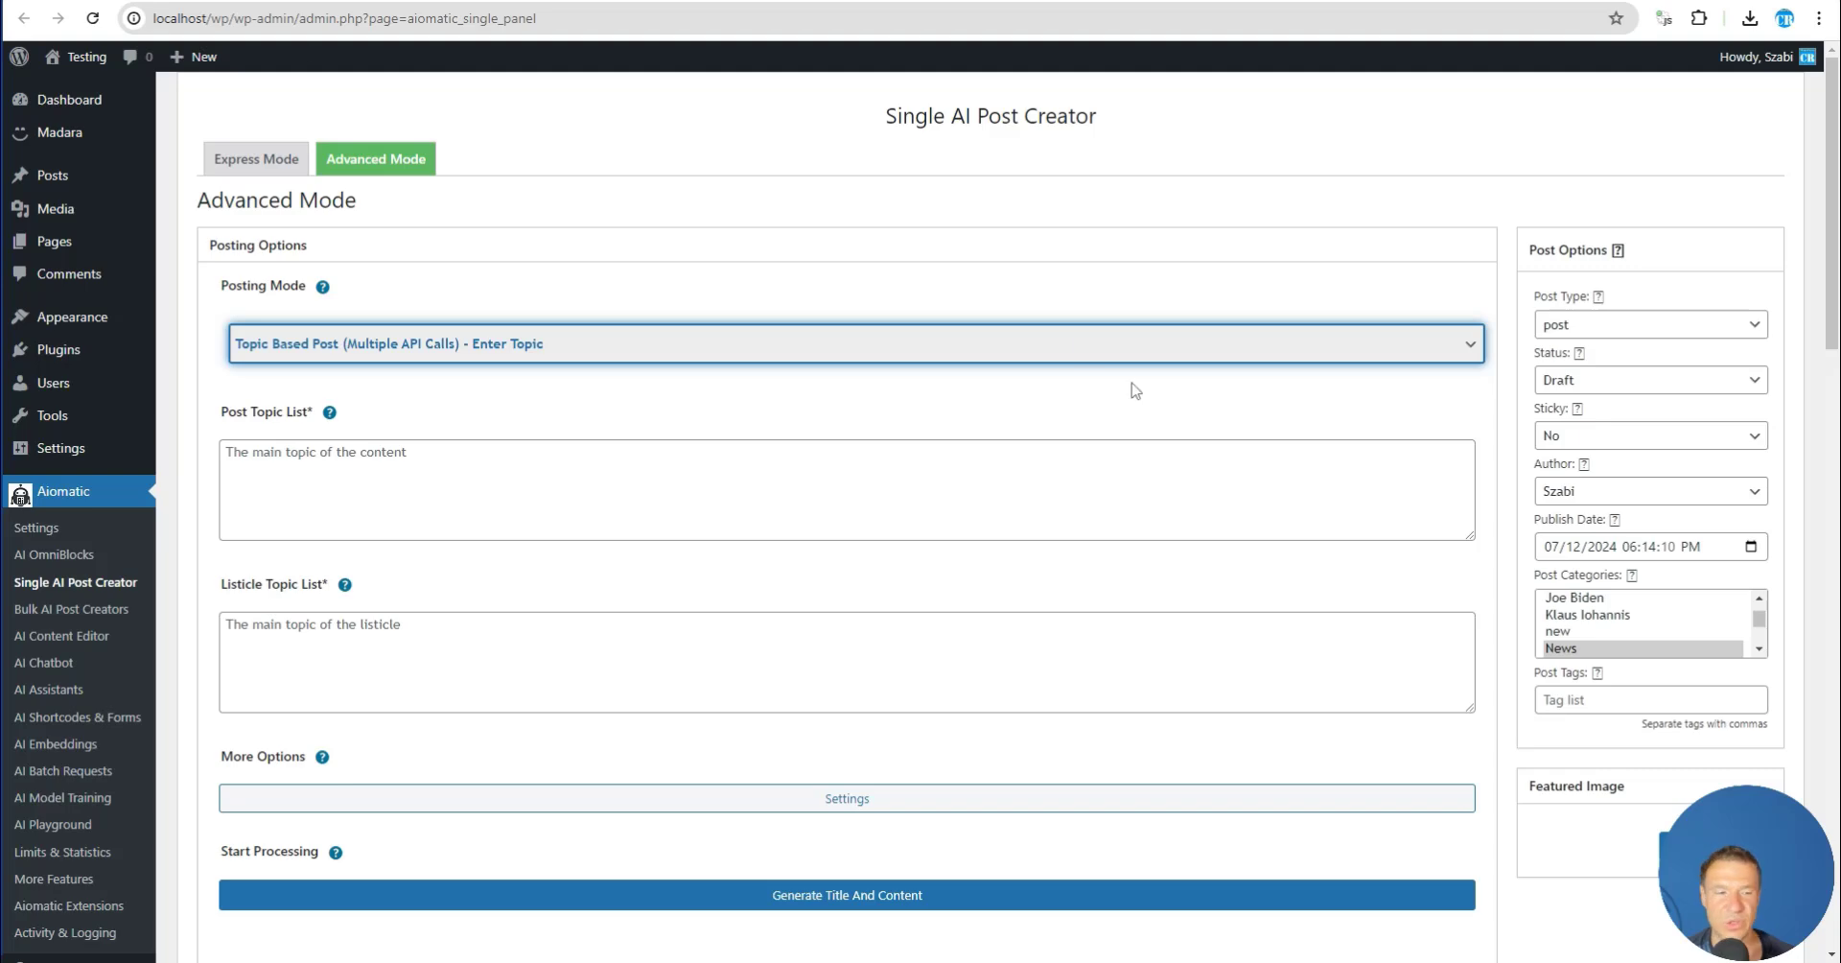
left_click(256, 158)
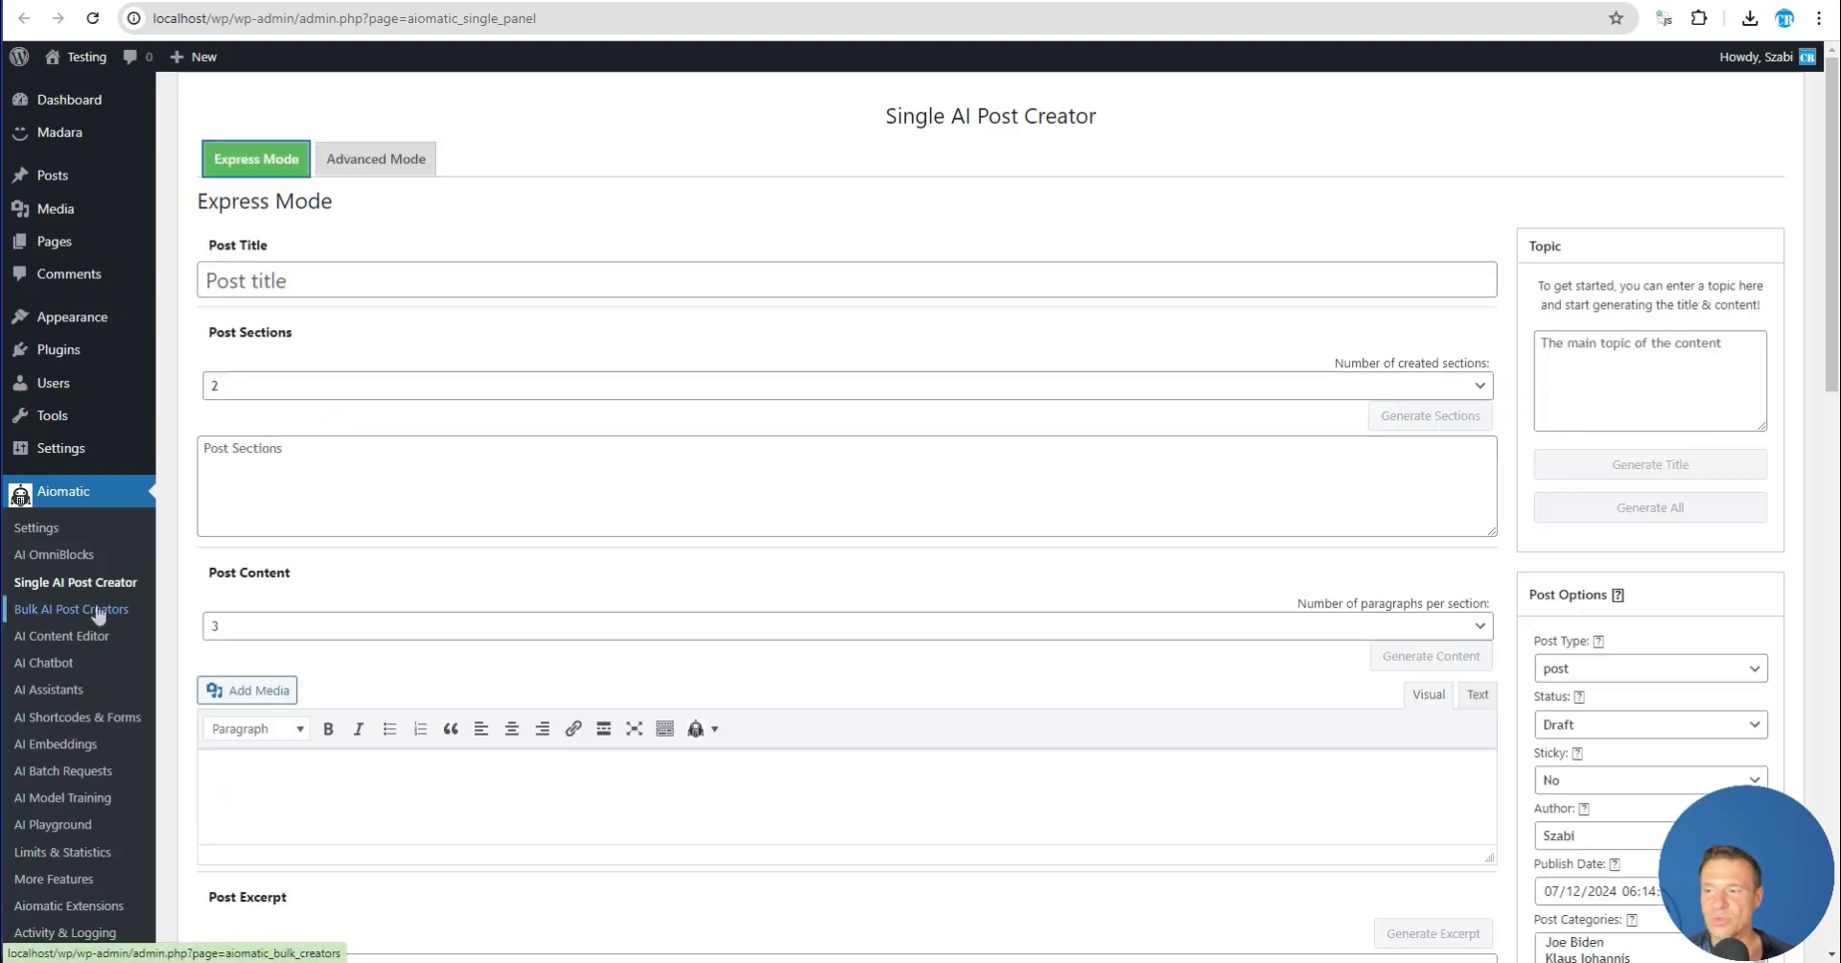
Show the Model Settings and set the AI model to llama3-taide-lx-8b-chat-alph-eoy (HuggingFace)
scroll(1515, 411, "down", 4)
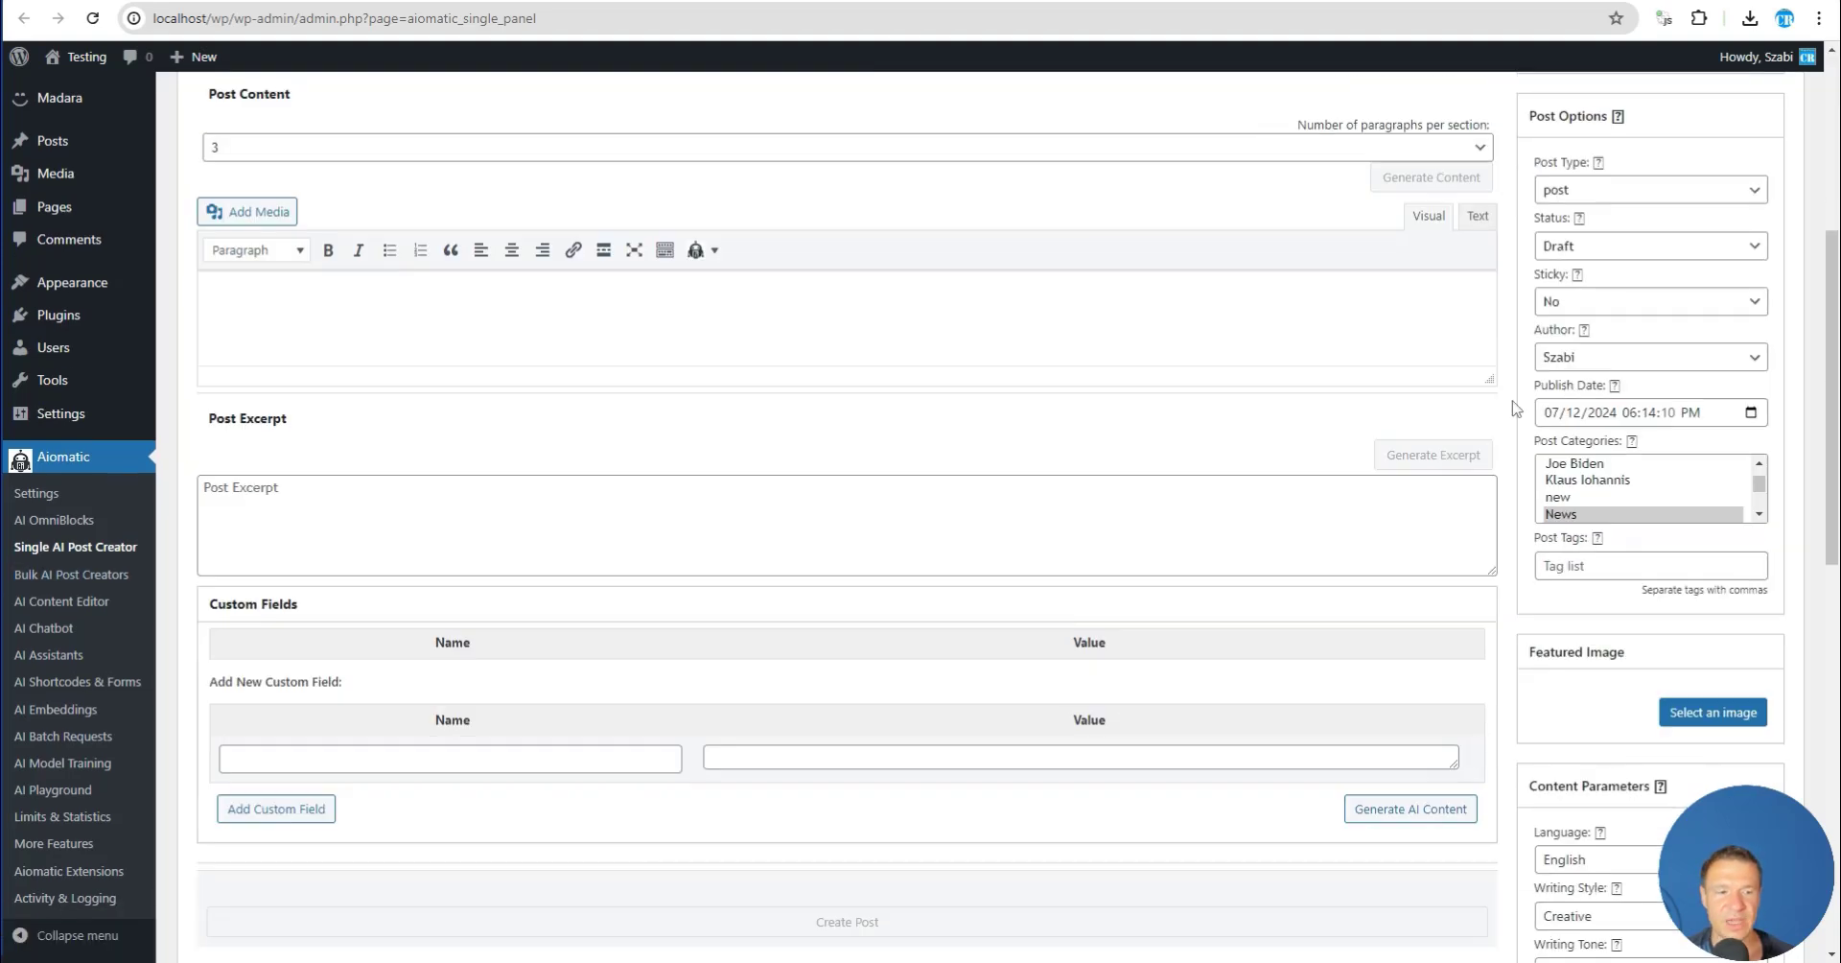
scroll(671, 527, "up", 3)
scroll(1496, 477, "down", 15)
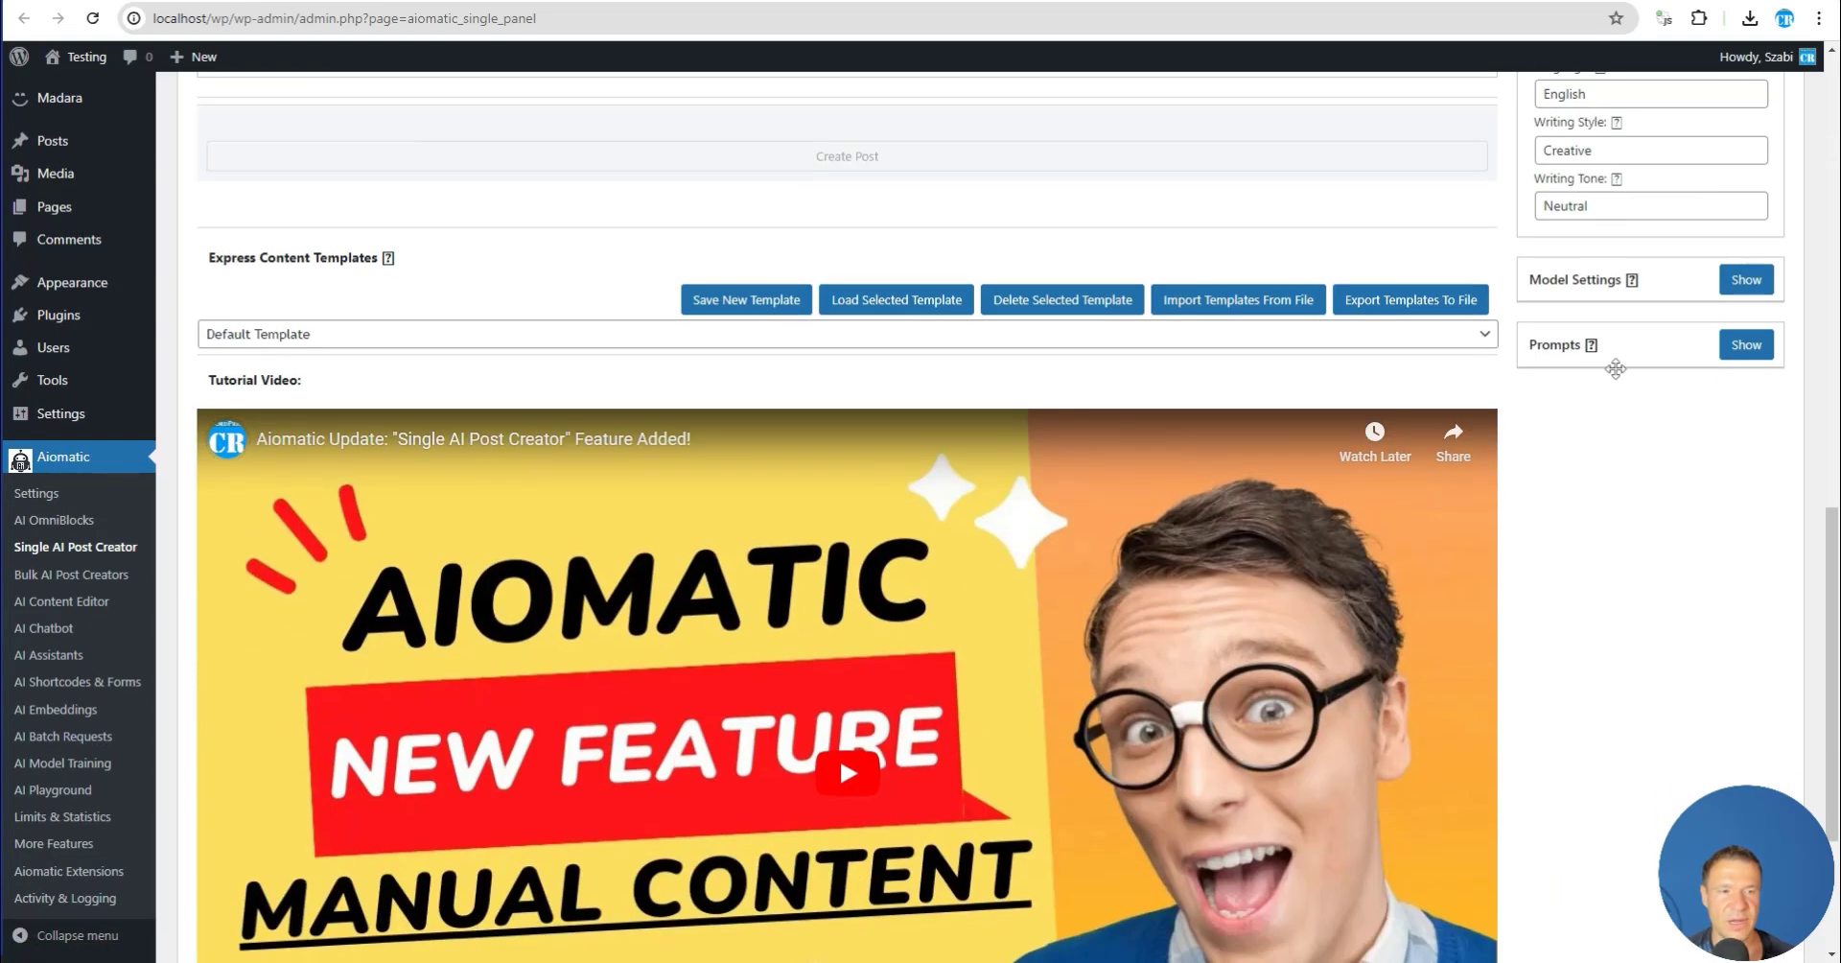
left_click(1746, 279)
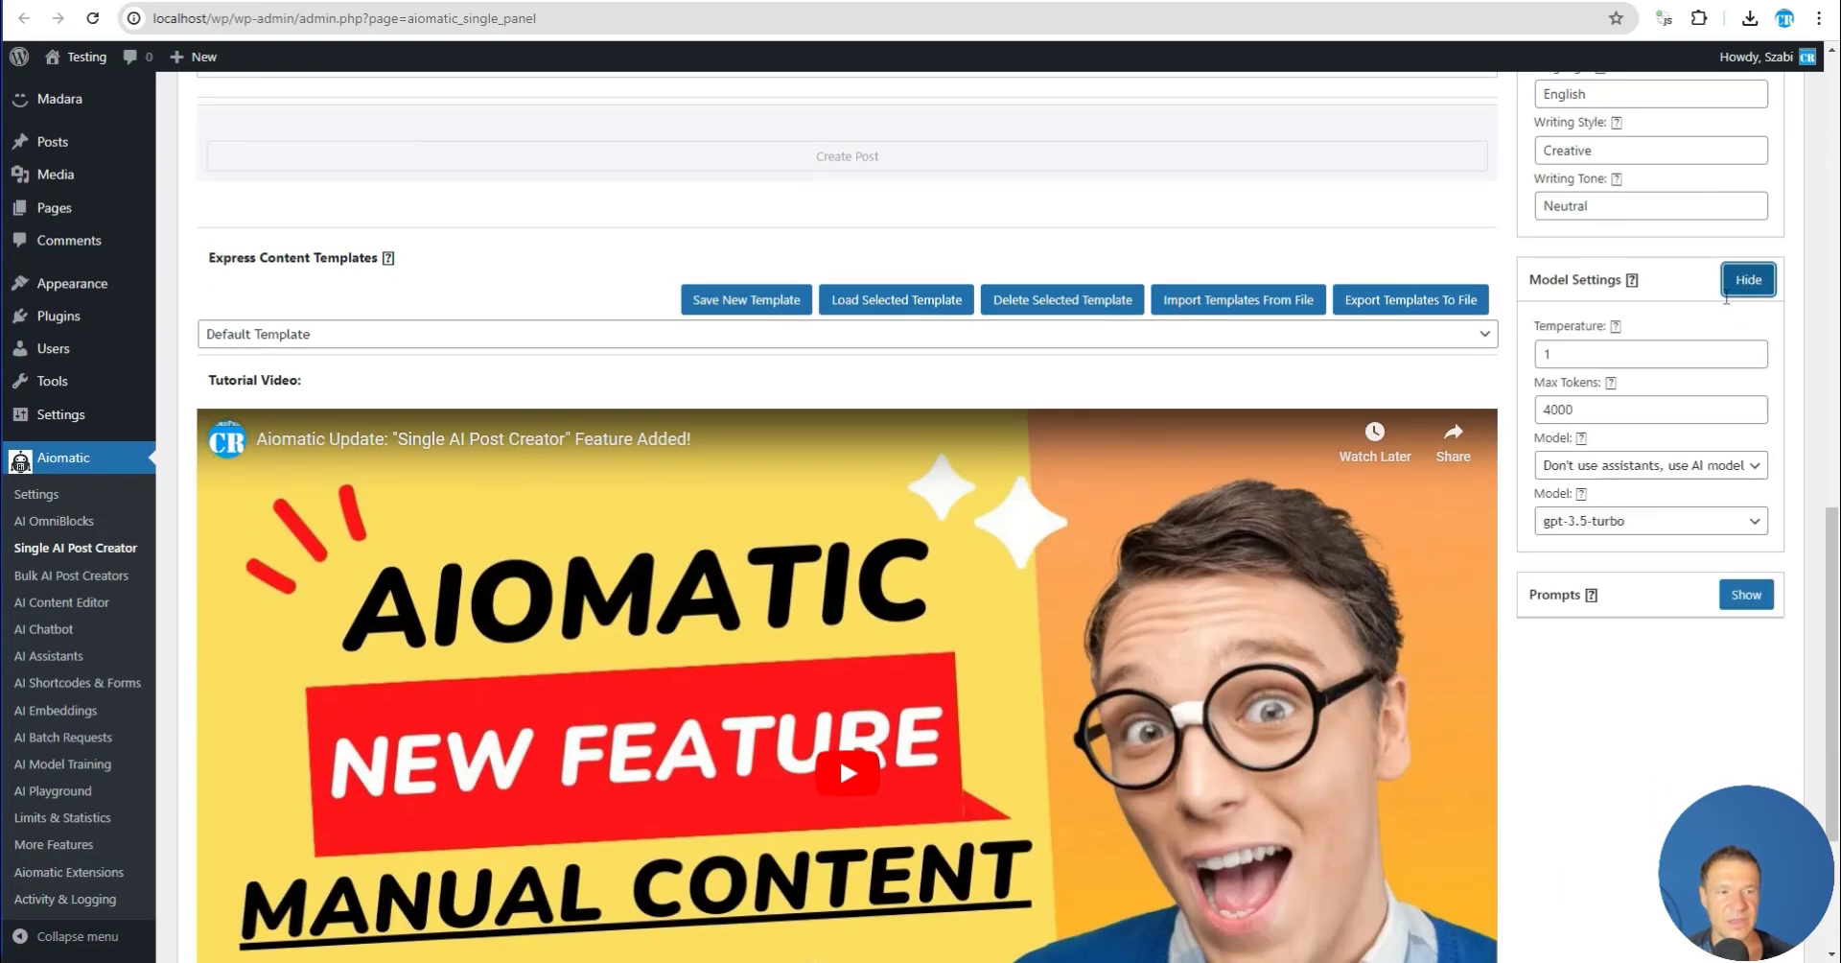
left_click(1611, 521)
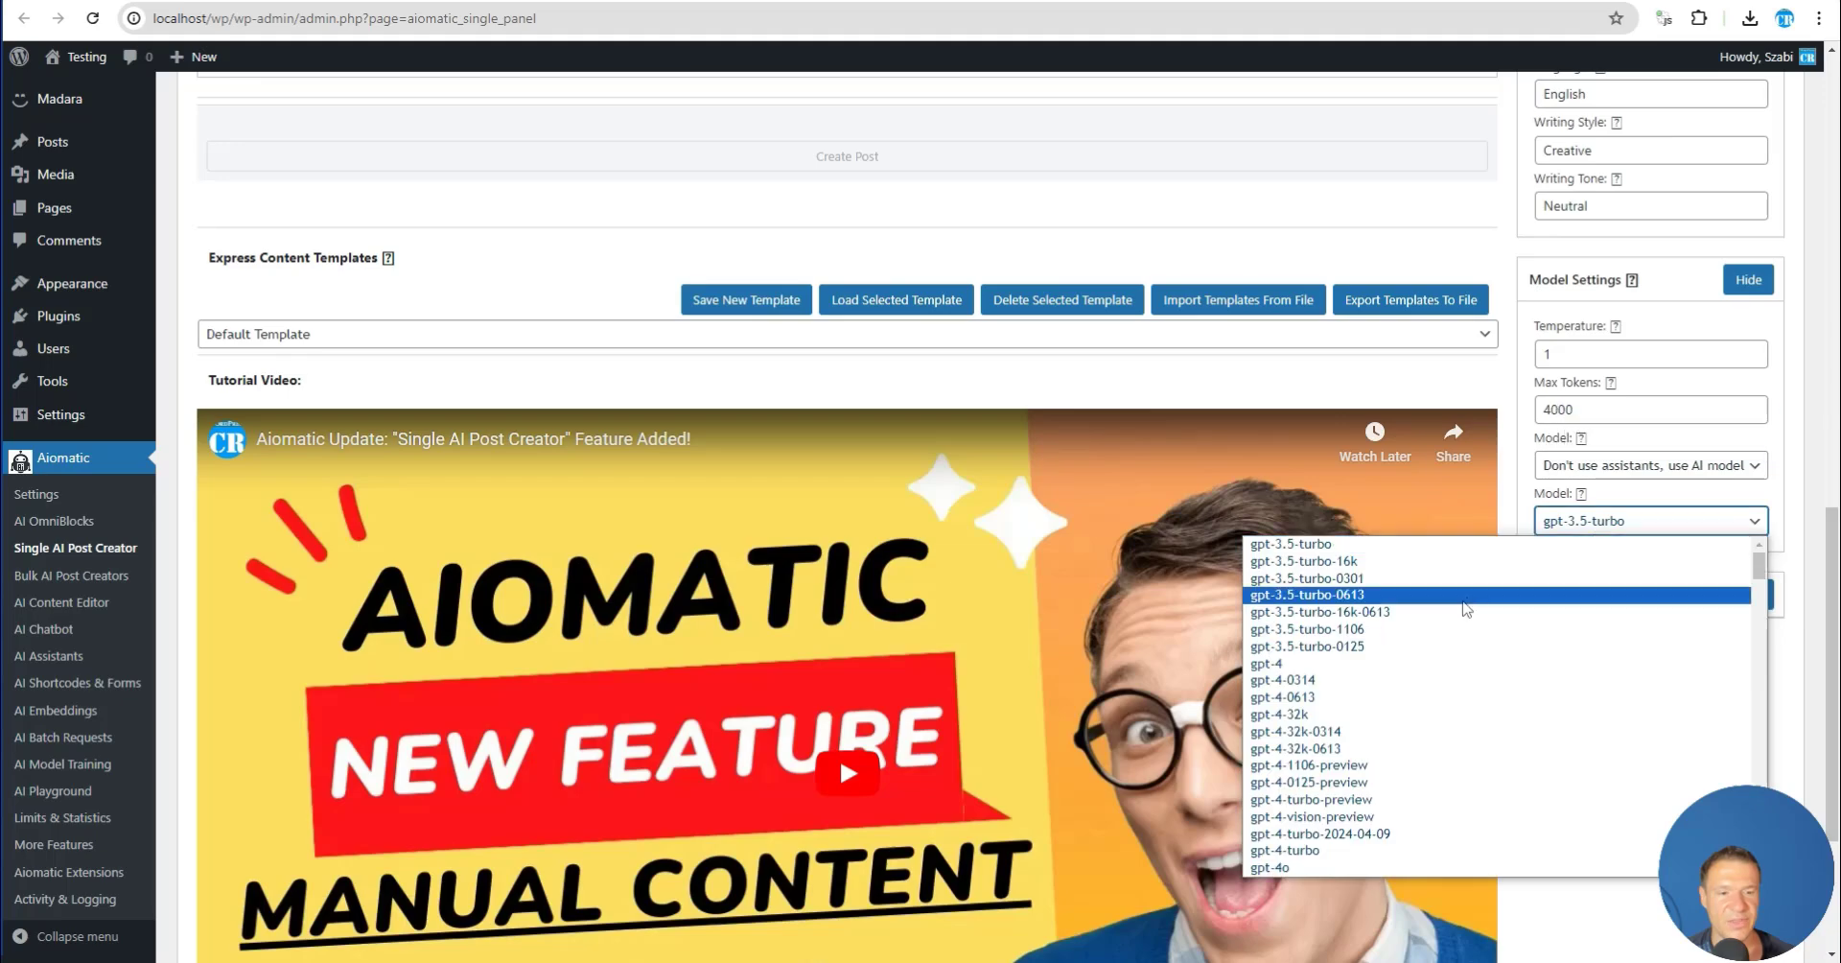
scroll(1422, 614, "down", 10)
scroll(1422, 614, "down", 6)
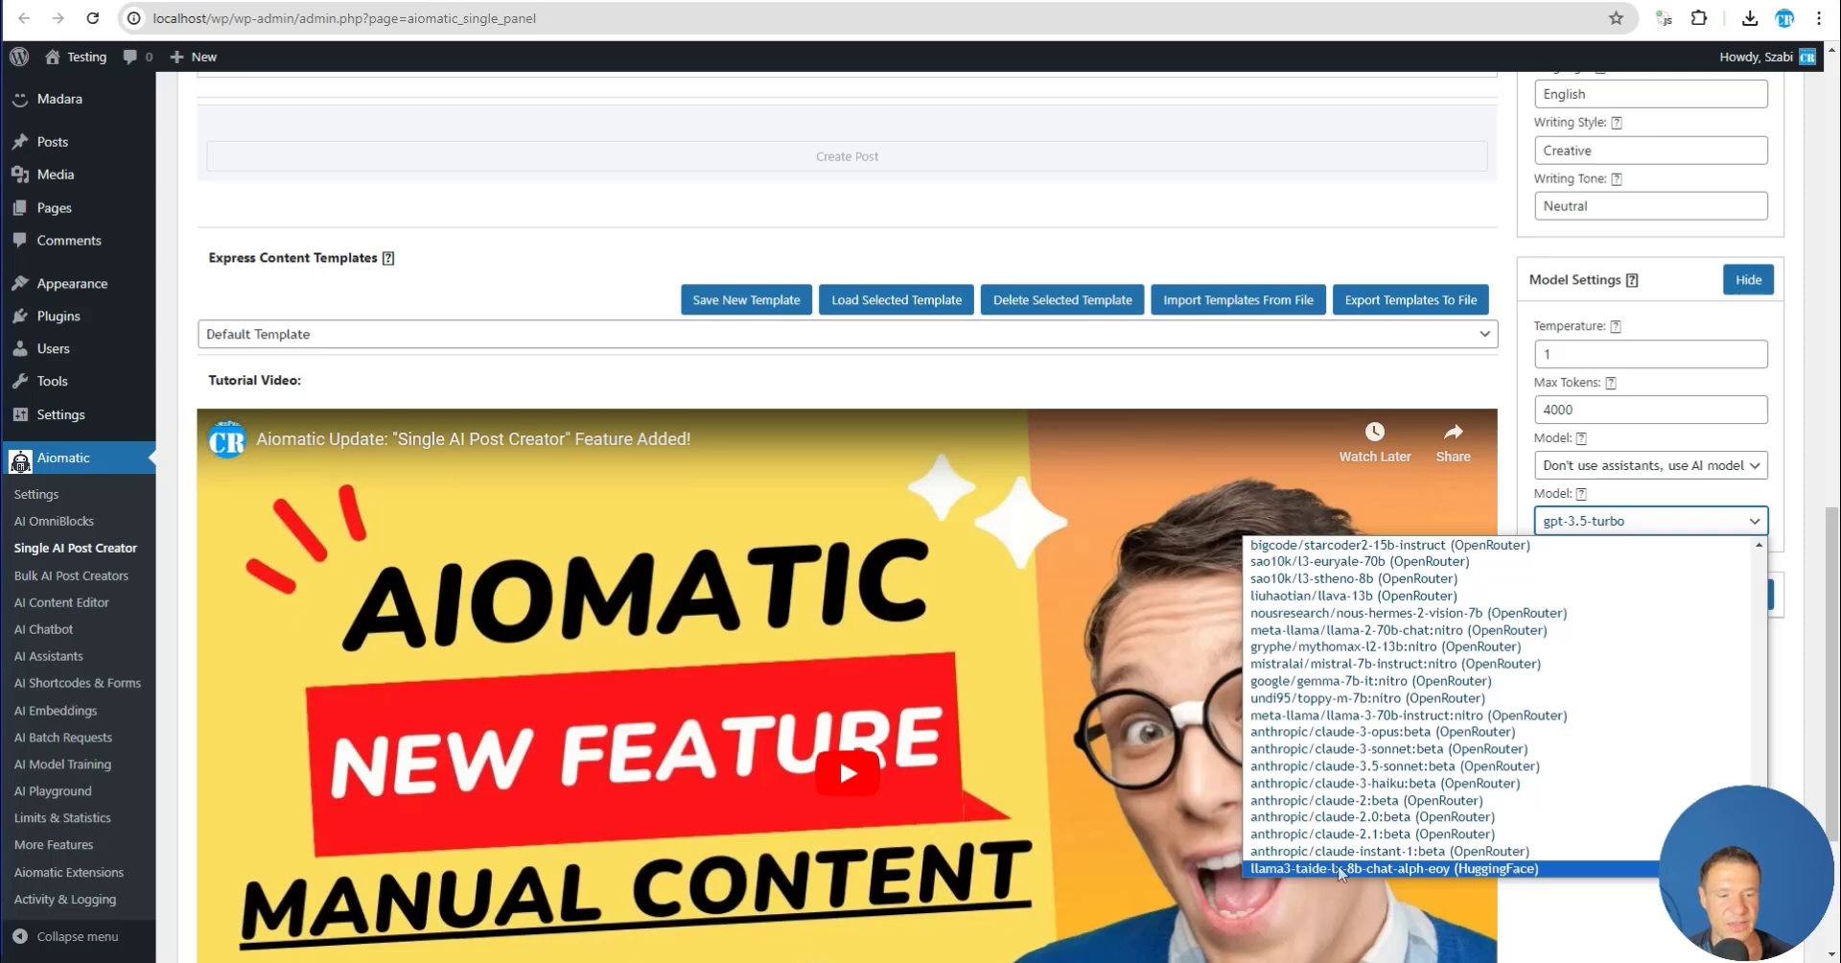
left_click(1504, 869)
Enter the topic "WordPress Plugins in 2024" and generate the post title
scroll(1573, 537, "up", 9)
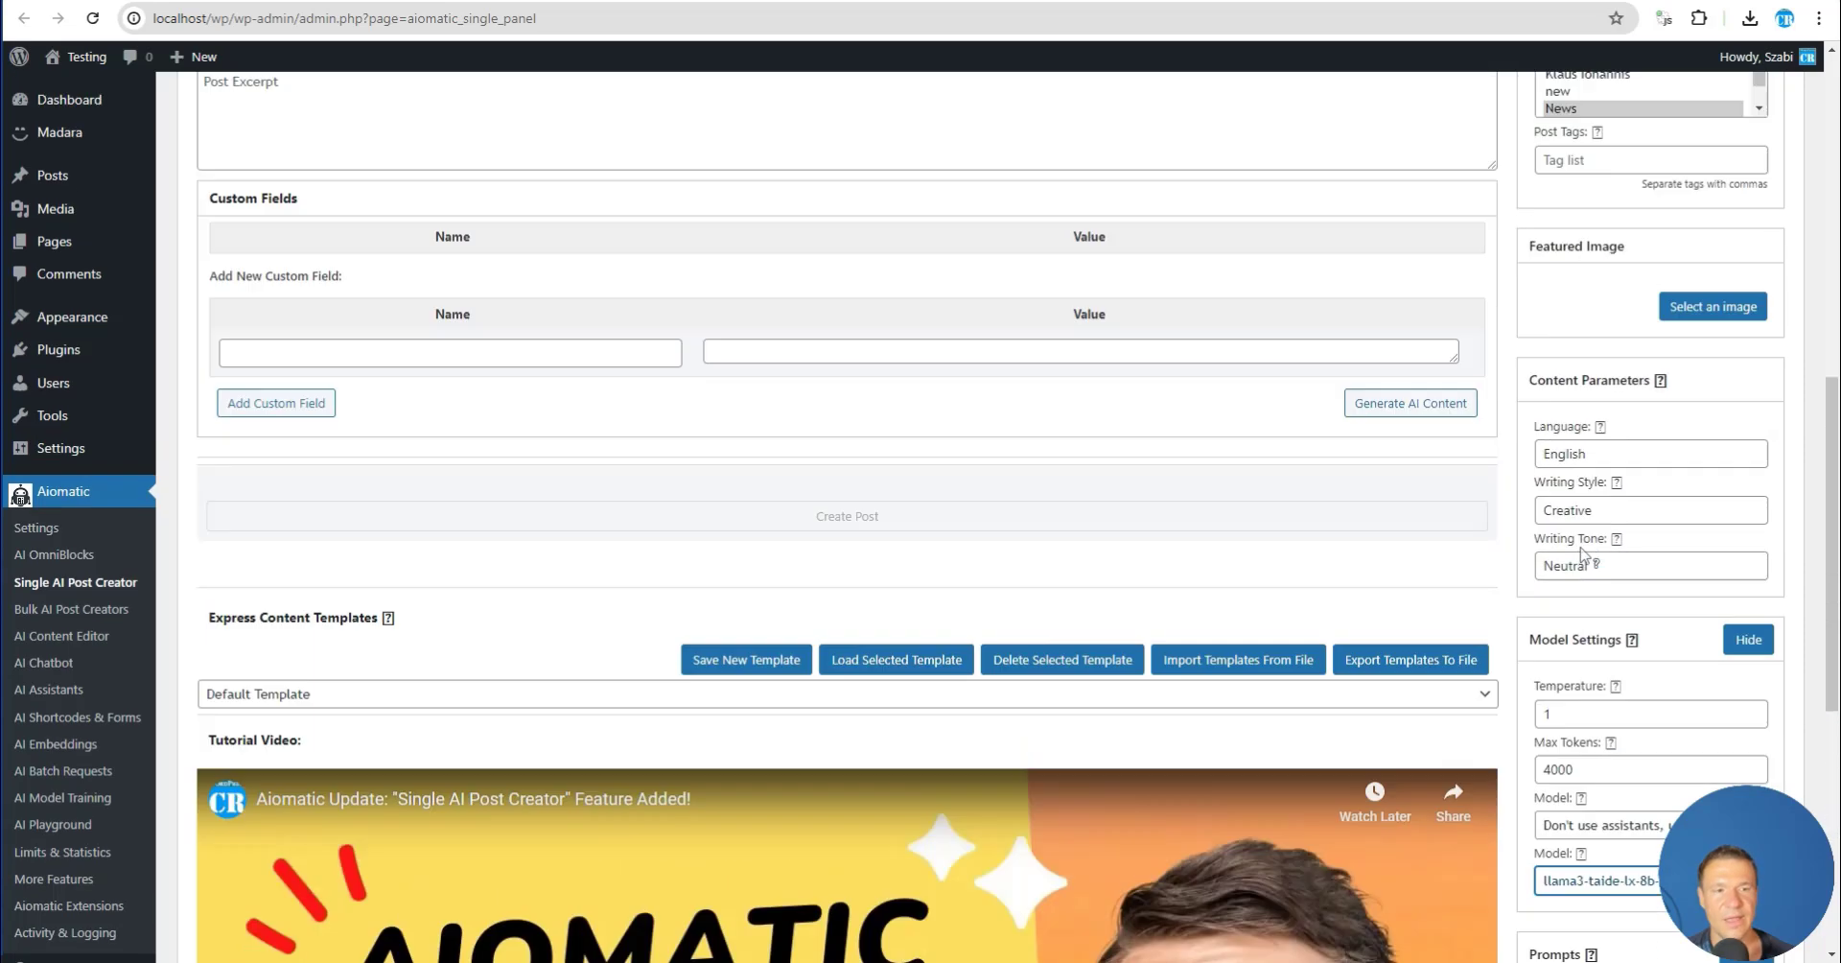
scroll(1566, 517, "up", 2)
left_click(1599, 390)
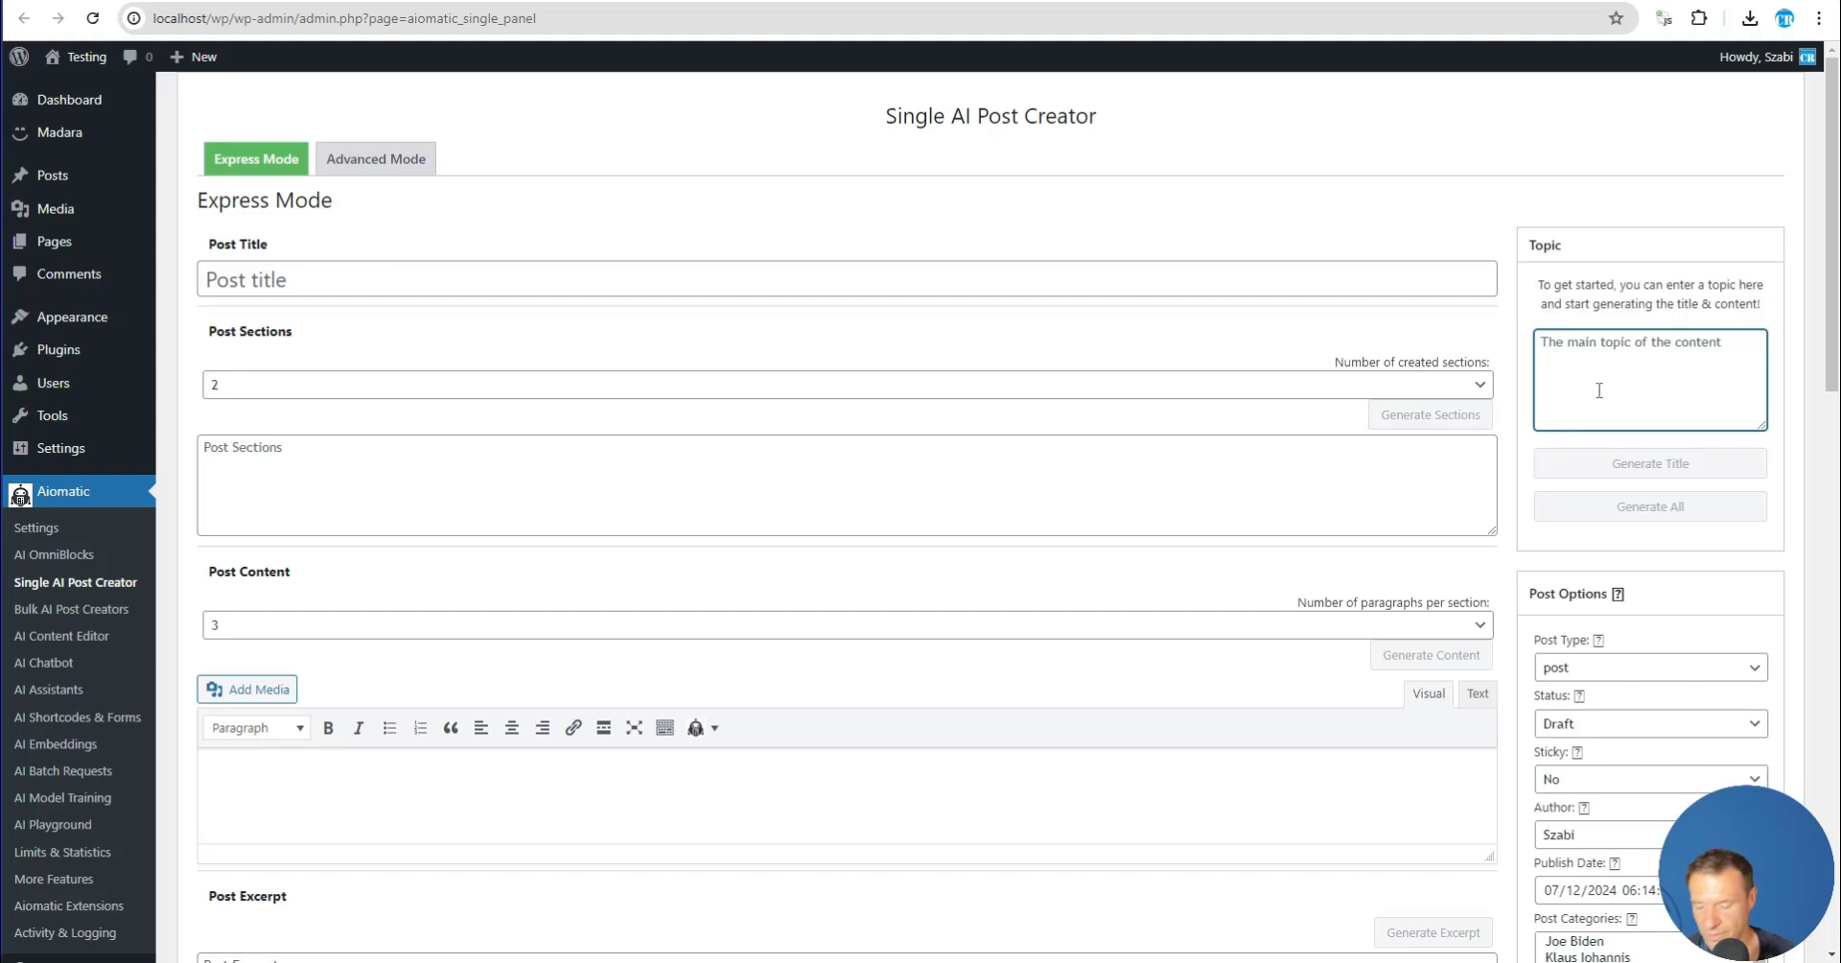
type("WordPres")
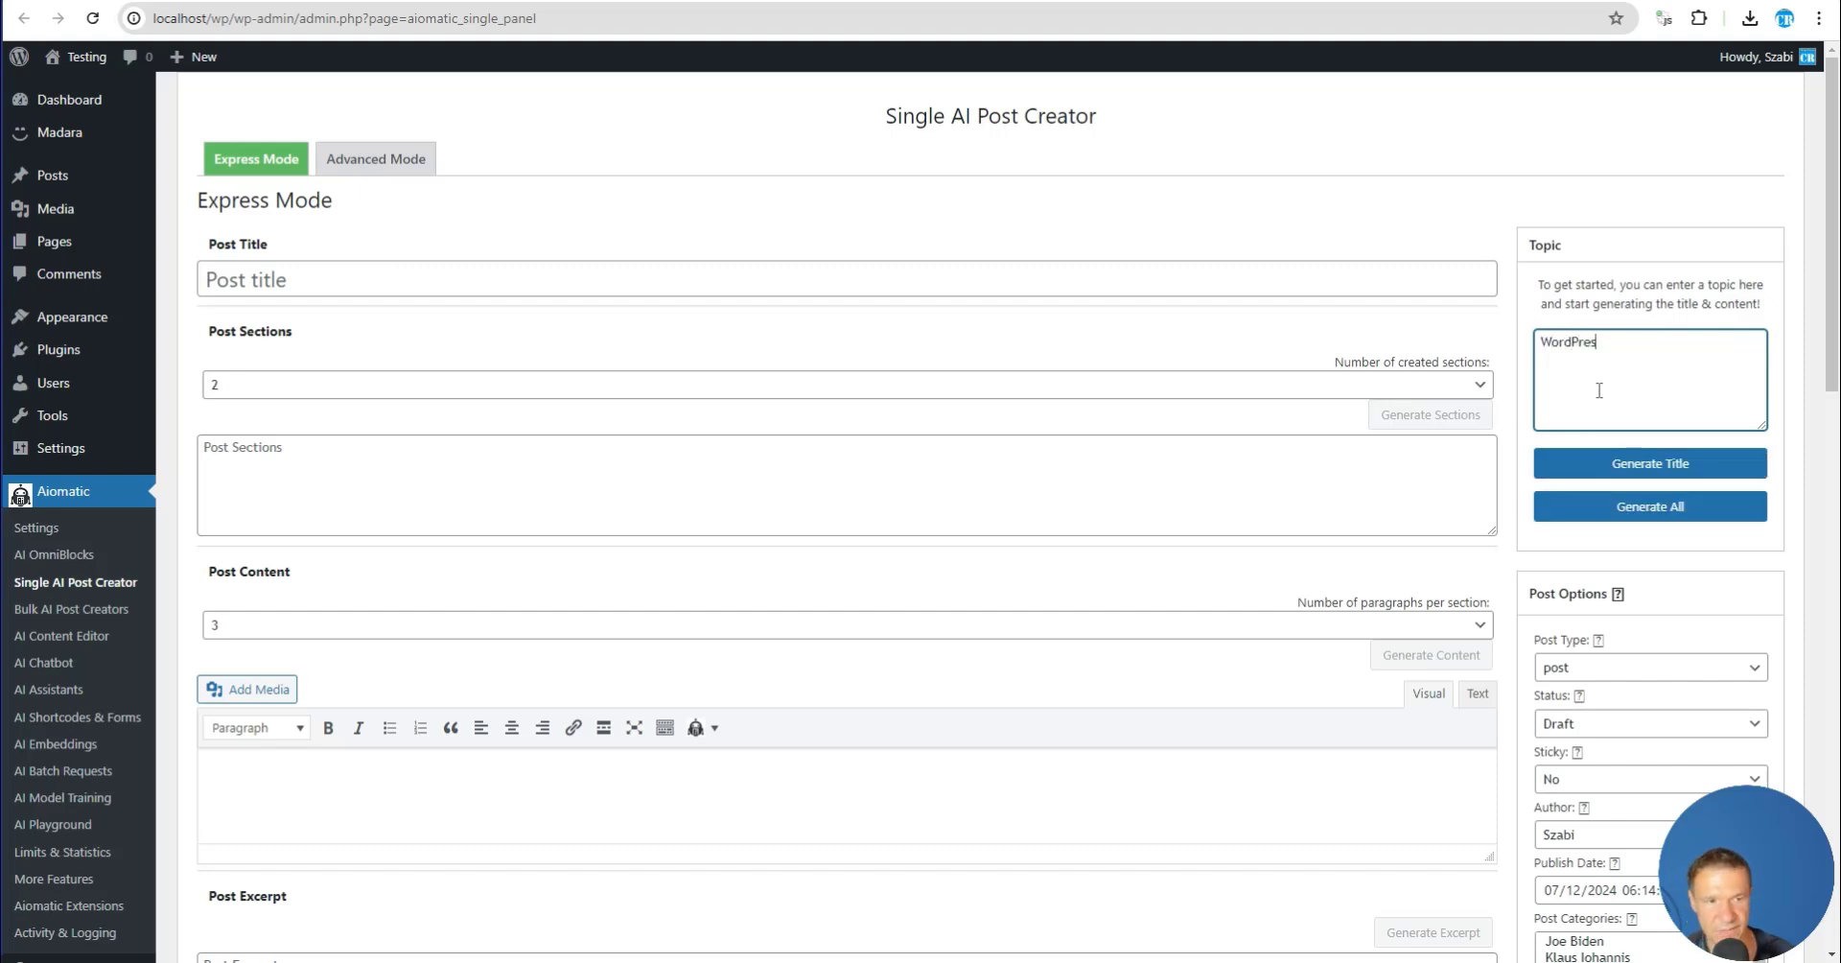
type("s P")
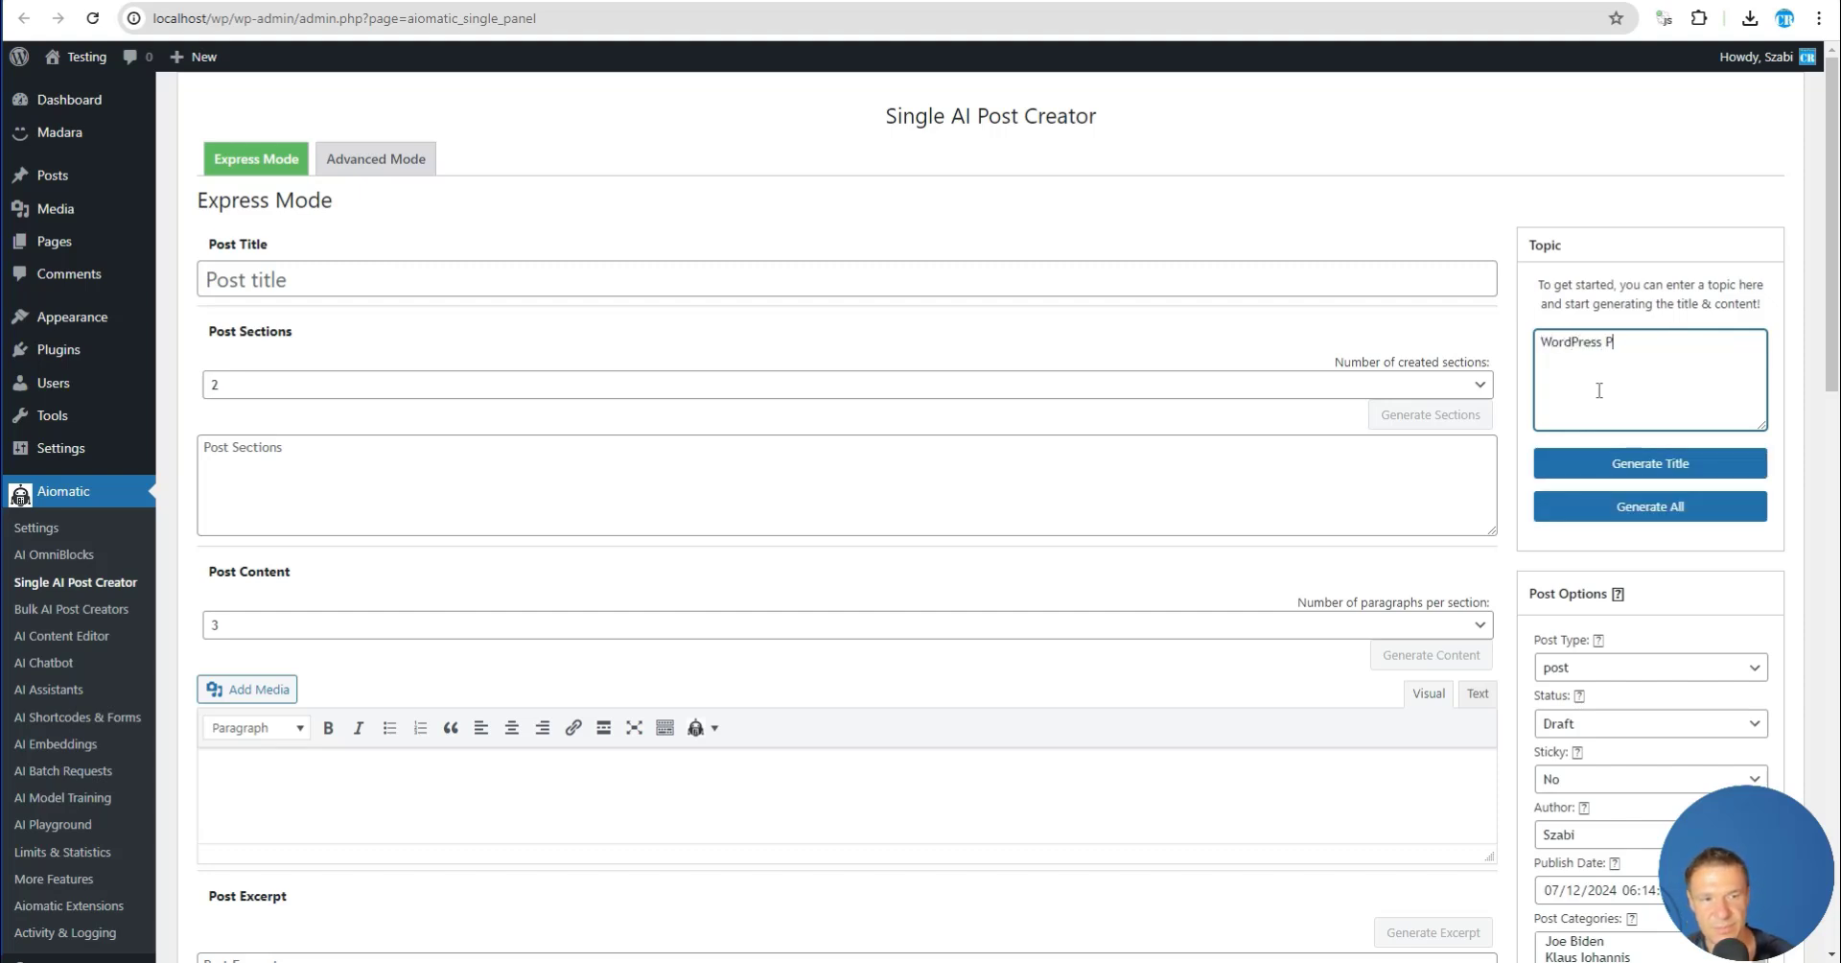
type("lugins in 2024")
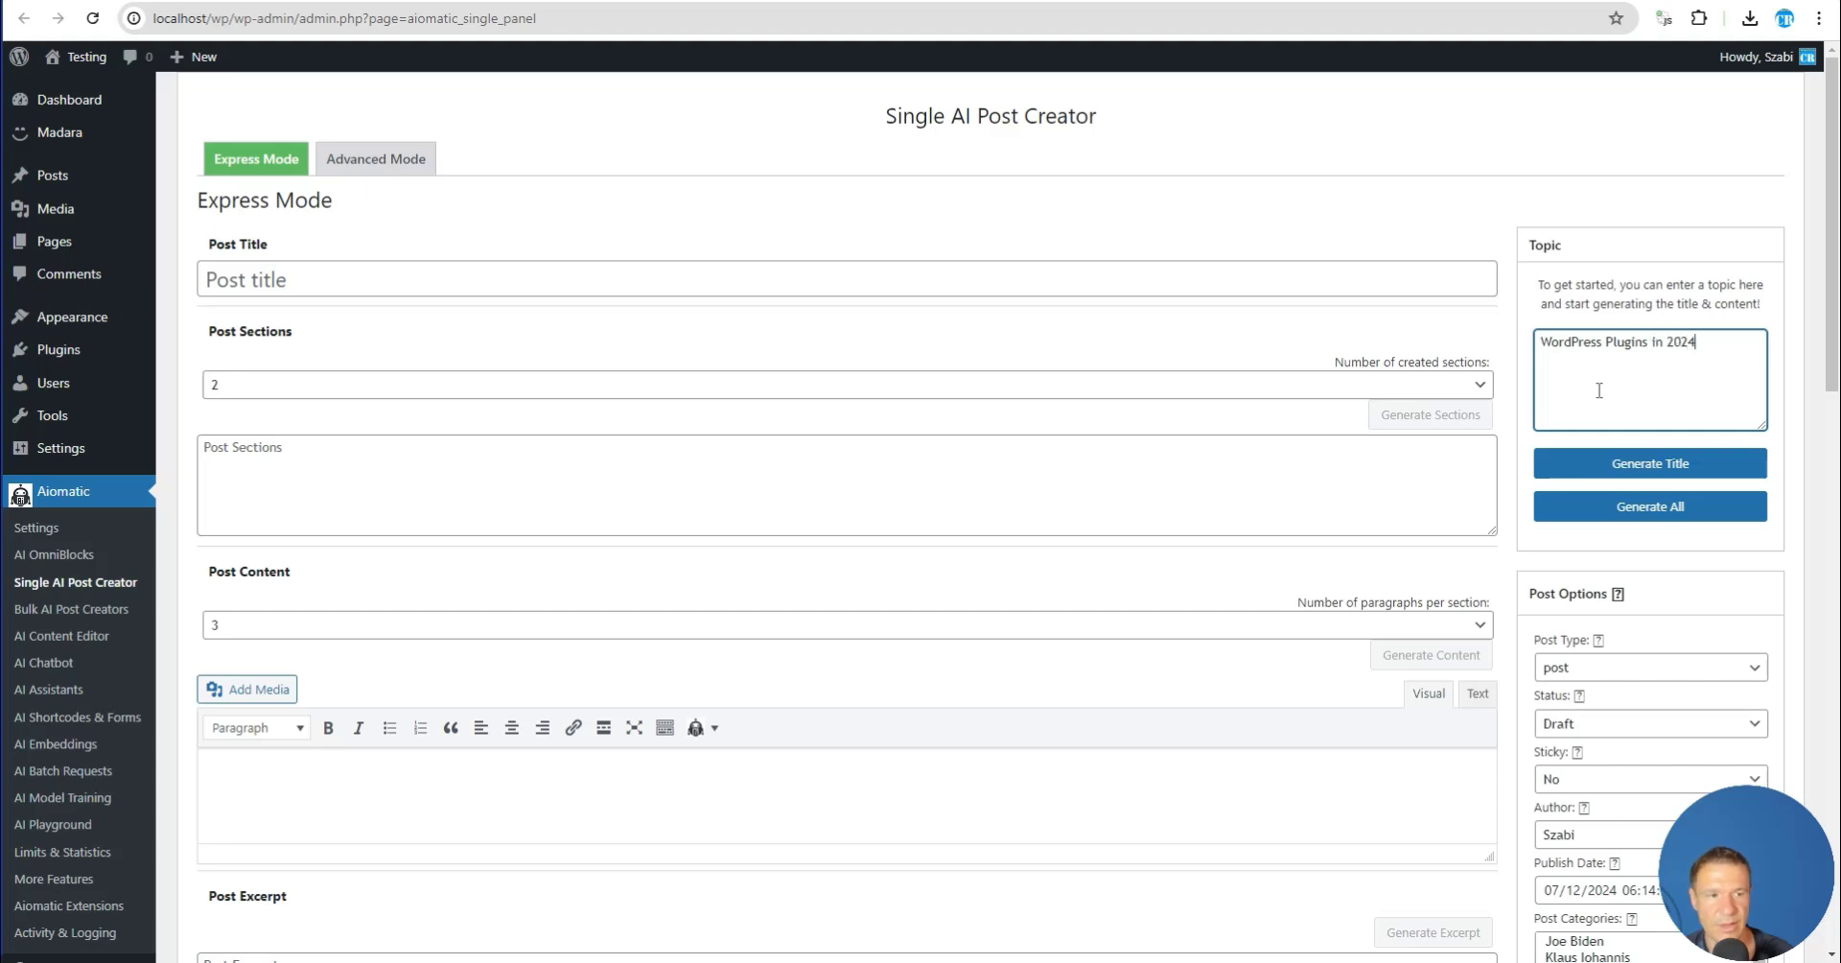
left_click(1631, 464)
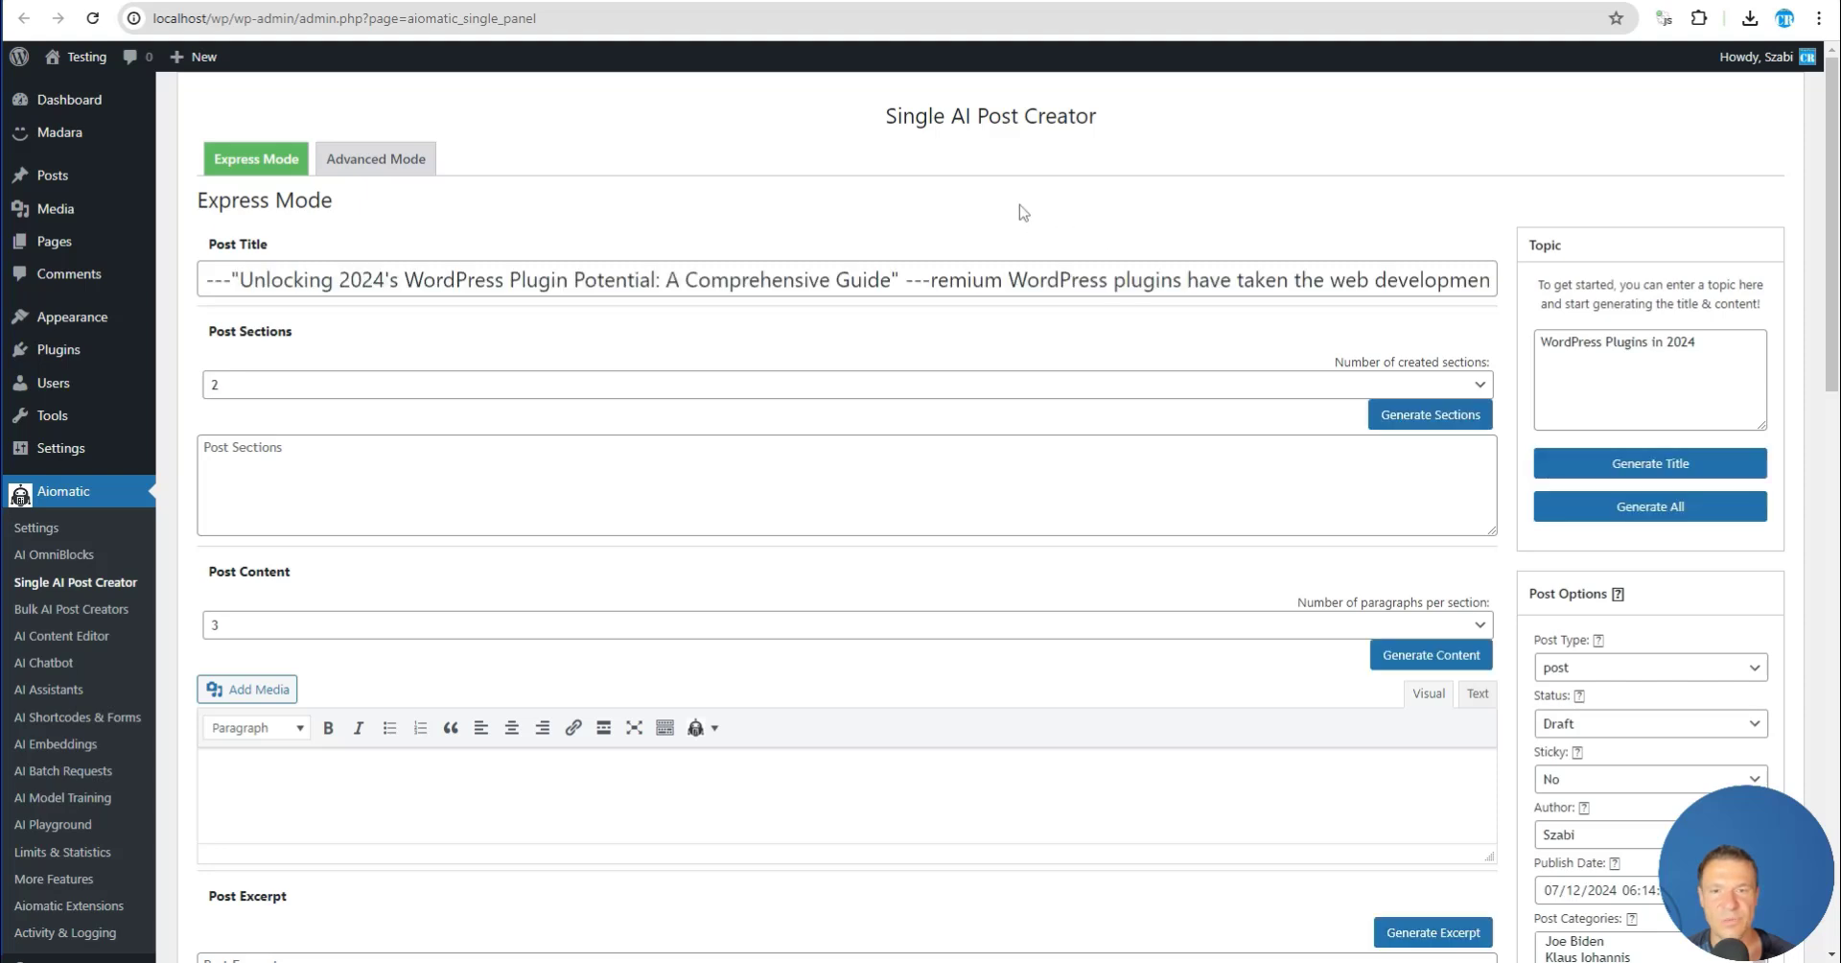
Trim the generated post title to "Unlocking 2024's WordPress Plugin Potential: A Comprehensive Guide"
left_click_drag(242, 280, 174, 281)
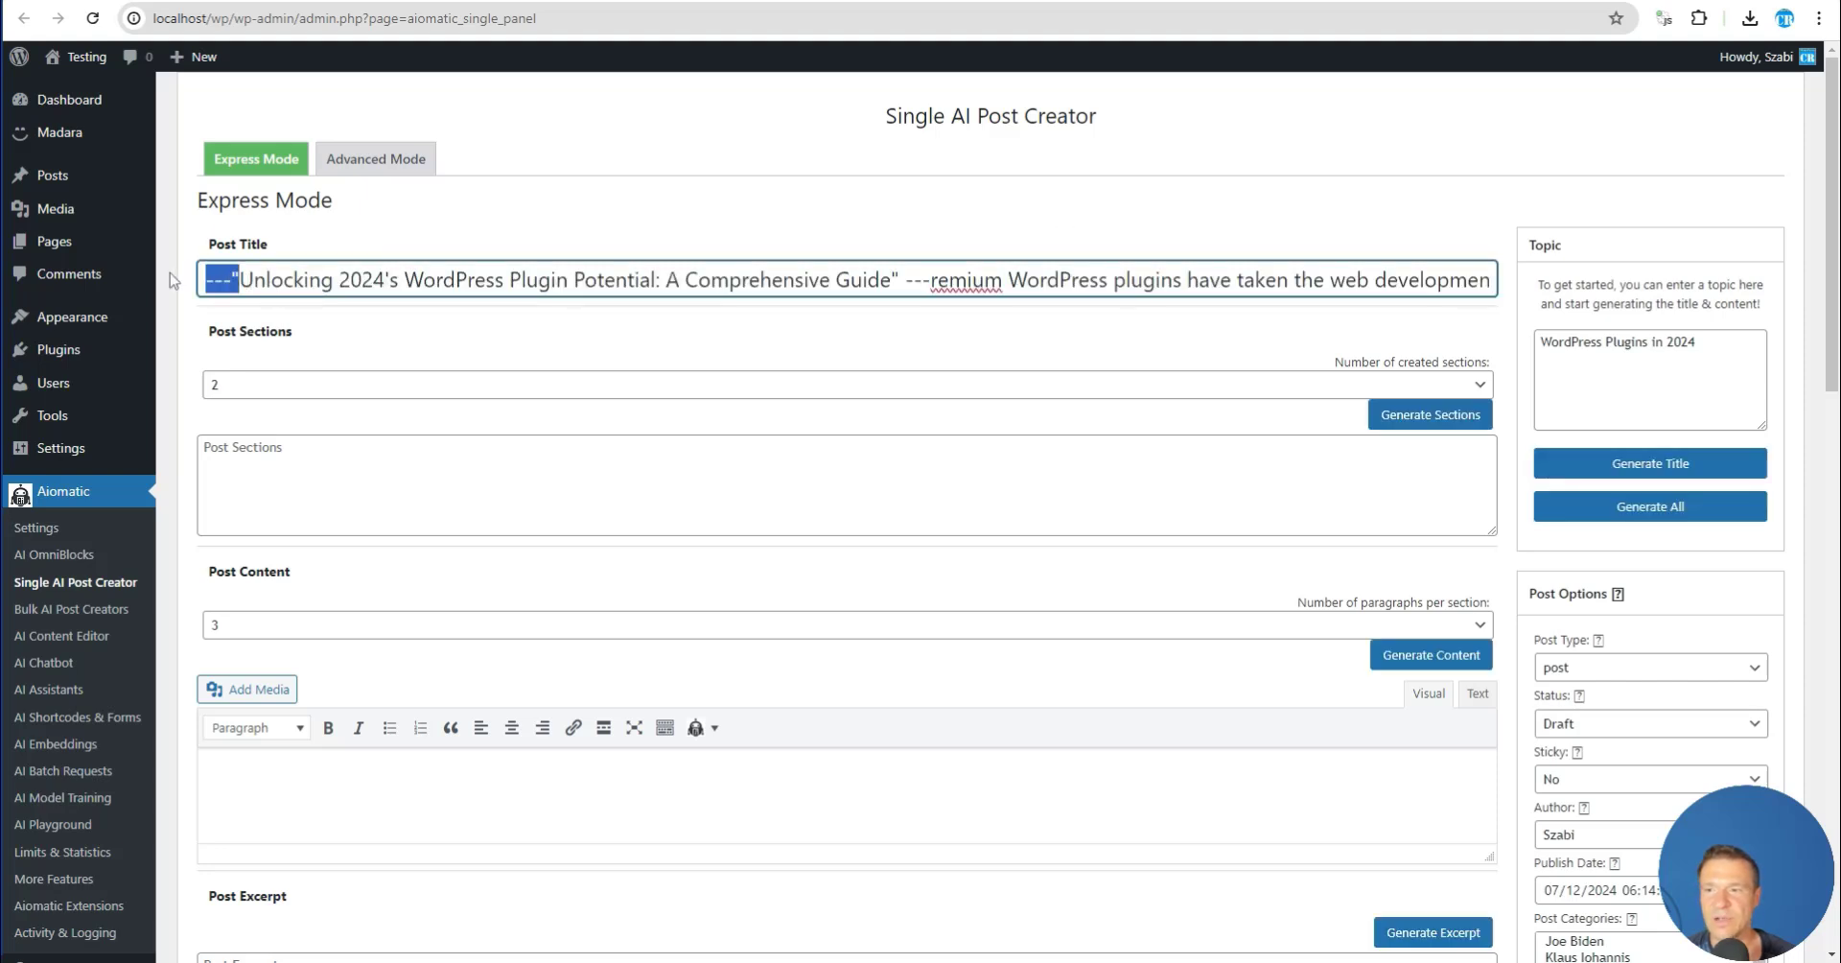
left_click_drag(902, 280, 1532, 289)
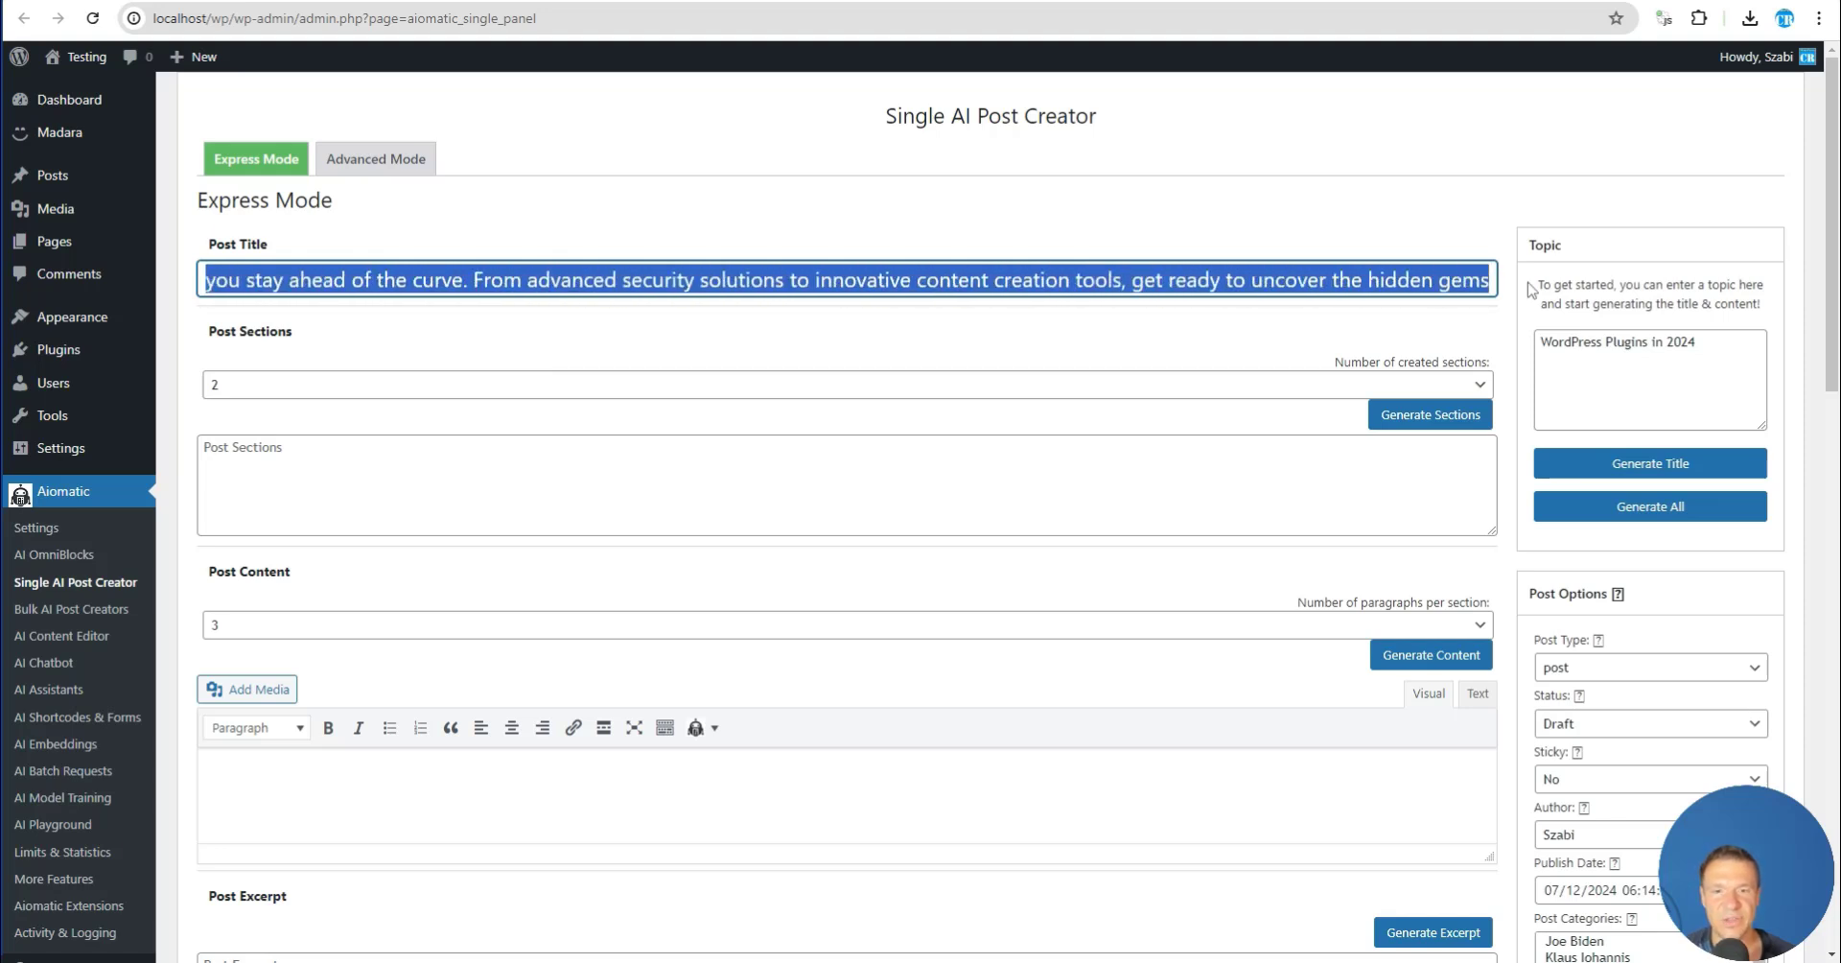
key("BackSpace")
left_click_drag(247, 281, 187, 283)
key("BackSpace")
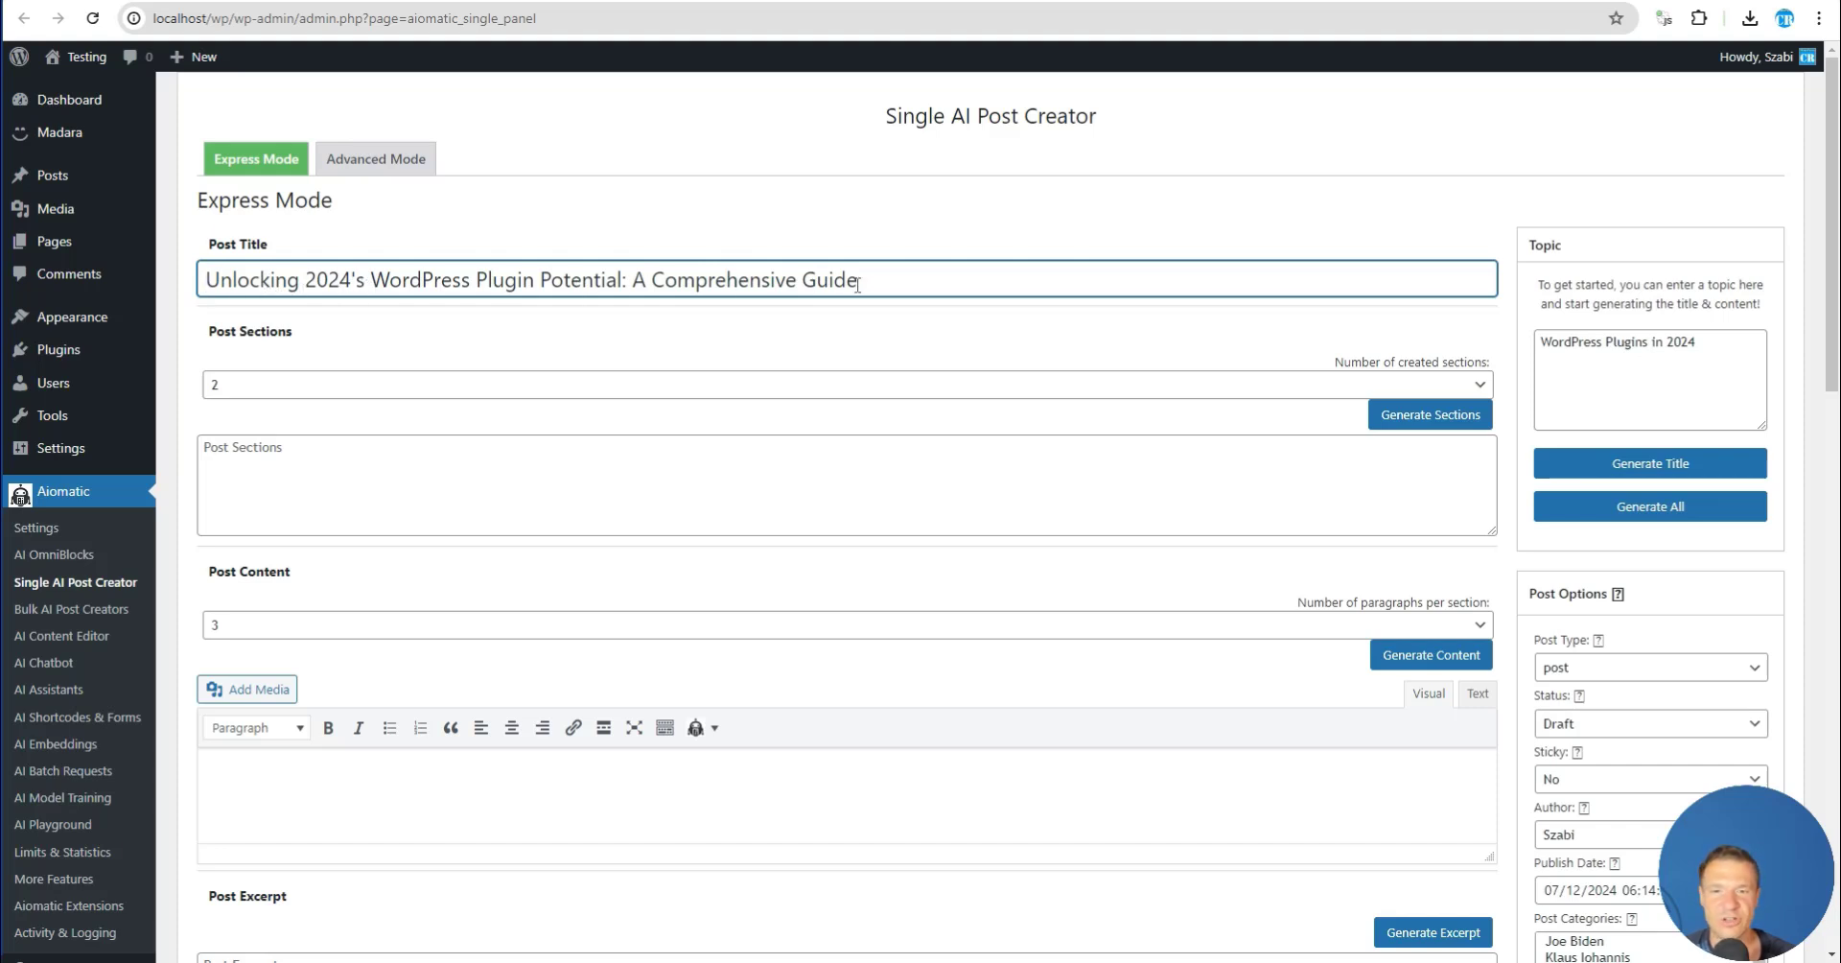
Check which AI model is selected in the Model Settings of the Express Mode form
scroll(1372, 415, "down", 20)
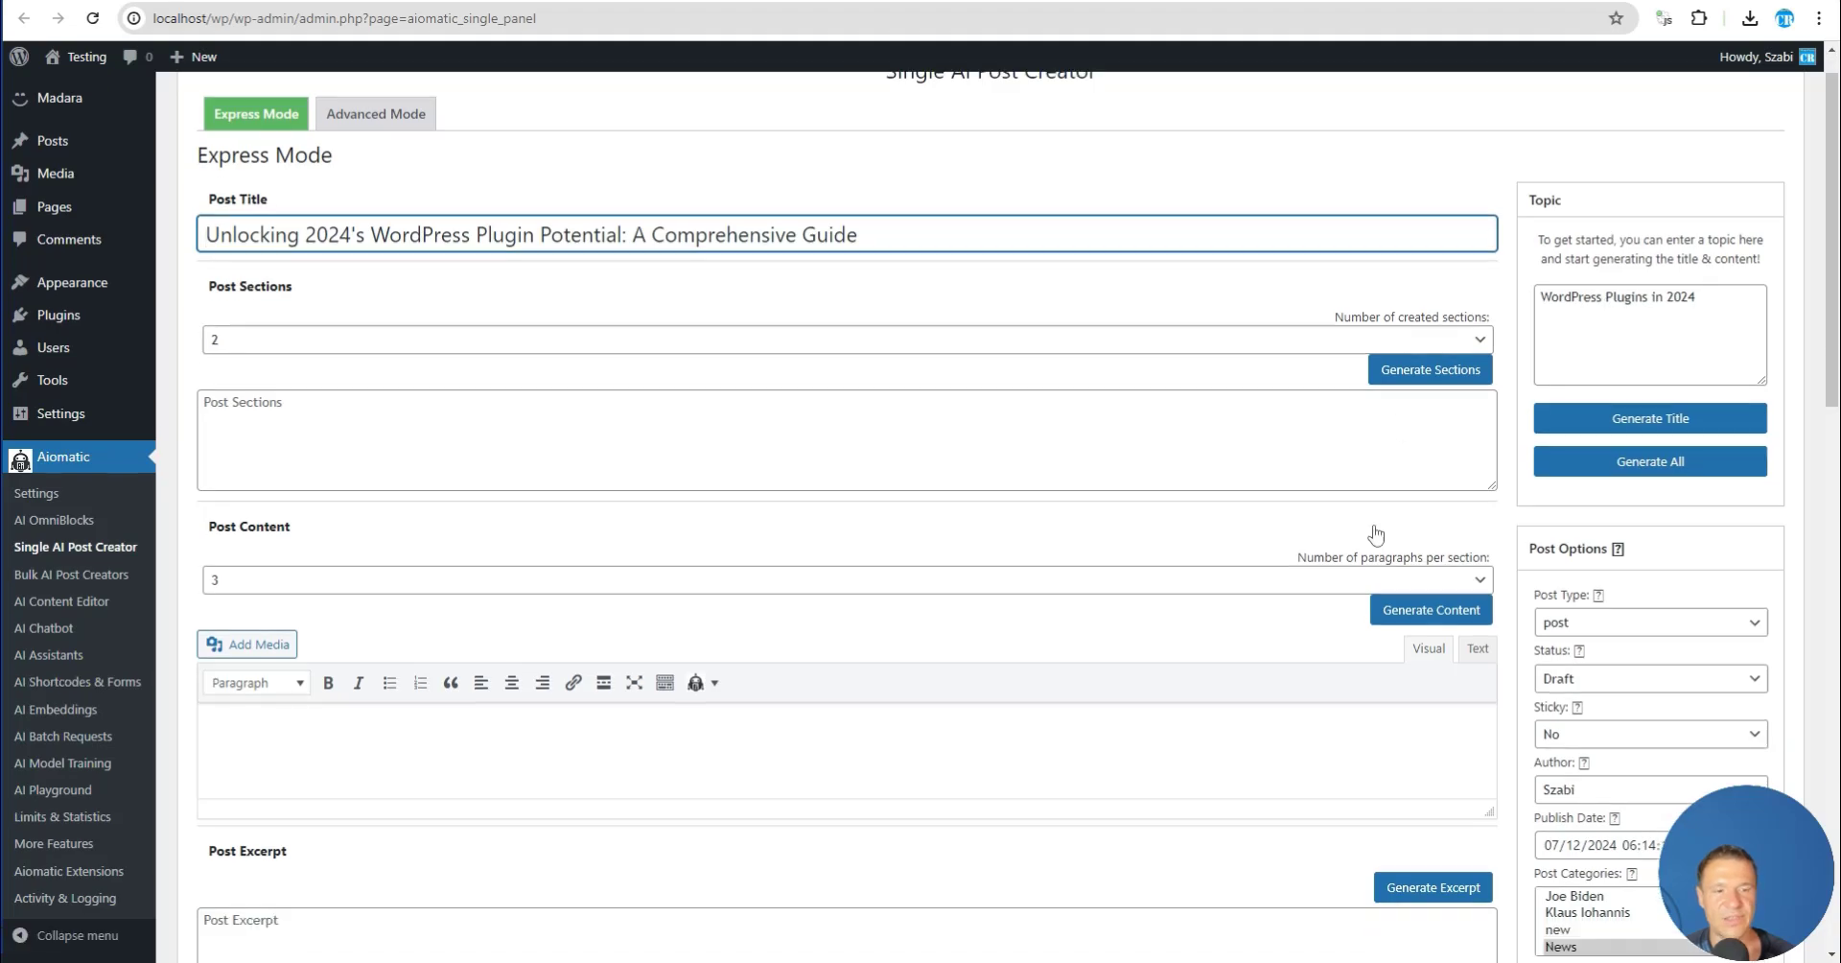
scroll(1611, 460, "up", 5)
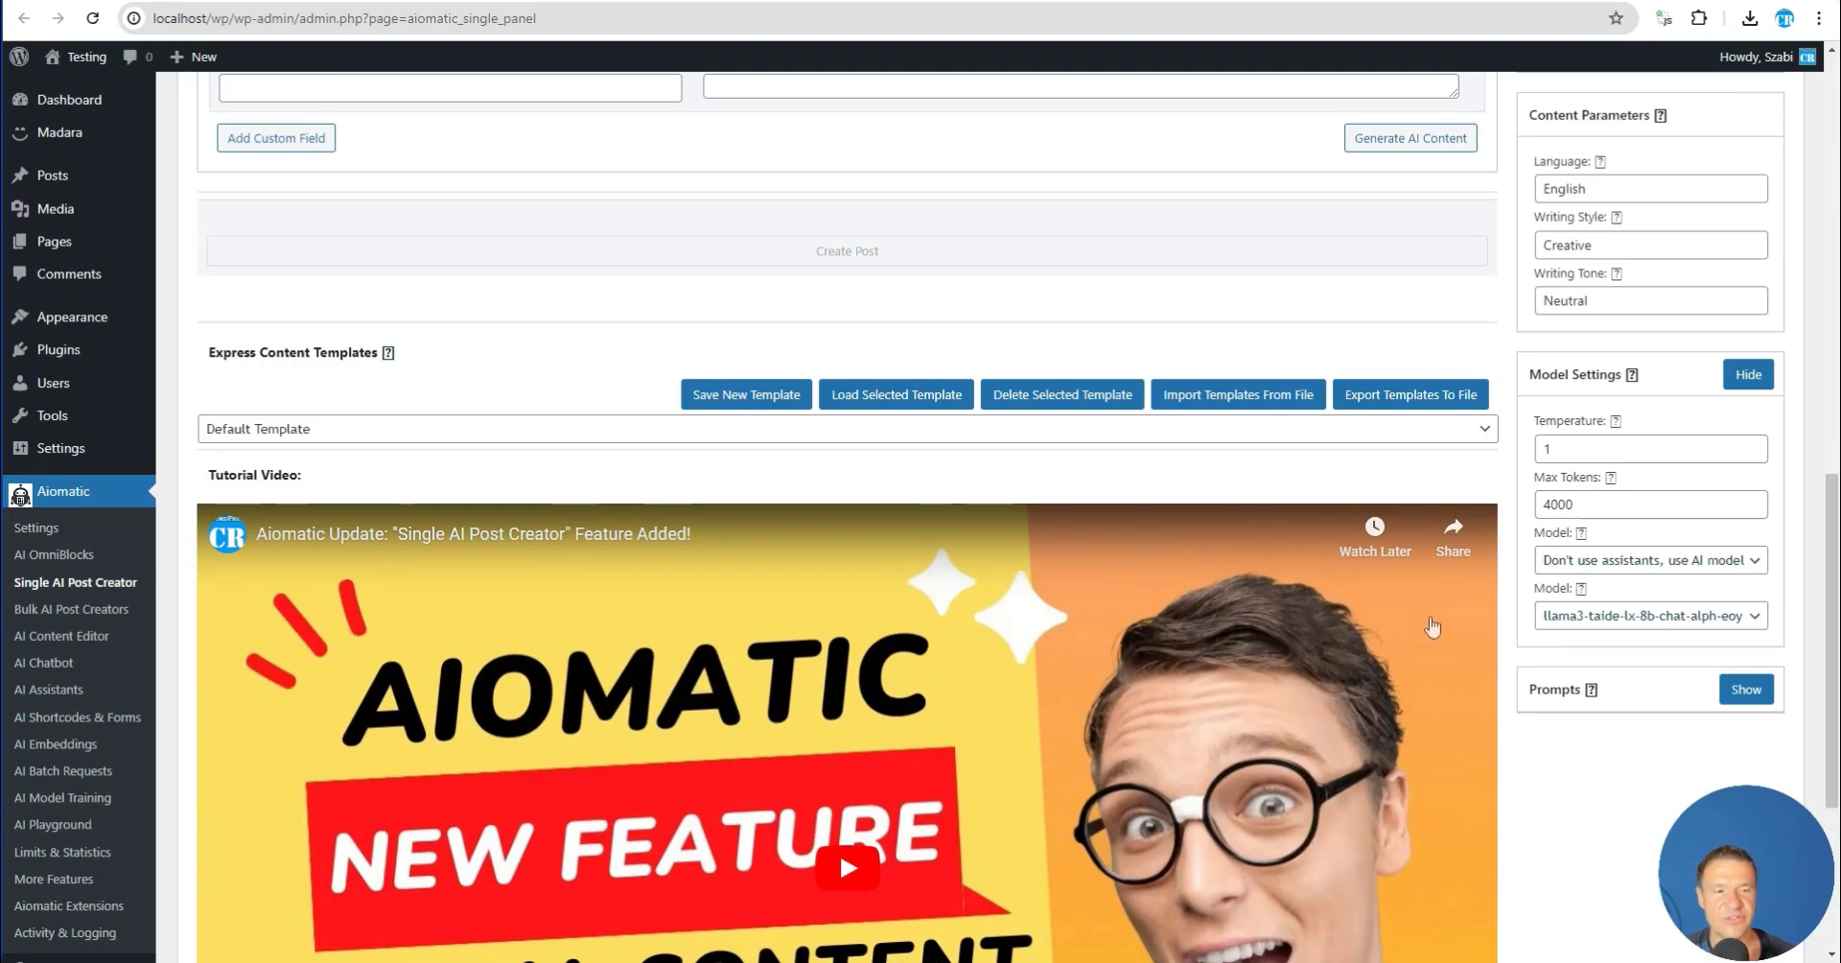
scroll(1700, 621, "up", 15)
scroll(1356, 575, "down", 16)
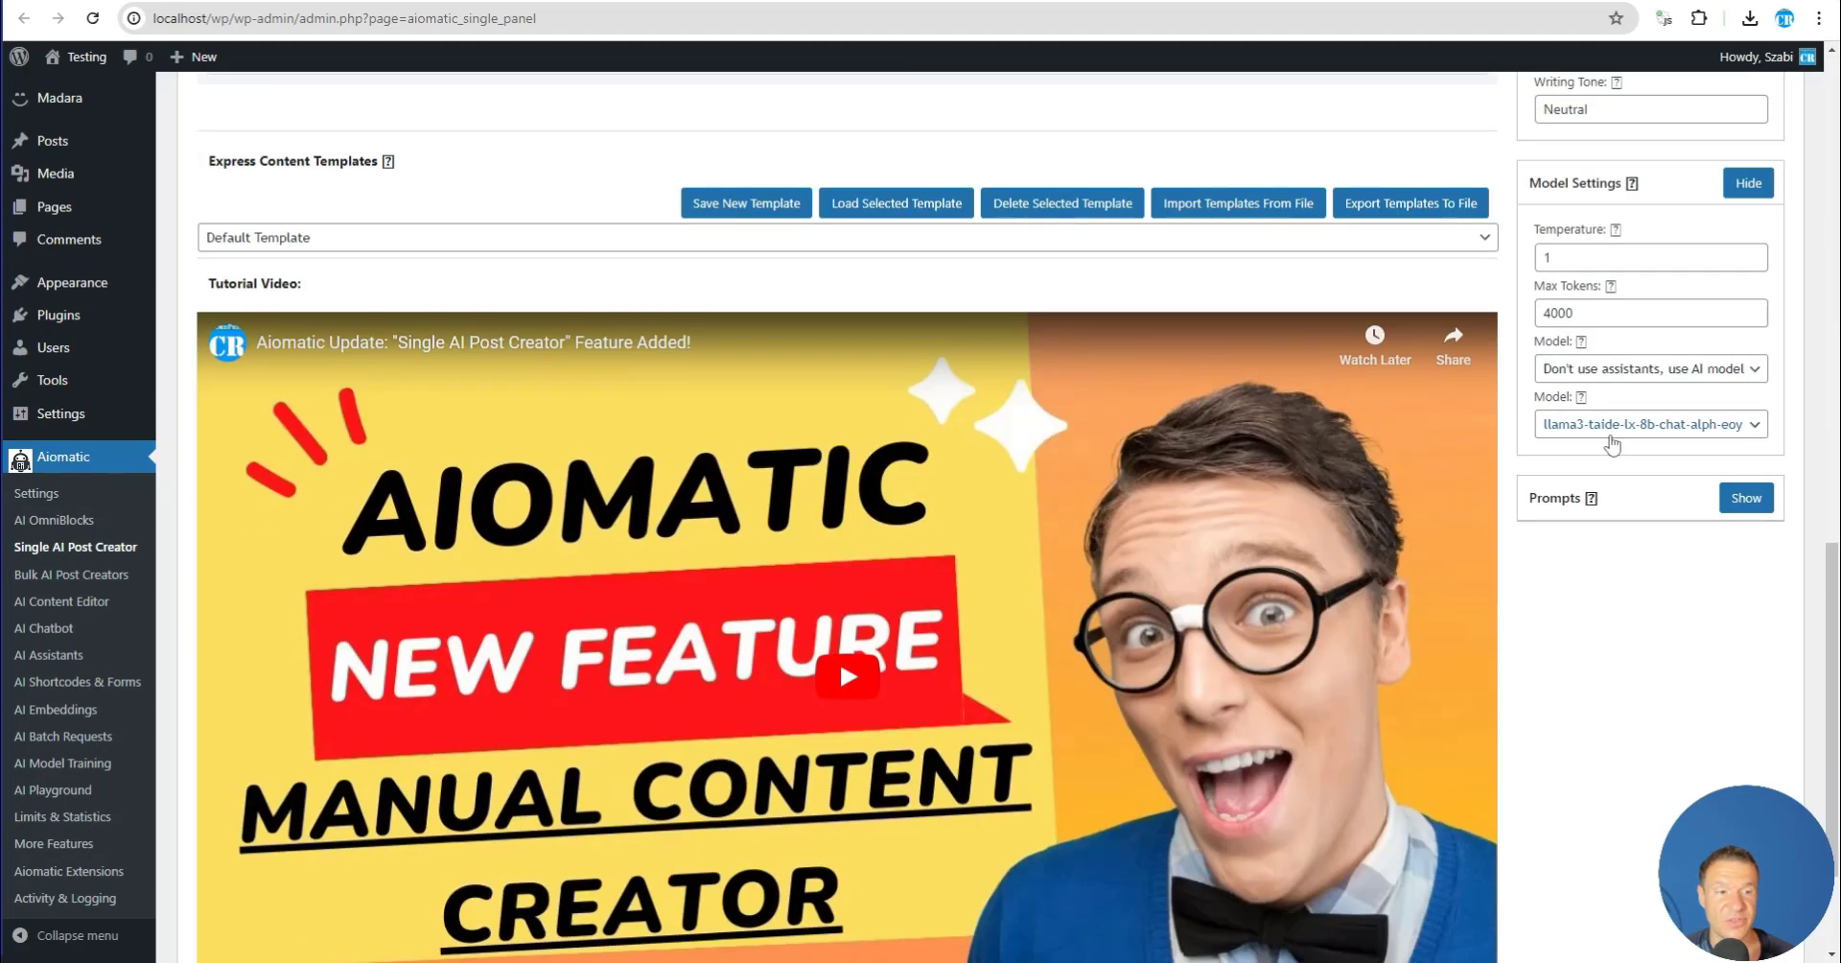
Check the dedicated endpoints list on Hugging Face Inference Endpoints and return to the Single AI Post Creator
scroll(1342, 566, "up", 10)
scroll(1319, 559, "up", 3)
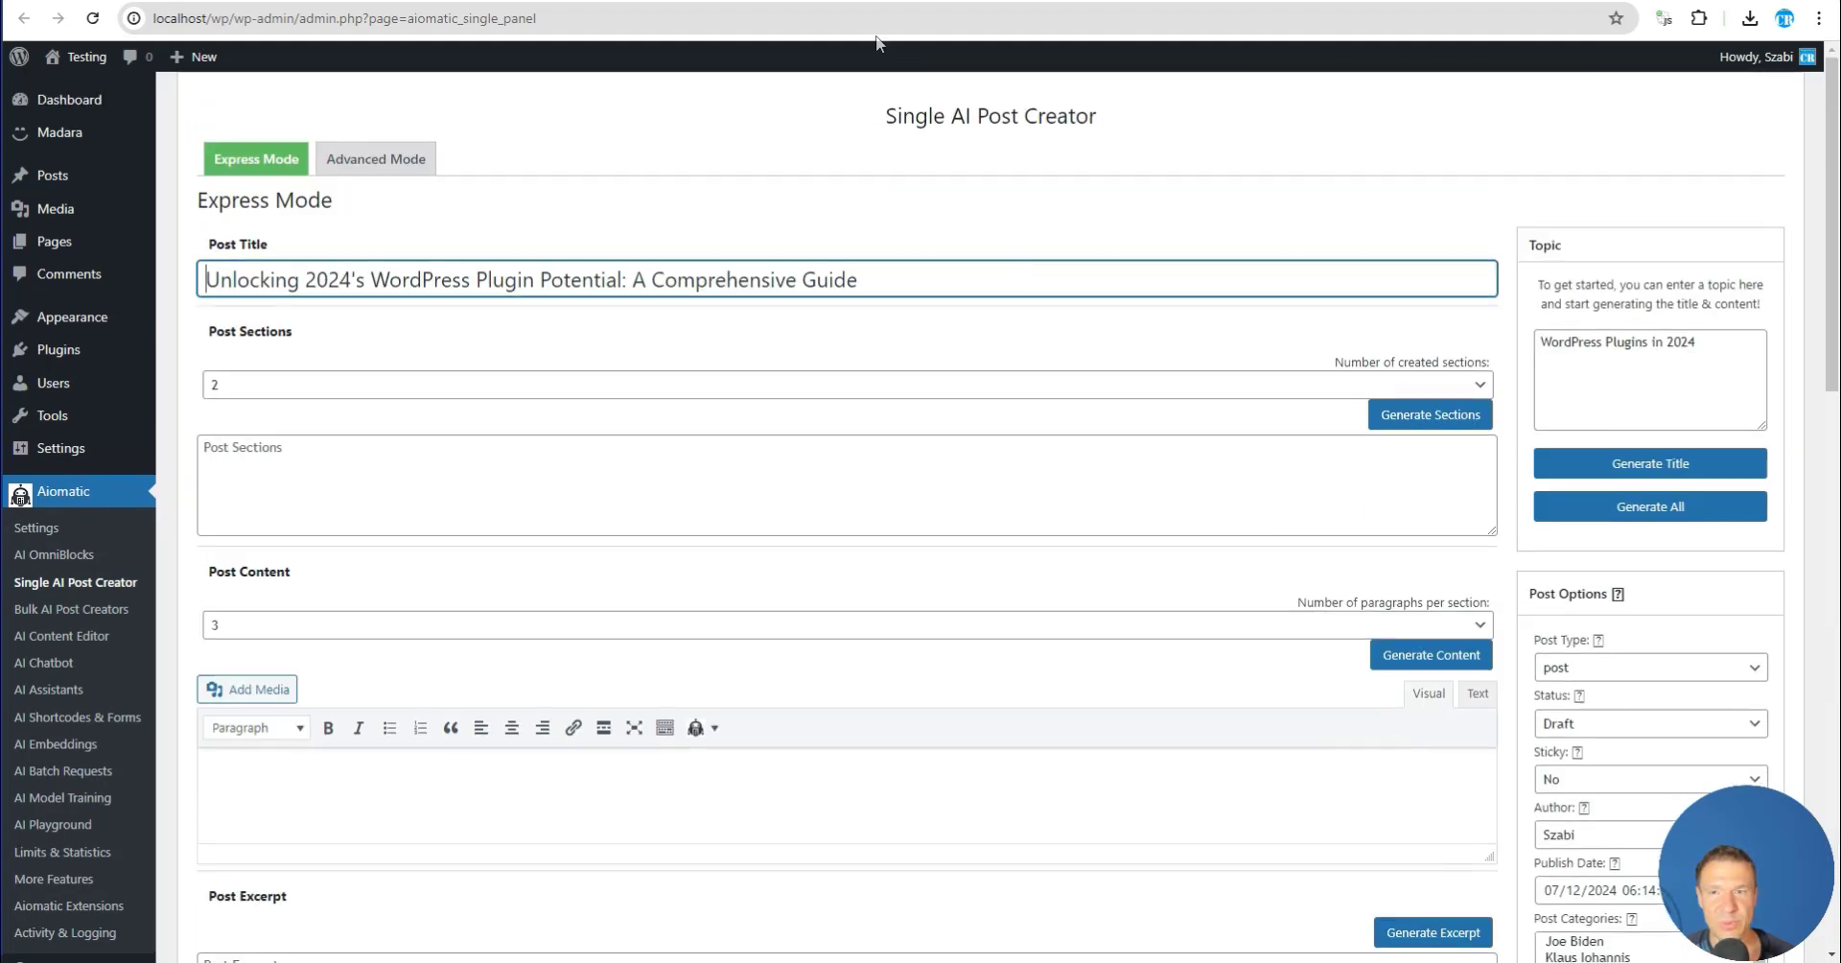
key("ctrl+Tab")
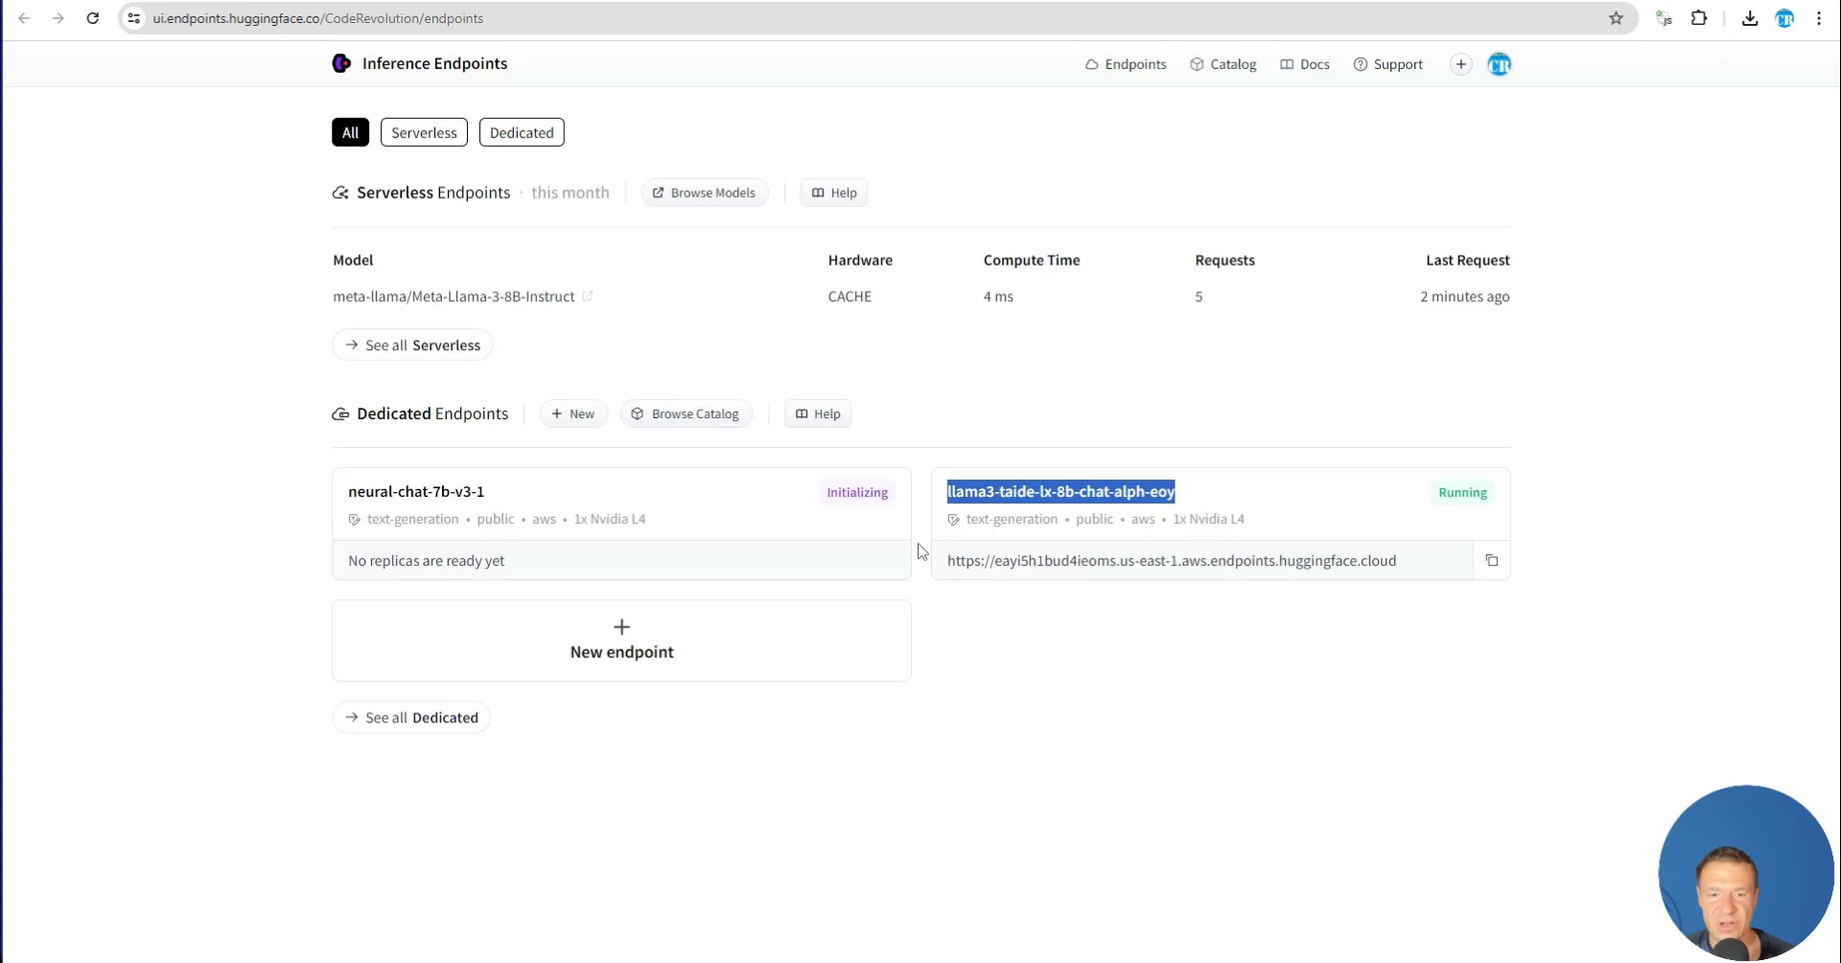
key("ctrl+shift+Tab")
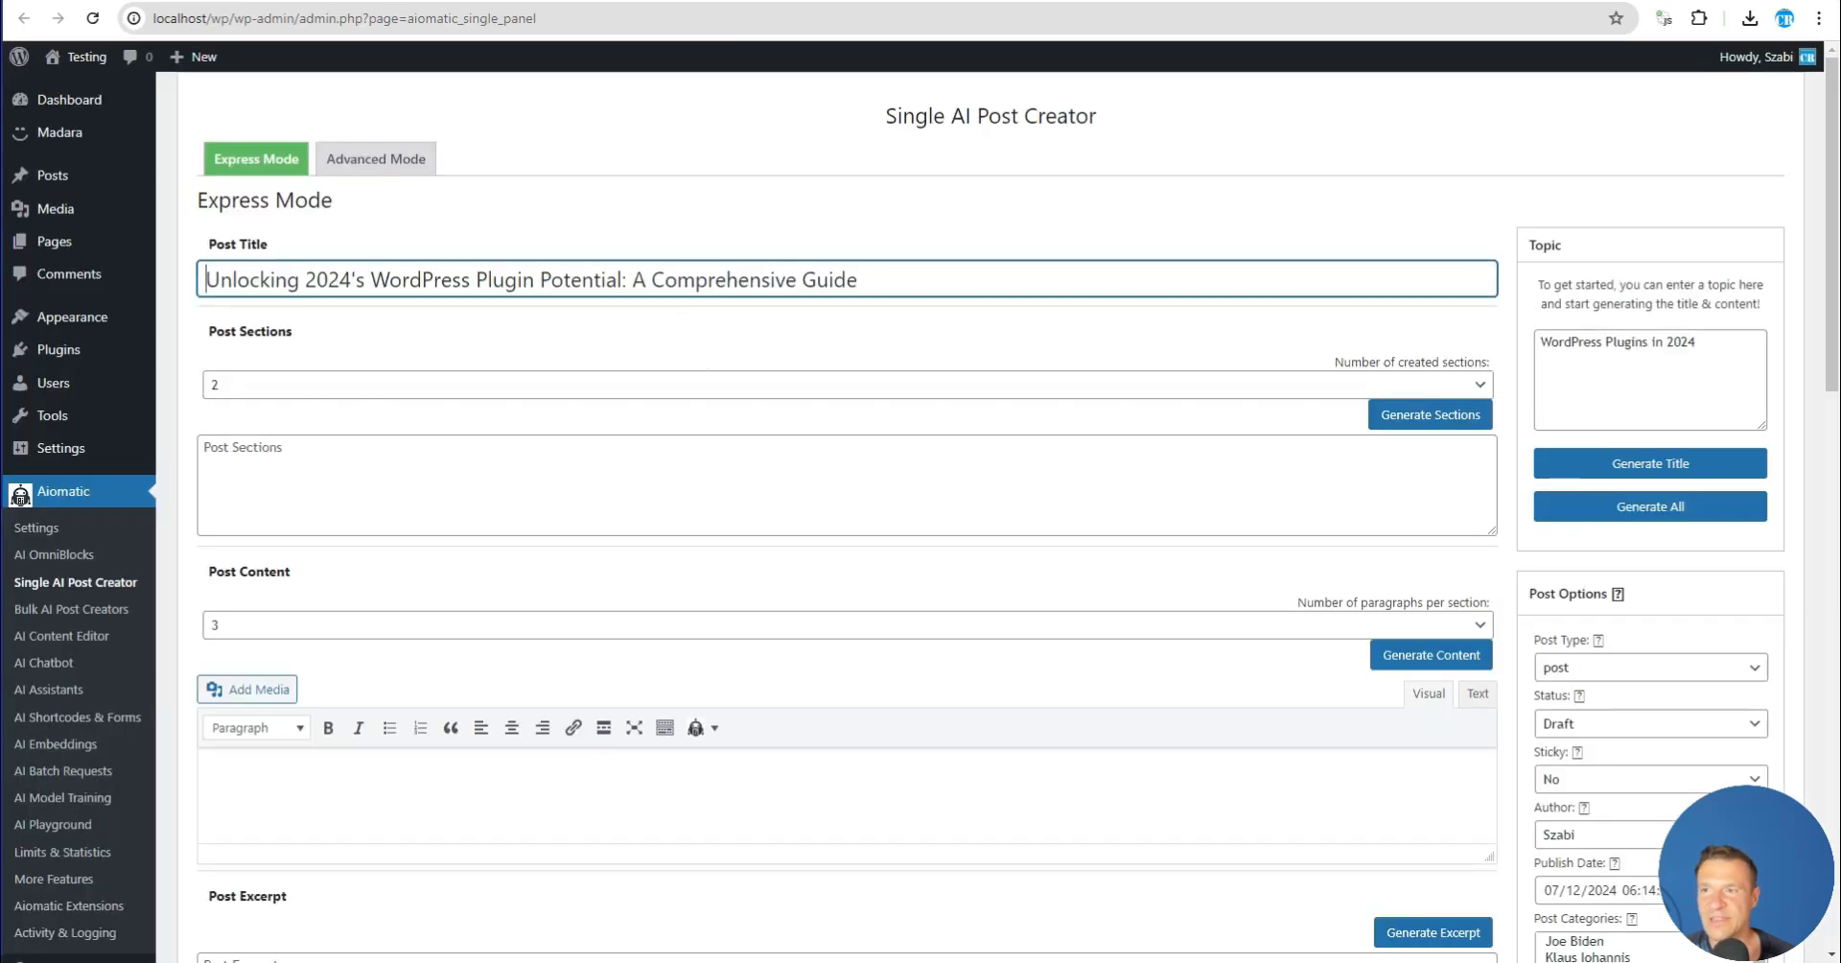
In the Aiomatic settings, clear the inference endpoint URL of the llama3-taide-lx-8b-chat-alph-eoy model and save the models
key("ctrl+Tab")
scroll(743, 383, "down", 8)
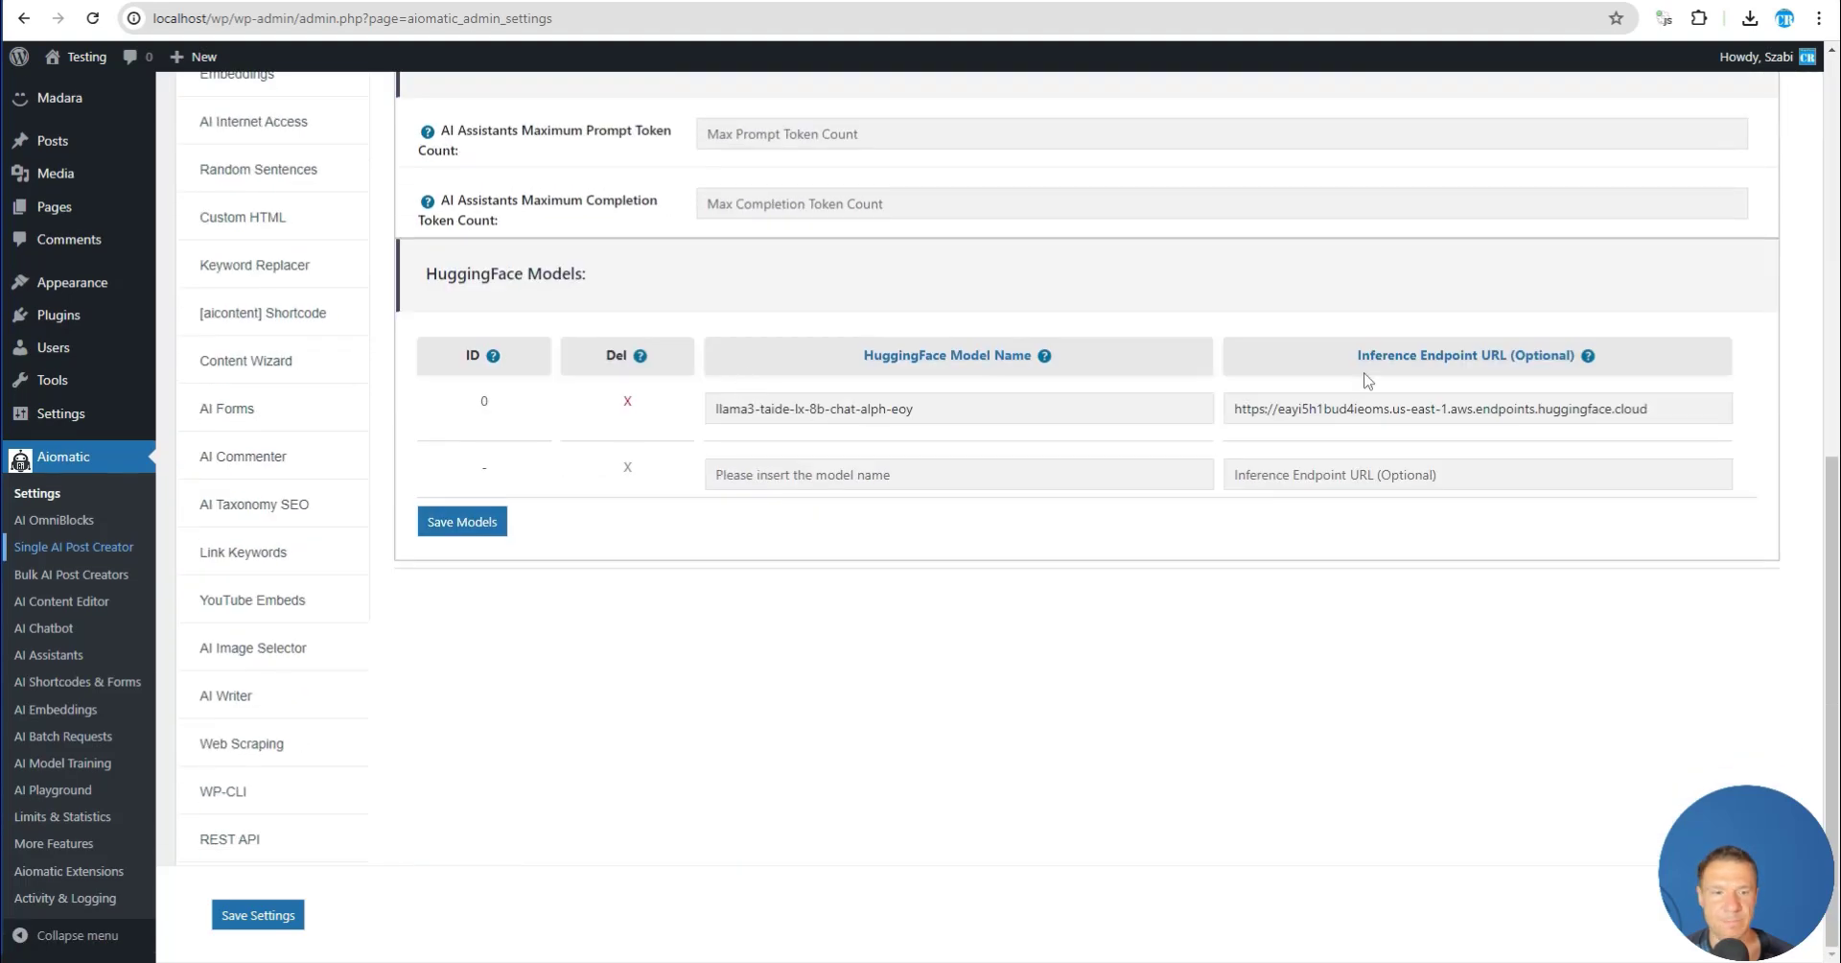
double_click(1365, 415)
key("ctrl+a")
key("BackSpace")
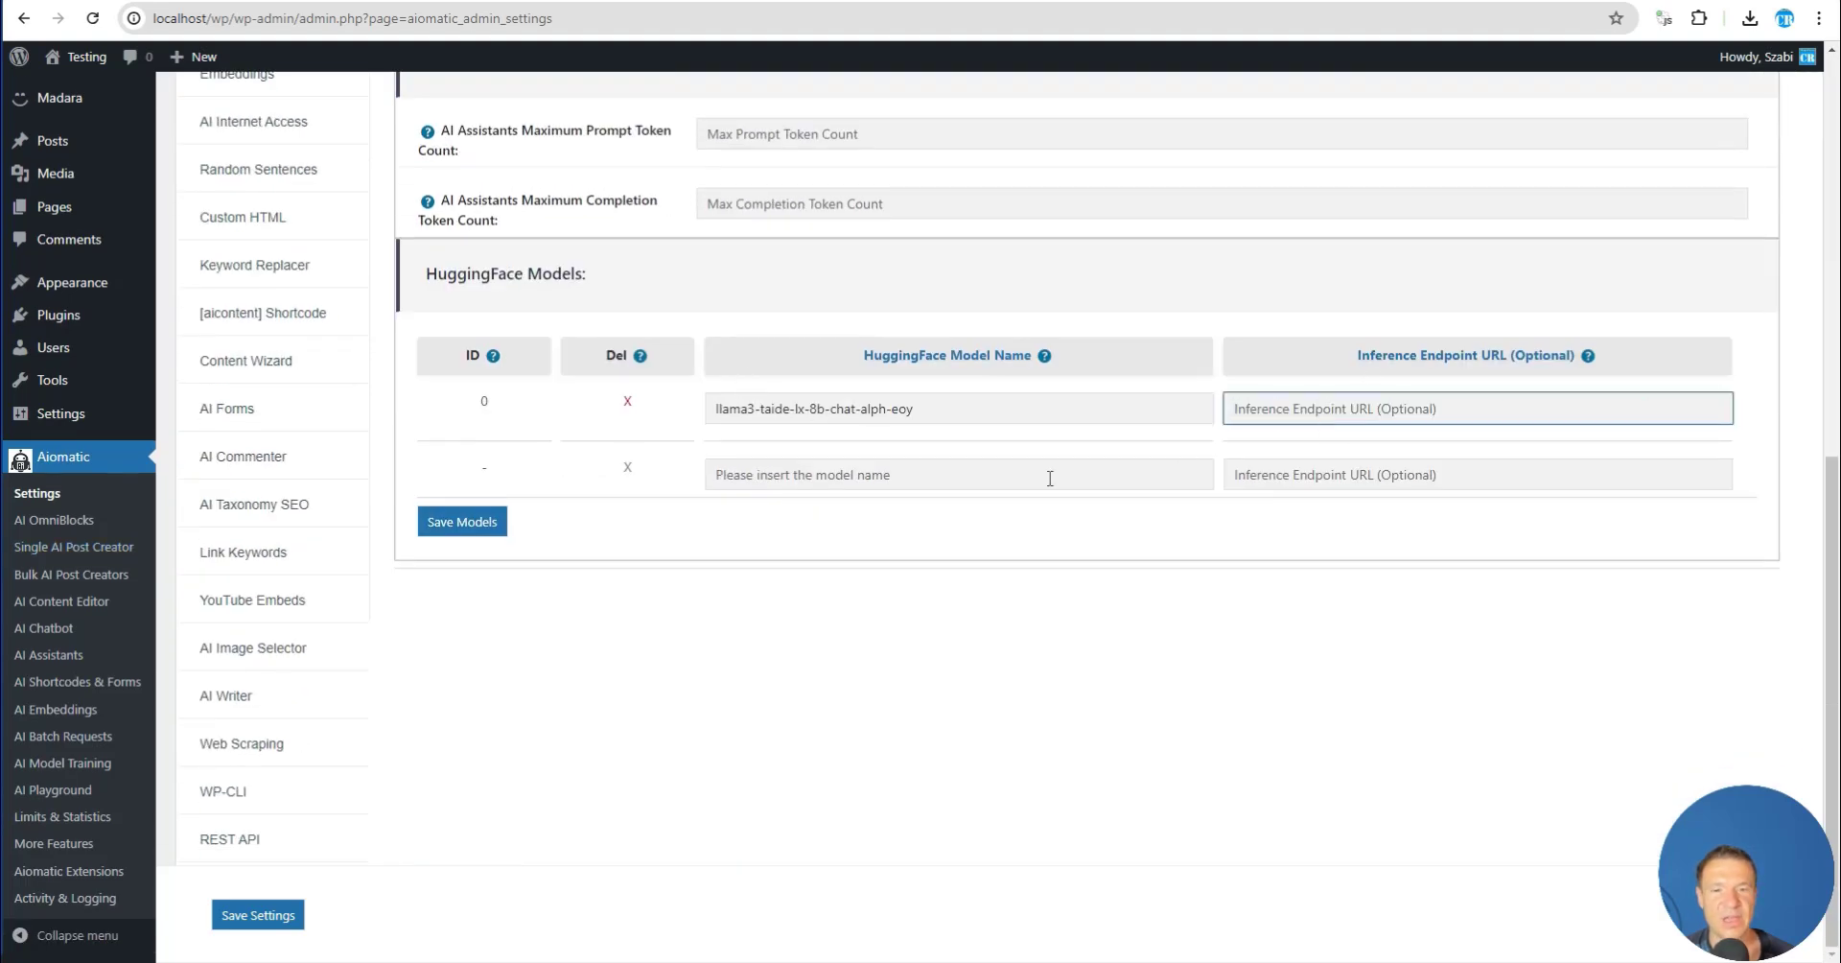
left_click(485, 523)
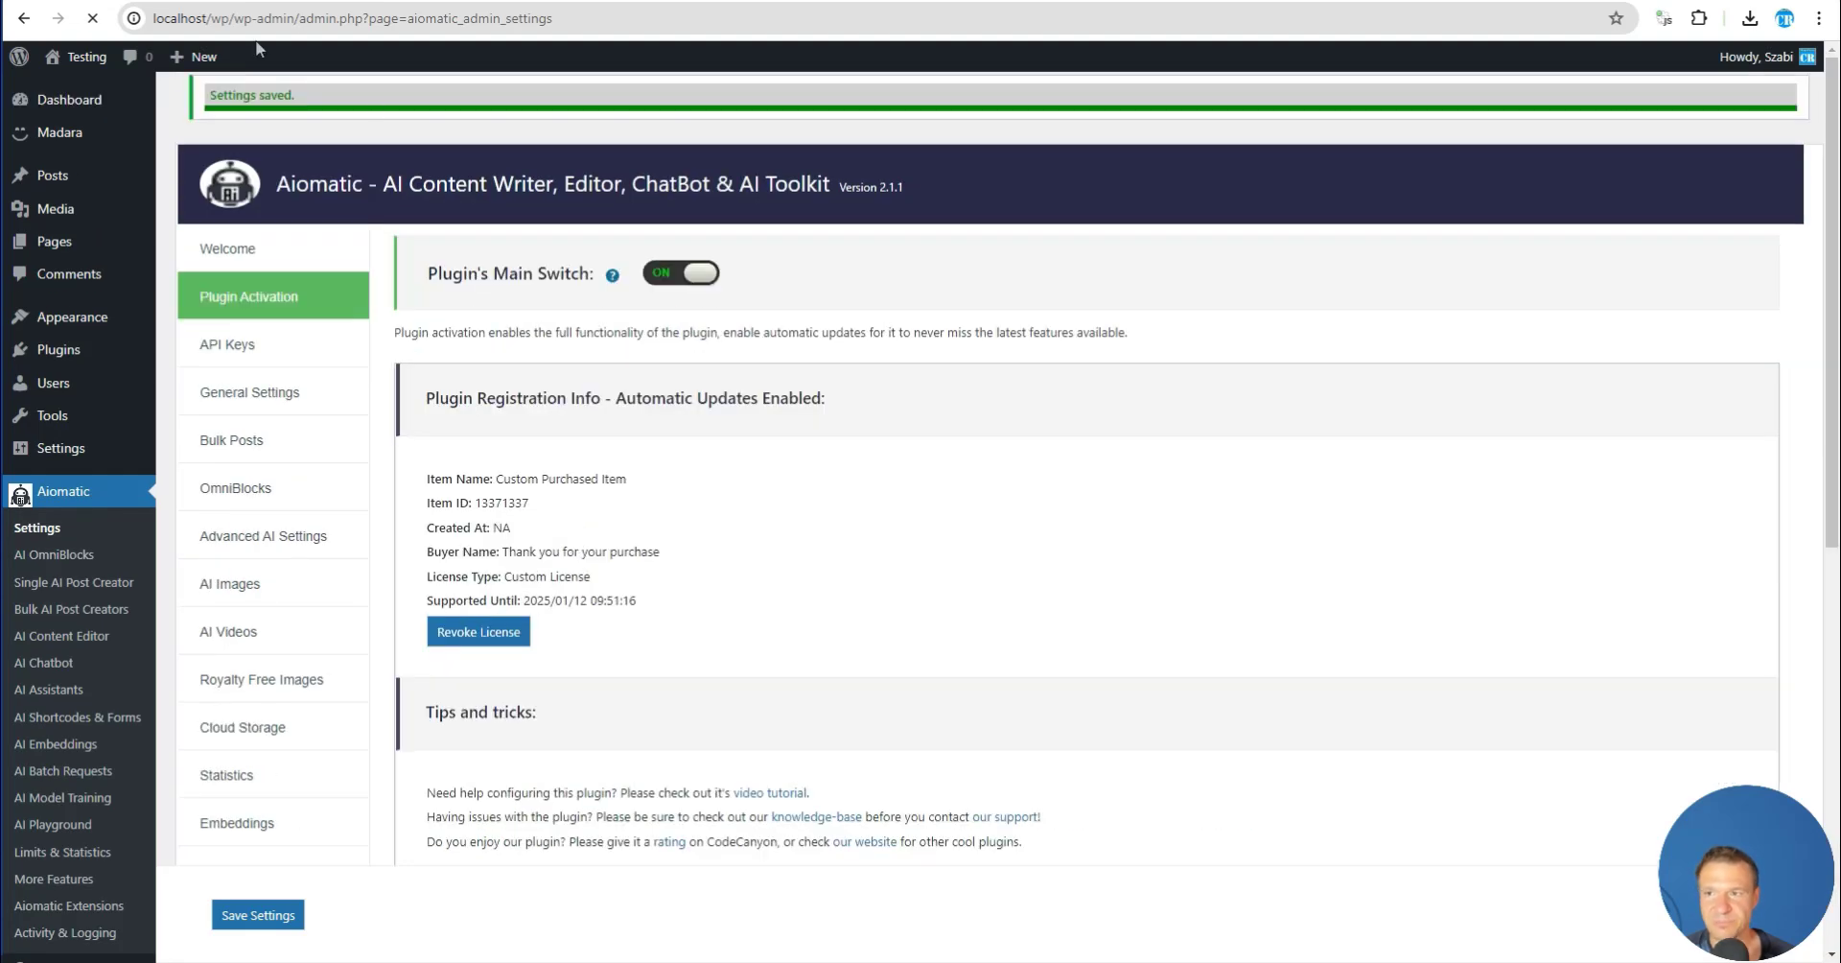
Reopen the Advanced AI Settings and review the saved entry in the HuggingFace Models list
scroll(588, 482, "down", 8)
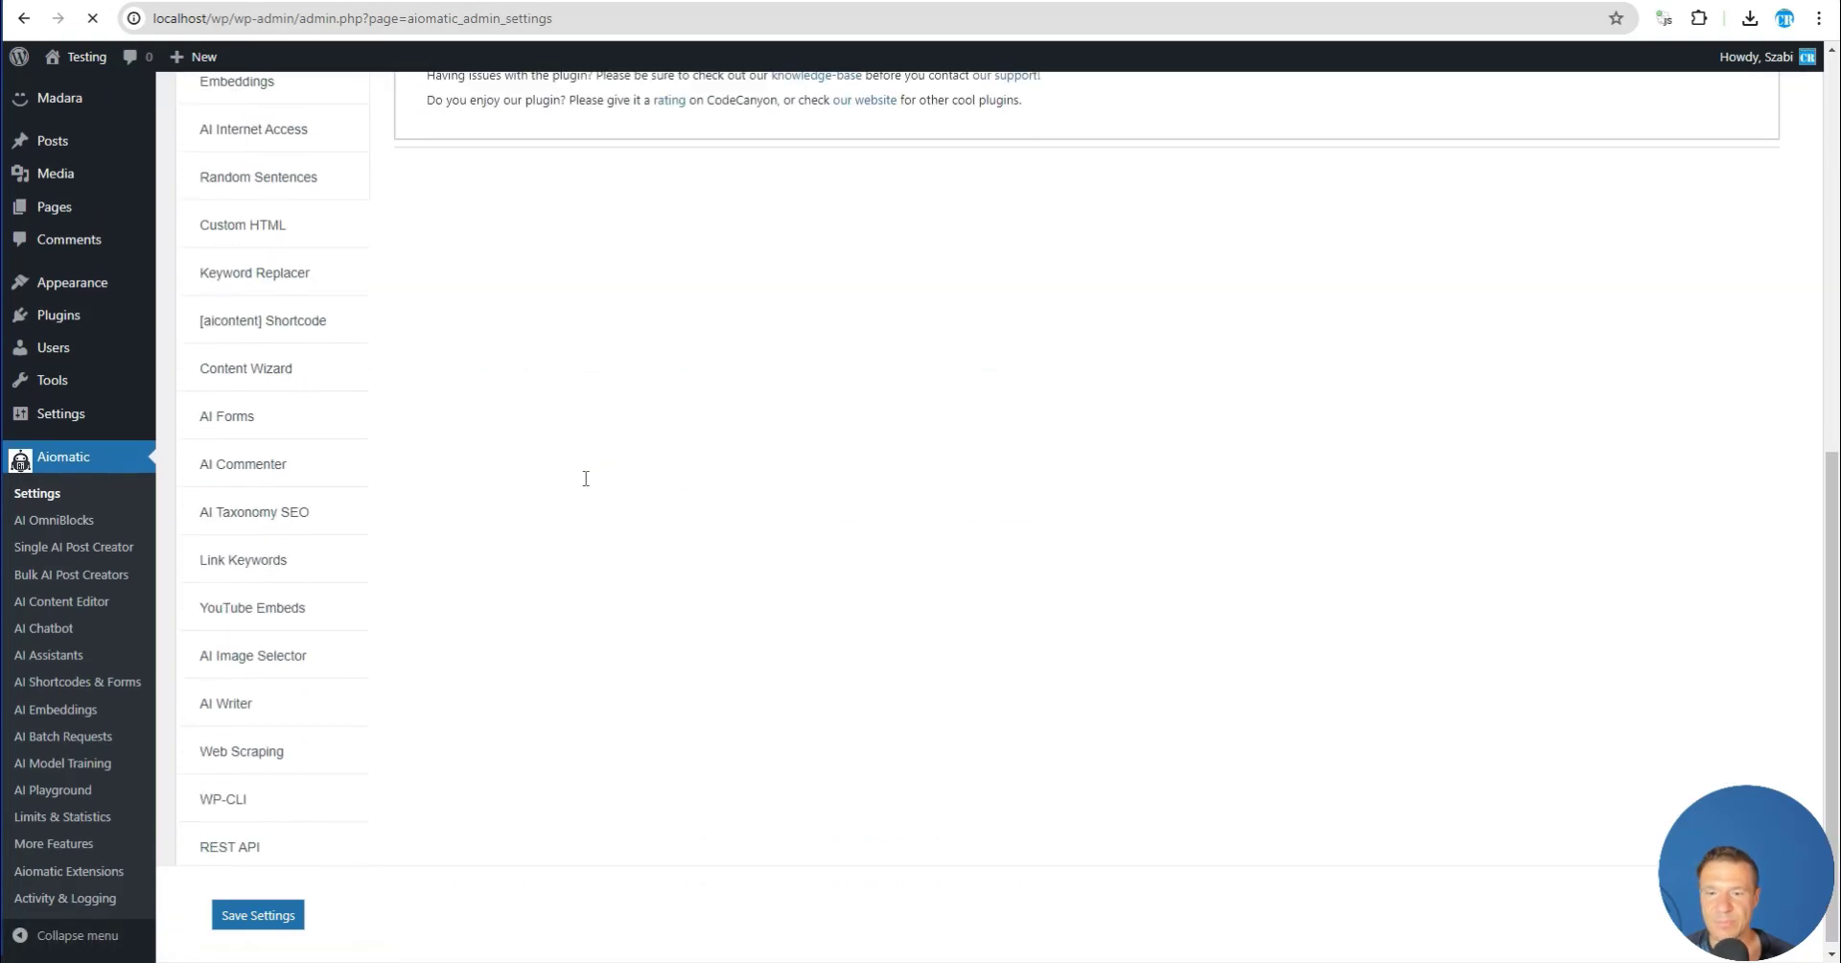
scroll(595, 534, "up", 8)
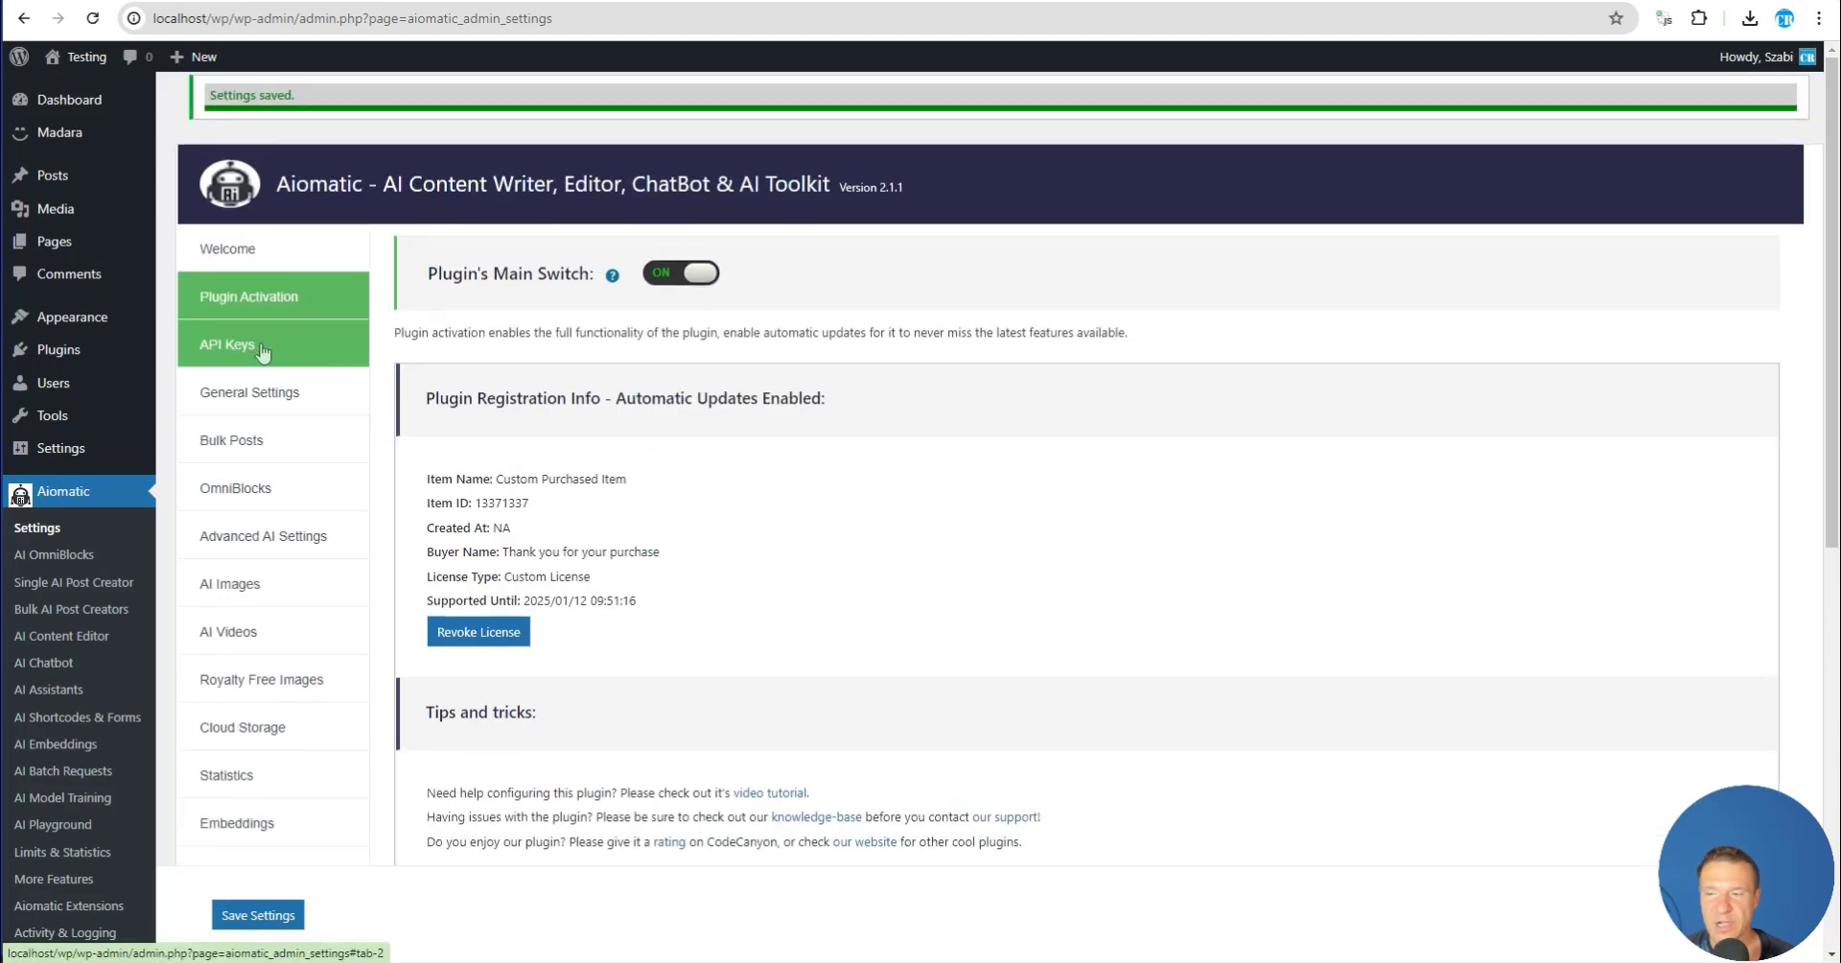
left_click(263, 535)
scroll(703, 586, "down", 6)
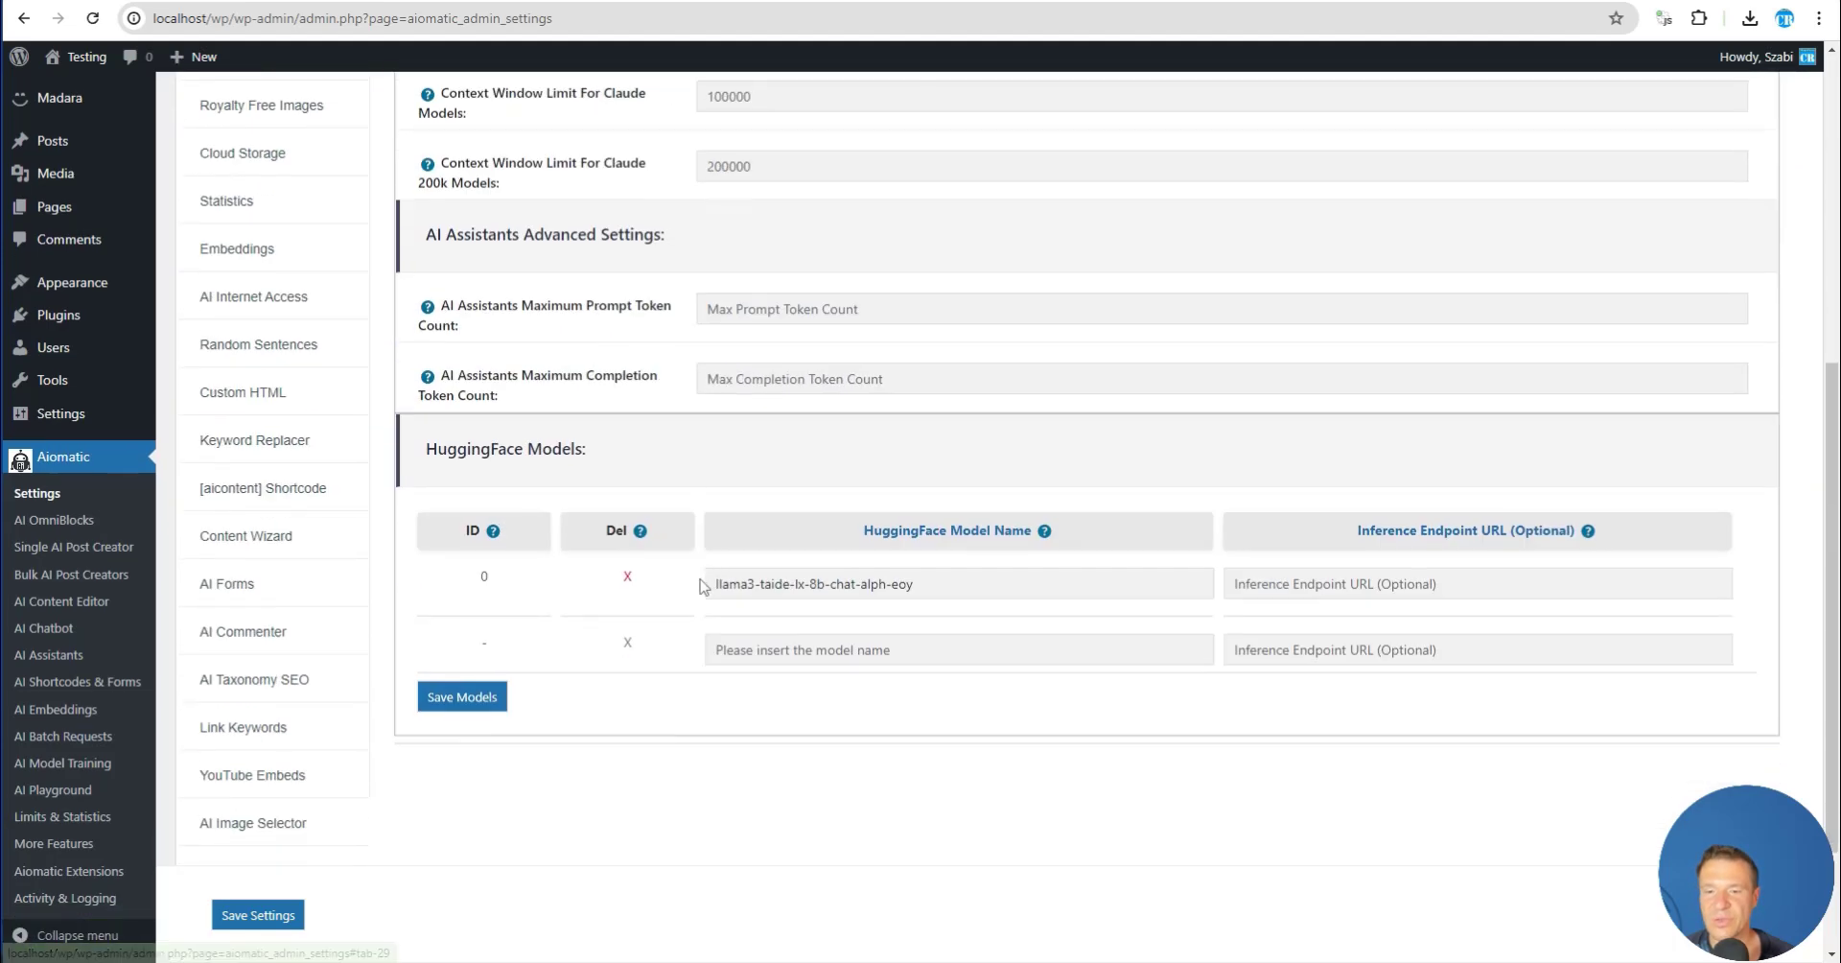
scroll(703, 586, "down", 2)
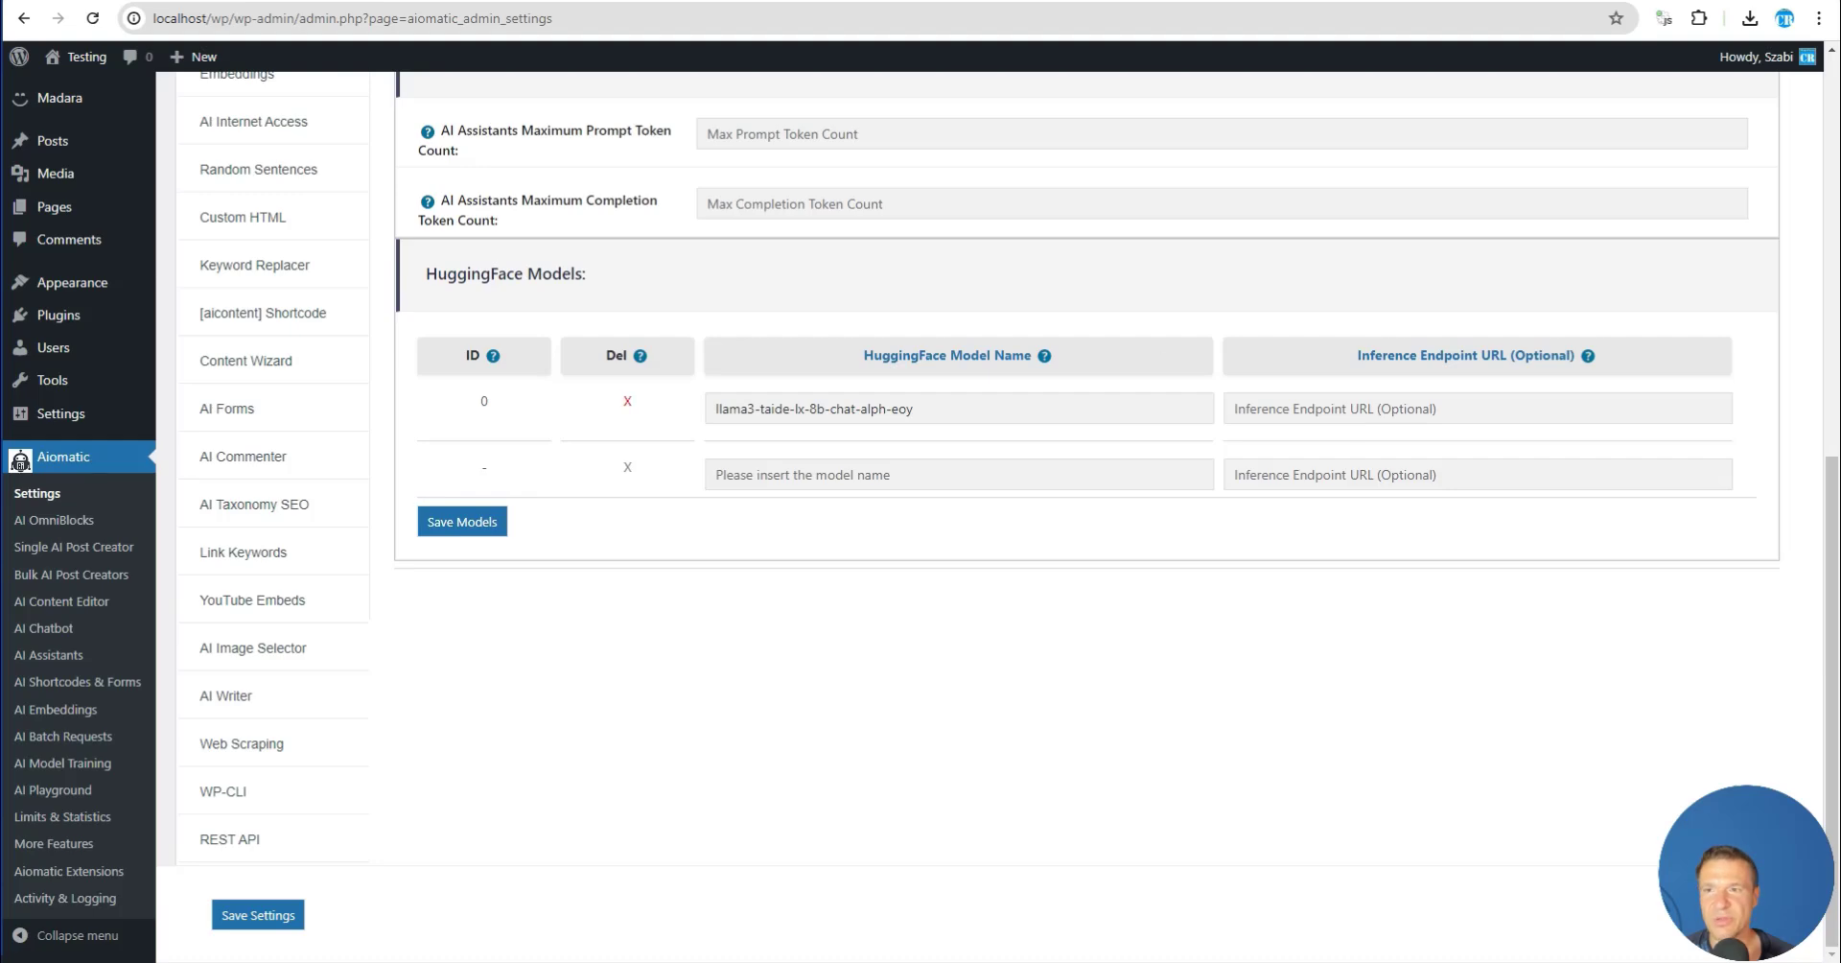
Try to generate the post title again in the Single AI Post Creator and copy the model name from the alert
key("alt+Tab")
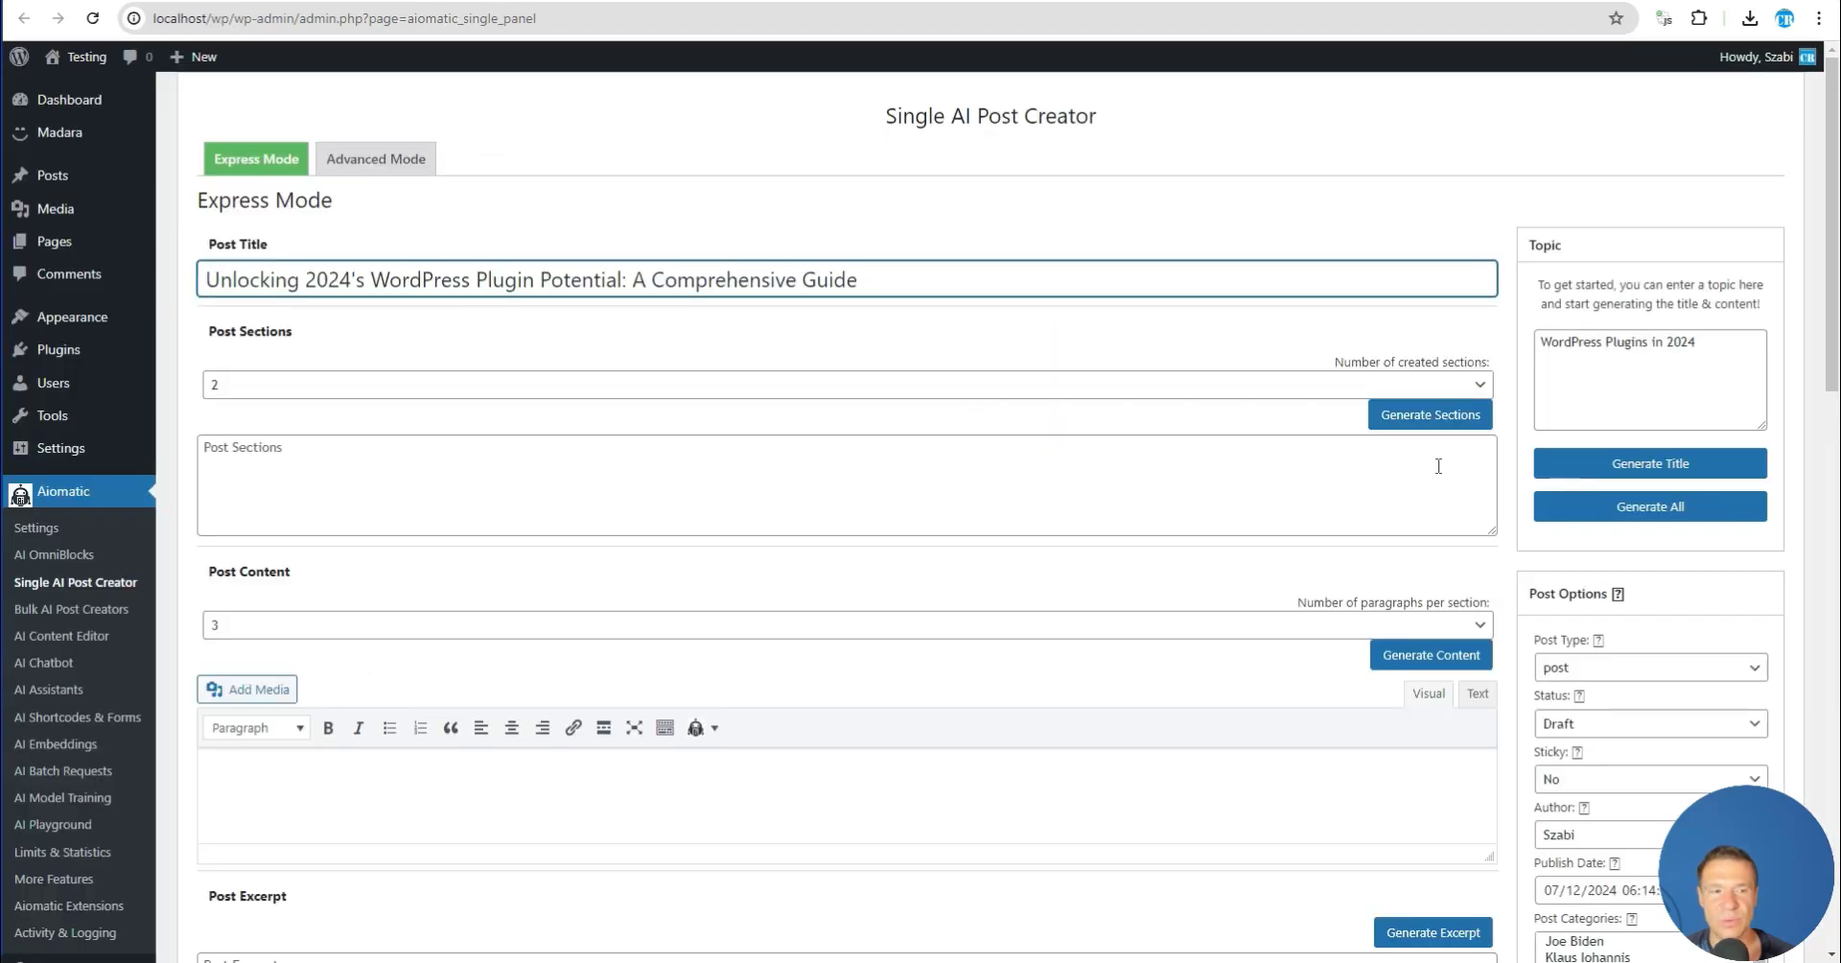
left_click(1636, 467)
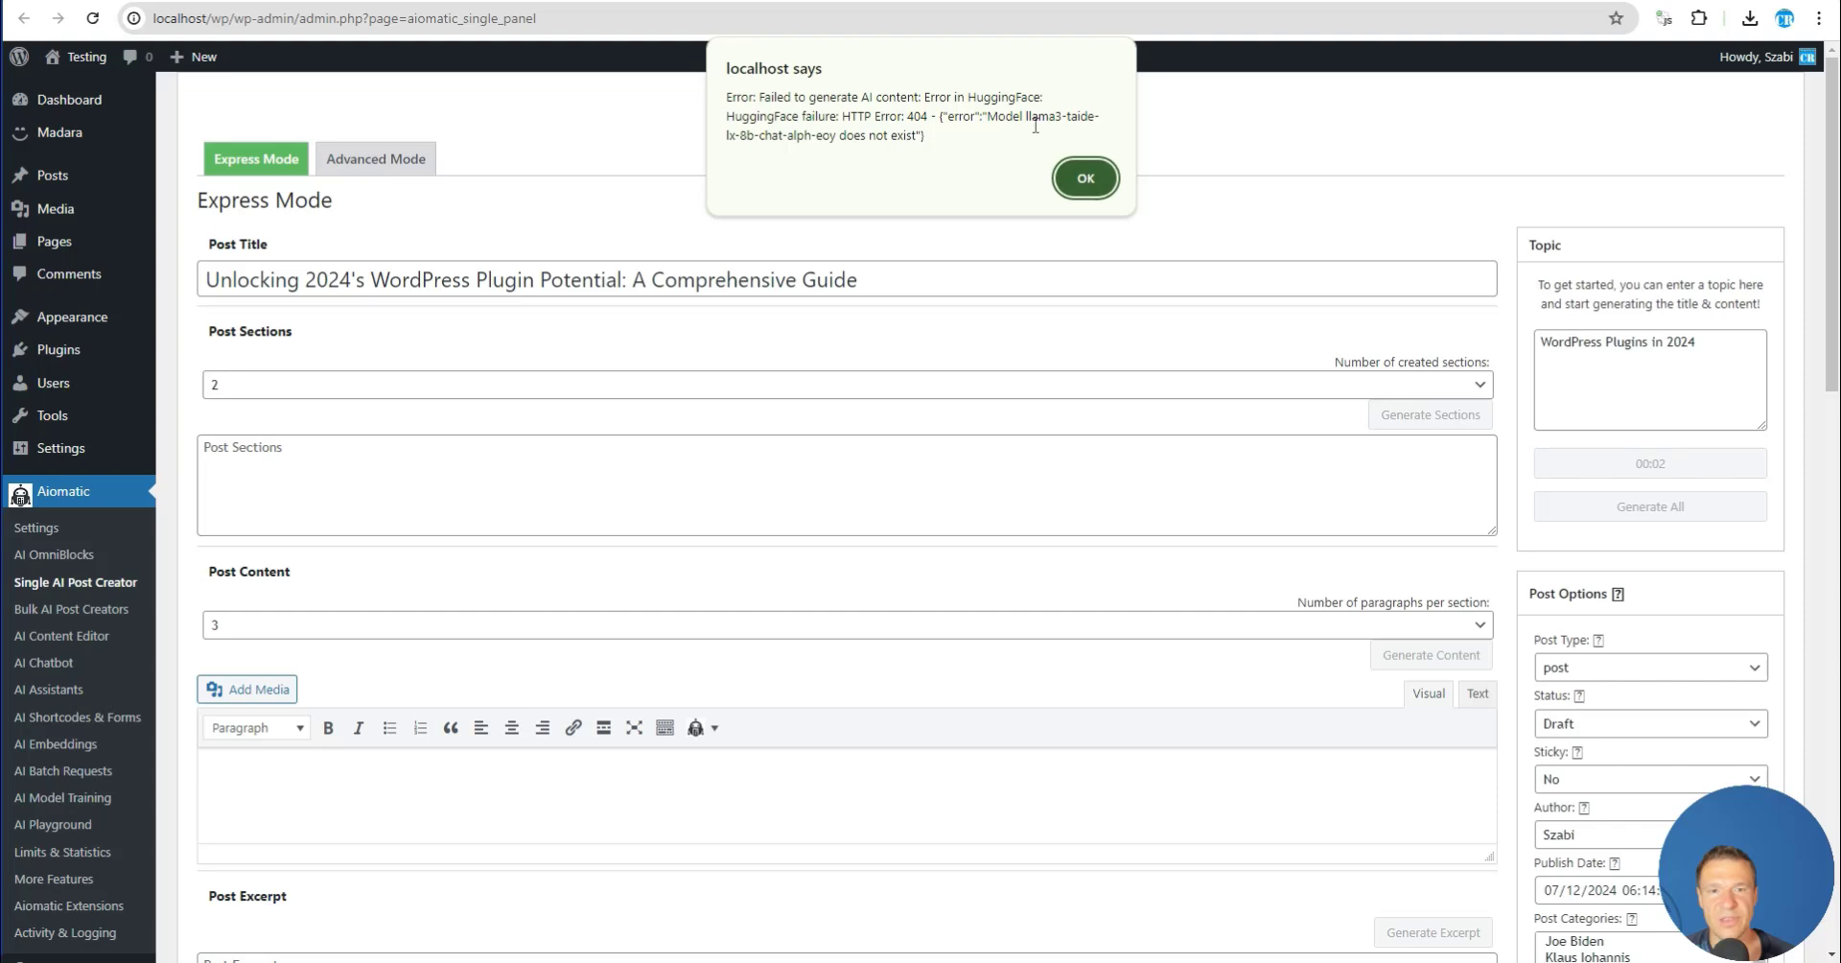
left_click_drag(1026, 118, 844, 142)
key("ctrl+c")
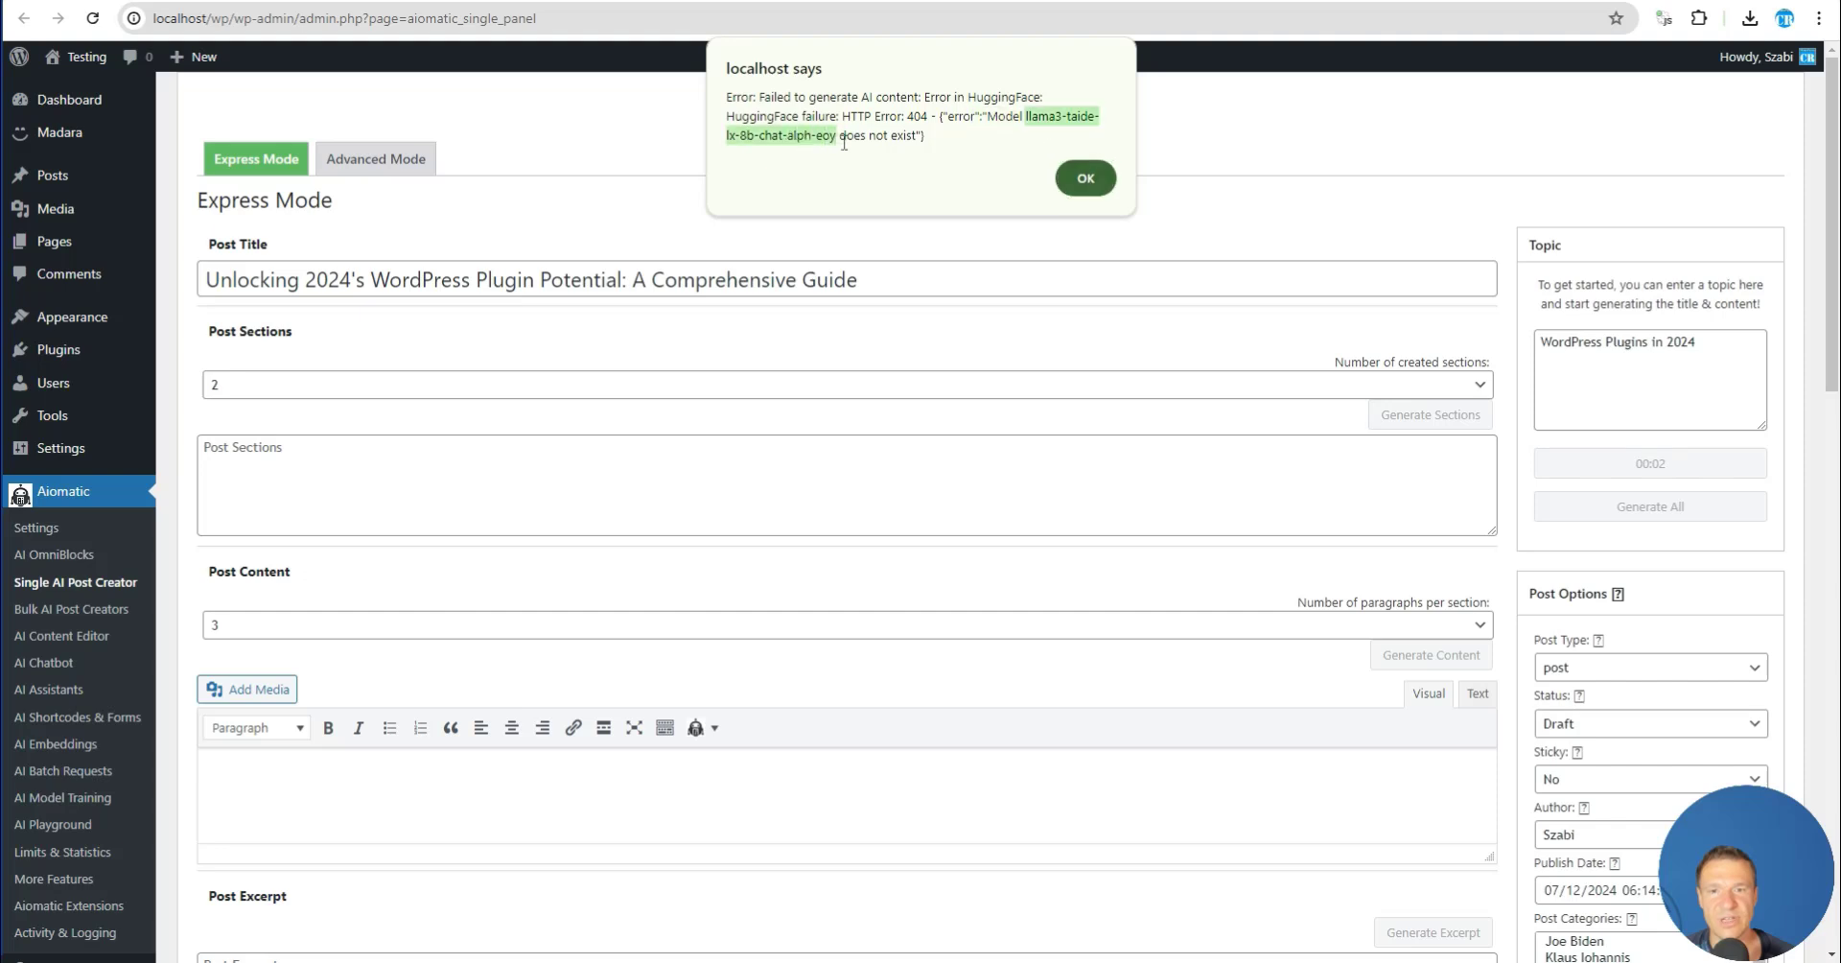
left_click(1085, 178)
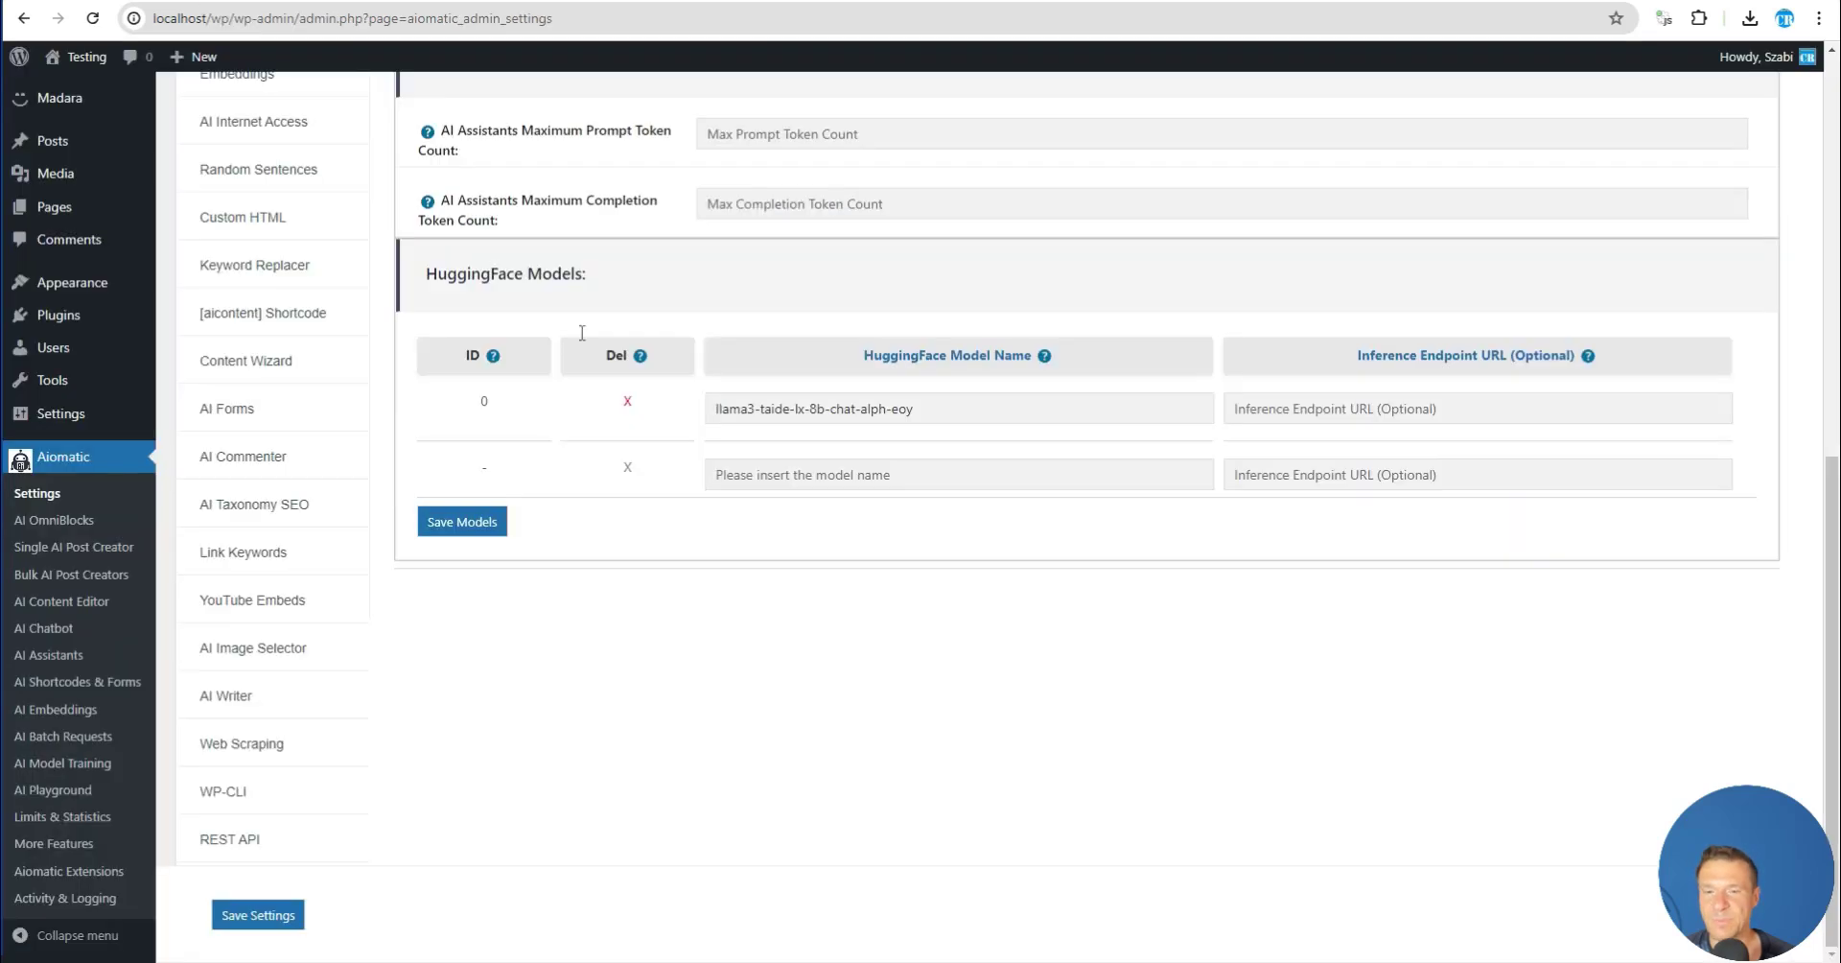
Search the Aiomatic settings page for llama3-taide-lx-8b-chat-alph-eoy, check its endpoint URL field and reload the page
key("ctrl+f")
key("ctrl+v")
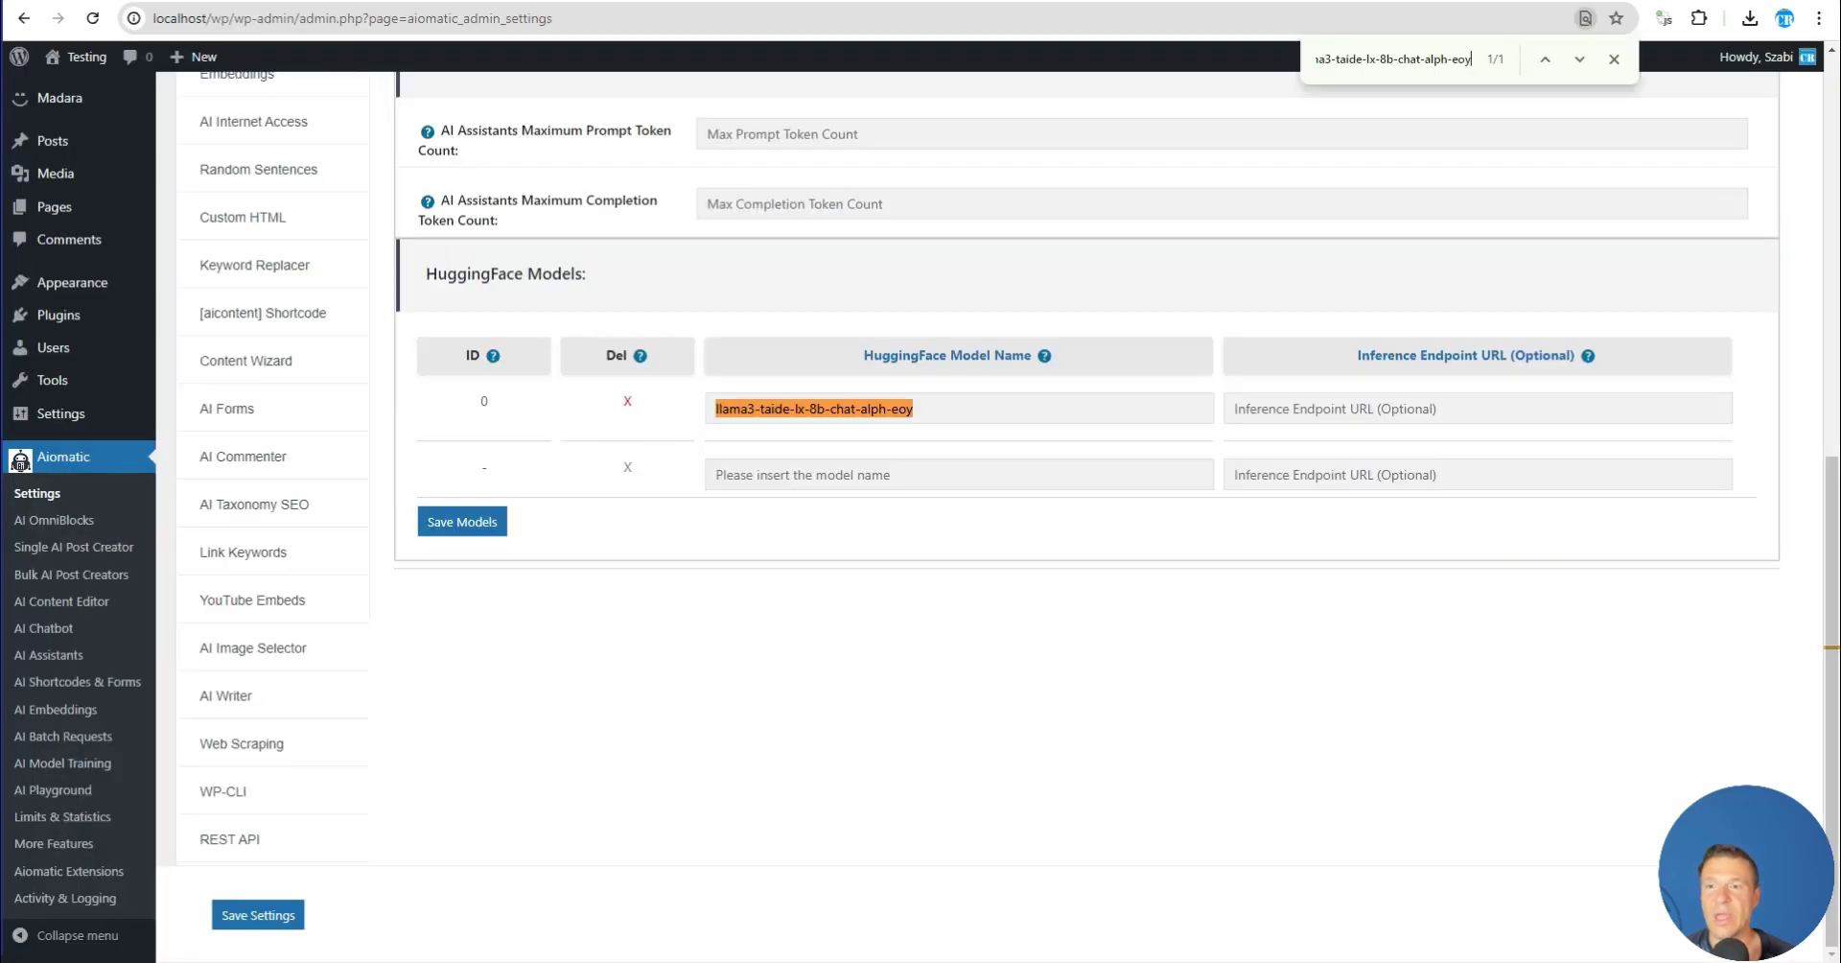
left_click(1307, 413)
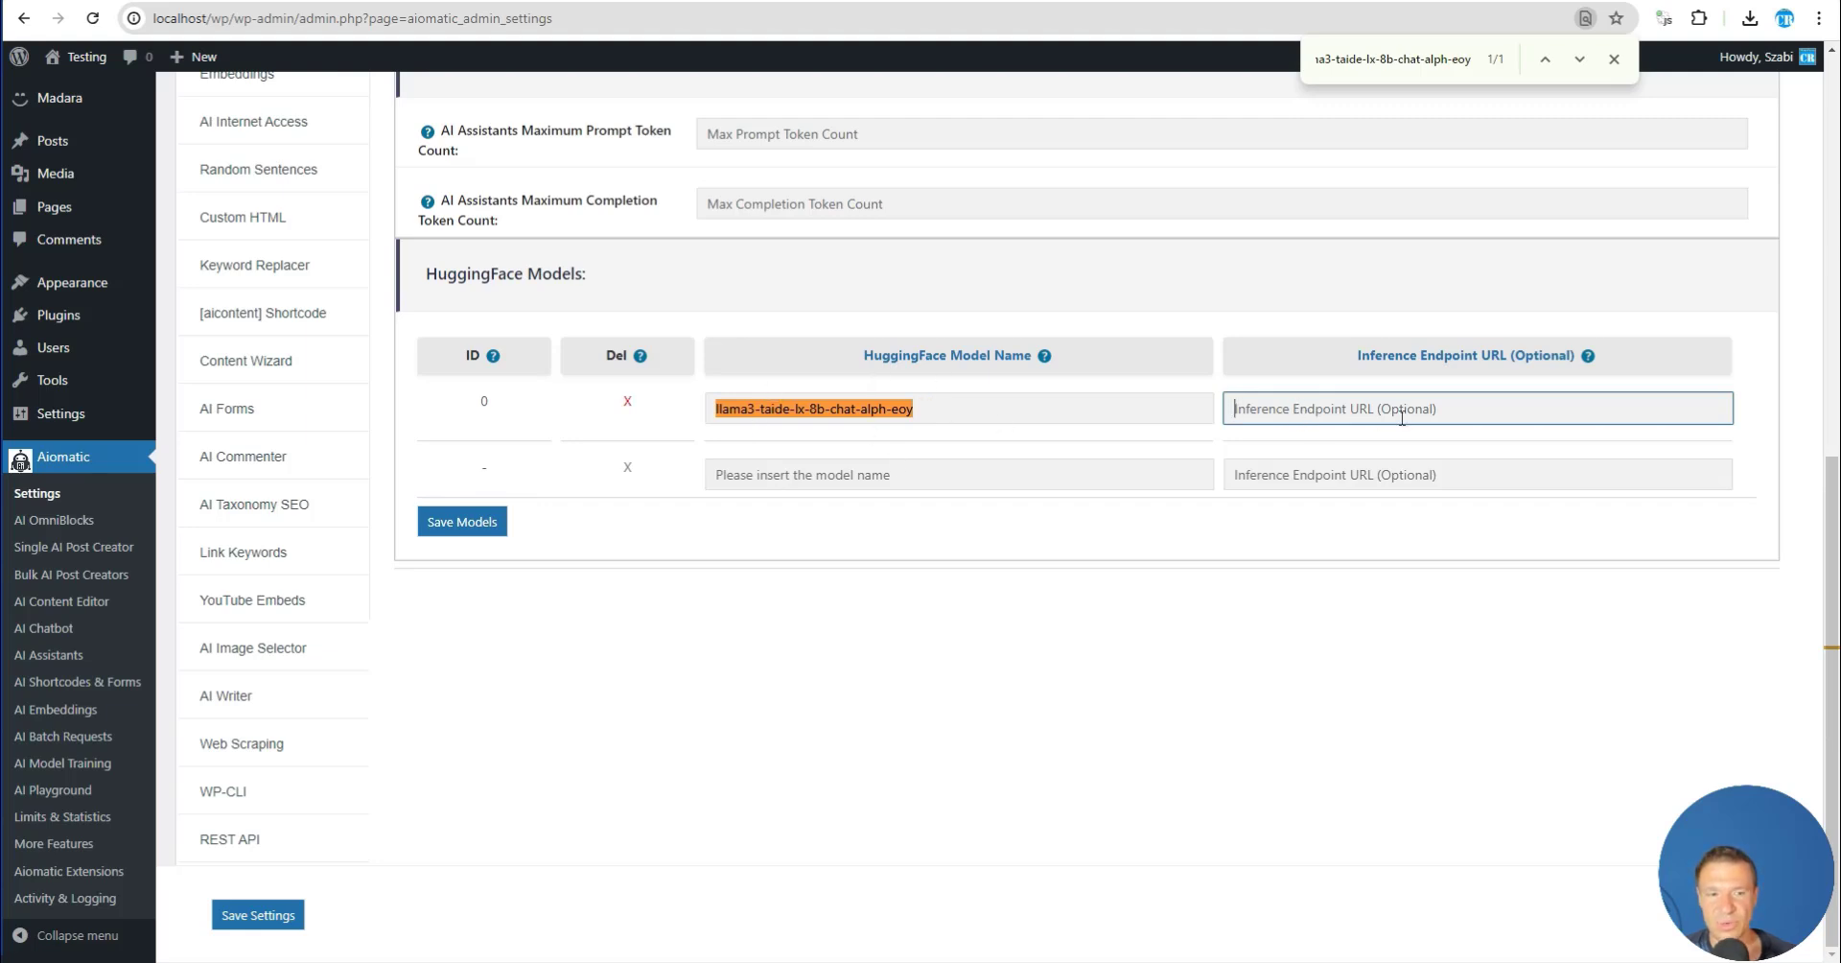
left_click(92, 17)
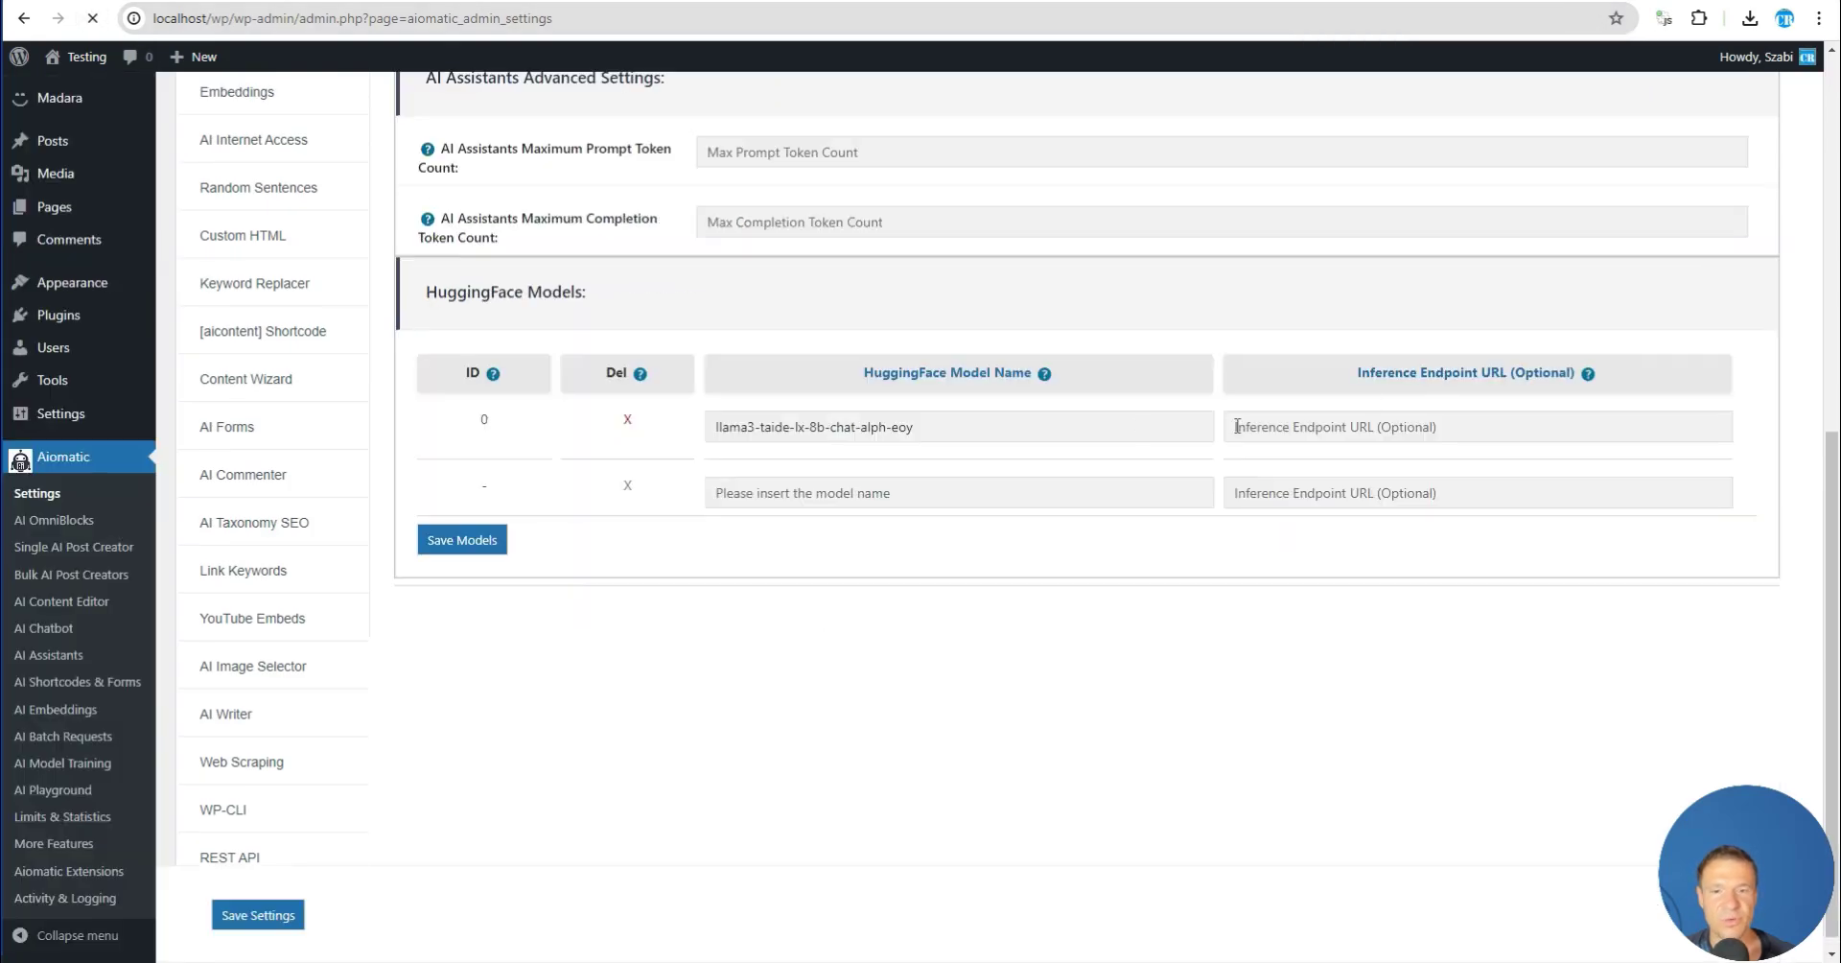
Clear the model name in the first row of the HuggingFace Models list and look over the Meta-Llama-3-8B-Instruct model card
left_click(941, 440)
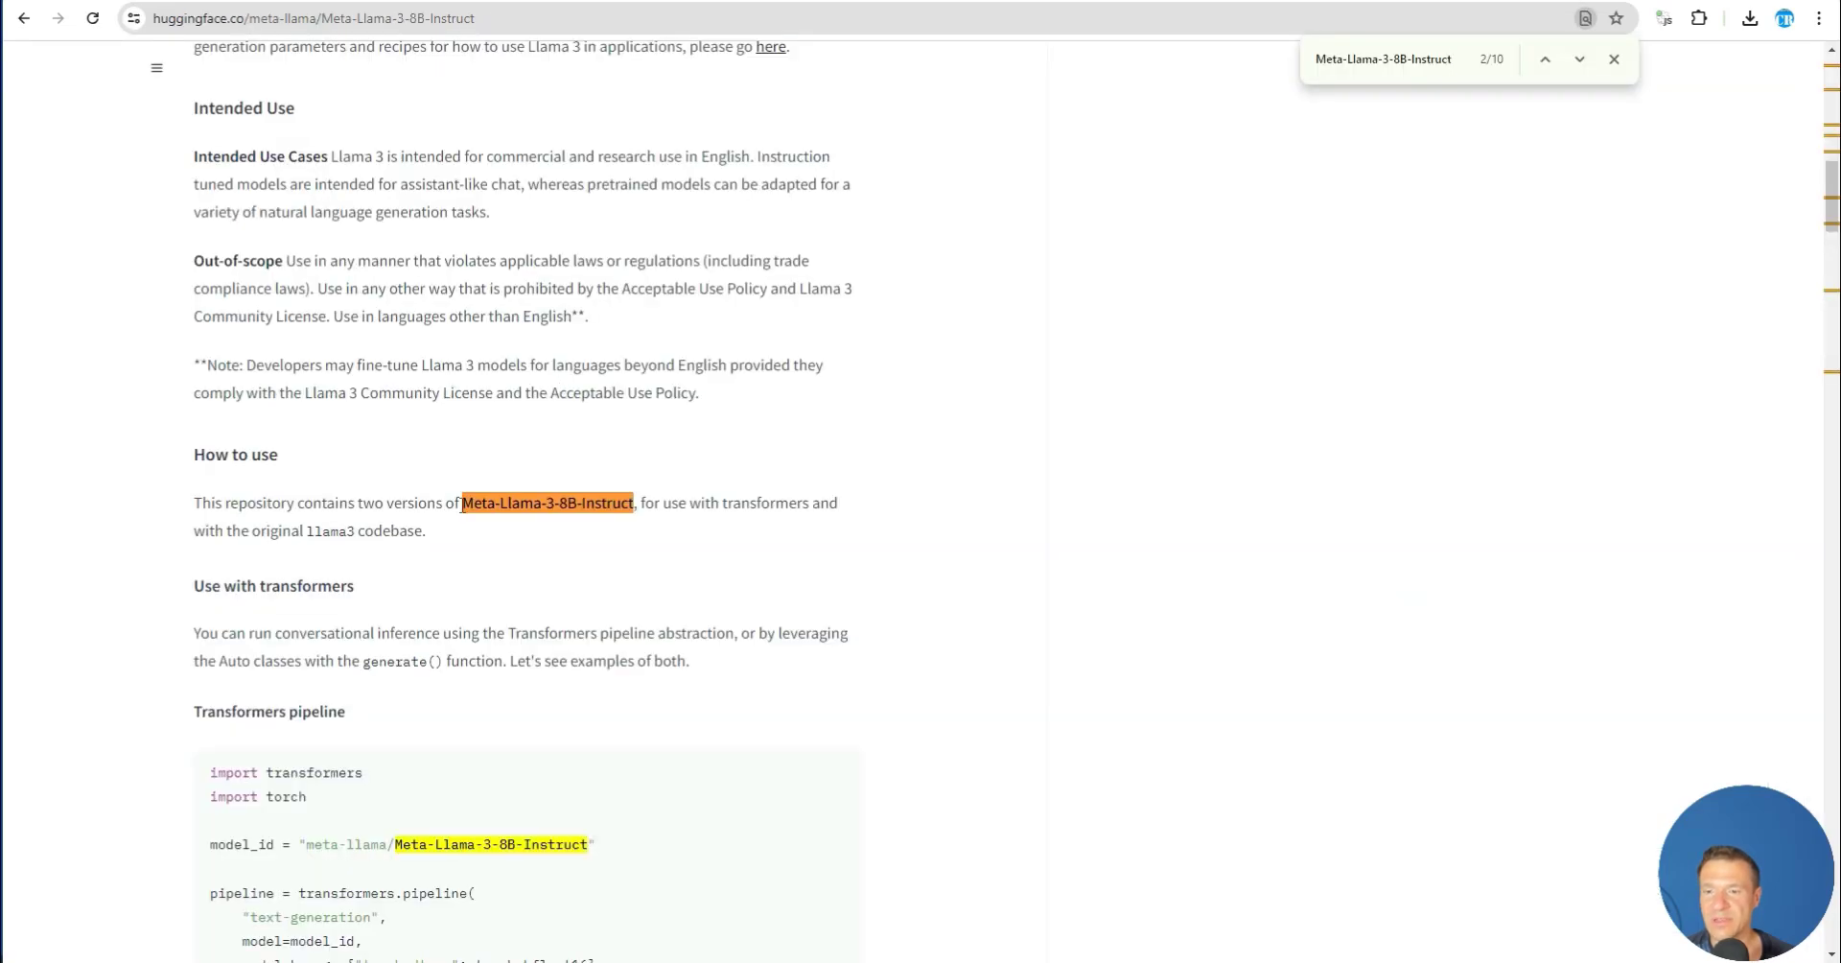
scroll(462, 505, "up", 9)
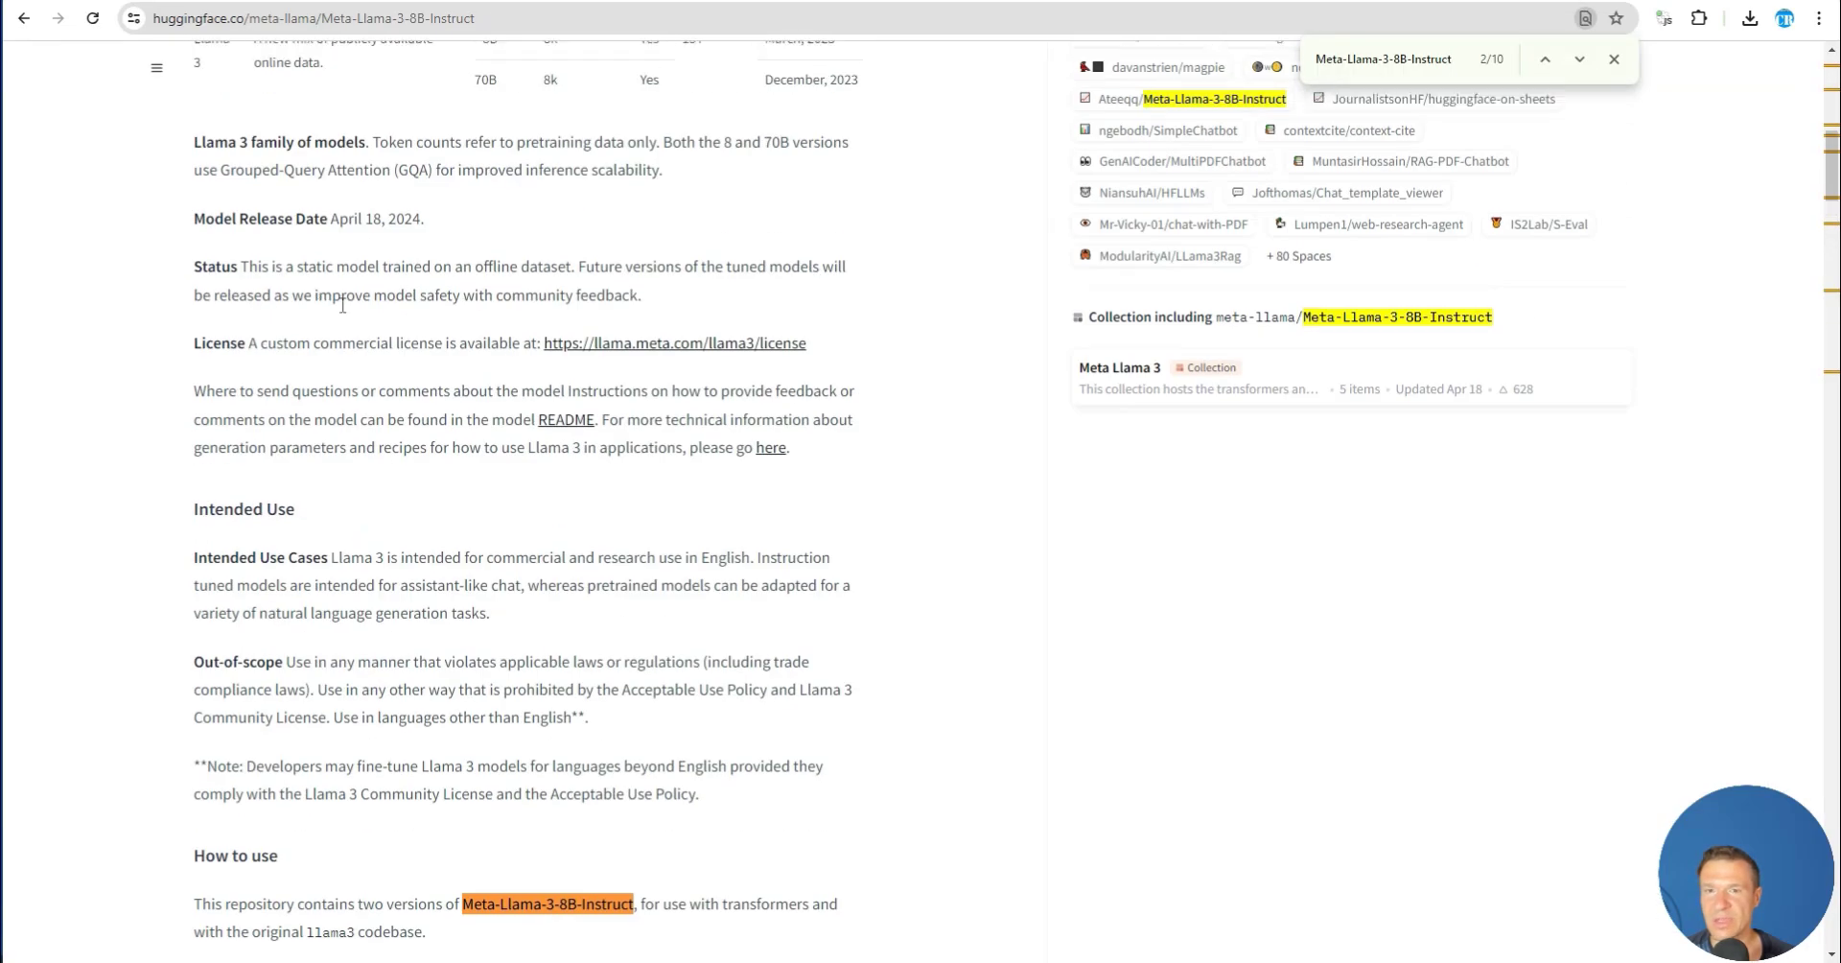
scroll(351, 342, "up", 5)
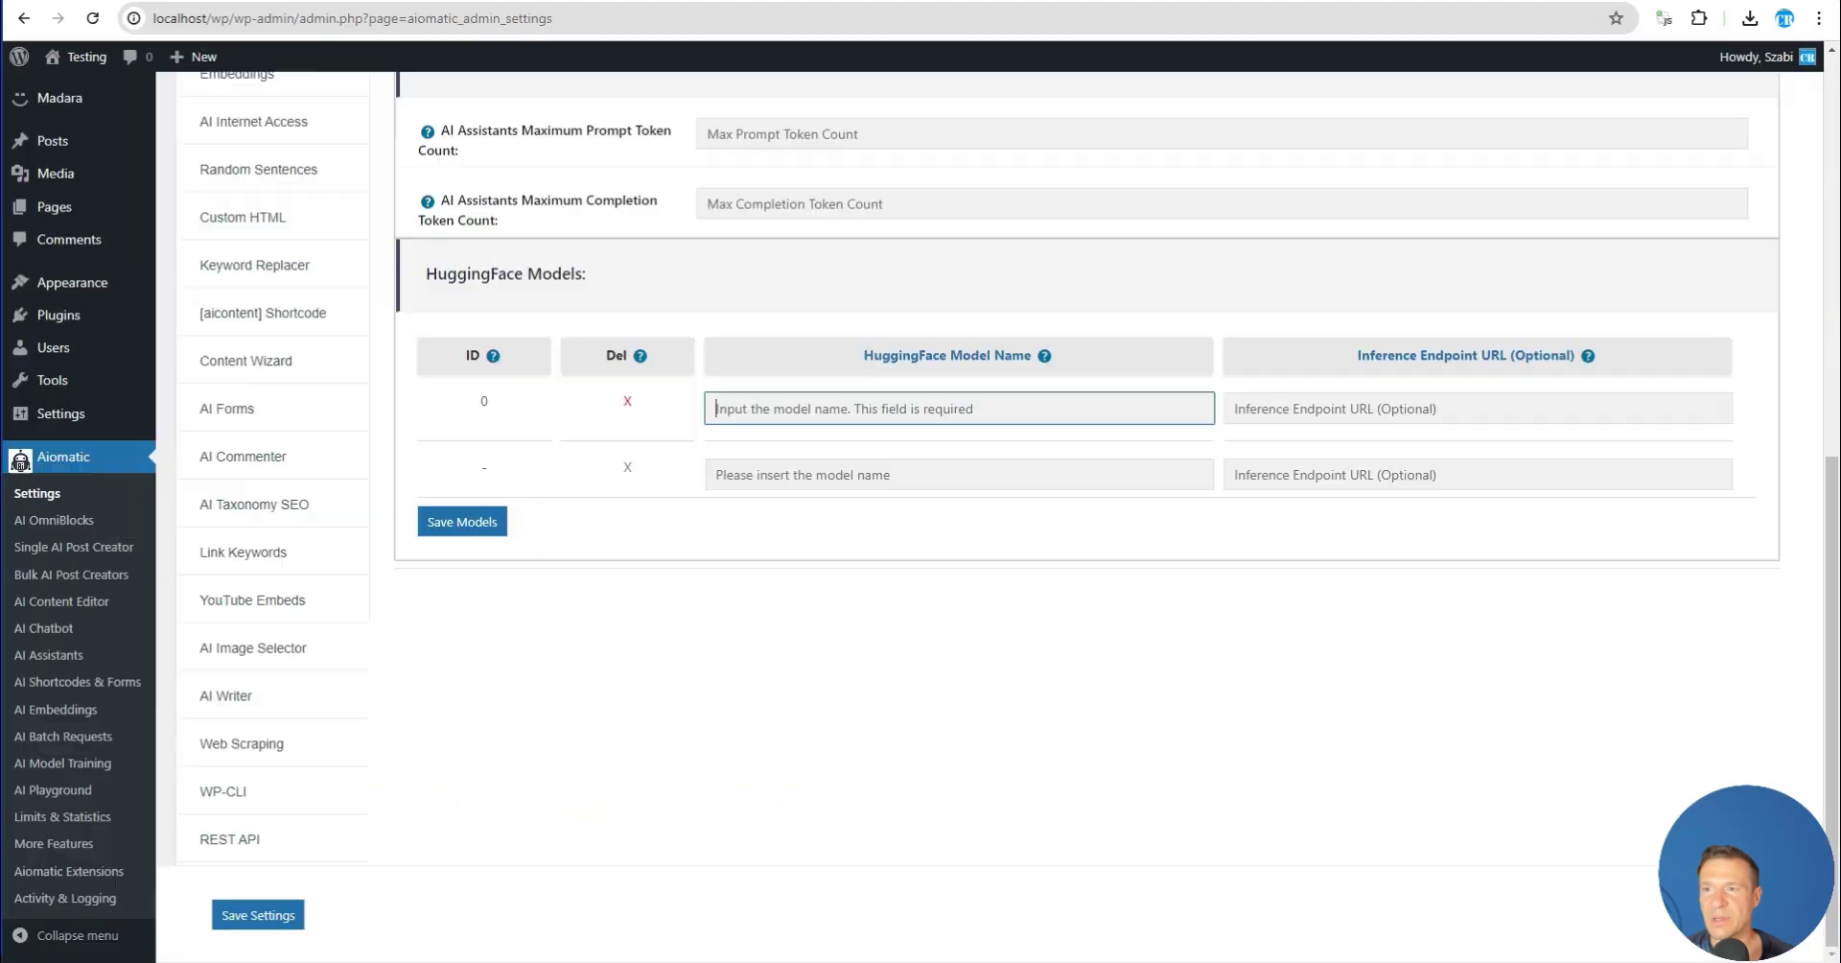
left_click(926, 357)
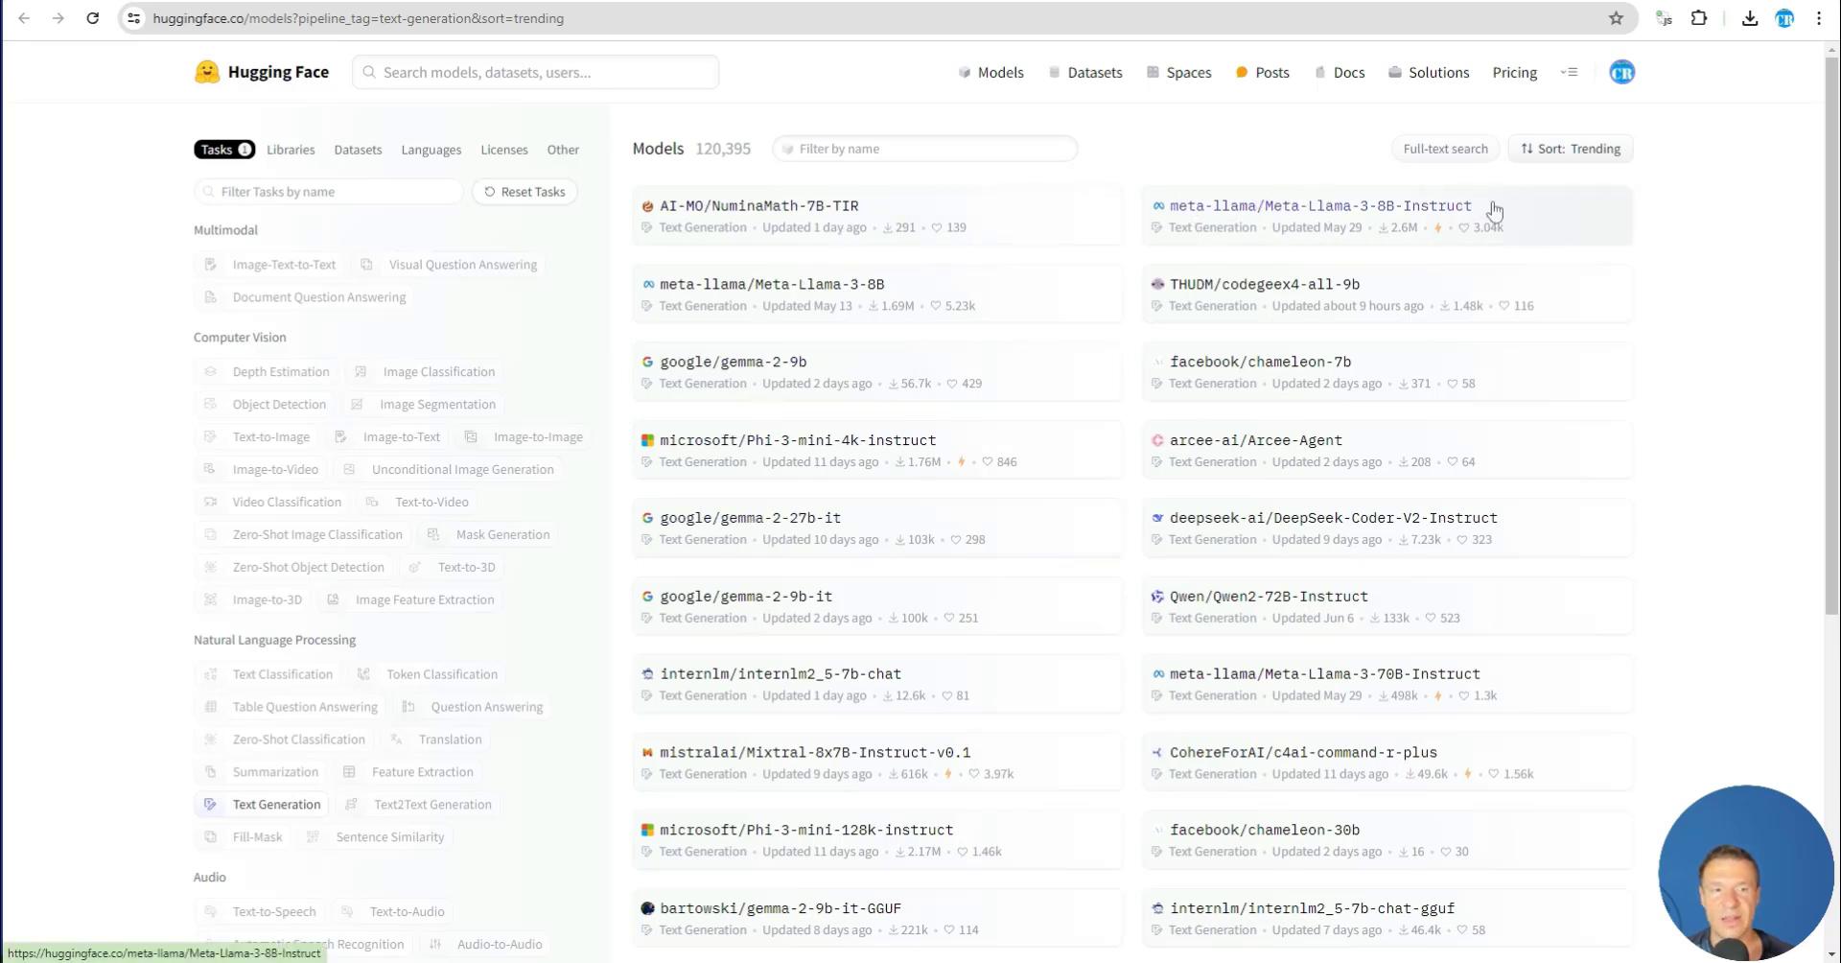
Open meta-llama/Meta-Llama-3-8B-Instruct from the Hugging Face text generation models and copy its full model name
left_click(1340, 215)
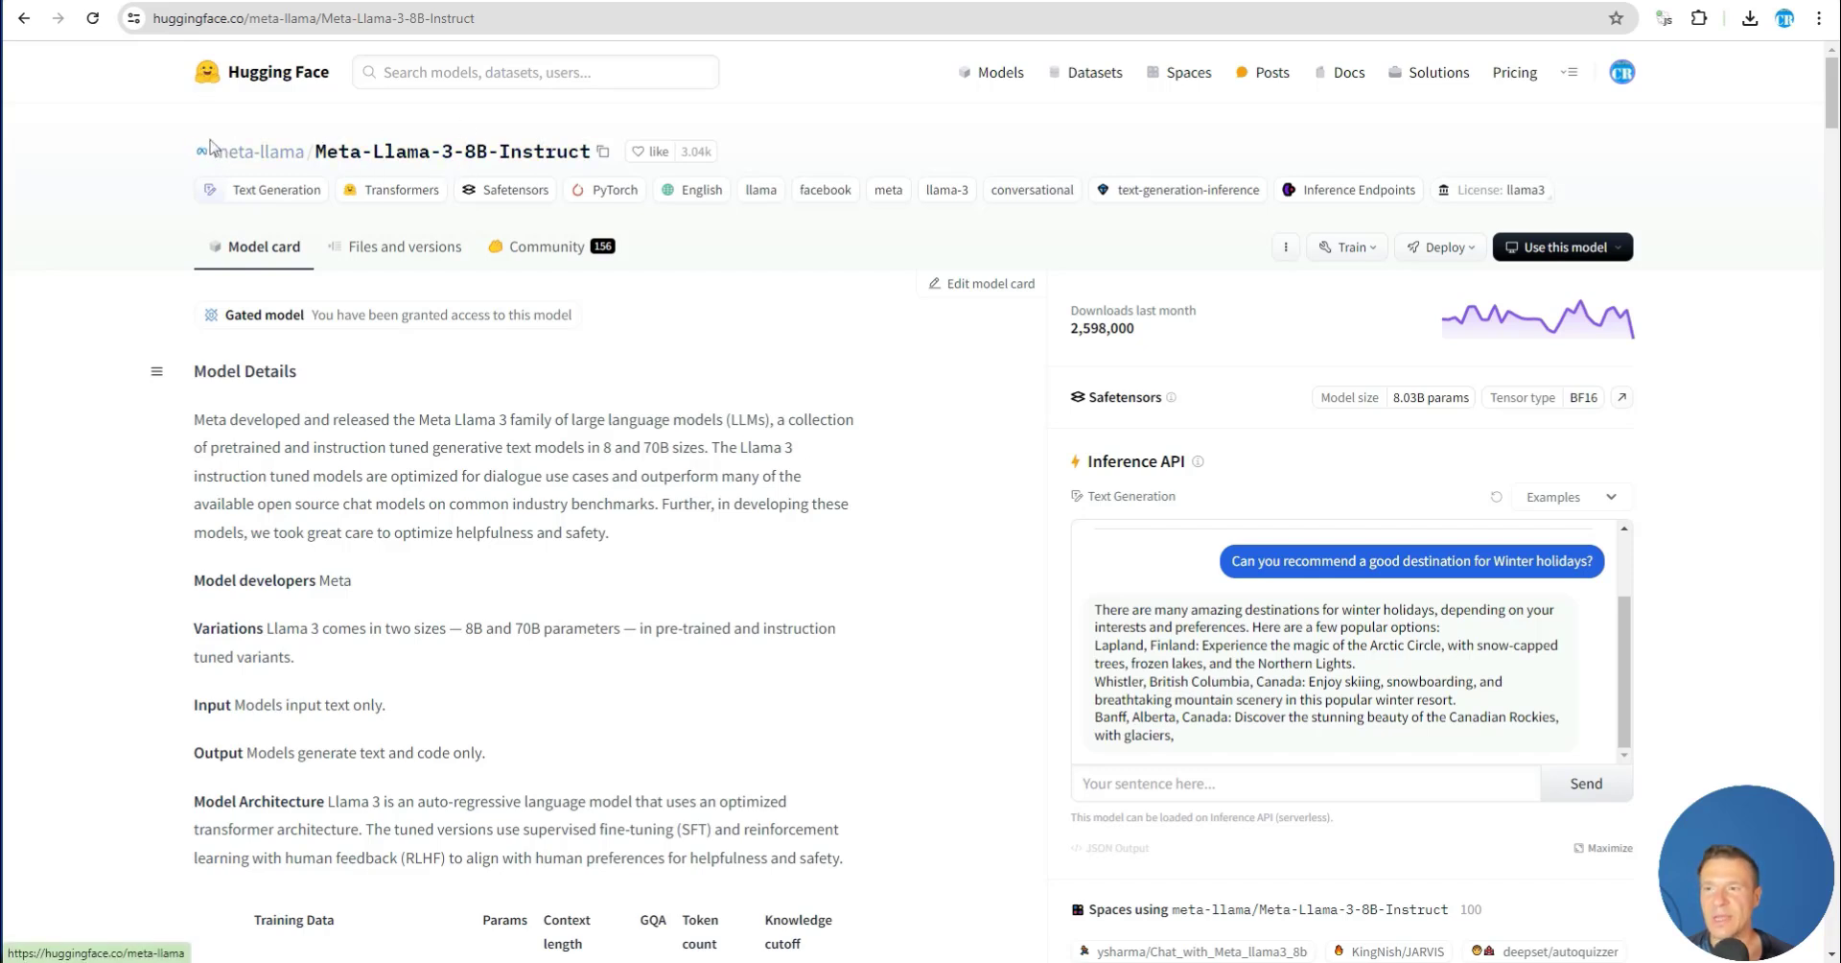
left_click_drag(211, 145, 597, 161)
left_click(602, 152)
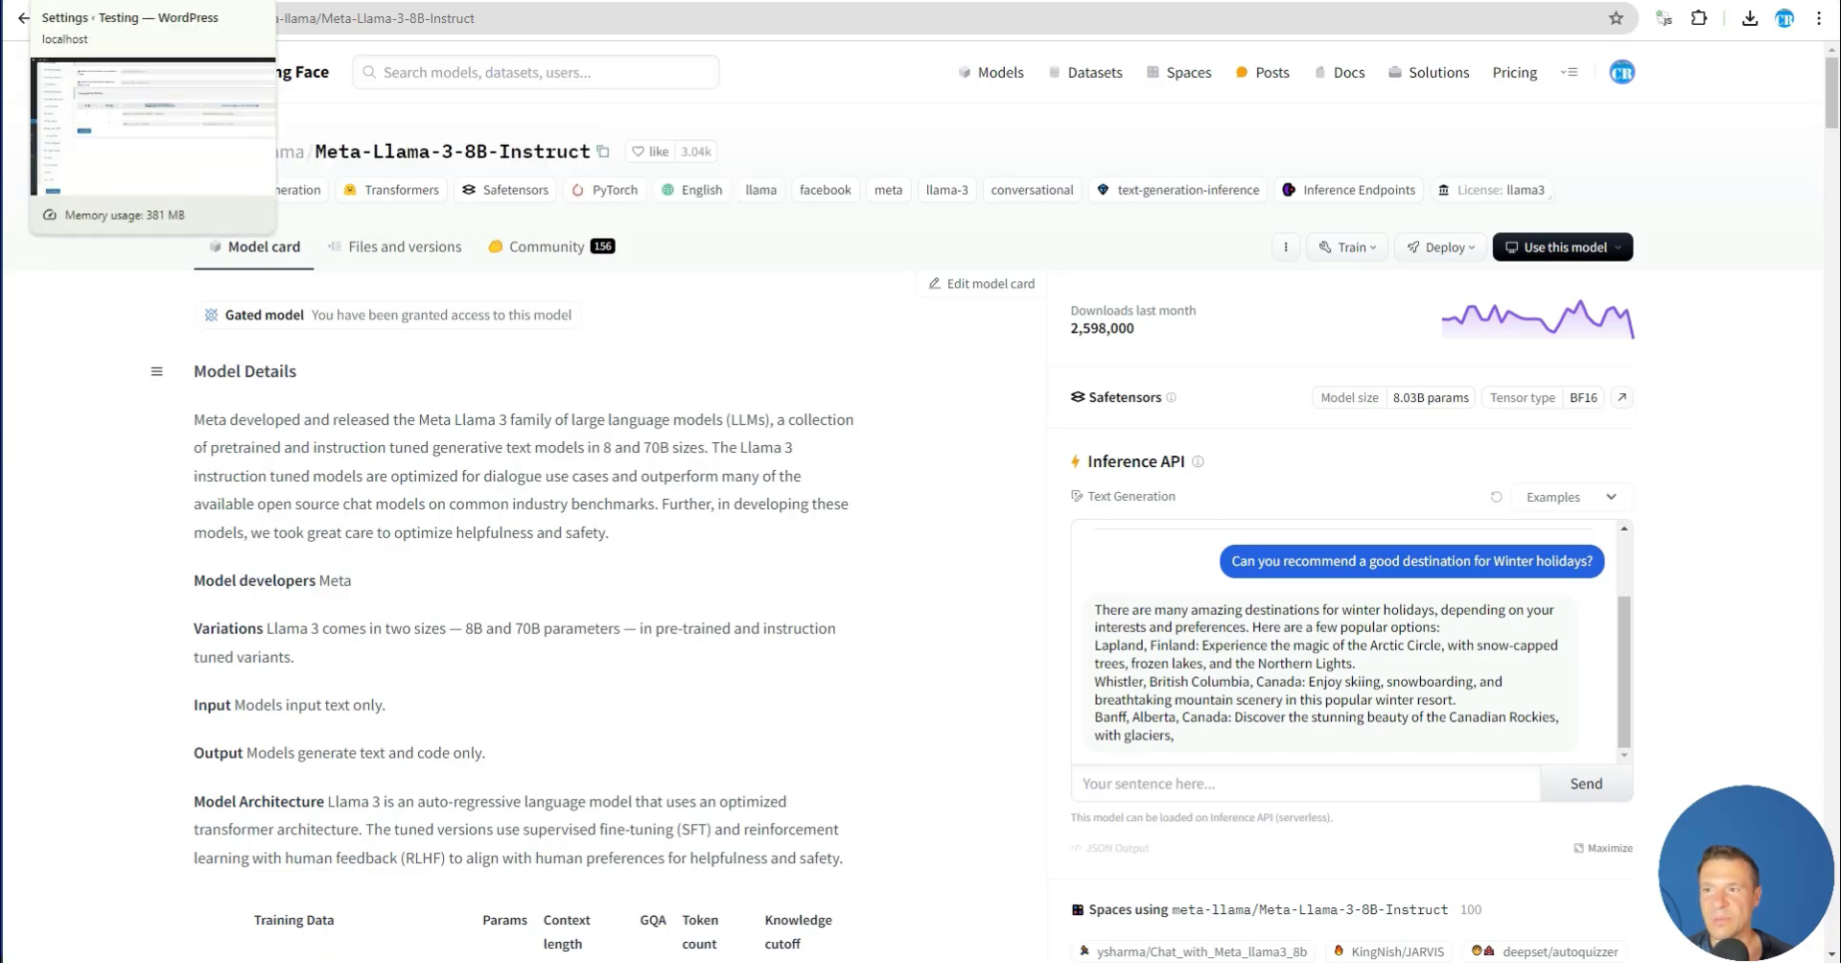
Set the first HuggingFace model name in the Aiomatic settings to meta-llama/Meta-Llama-3-8B-Instruct and save the models
left_click(144, 0)
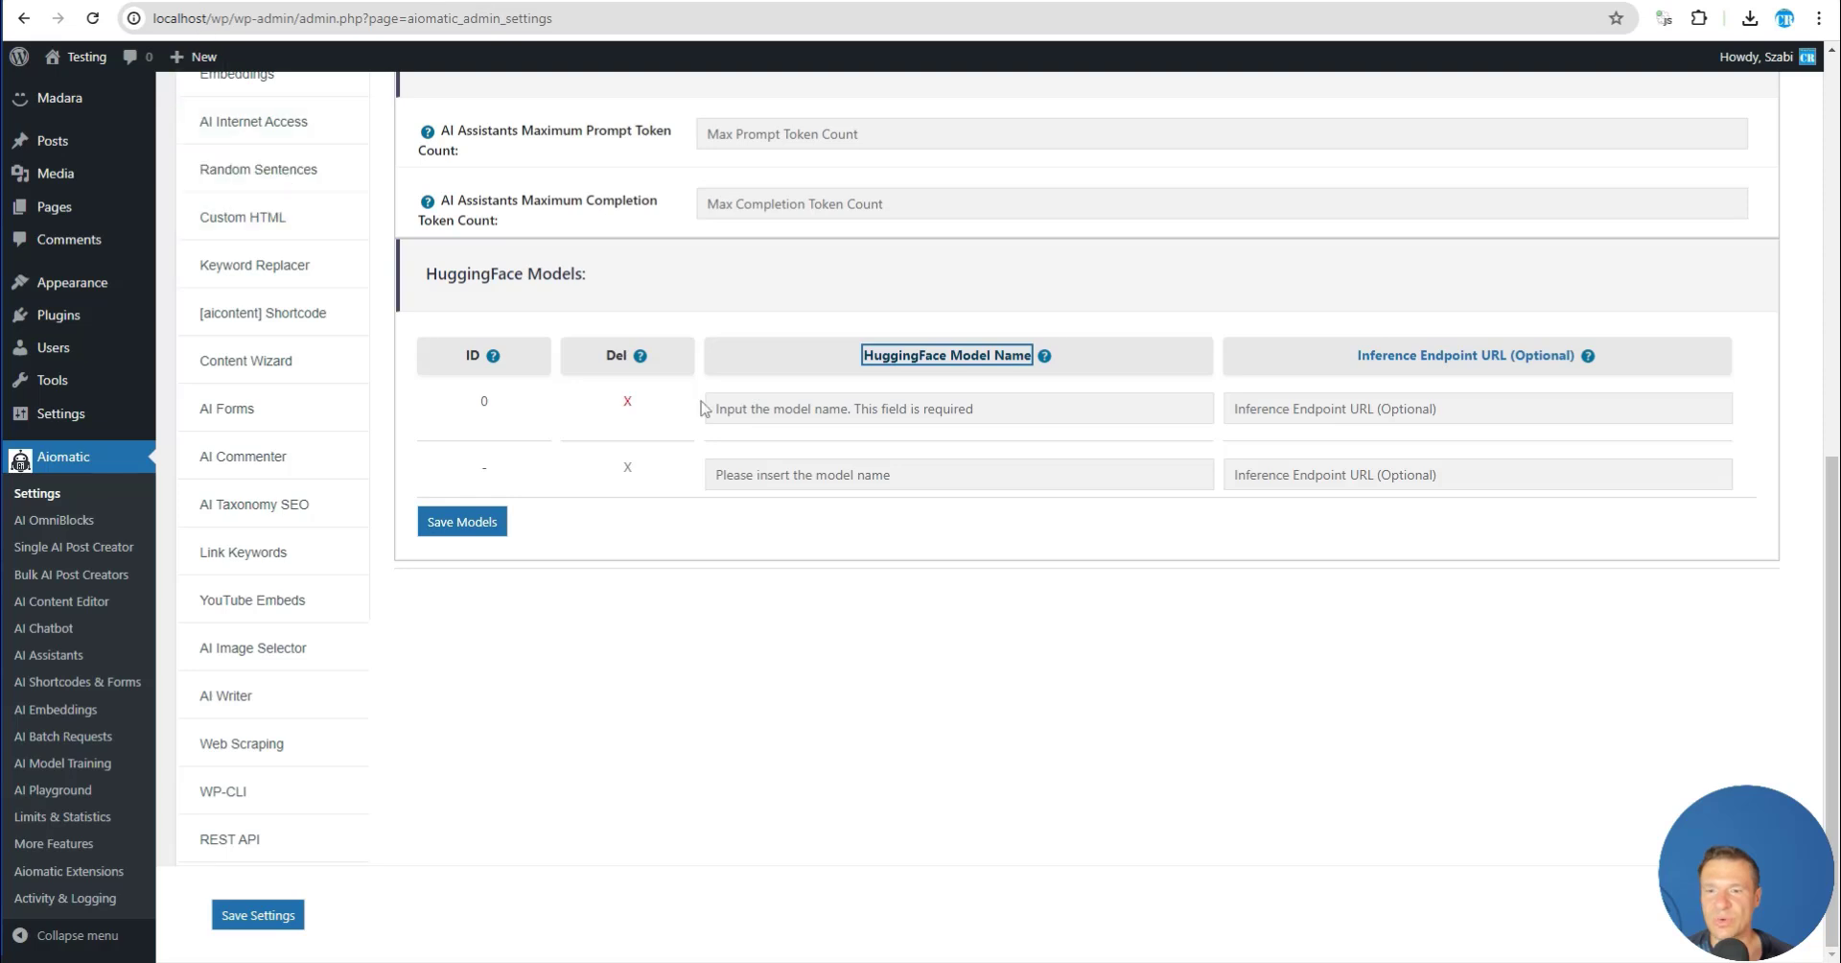
left_click(755, 414)
right_click(756, 414)
left_click(820, 690)
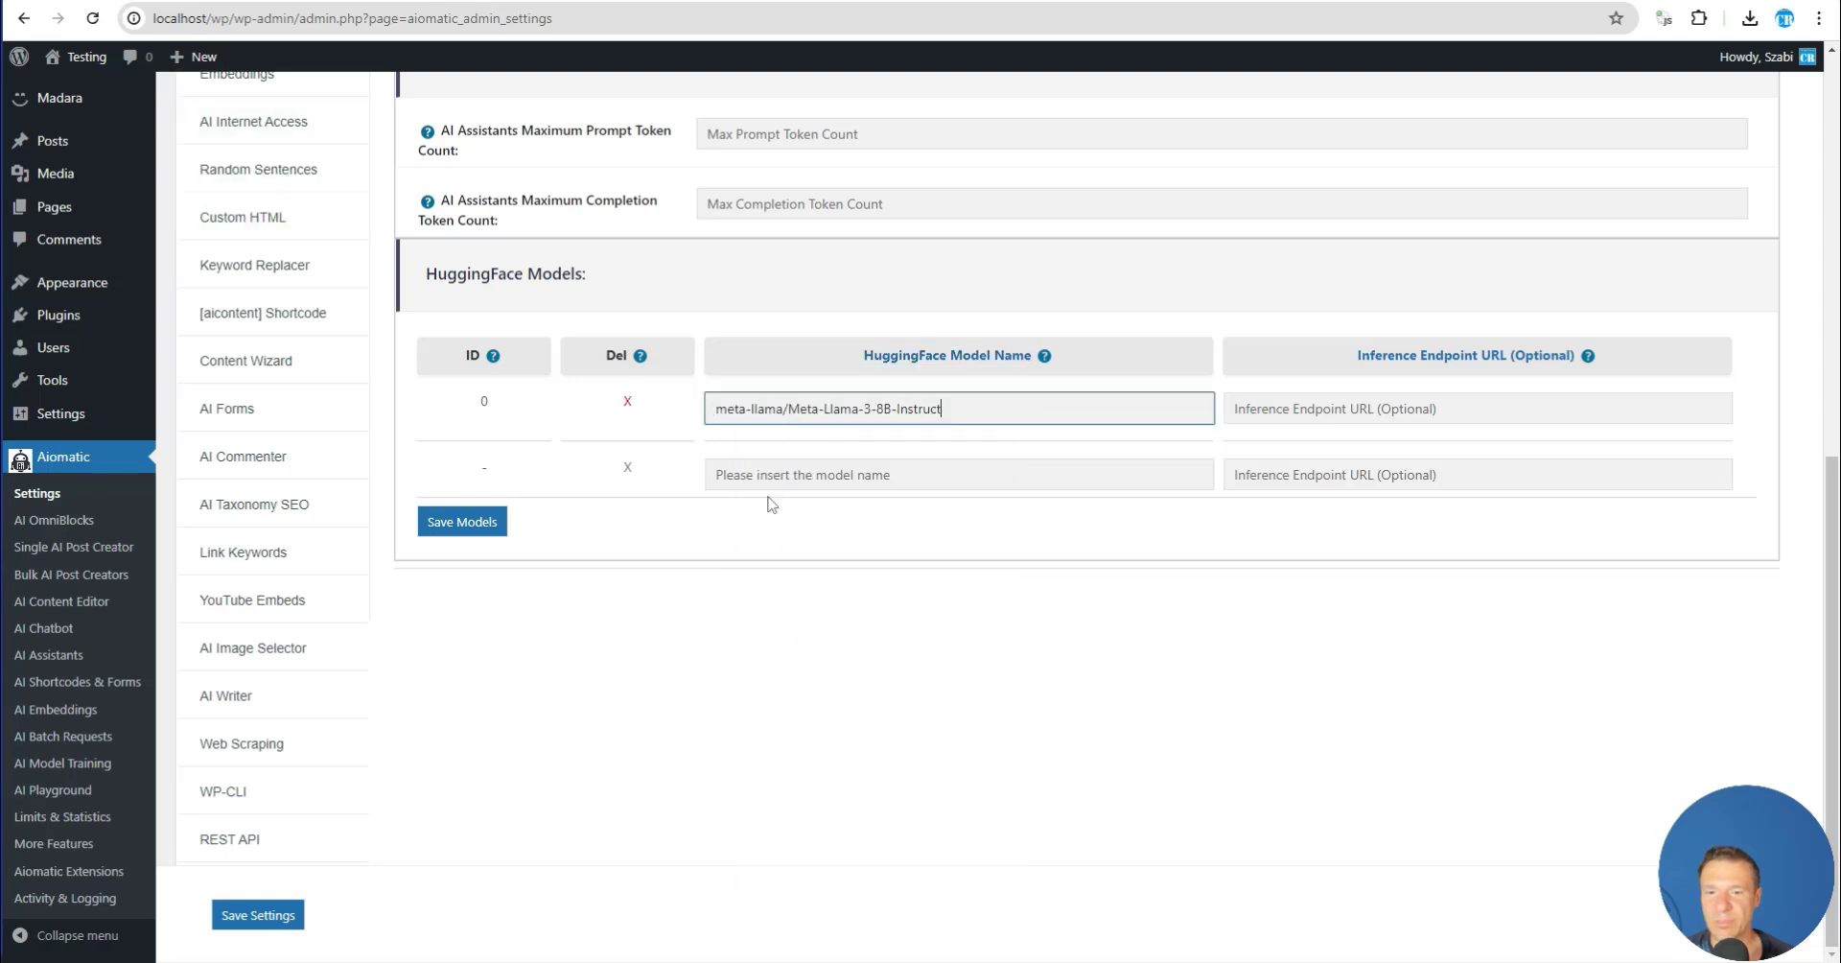
left_click_drag(728, 414, 965, 422)
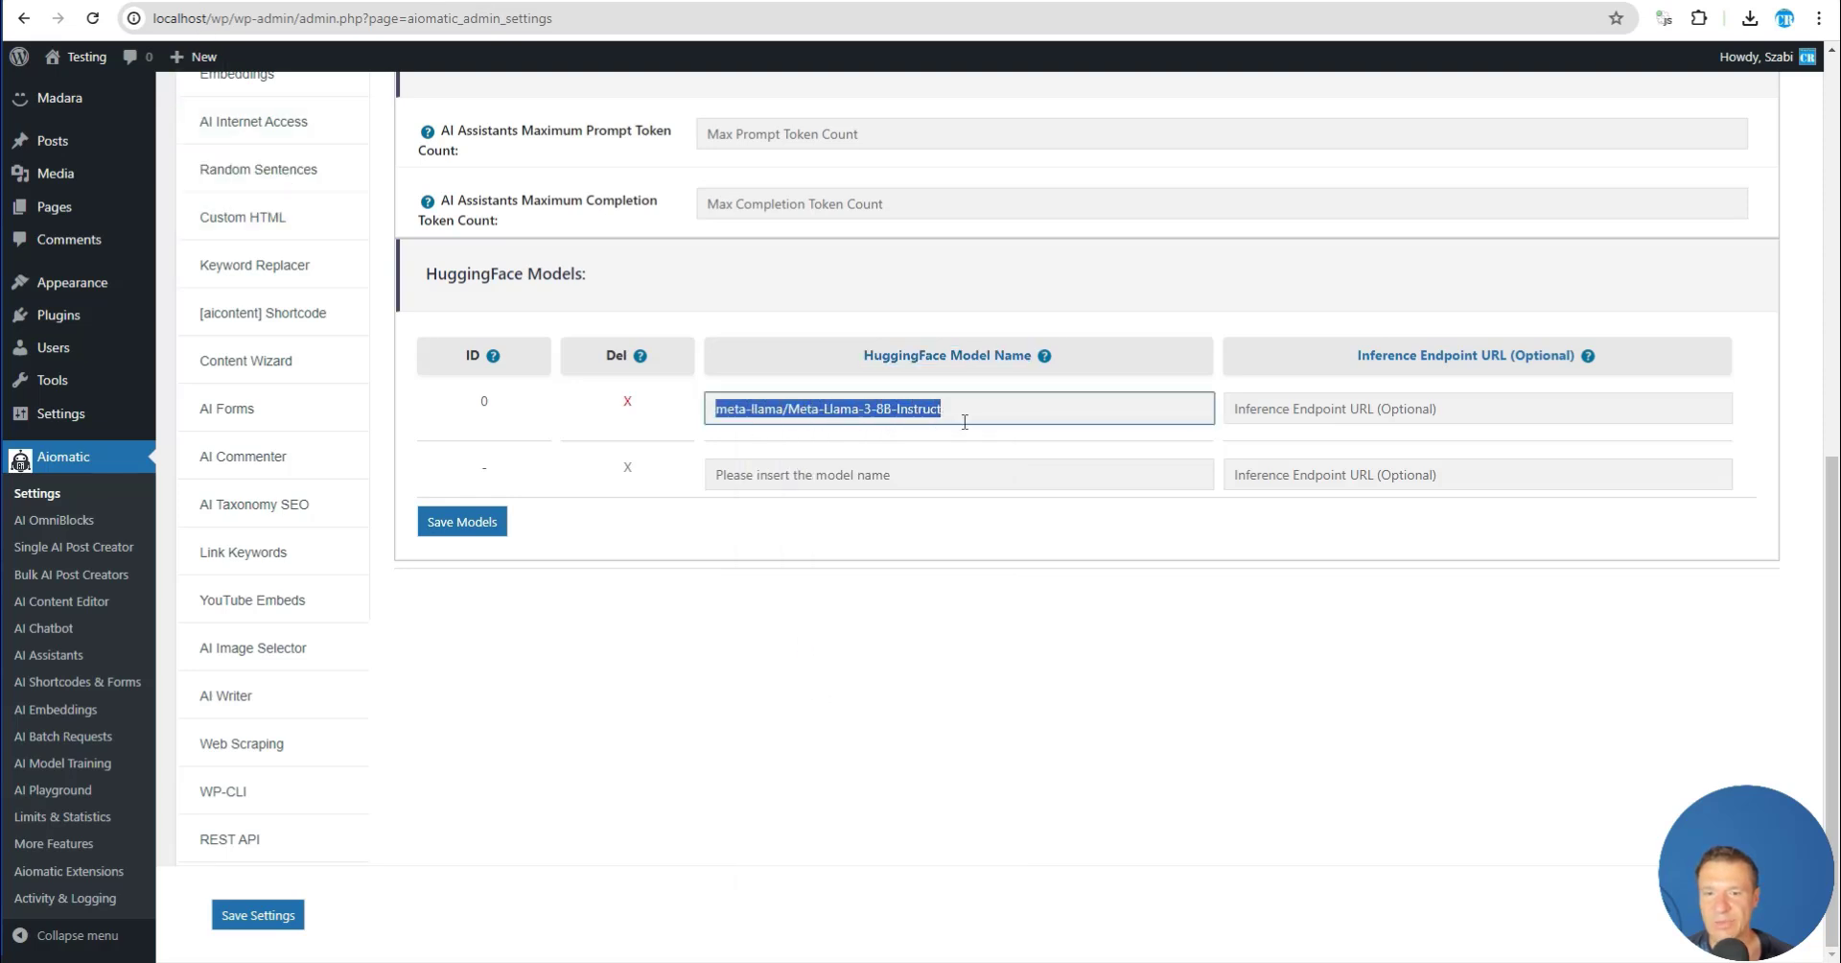
left_click(485, 522)
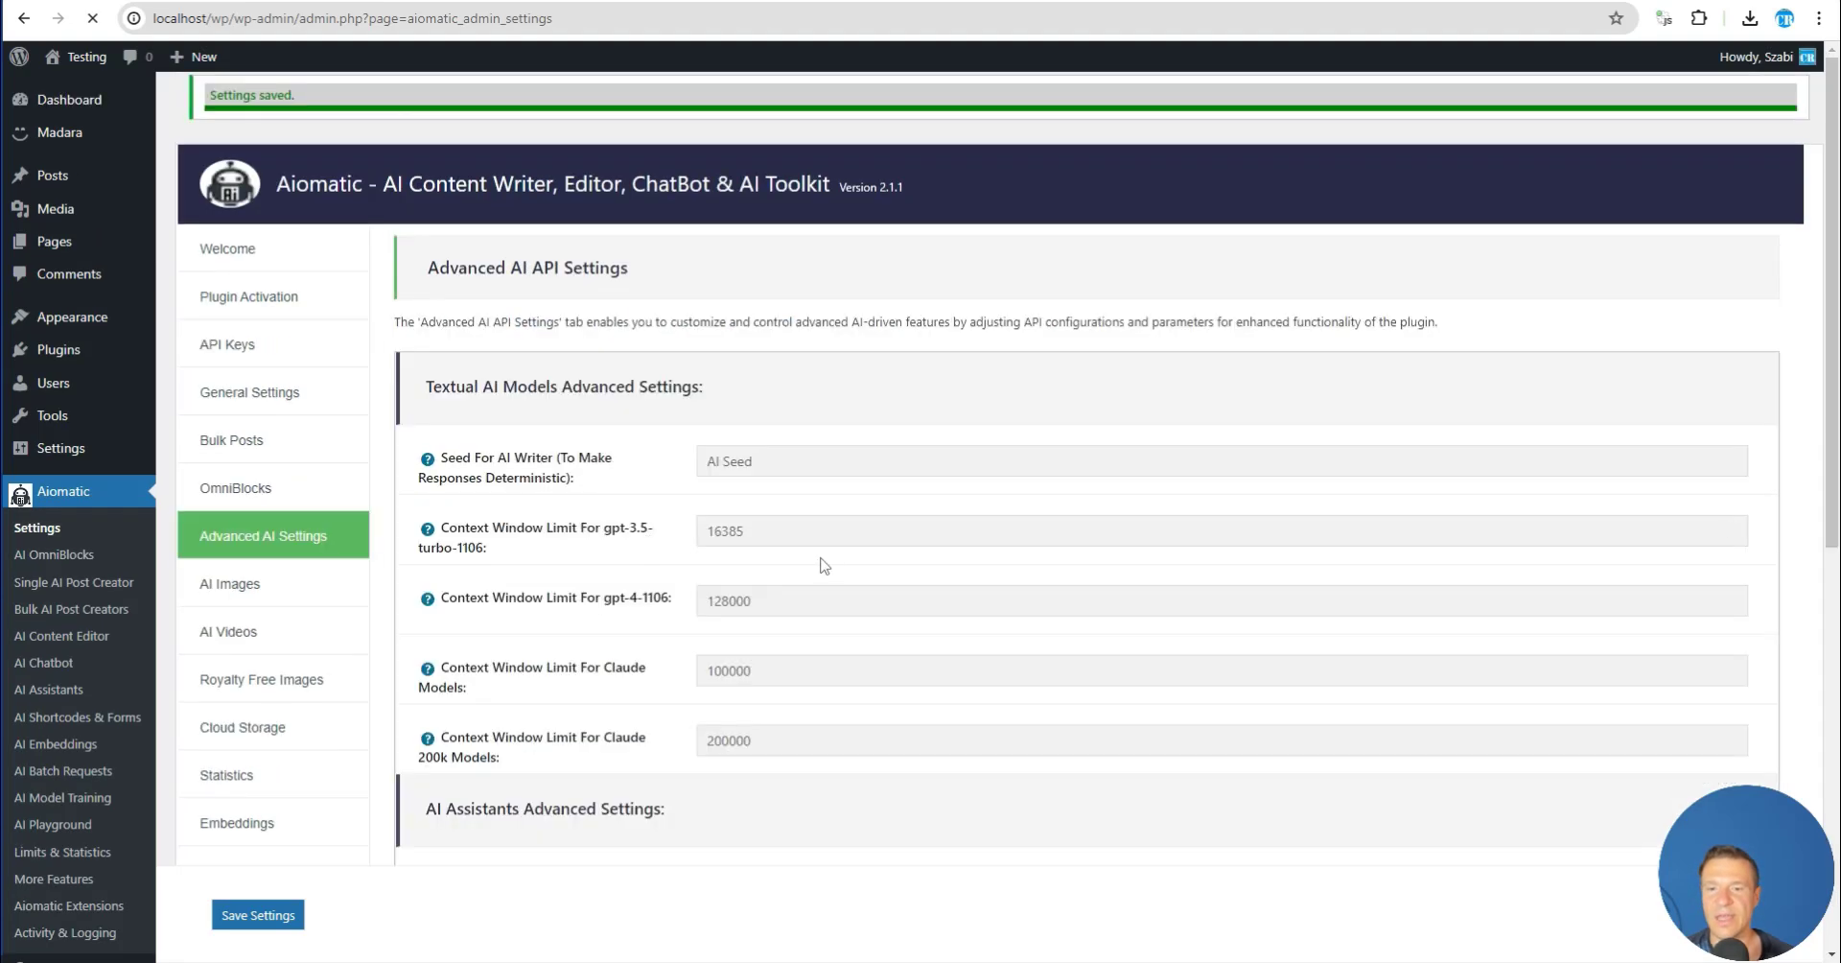
In the Single AI Post Creator, show the Model Settings and set the AI model to meta-llama/Meta-Llama-3-8B-Instruct (HuggingFace)
scroll(717, 505, "down", 2)
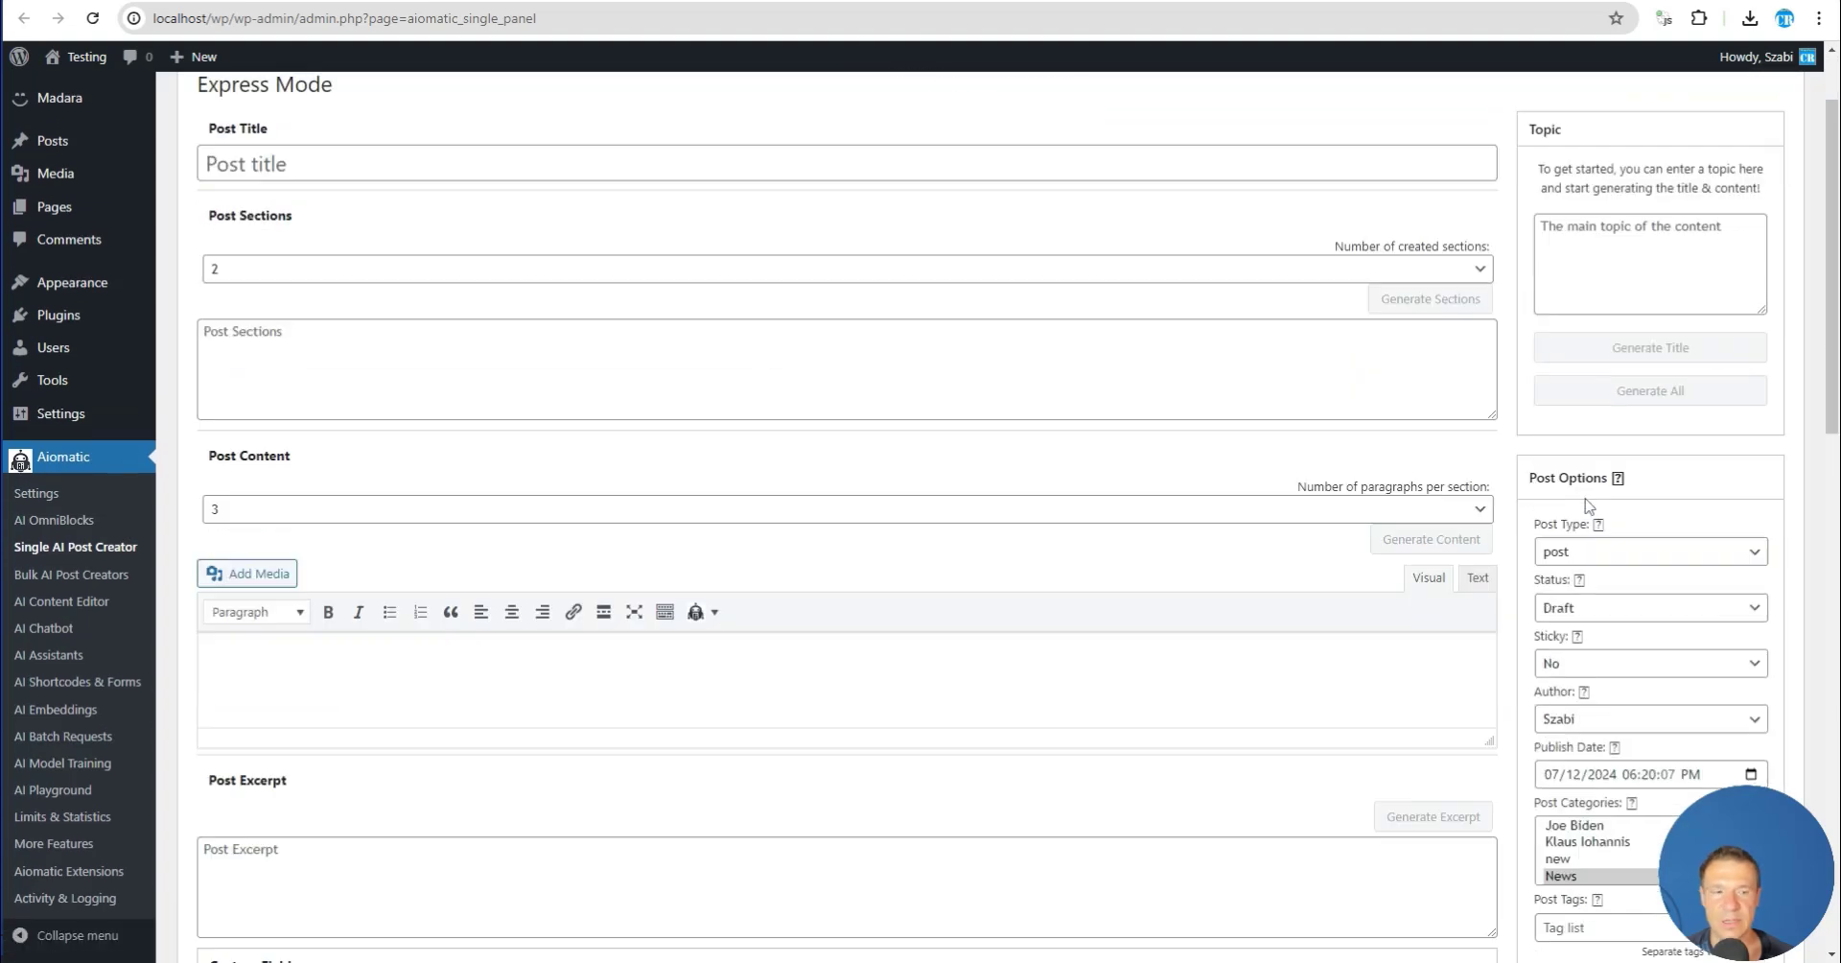
scroll(1618, 546, "down", 6)
scroll(1618, 546, "down", 2)
left_click(1745, 376)
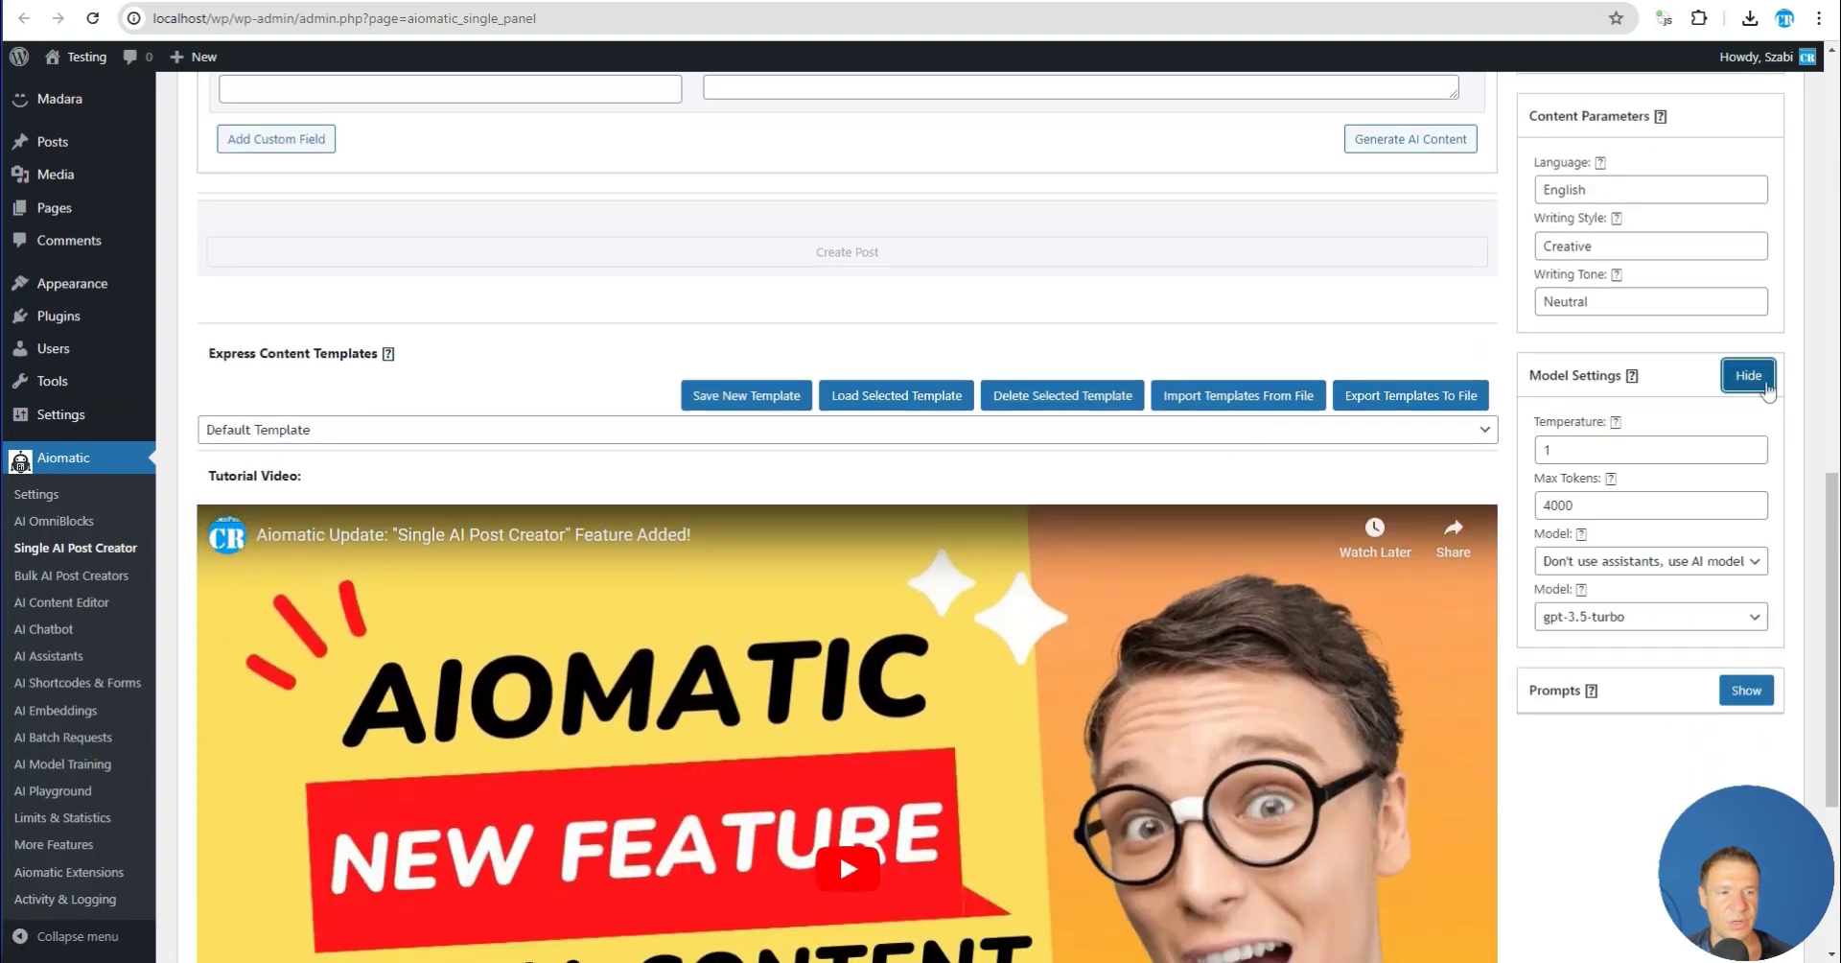
scroll(1642, 498, "down", 2)
left_click(1589, 429)
scroll(1496, 614, "down", 20)
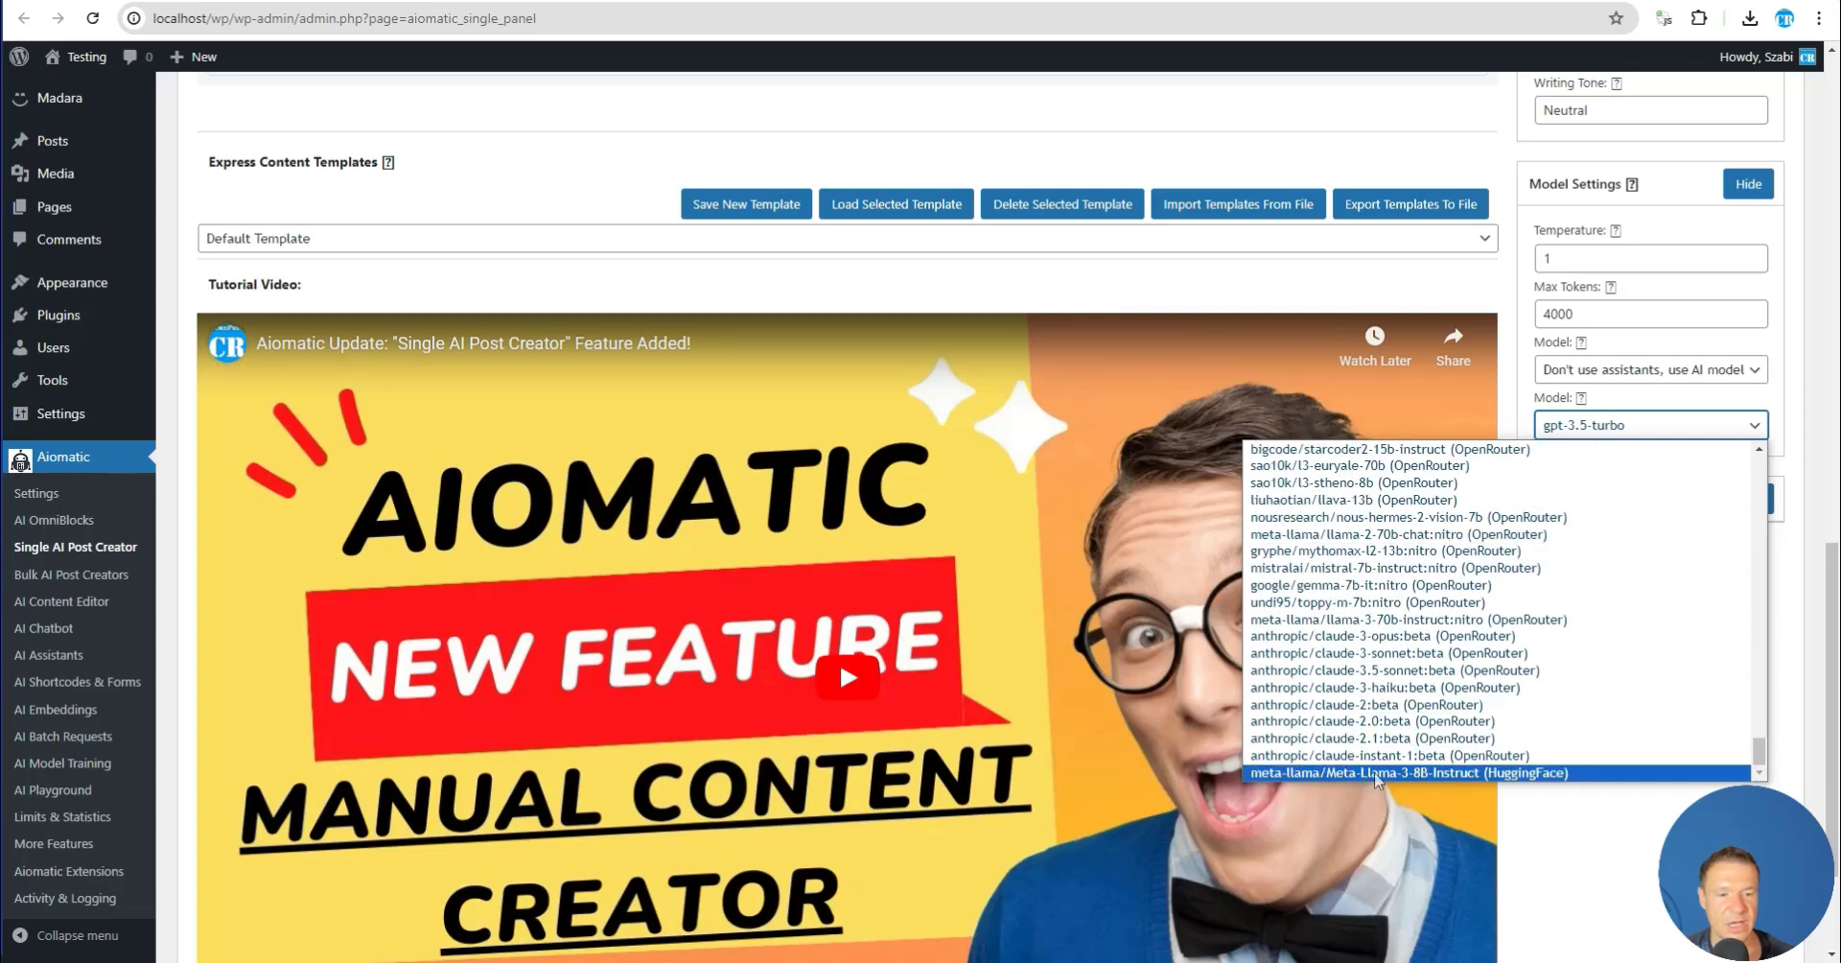
left_click(1376, 773)
Enter the topic "WordPress plugins in 2024" and generate the post title
scroll(1607, 592, "up", 4)
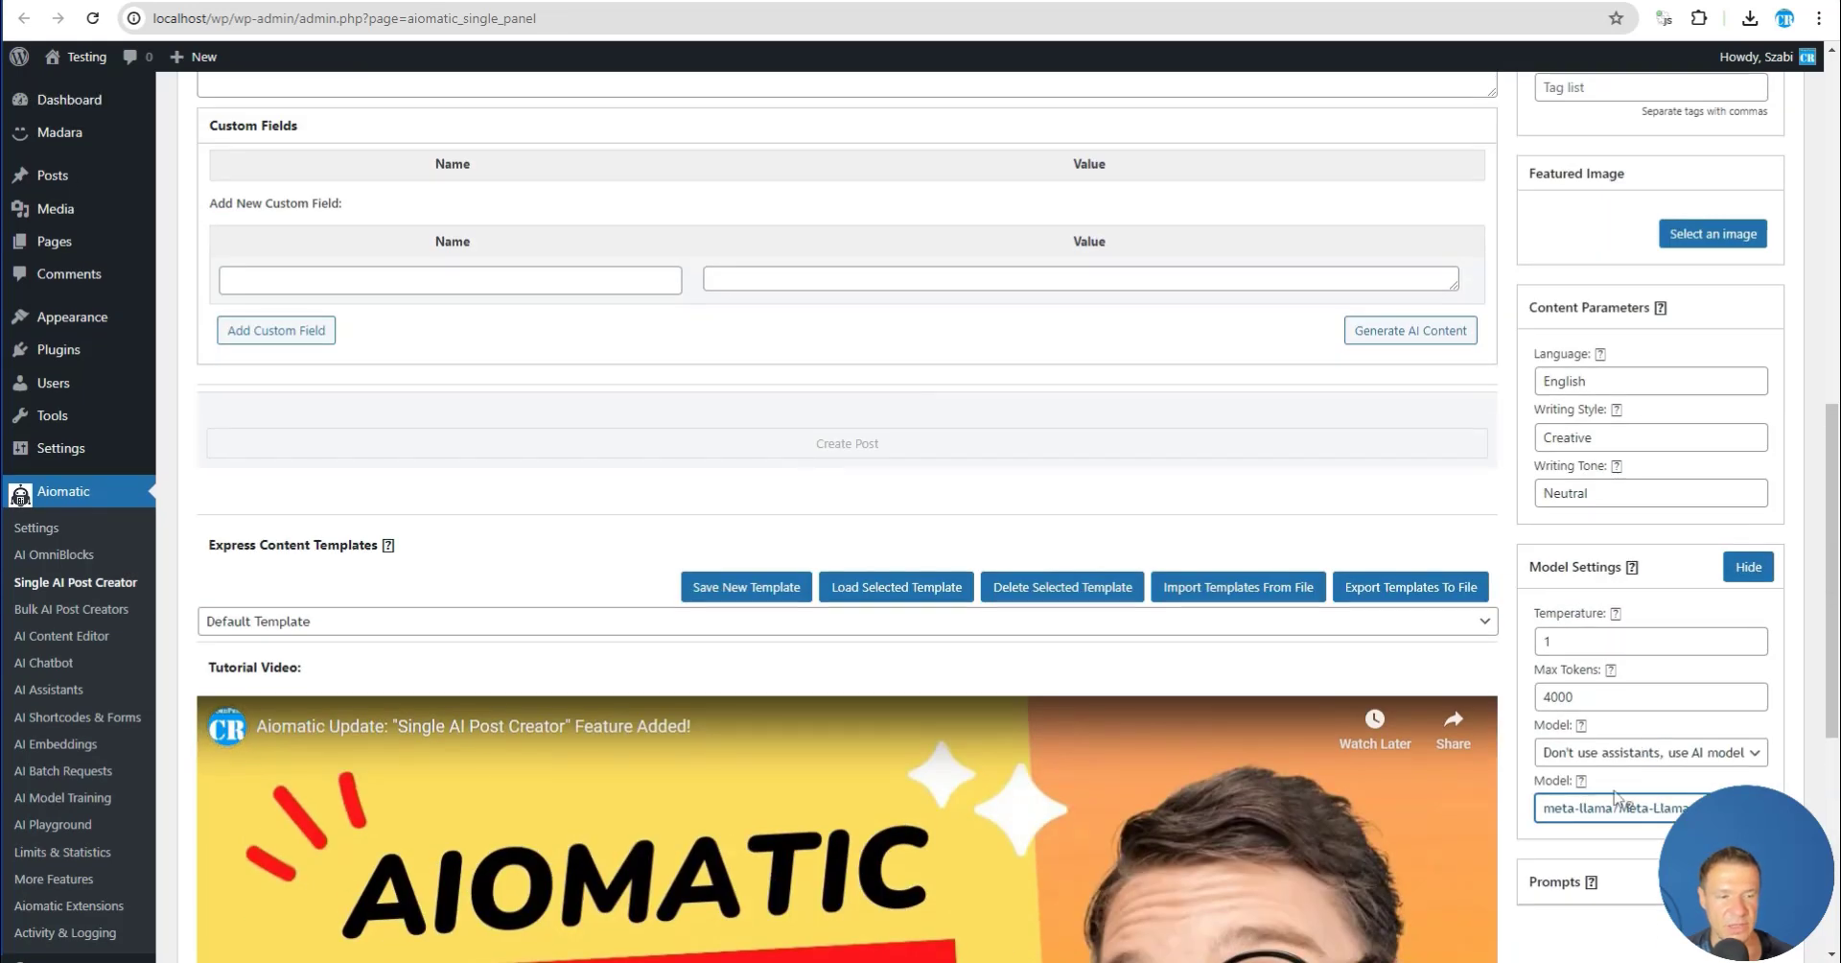
scroll(1617, 796, "down", 10)
left_click(1610, 418)
type("Wor")
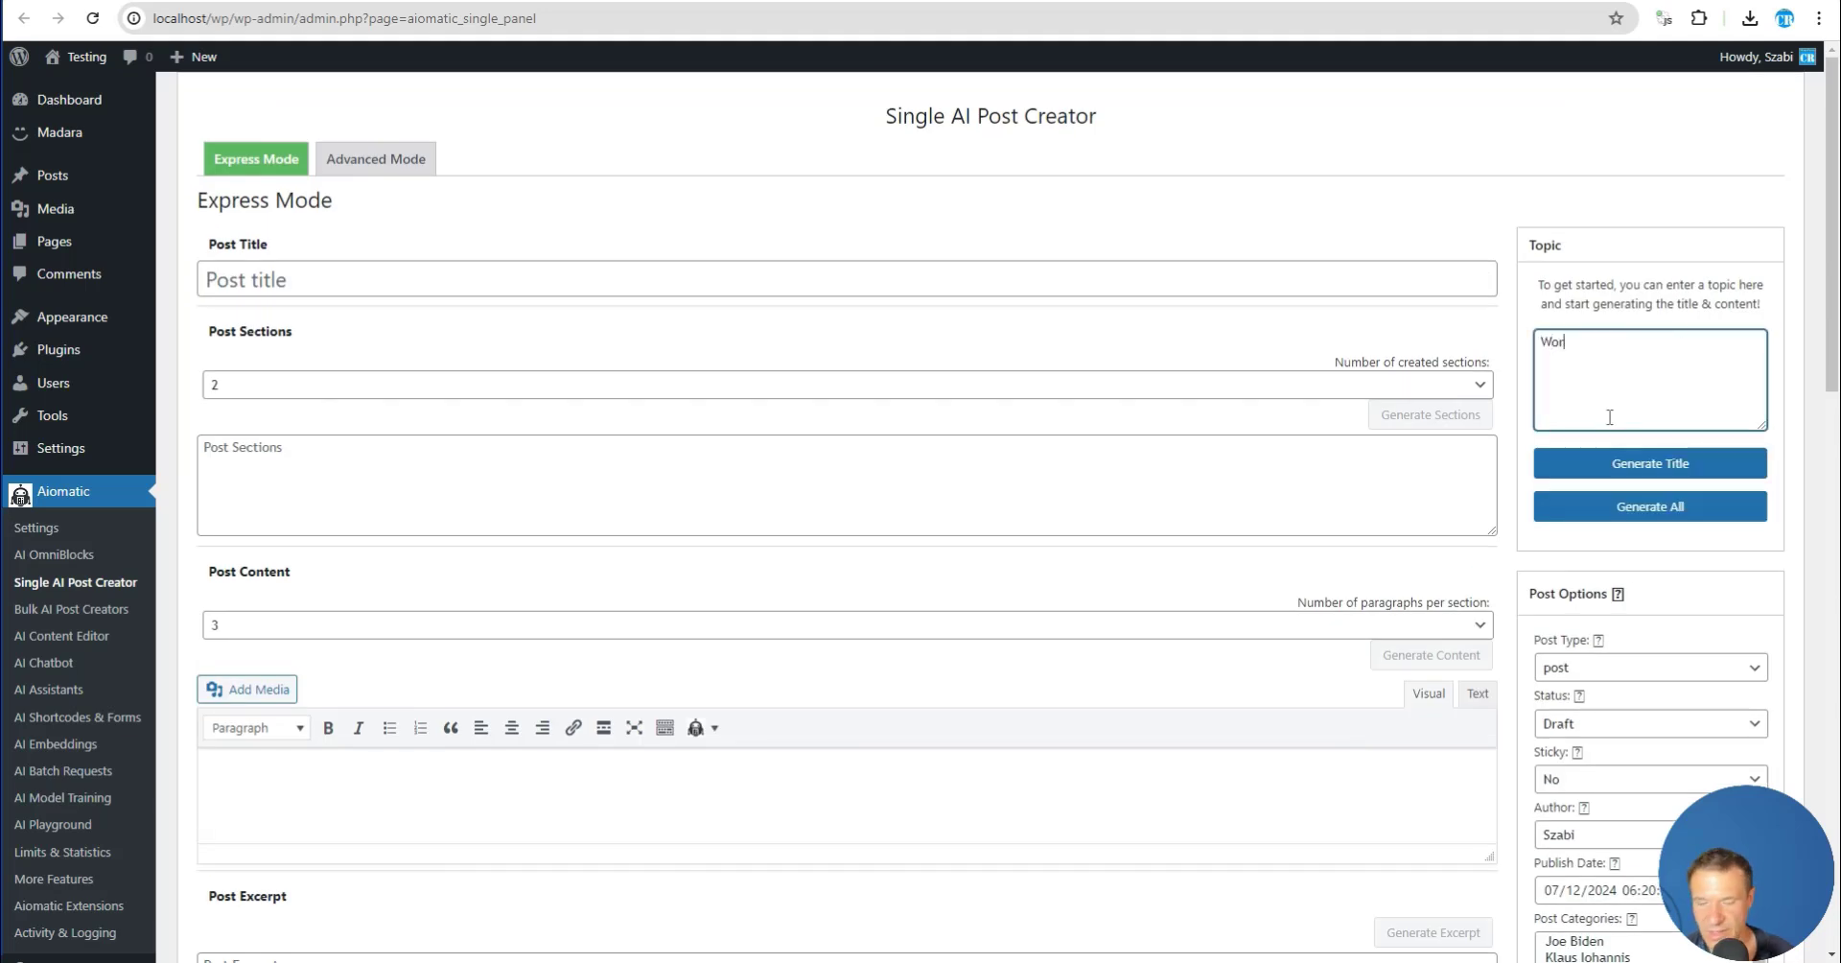
type("dPress p")
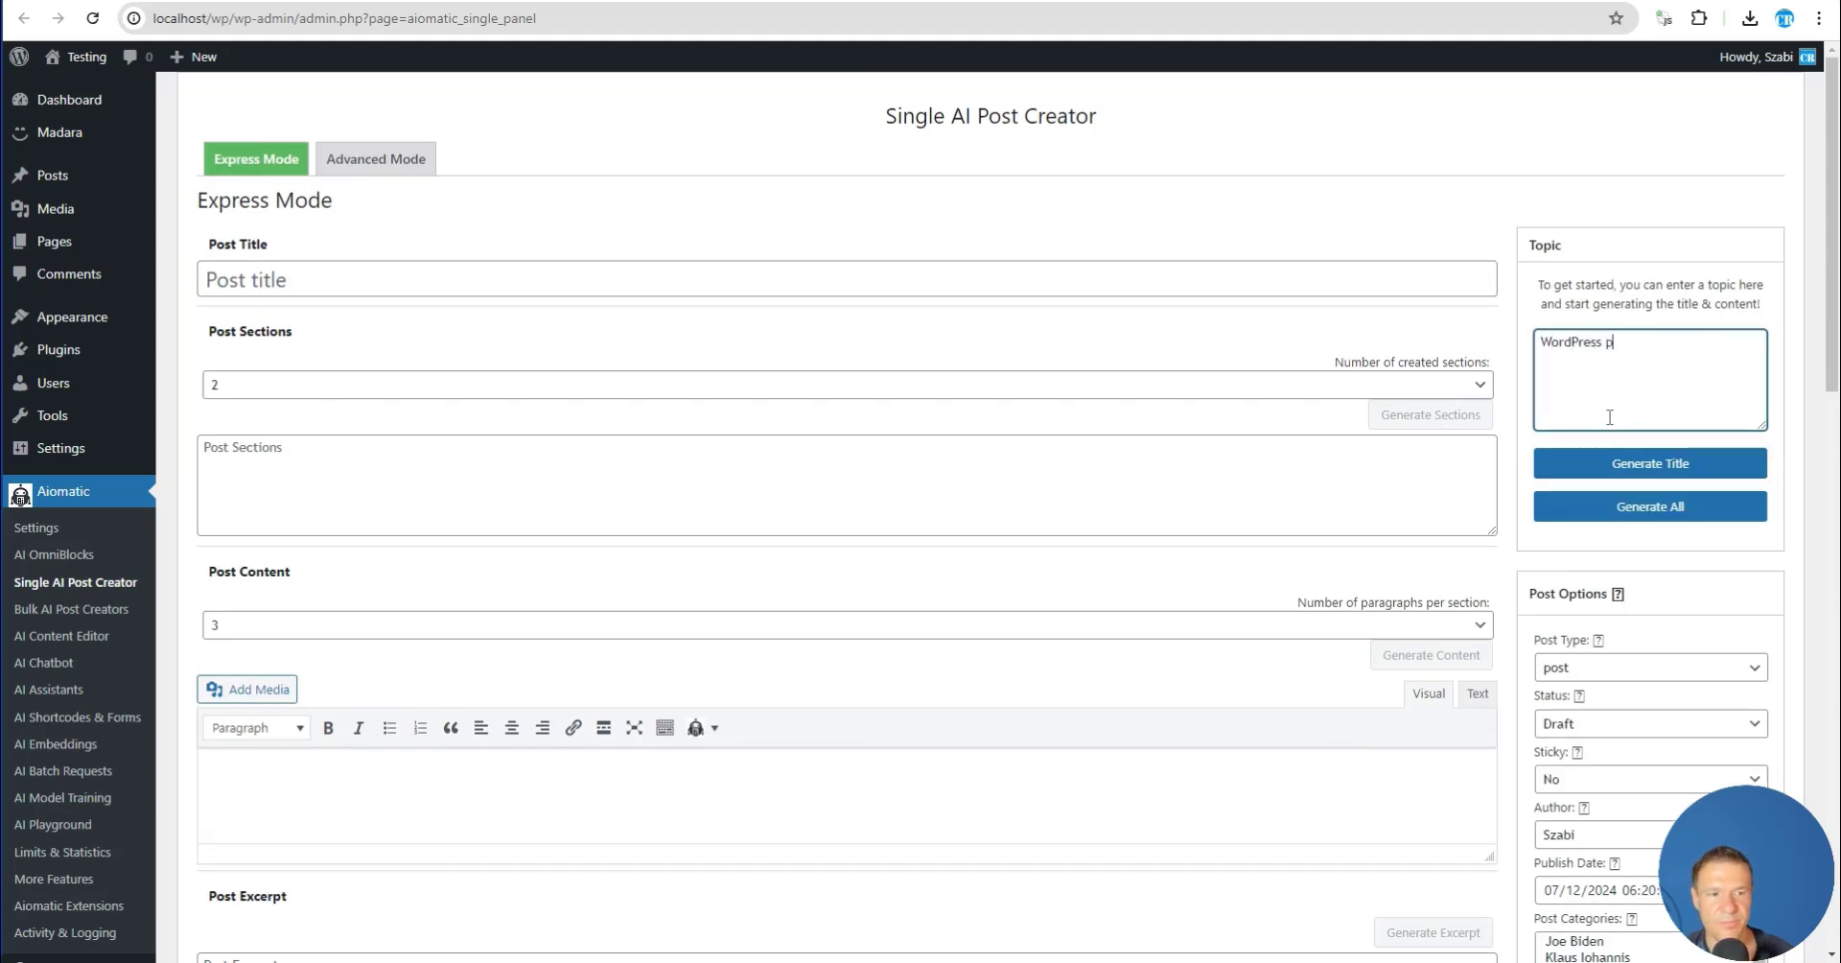
type("lugins in 20")
type("24")
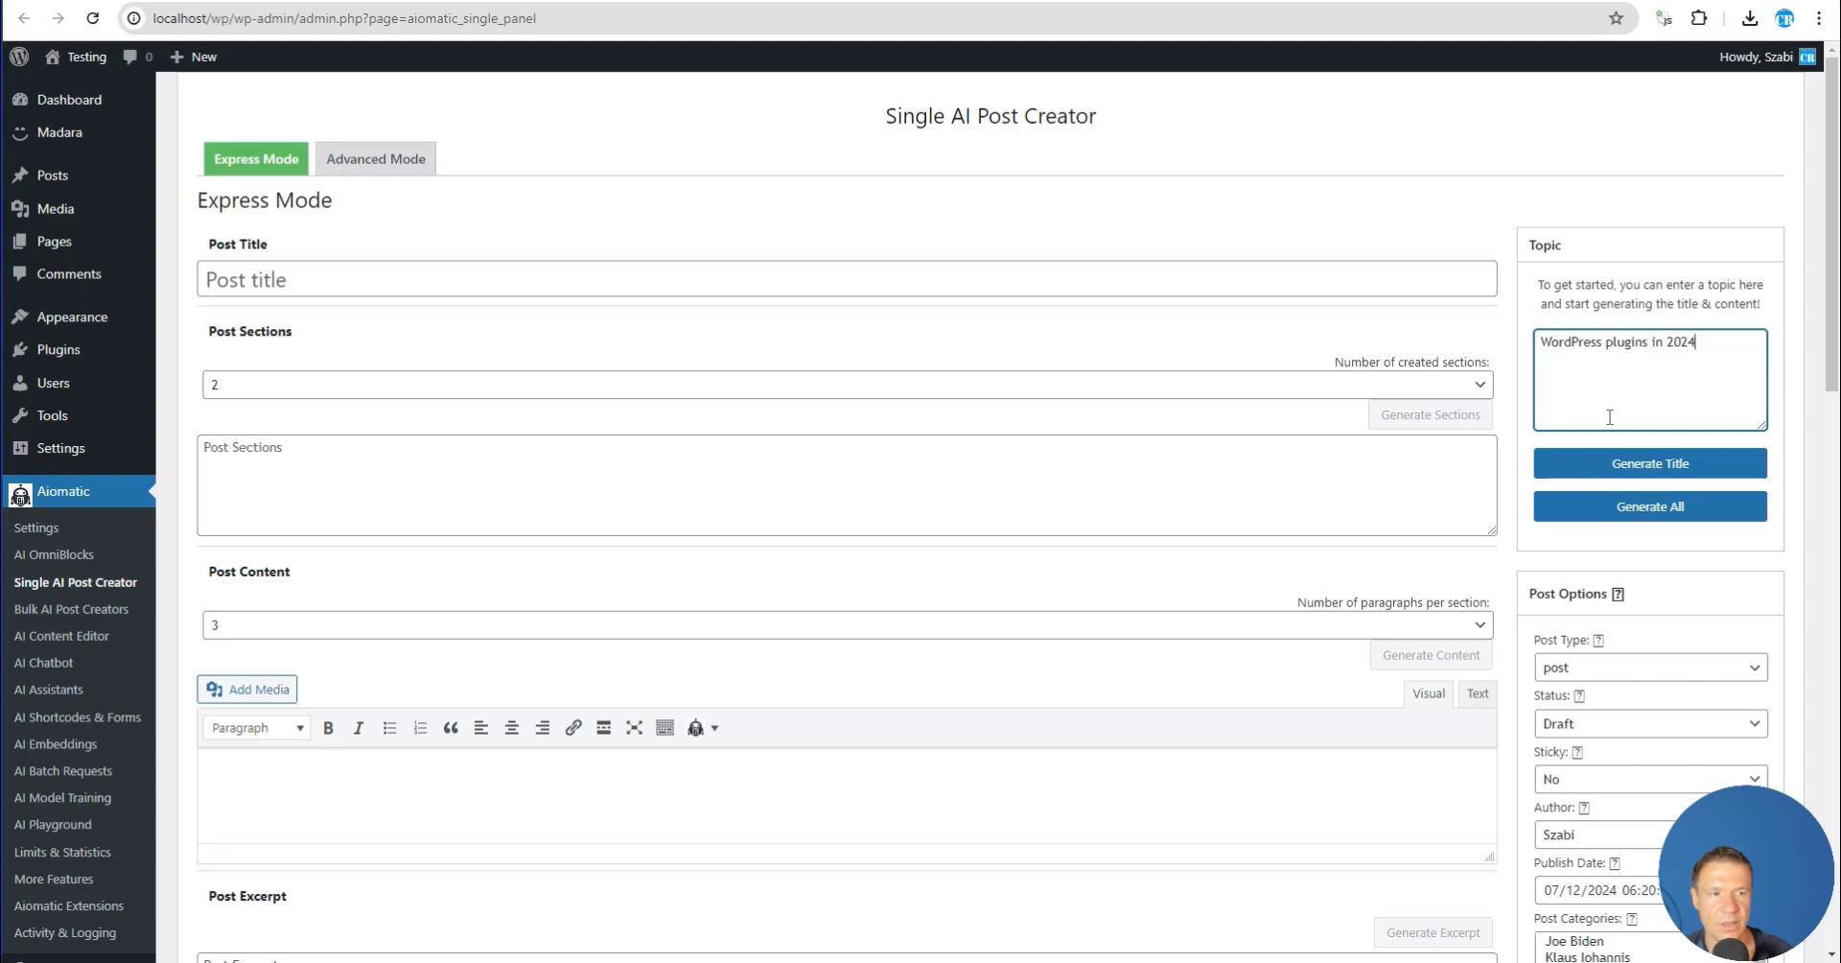
left_click(1595, 465)
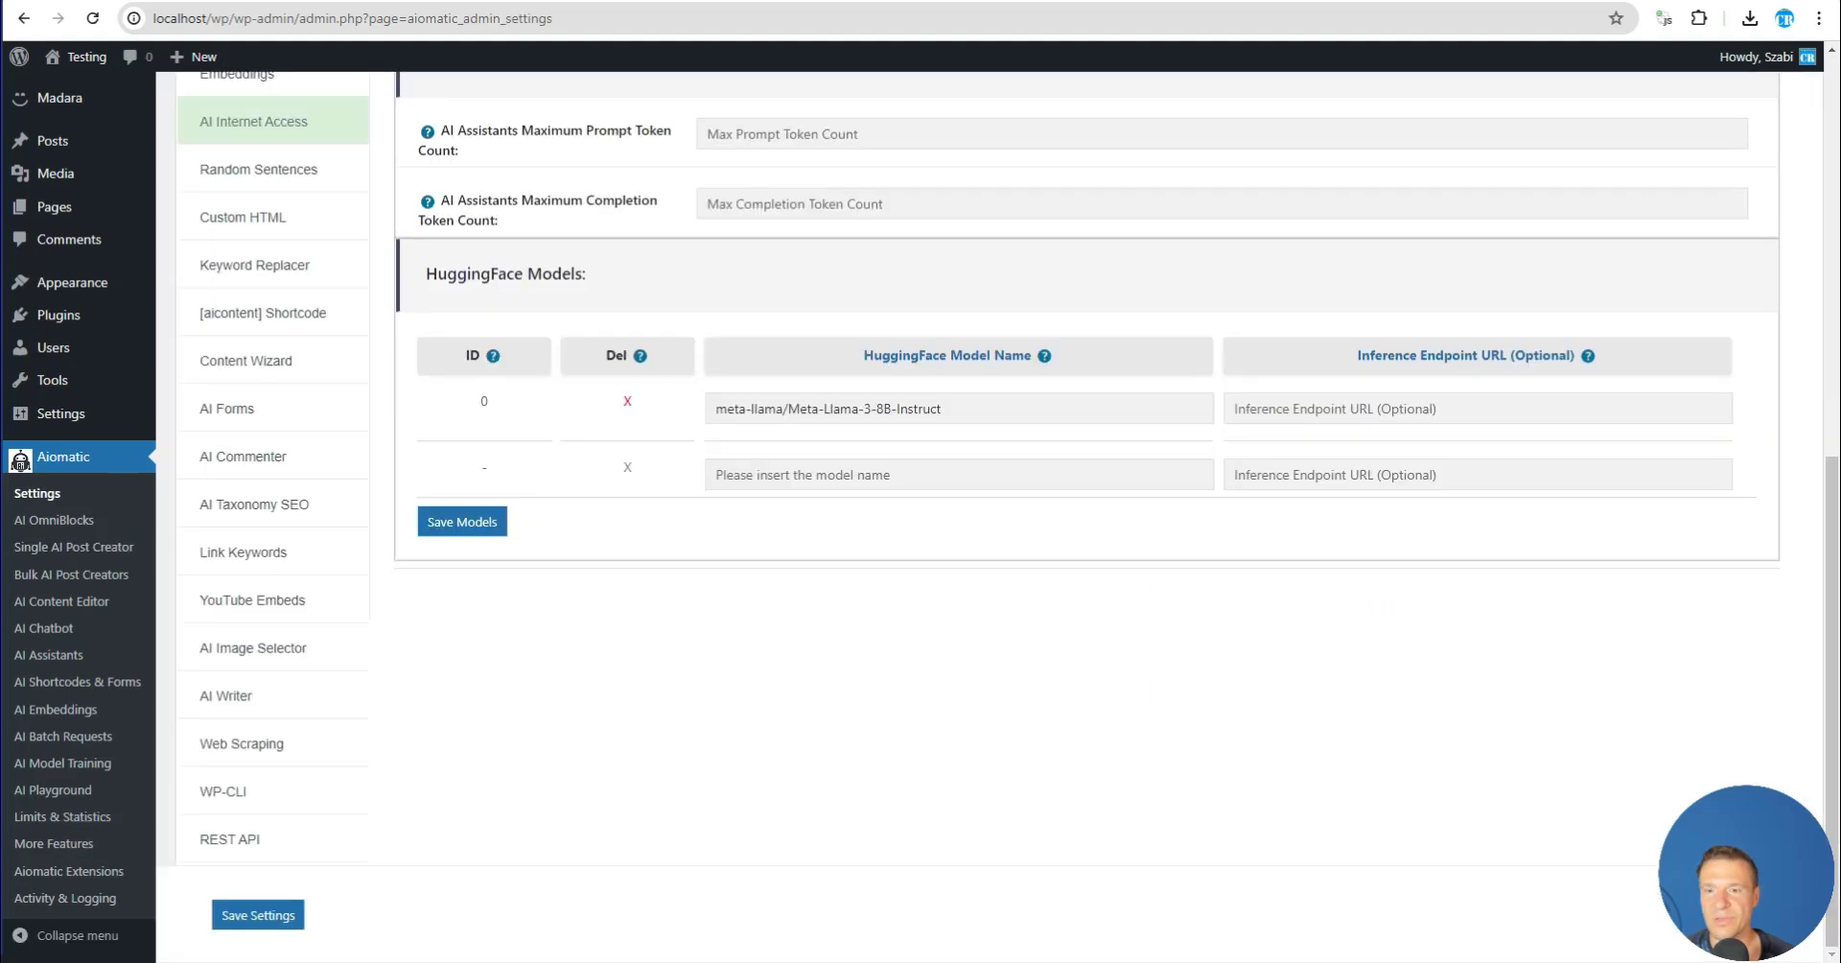
Review the registered HuggingFace model's name and endpoint URL fields, the generated post title, and the neural-chat-7b-v3-1 endpoint's overview
left_click(1309, 419)
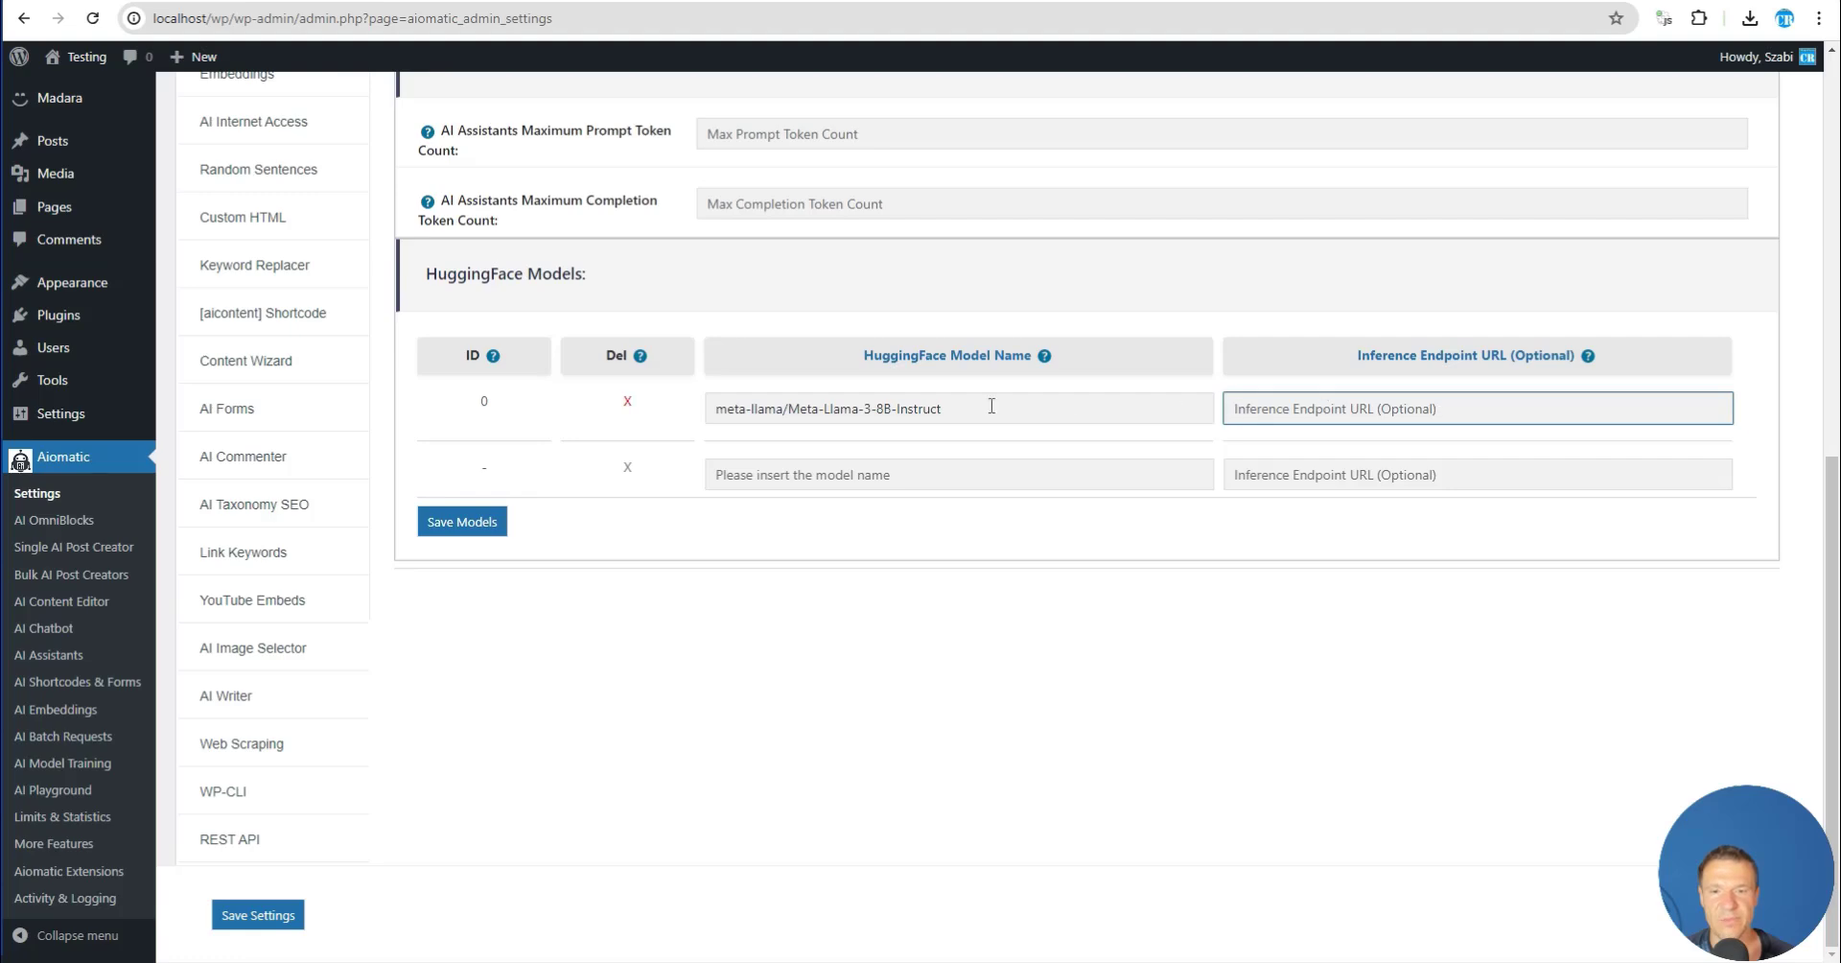
left_click_drag(942, 409, 719, 413)
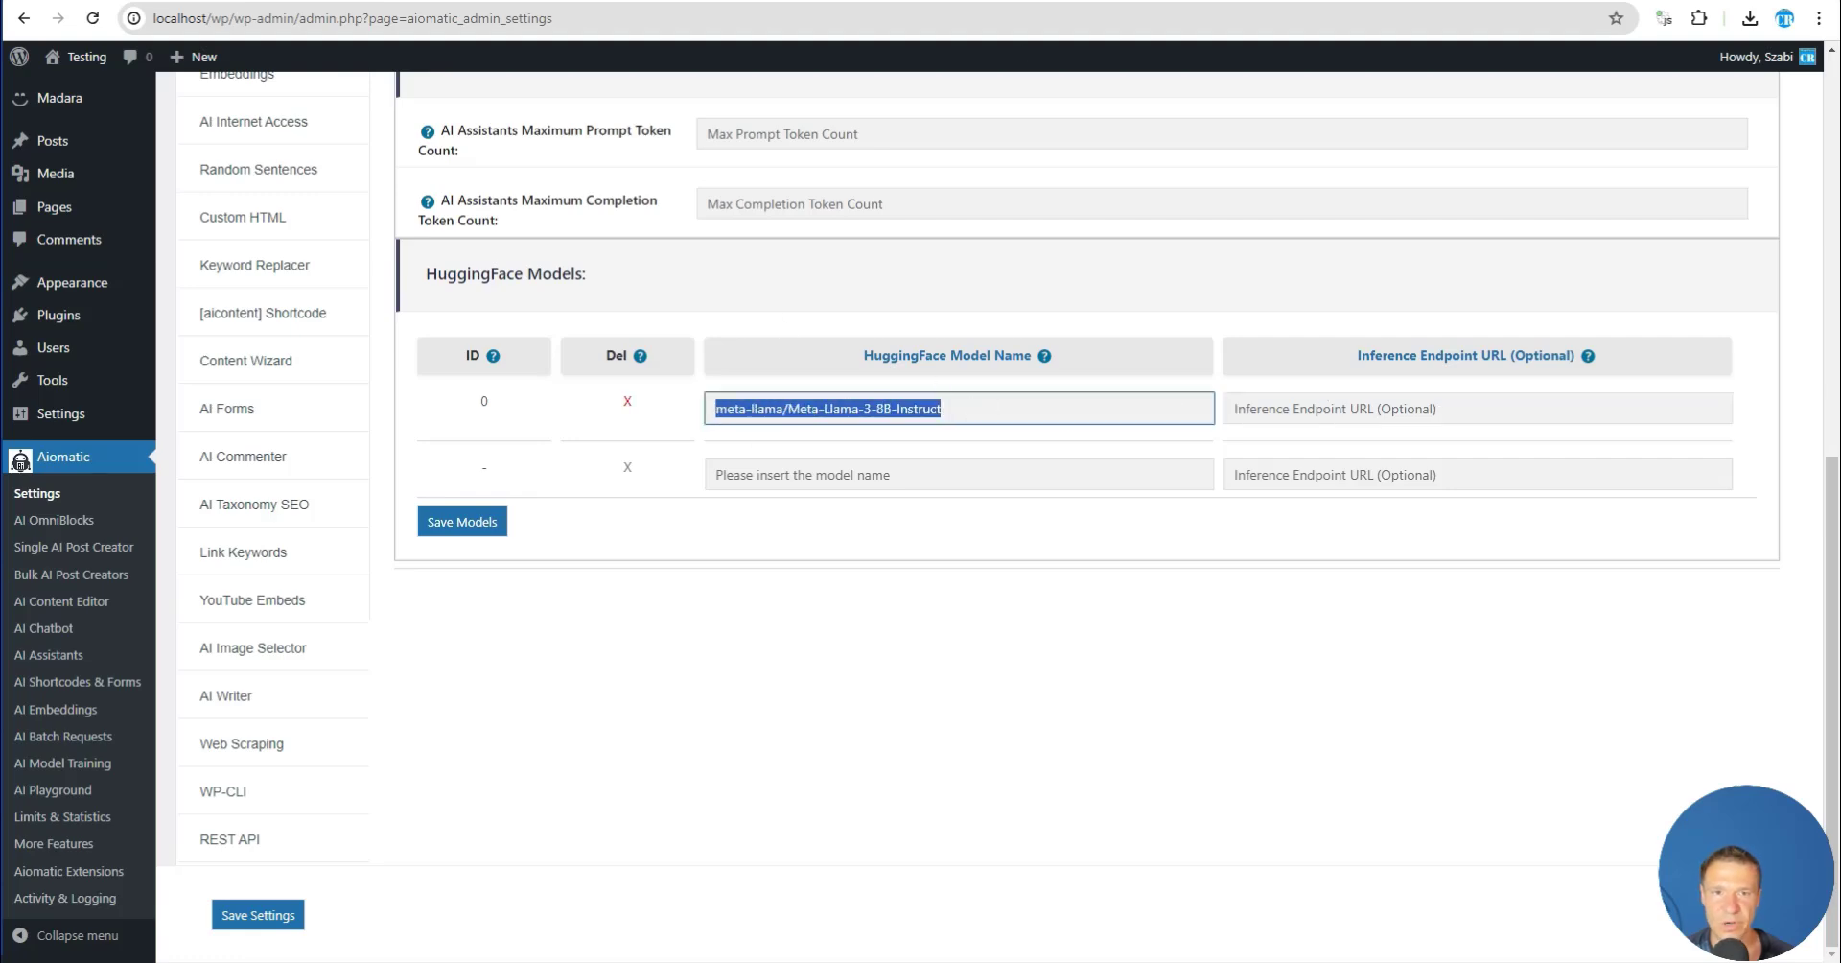
key("ctrl+Tab")
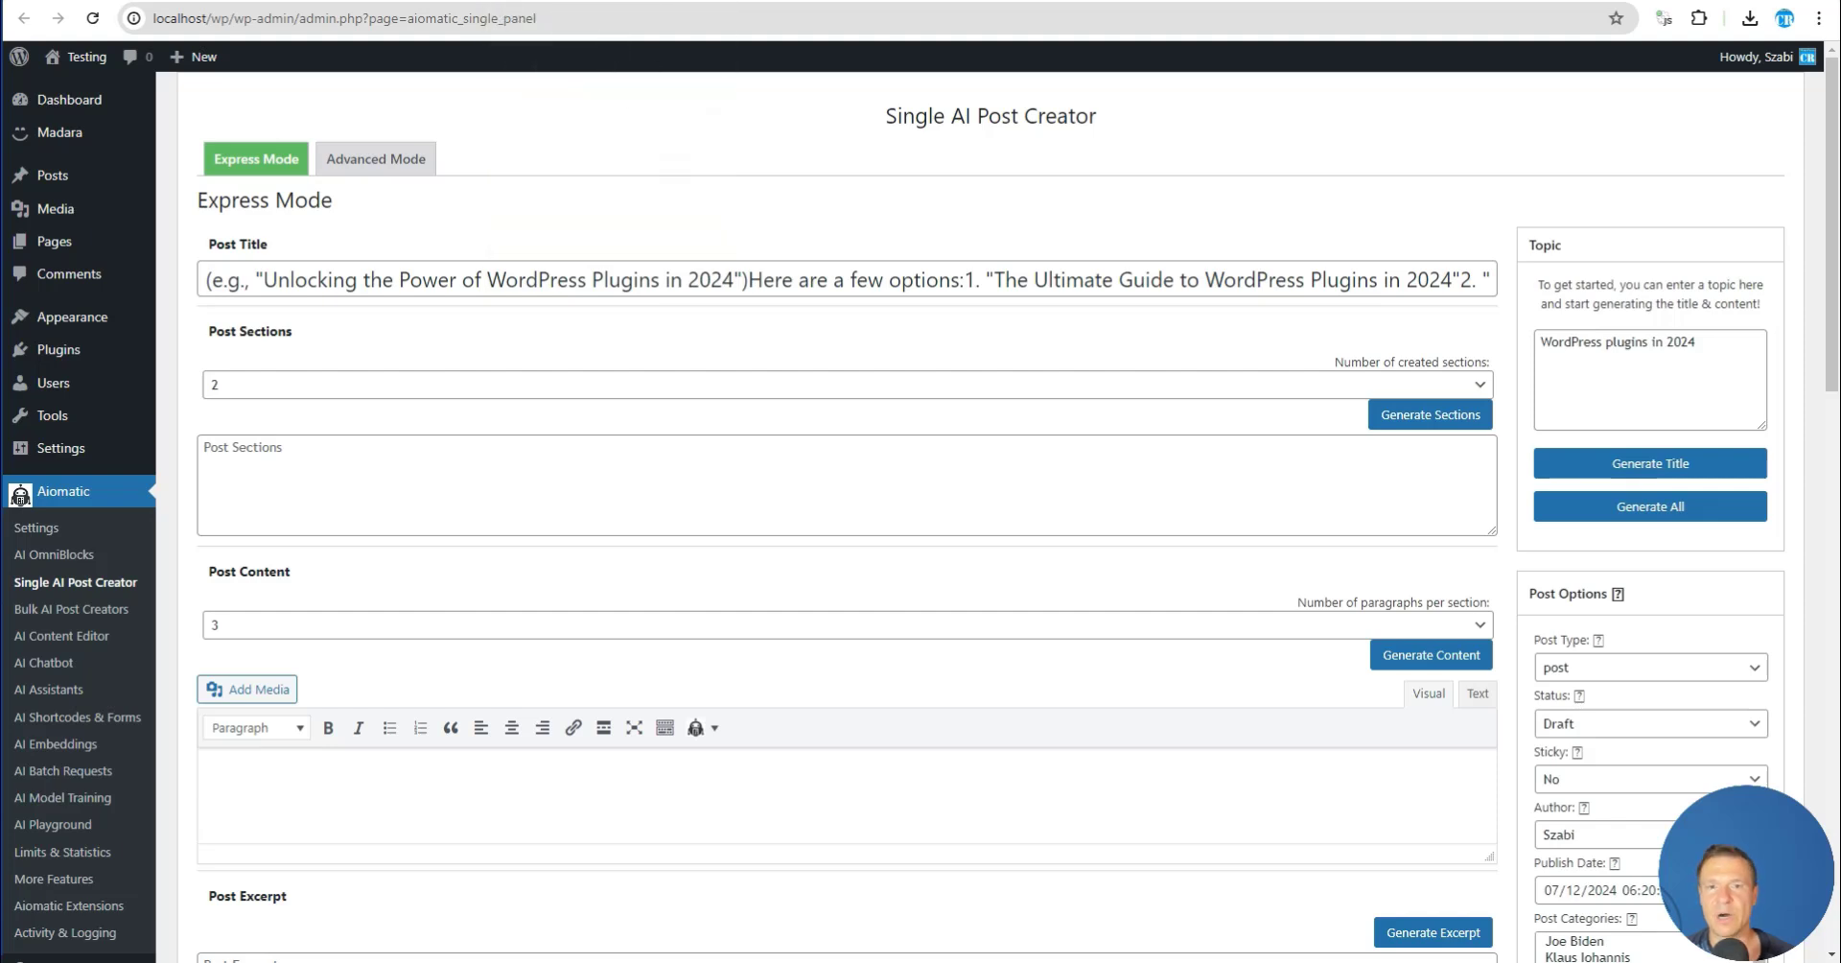
left_click(959, 2)
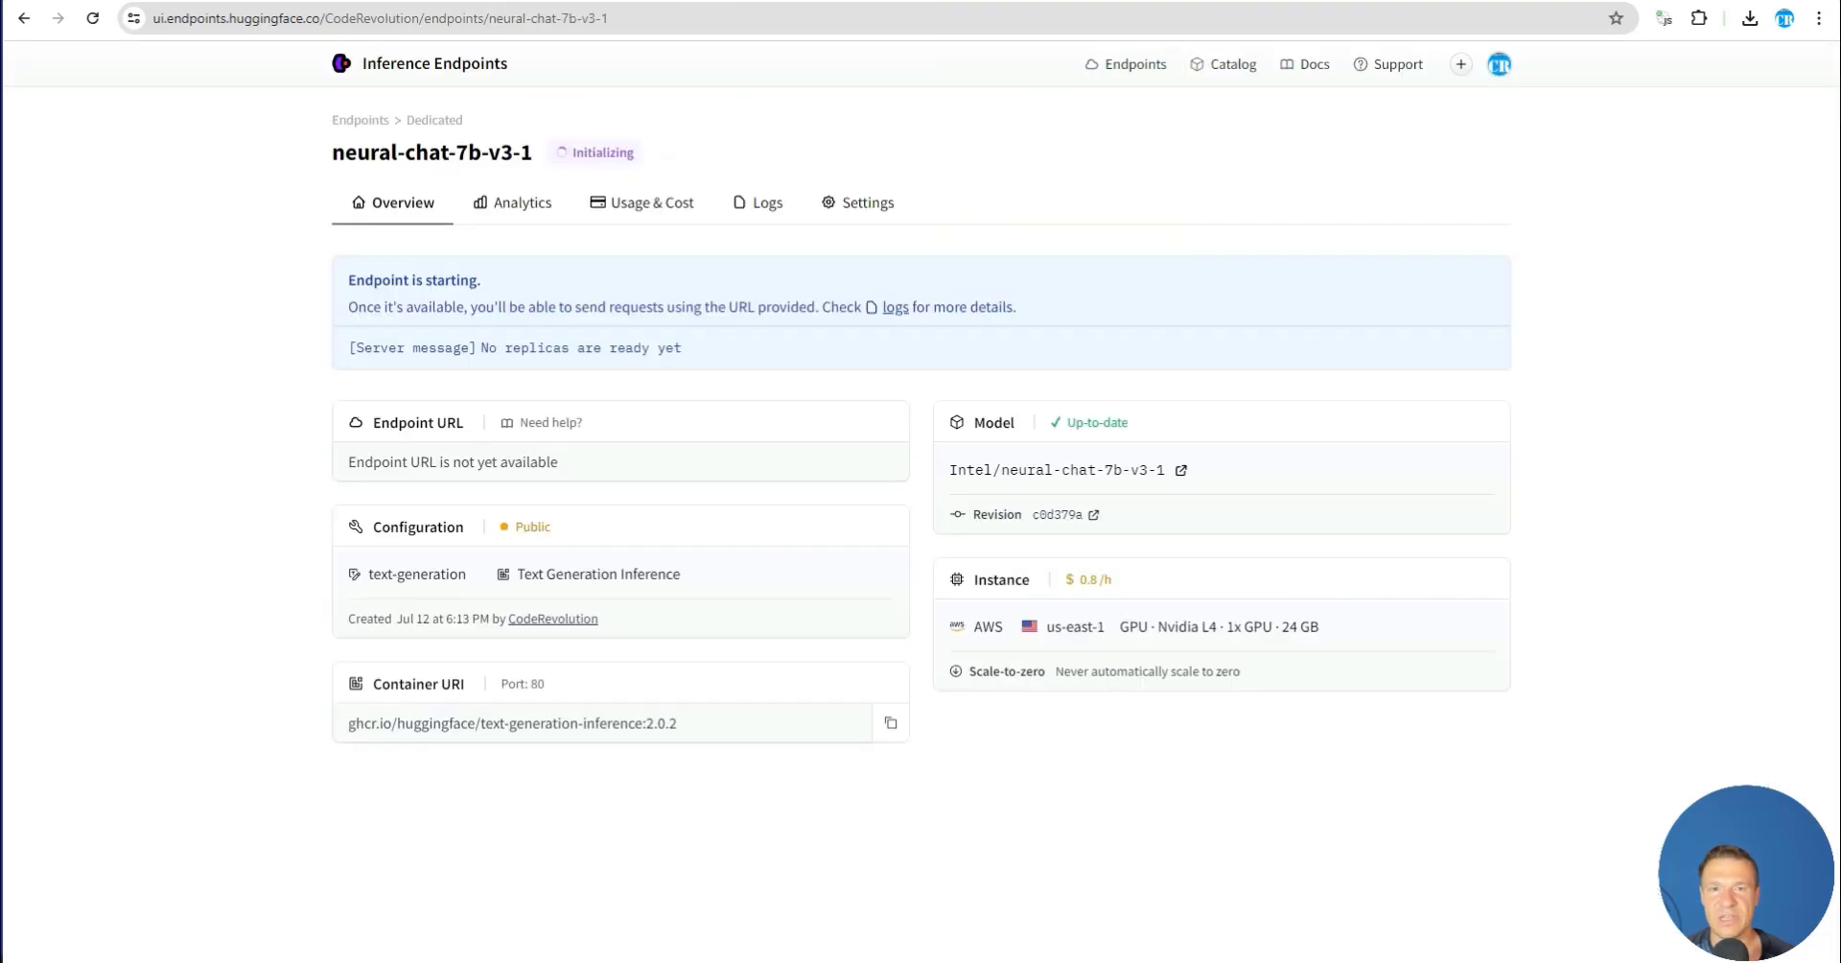